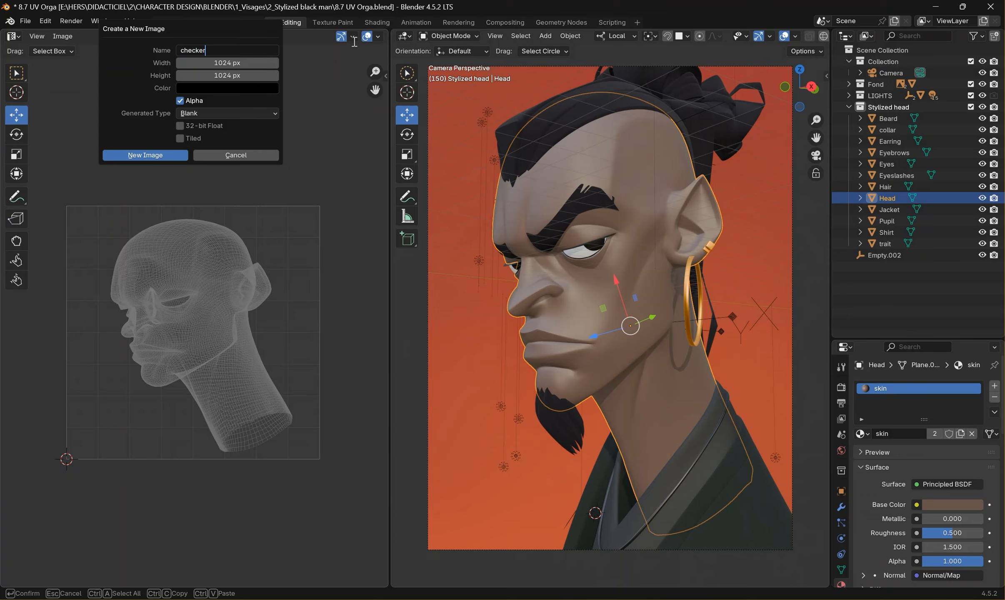
Step: Create a new image named checker with the UV Grid generated type, keeping the 1024 px size
{"action": "key", "text": "Return"}
{"action": "left_click", "coordinate": [230, 113]}
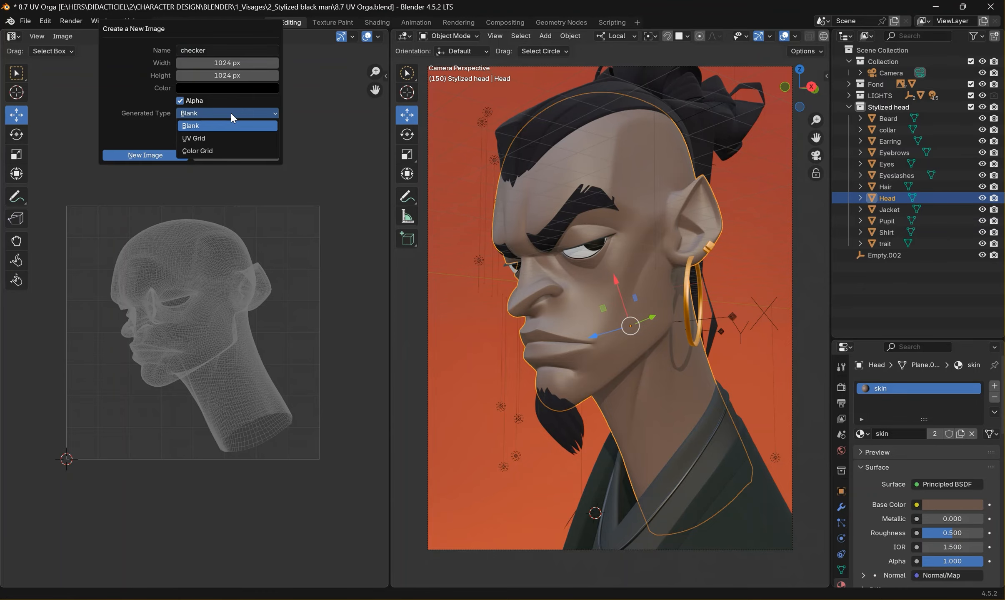
{"action": "left_click", "coordinate": [223, 138]}
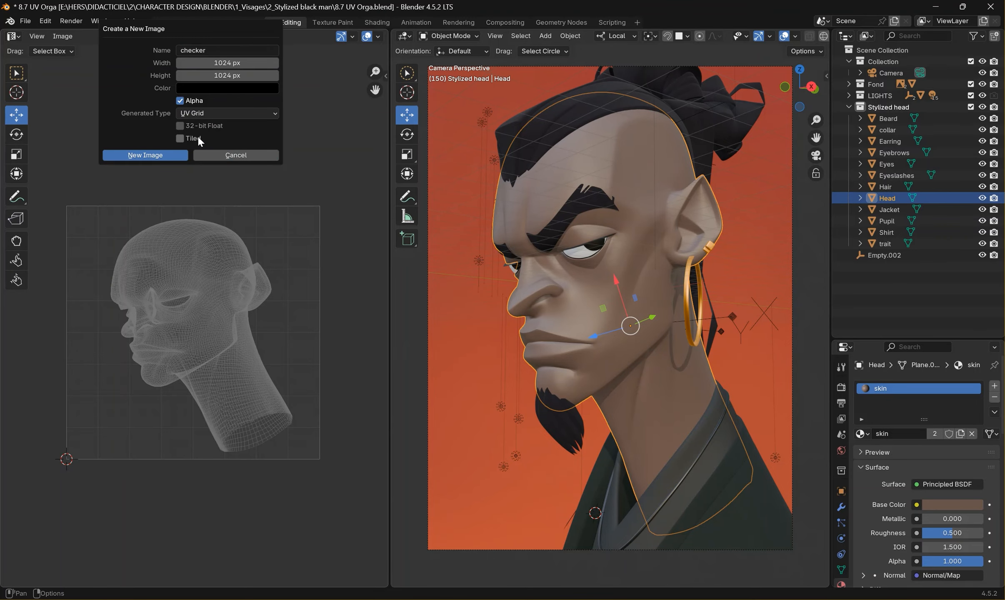
{"action": "left_click", "coordinate": [155, 155]}
{"action": "scroll", "coordinate": [190, 221], "scroll_direction": "down", "scroll_amount": 6}
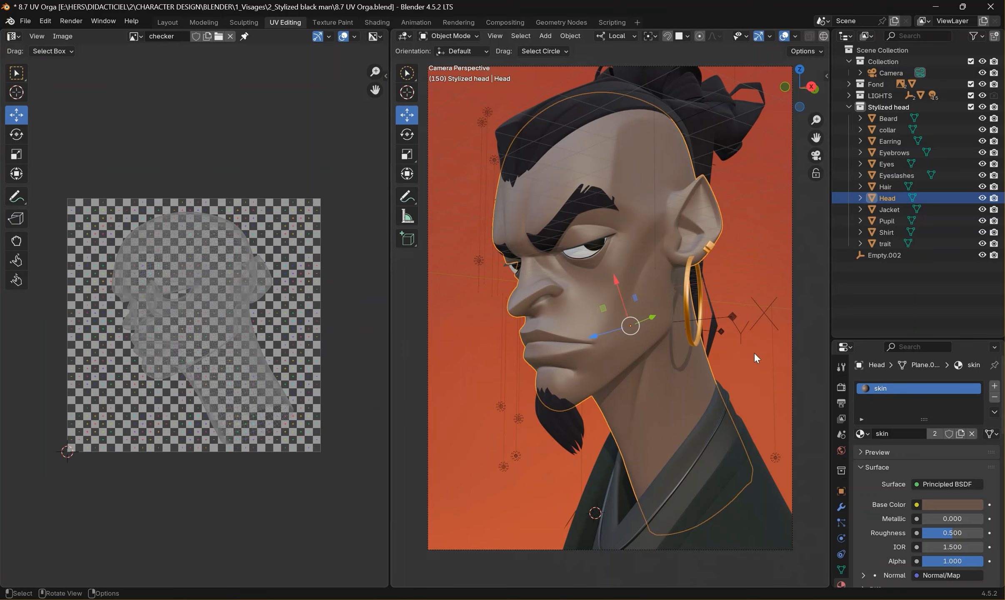
Step: Replace the head's skin material with a new one that uses the checker image texture as its base color
{"action": "left_click", "coordinate": [996, 398]}
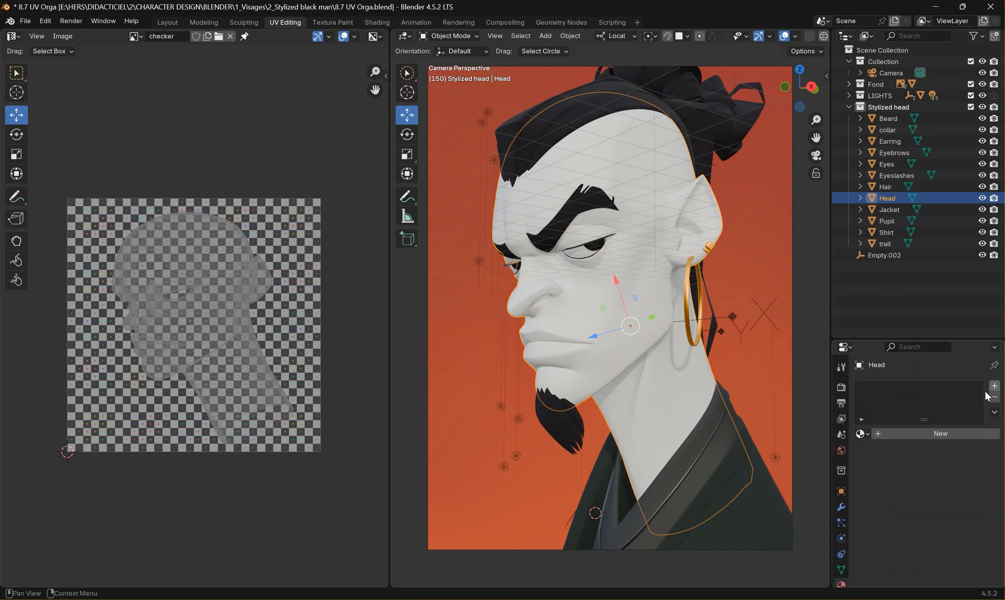
{"action": "left_click", "coordinate": [944, 434]}
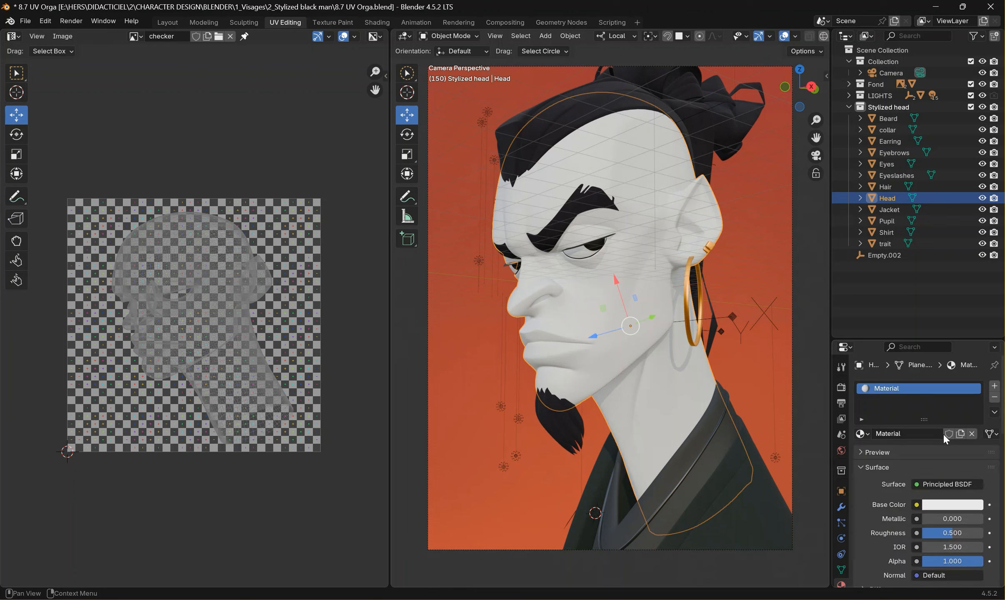
{"action": "scroll", "coordinate": [883, 482], "scroll_direction": "down", "scroll_amount": 1}
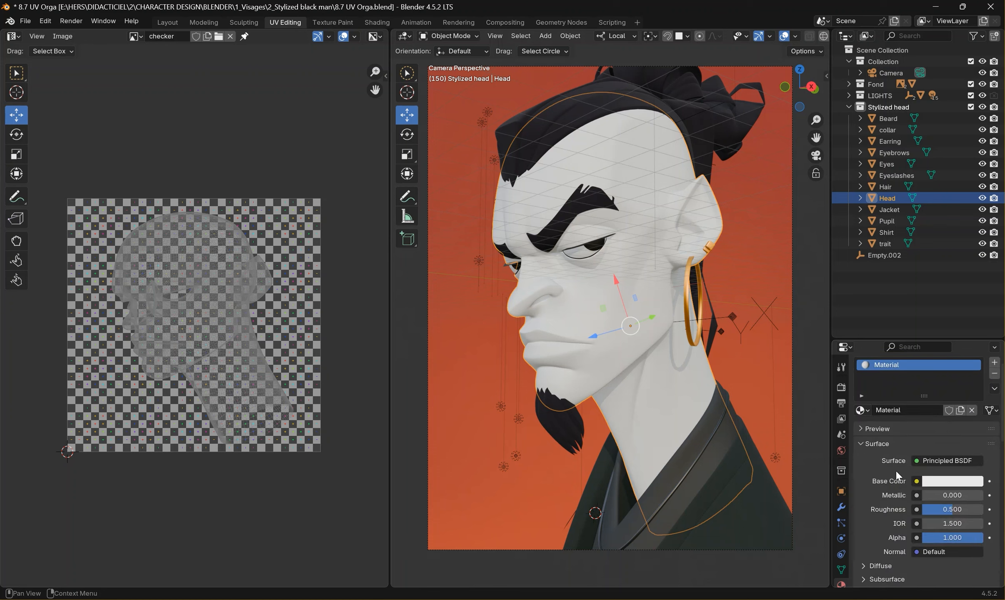
{"action": "left_click", "coordinate": [917, 482]}
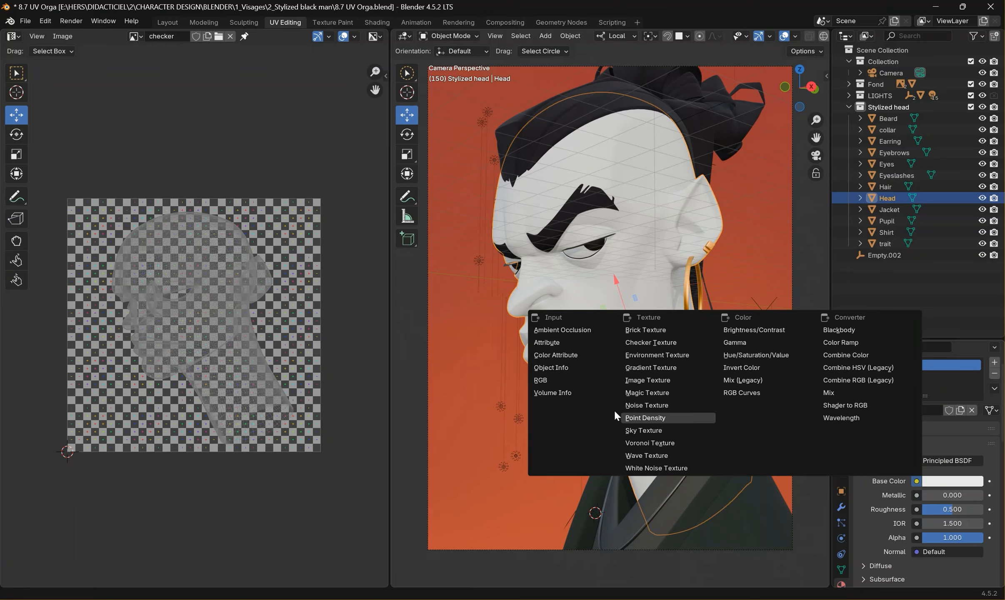
{"action": "left_click", "coordinate": [668, 383]}
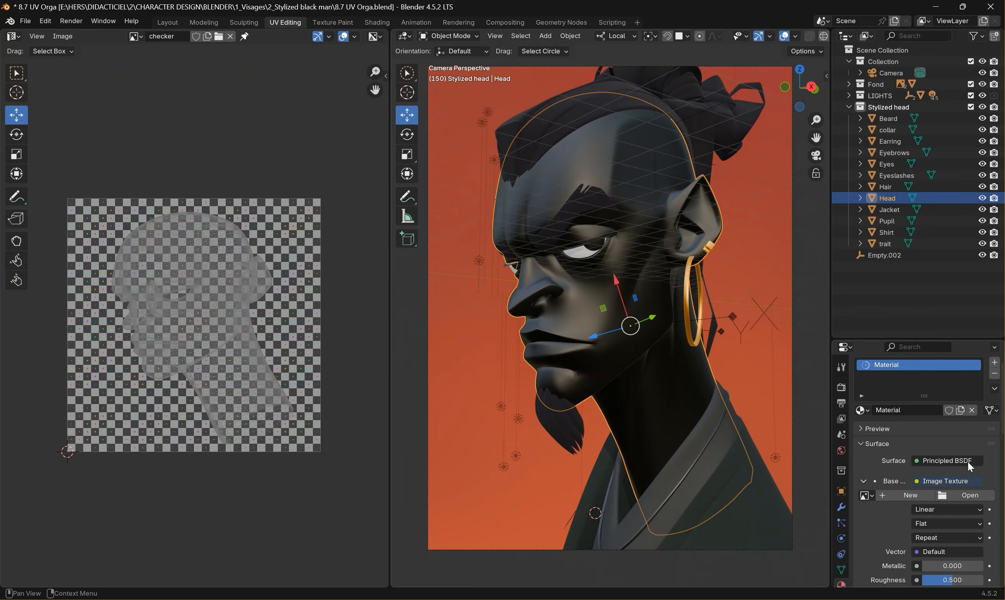
{"action": "scroll", "coordinate": [967, 459], "scroll_direction": "down", "scroll_amount": 2}
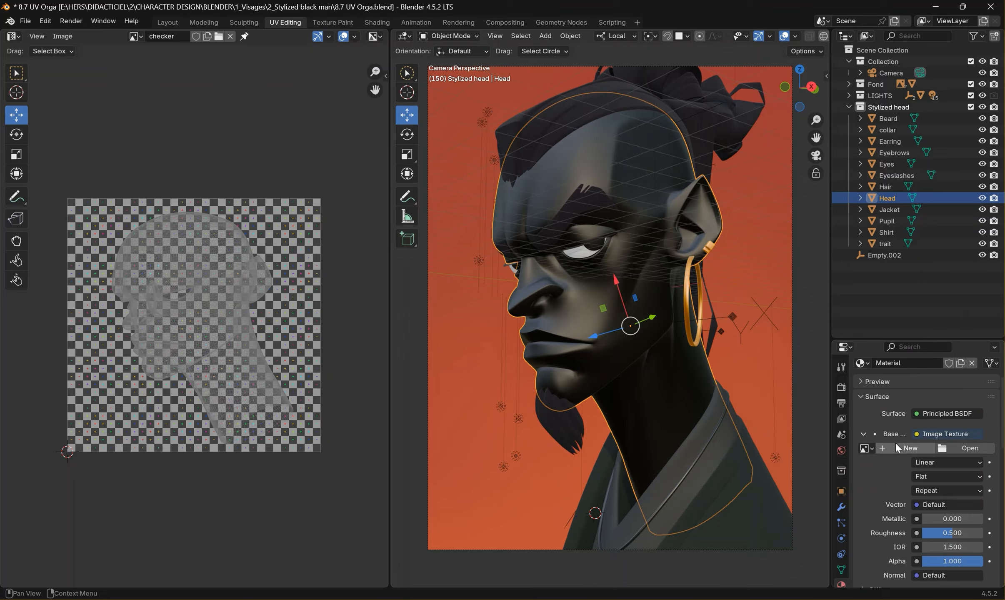
{"action": "left_click", "coordinate": [867, 448]}
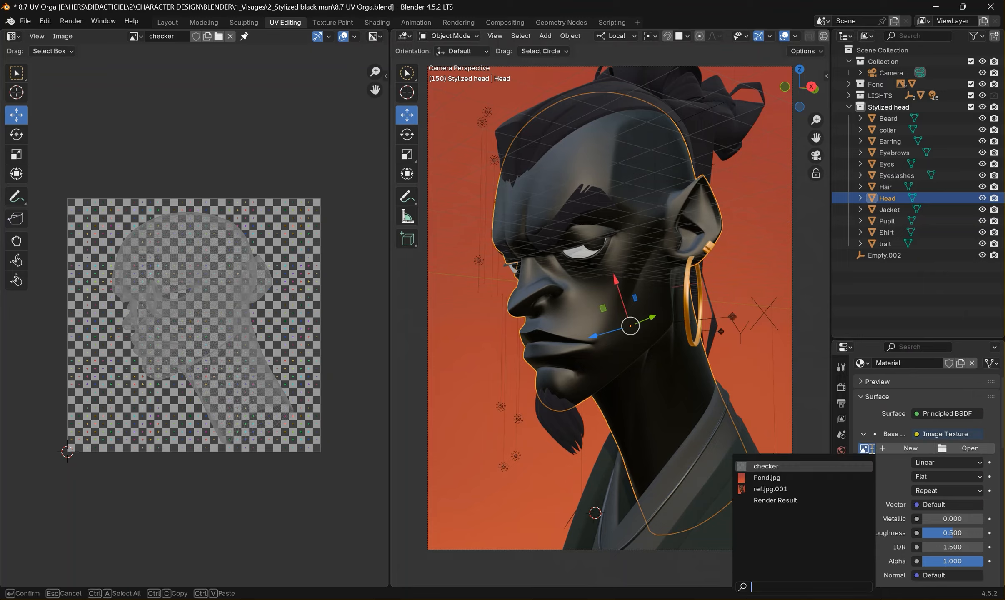
{"action": "left_click", "coordinate": [795, 464]}
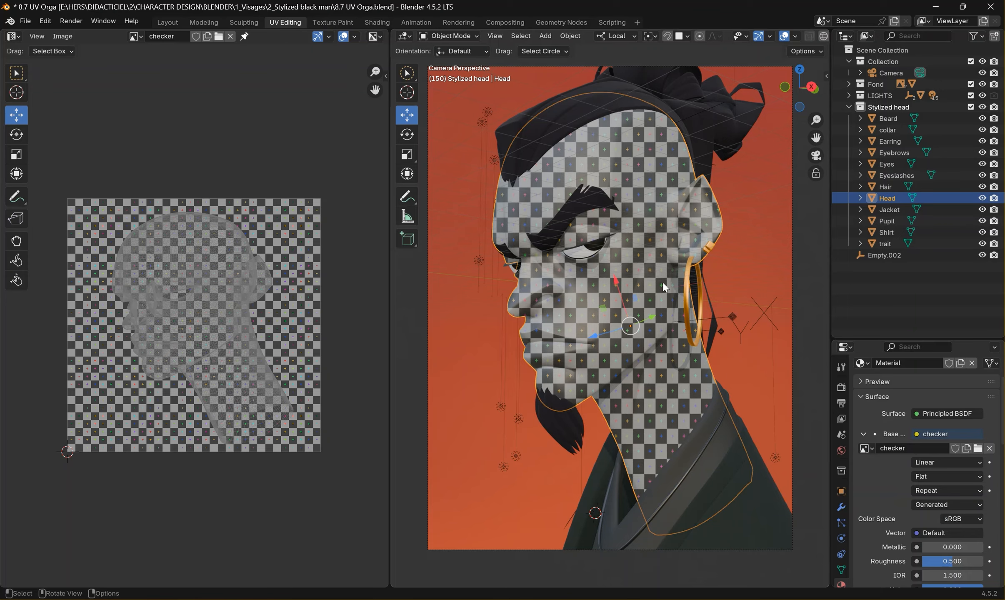
Step: Scale all of the head's UVs narrower along the horizontal axis with the Scale tool in the UV editor
{"action": "scroll", "coordinate": [650, 276], "scroll_direction": "up", "scroll_amount": 6}
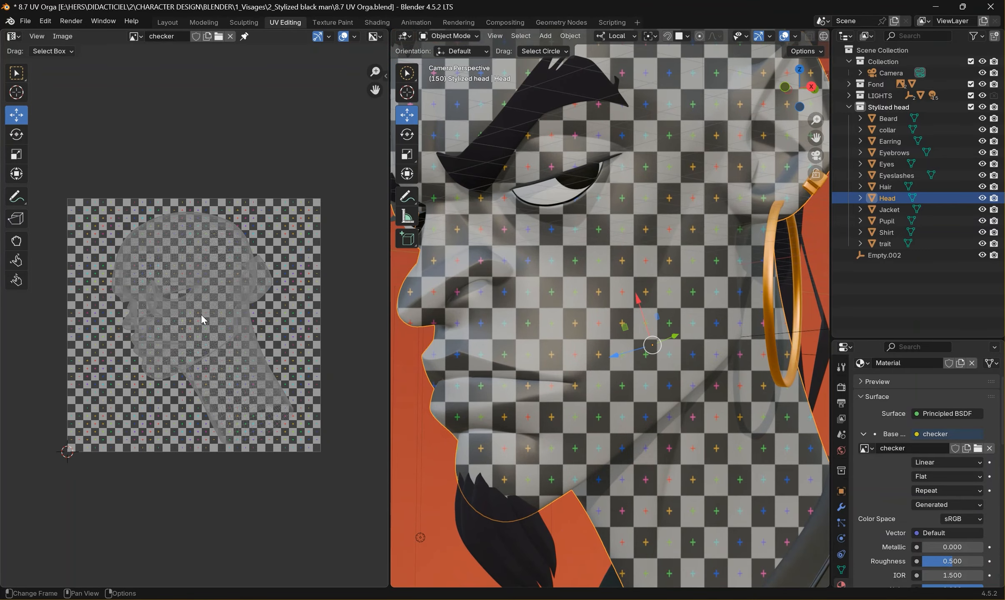
{"action": "key", "text": "Tab"}
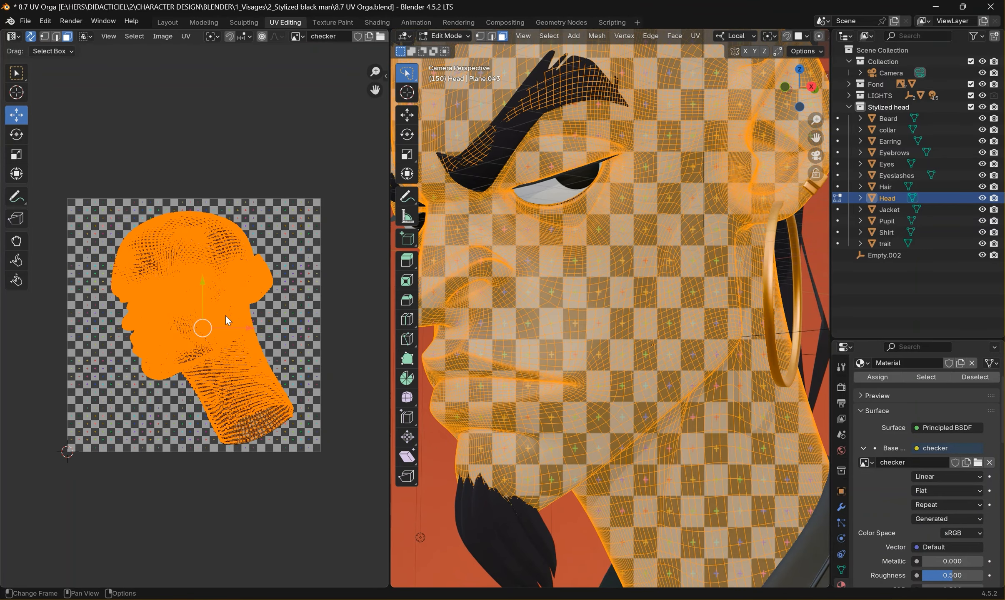
{"action": "scroll", "coordinate": [227, 317], "scroll_direction": "up", "scroll_amount": 3}
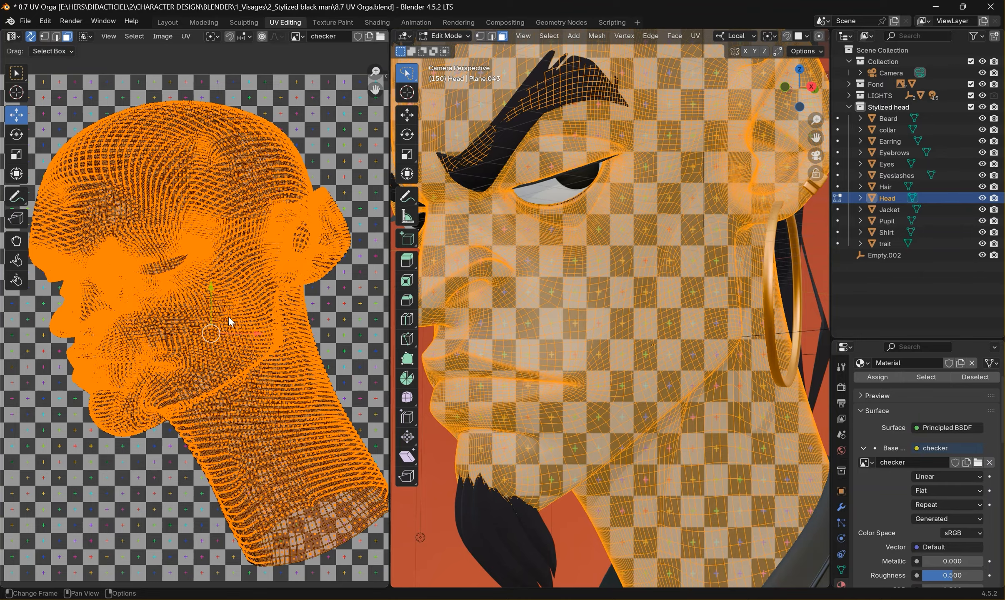
{"action": "key", "text": "shift+space"}
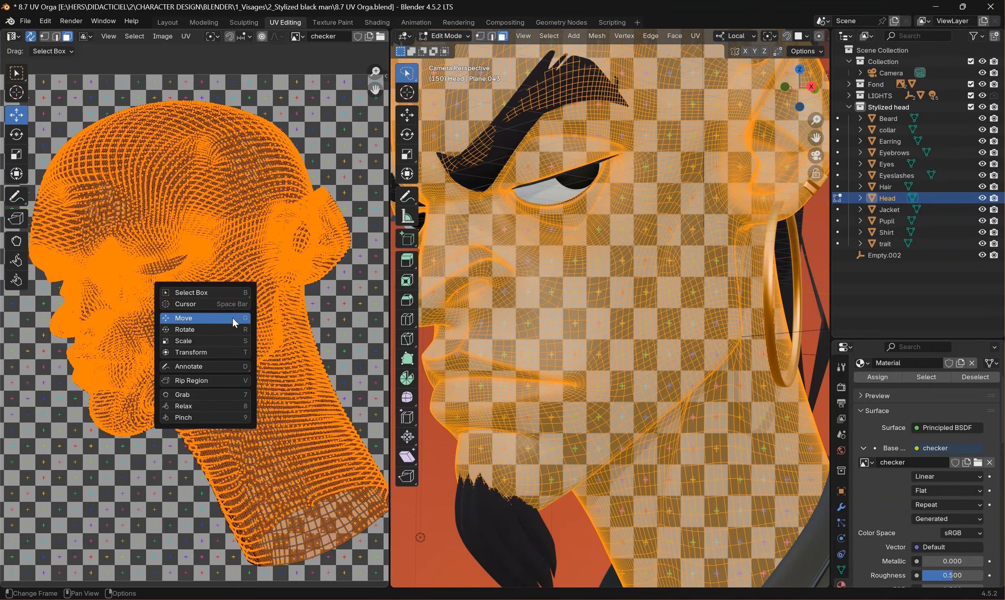
{"action": "left_click", "coordinate": [212, 339]}
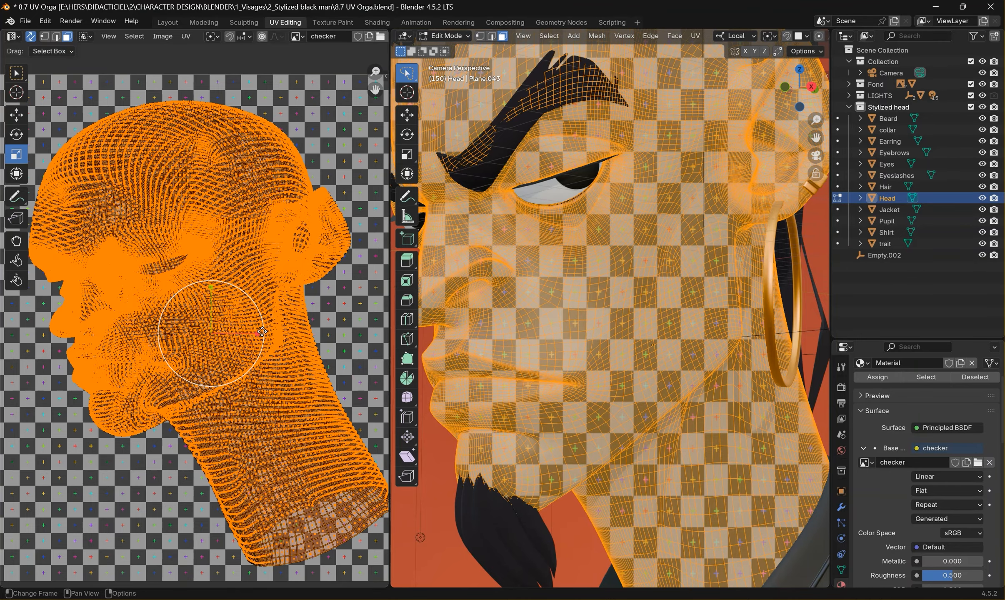
{"action": "left_click_drag", "start_coordinate": [261, 334], "coordinate": [237, 343]}
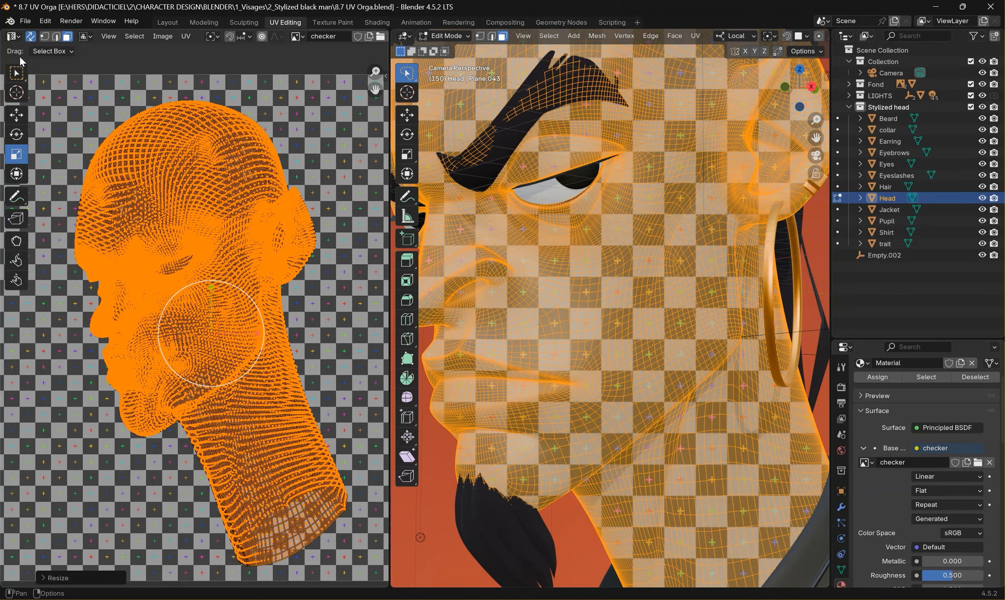
Step: Select the eye band and then the nose area in the UV editor to locate the matching faces on the head
{"action": "left_click_drag", "start_coordinate": [44, 286], "coordinate": [195, 246]}
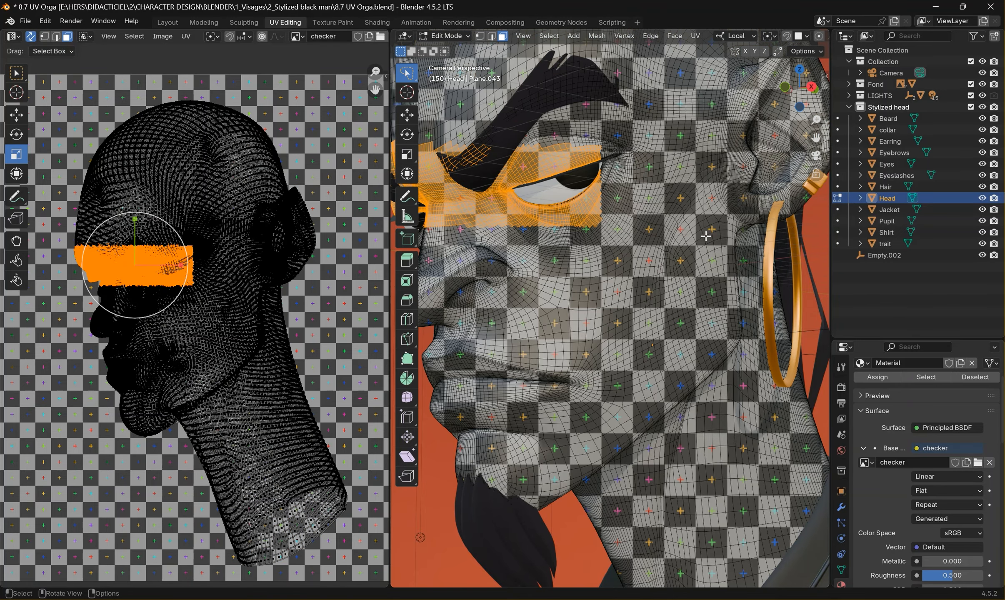
{"action": "scroll", "coordinate": [705, 236], "scroll_direction": "down", "scroll_amount": 3}
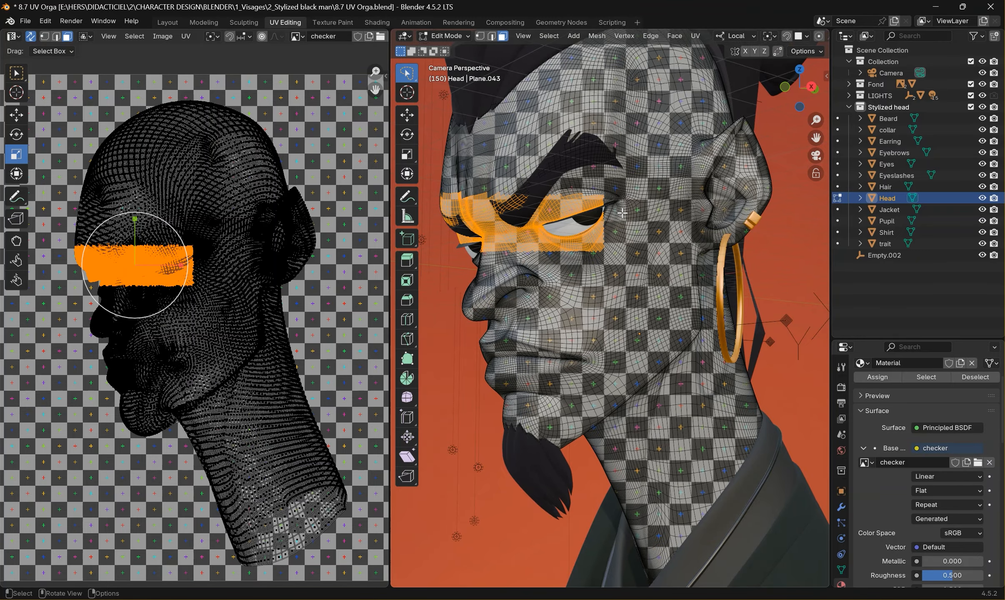
{"action": "left_click_drag", "start_coordinate": [65, 343], "coordinate": [174, 259]}
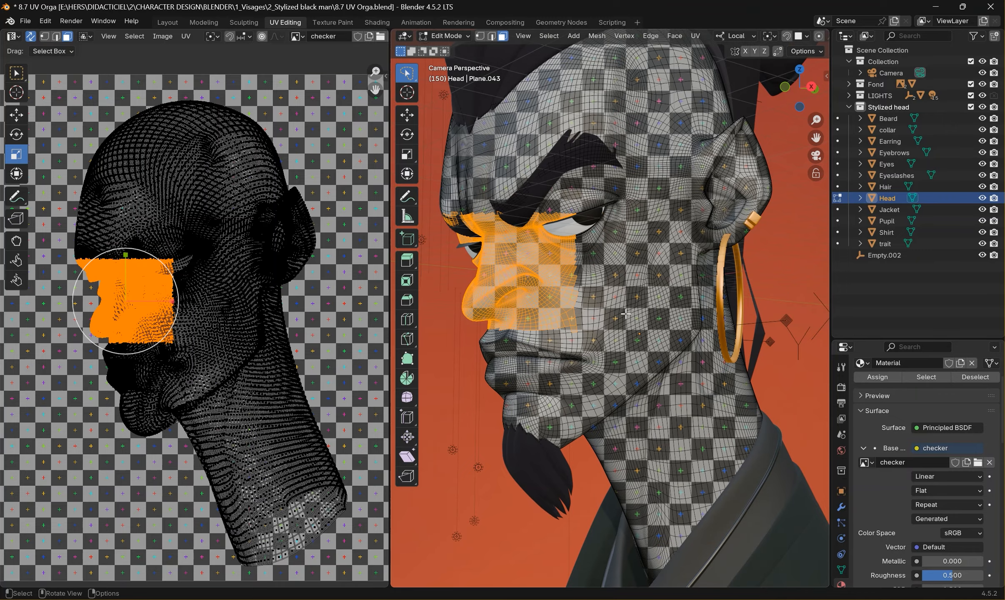
{"action": "key", "text": "Tab"}
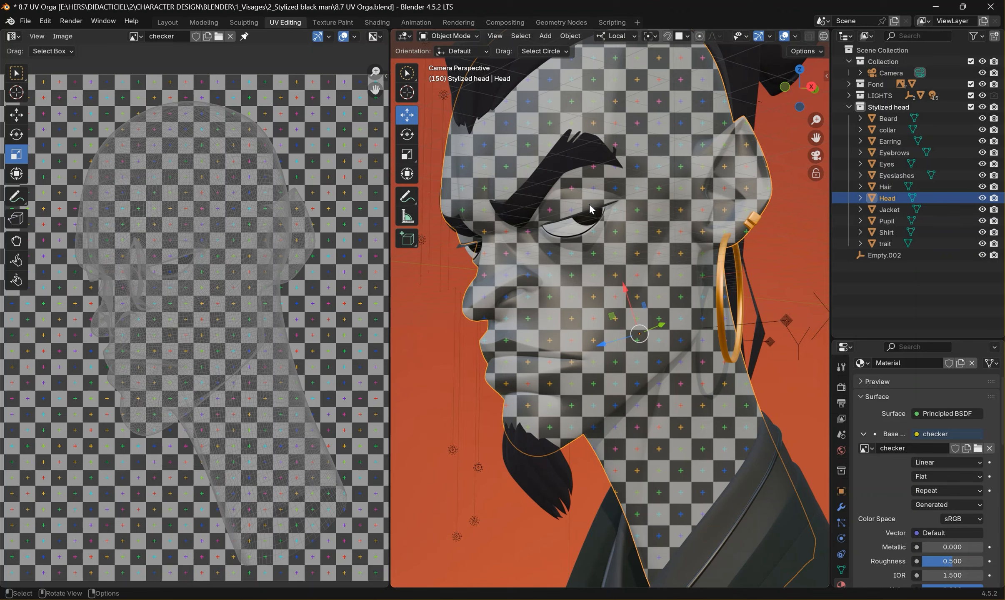
Step: Examine the checker pattern for stretching around the side, back and front of the head, comparing it with the camera view
{"action": "middle_click_drag", "start_coordinate": [599, 274], "coordinate": [648, 278]}
{"action": "middle_click_drag", "start_coordinate": [656, 399], "coordinate": [615, 324]}
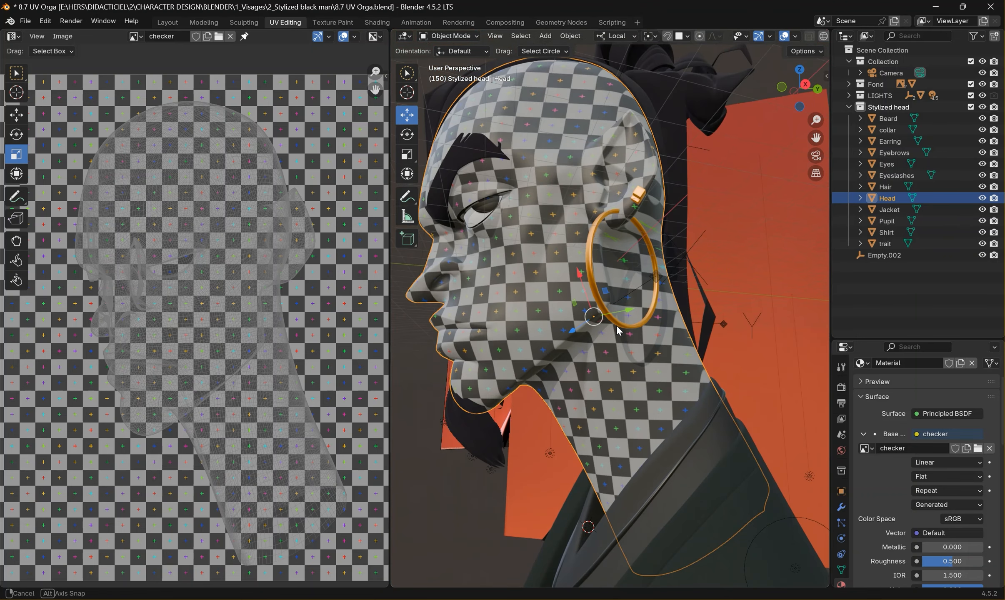
{"action": "key", "text": "KP_0"}
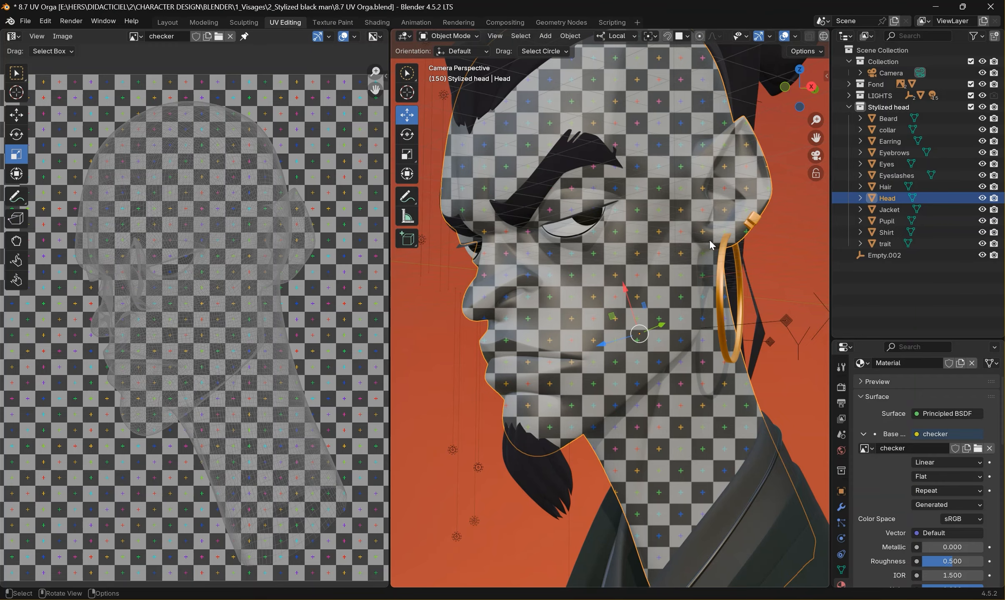
{"action": "middle_click_drag", "start_coordinate": [720, 245], "coordinate": [543, 164]}
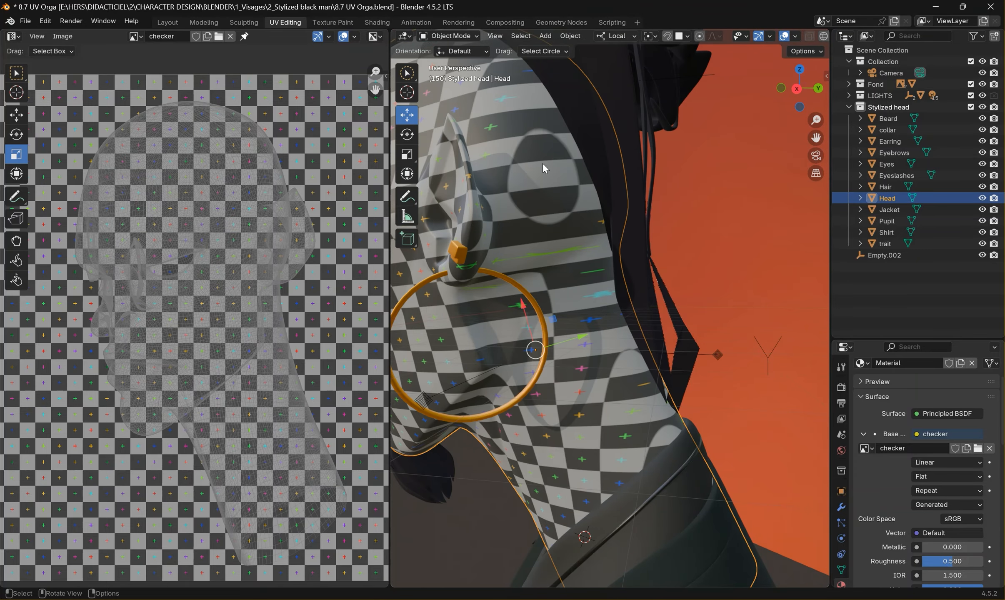
{"action": "middle_click_drag", "start_coordinate": [556, 202], "coordinate": [635, 222]}
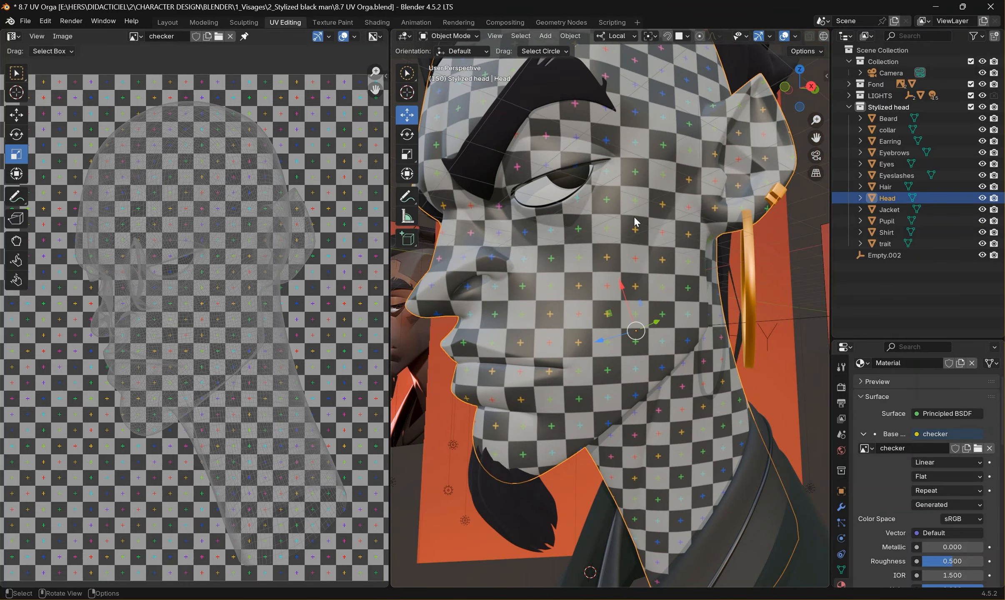
{"action": "key", "text": "KP_0"}
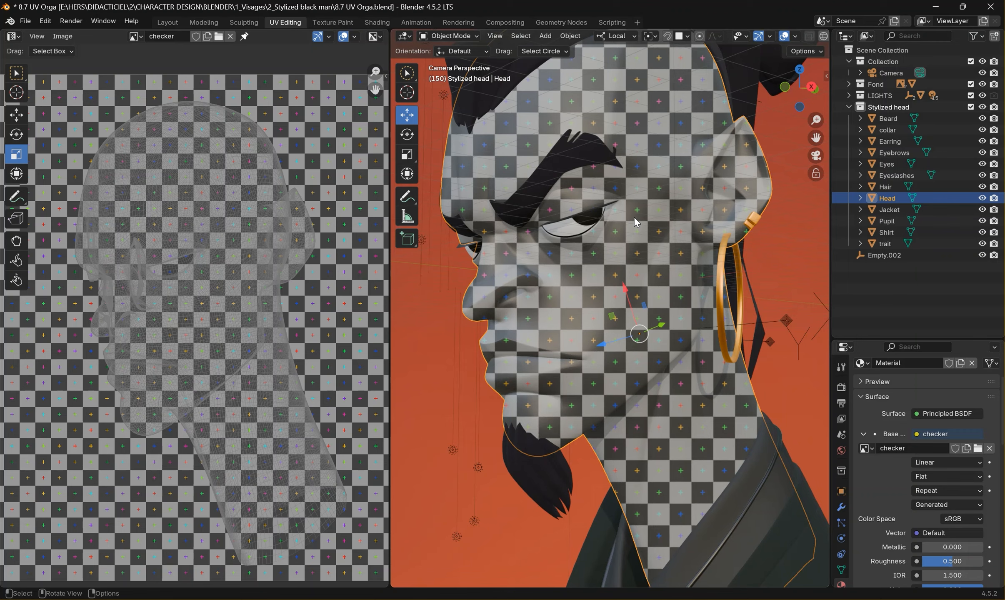
{"action": "key", "text": "KP_0"}
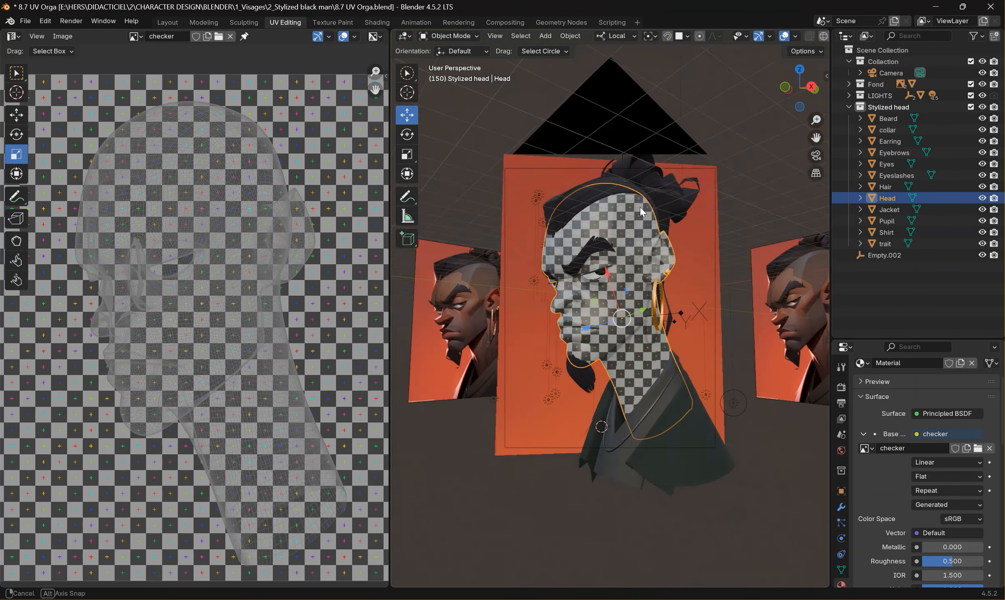
{"action": "scroll", "coordinate": [645, 241], "scroll_direction": "up", "scroll_amount": 2}
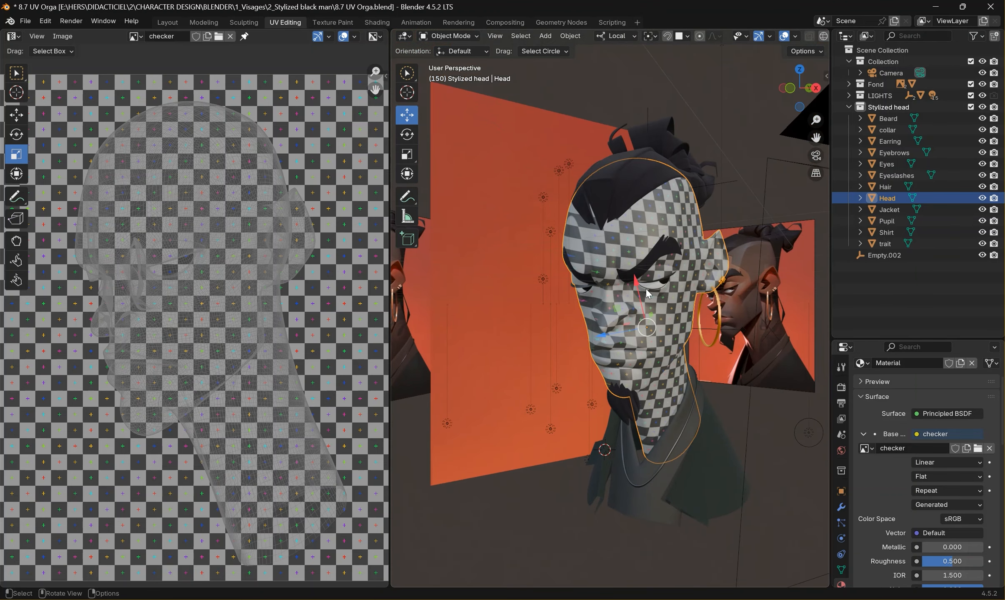
Step: Reproject the UVs of the entire head mesh with Project from View in the front orthographic view, then return to Object Mode
{"action": "key", "text": "Tab"}
{"action": "middle_click_drag", "start_coordinate": [662, 297], "coordinate": [685, 284]}
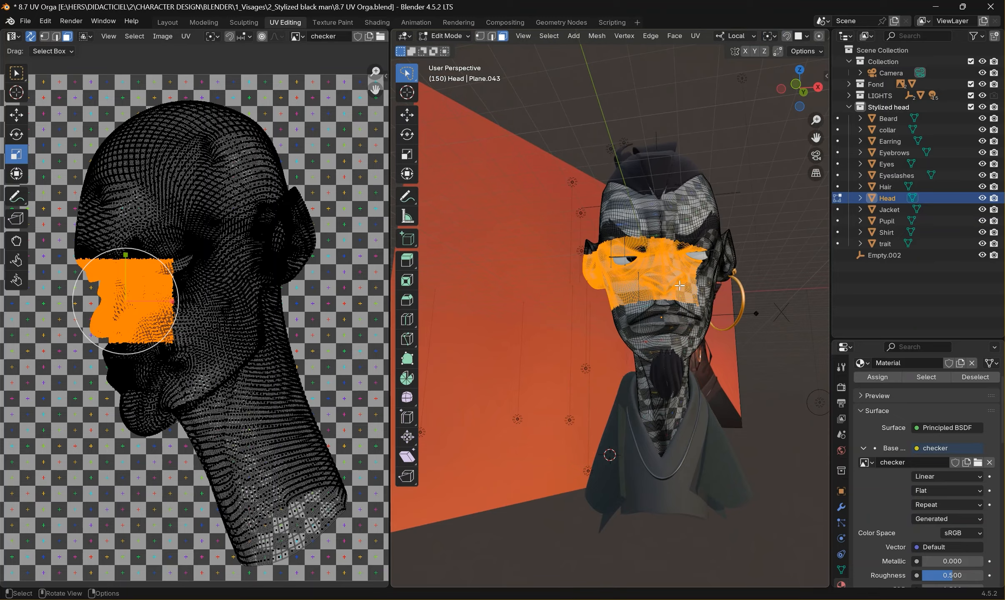
{"action": "middle_click_drag", "start_coordinate": [640, 249], "coordinate": [691, 287], "text": "alt"}
{"action": "scroll", "coordinate": [676, 336], "scroll_direction": "up", "scroll_amount": 6}
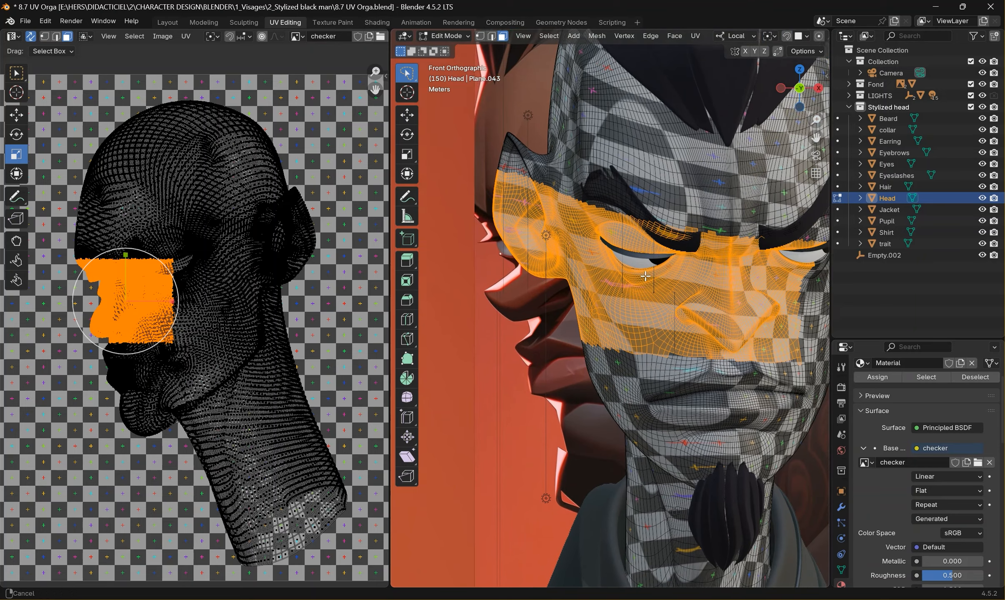
{"action": "key", "text": "a"}
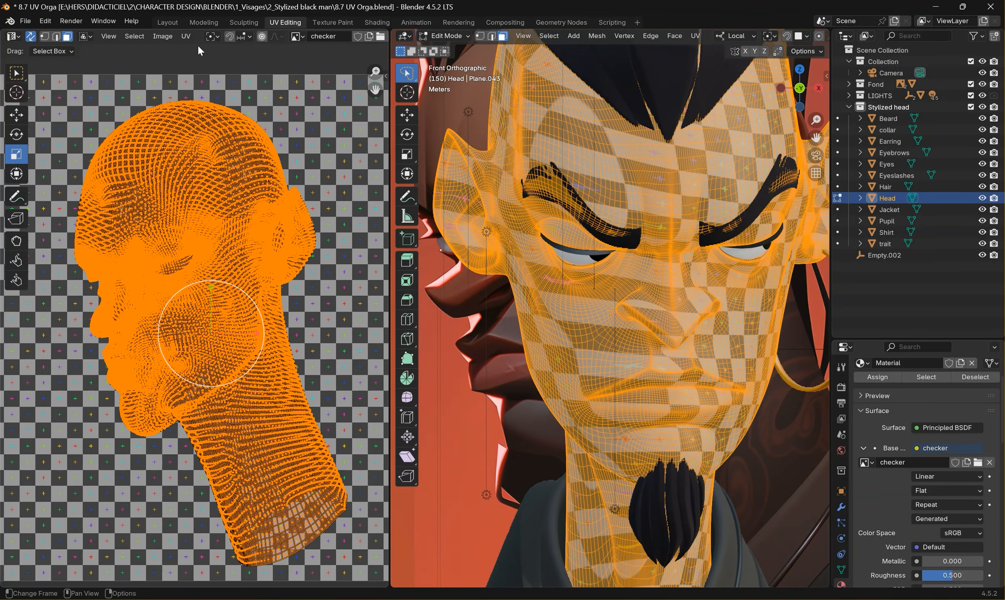
{"action": "left_click", "coordinate": [187, 37]}
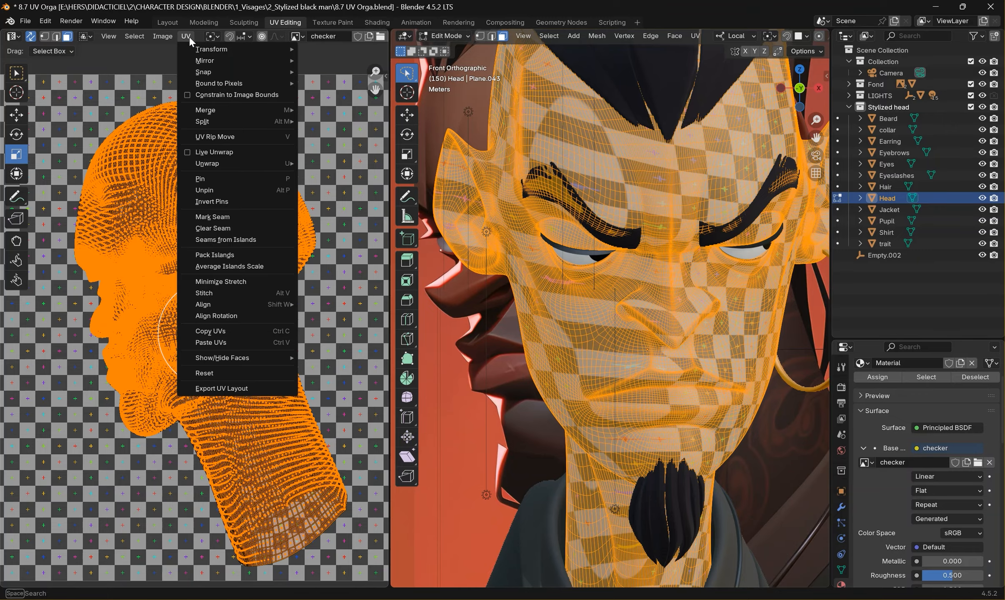
{"action": "left_click", "coordinate": [235, 154]}
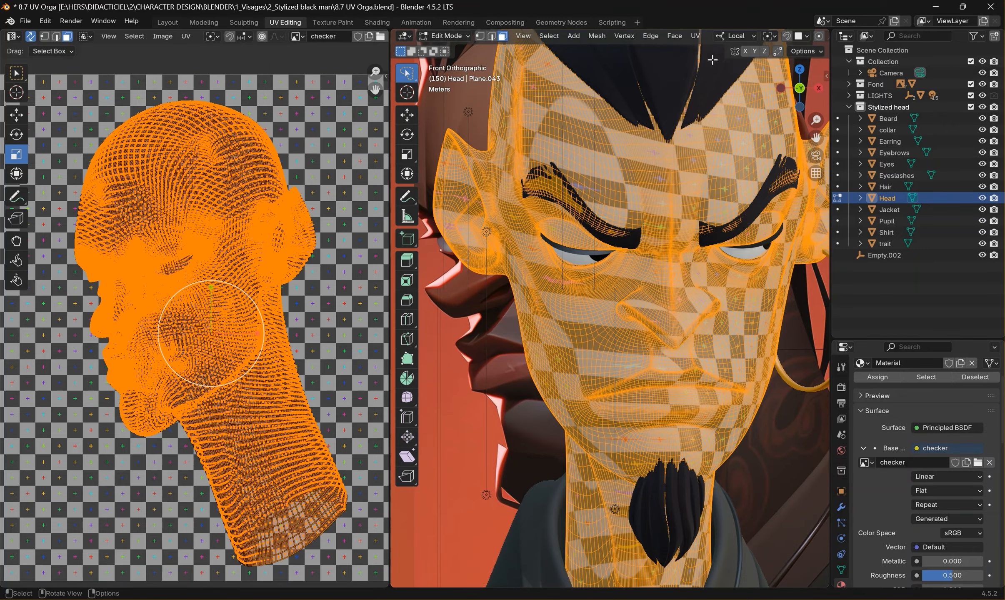
{"action": "left_click", "coordinate": [694, 36]}
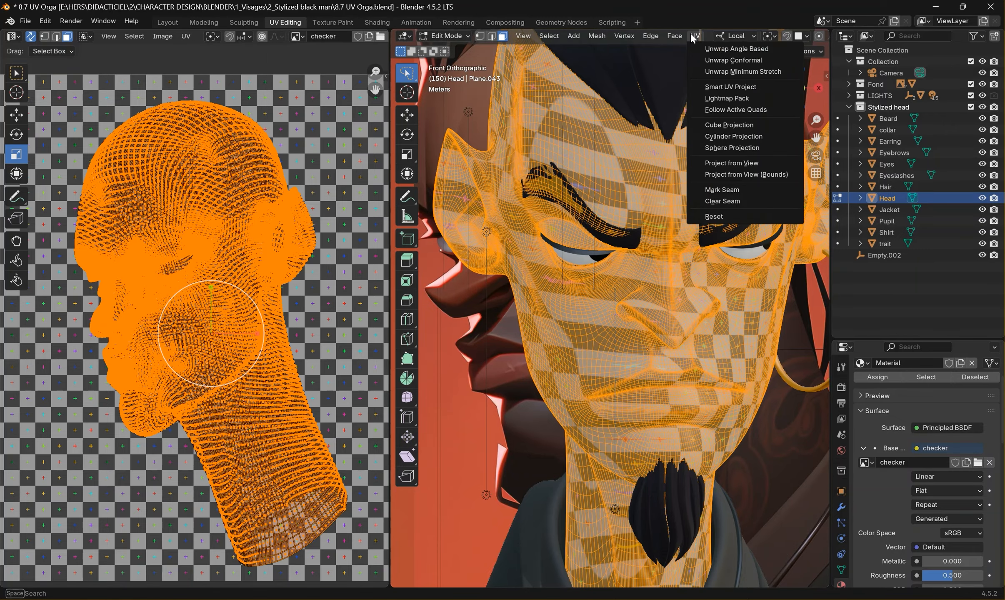
{"action": "left_click", "coordinate": [769, 164]}
{"action": "middle_click_drag", "start_coordinate": [685, 267], "coordinate": [603, 271]}
{"action": "key", "text": "Tab"}
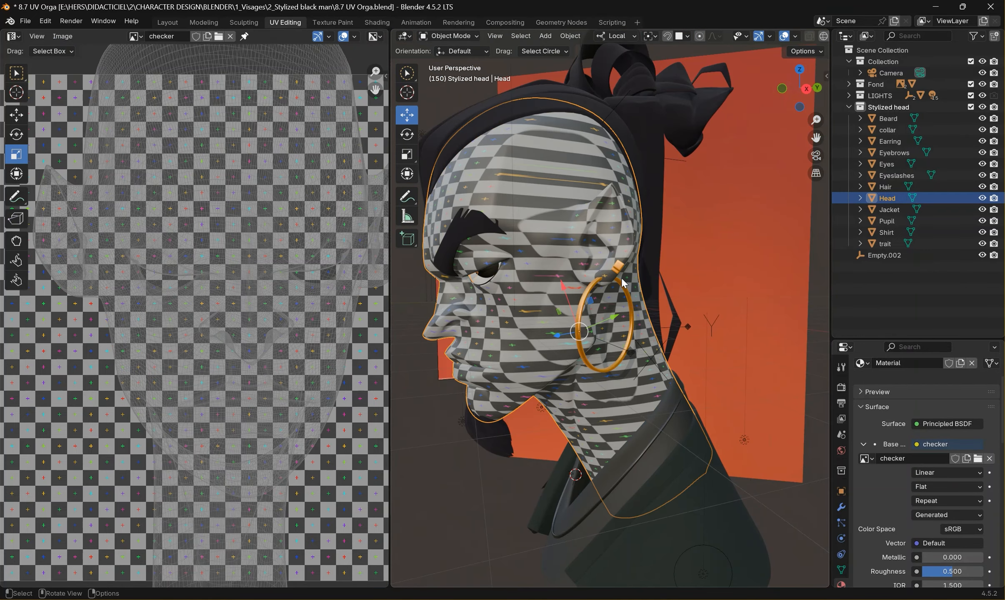
Step: Isolate the head in local view and enter Edit Mode in edge selection with nothing selected, facing the back of the head
{"action": "key", "text": "KP_Decimal"}
{"action": "key", "text": "KP_Divide"}
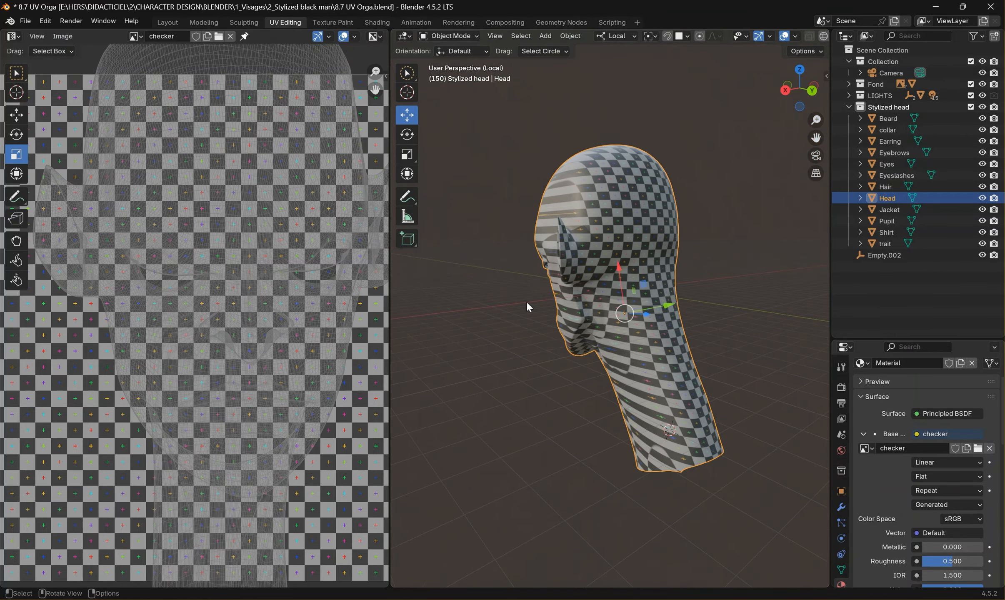
{"action": "scroll", "coordinate": [632, 251], "scroll_direction": "up", "scroll_amount": 5}
{"action": "middle_click_drag", "start_coordinate": [666, 239], "coordinate": [594, 317]}
{"action": "key", "text": "Tab"}
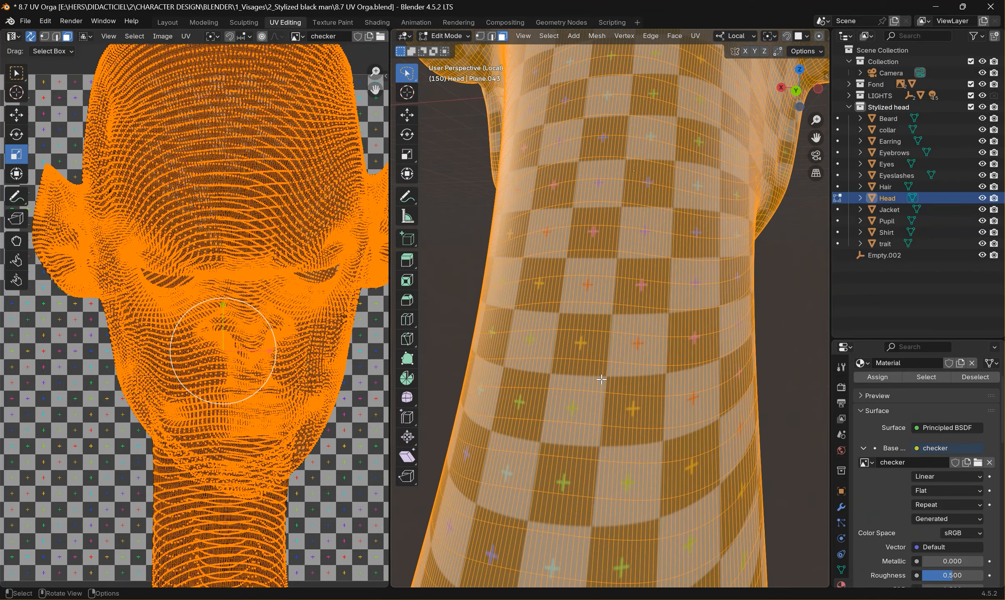
{"action": "middle_click_drag", "start_coordinate": [609, 459], "coordinate": [637, 370]}
{"action": "key", "text": "2"}
{"action": "key", "text": "alt+a"}
{"action": "scroll", "coordinate": [650, 395], "scroll_direction": "down", "scroll_amount": 5}
{"action": "middle_click_drag", "start_coordinate": [613, 216], "coordinate": [583, 441], "text": "shift"}
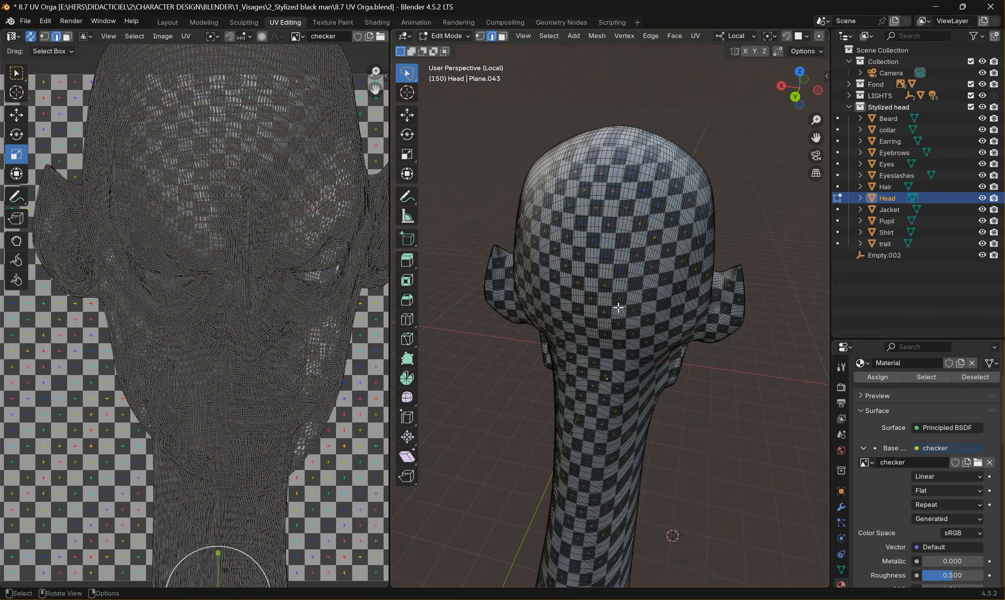
Step: Select the centre line of edges running from the crown down the back of the head and neck, and mark it as a seam
{"action": "scroll", "coordinate": [621, 287], "scroll_direction": "up", "scroll_amount": 6}
{"action": "middle_click_drag", "start_coordinate": [608, 97], "coordinate": [621, 163], "text": "shift"}
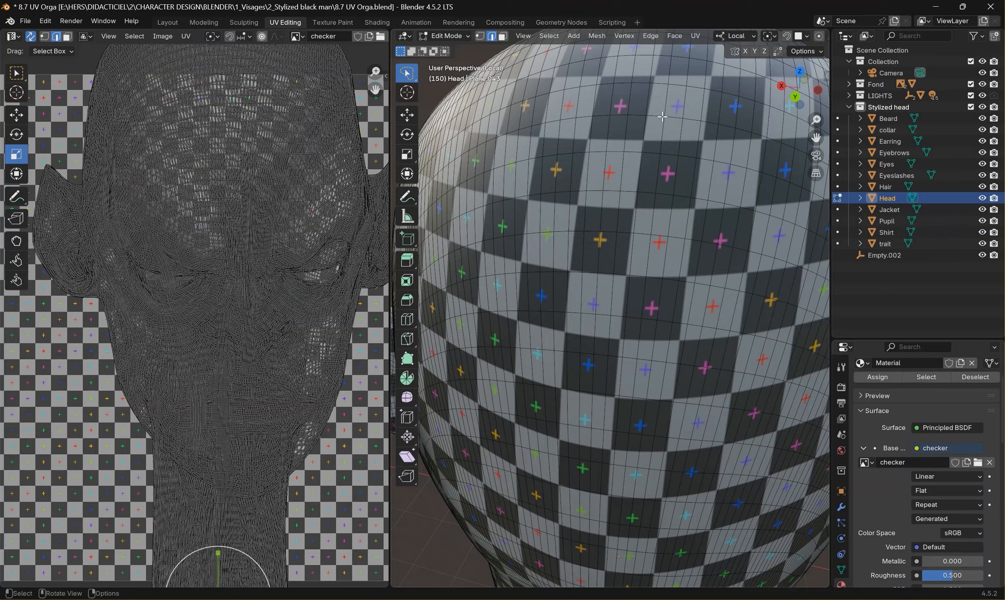
{"action": "scroll", "coordinate": [663, 117], "scroll_direction": "down", "scroll_amount": 5}
{"action": "key", "text": "ctrl+z"}
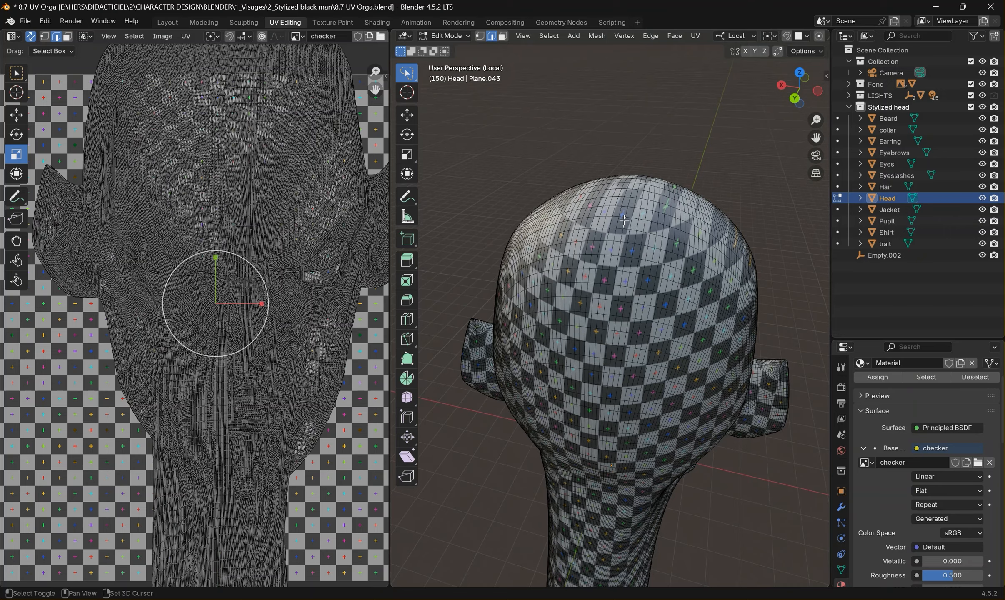
{"action": "key", "text": "ctrl+shift+z"}
{"action": "left_click", "coordinate": [621, 221], "text": "ctrl"}
{"action": "middle_click_drag", "start_coordinate": [621, 223], "coordinate": [625, 309]}
{"action": "key", "text": "ctrl+e"}
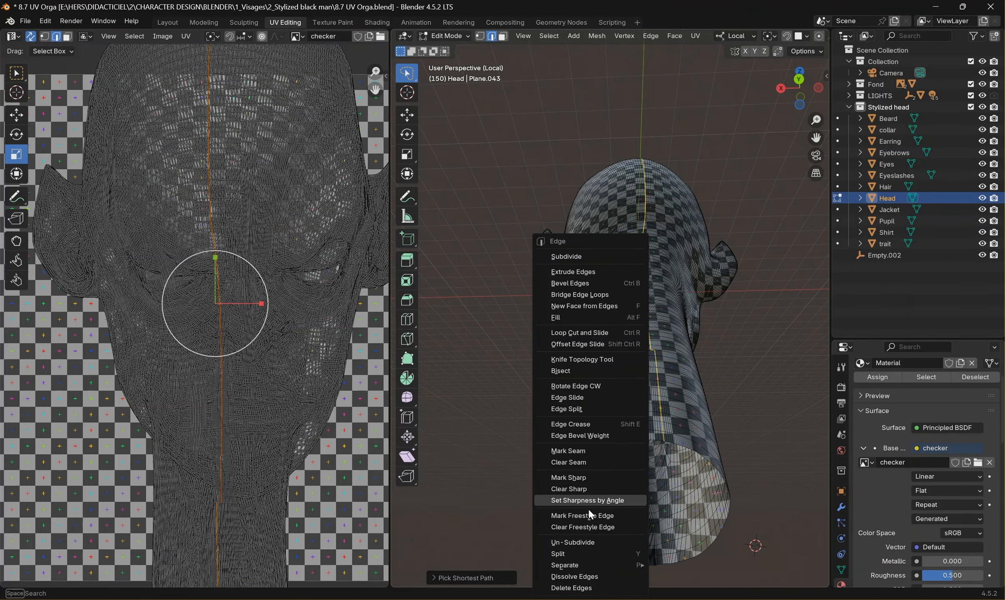
{"action": "left_click", "coordinate": [602, 457]}
Step: Select an edge path around the front of the character's left ear, running down towards the earlobe, with Pick Shortest Path
{"action": "middle_click_drag", "start_coordinate": [622, 401], "coordinate": [651, 467]}
{"action": "scroll", "coordinate": [777, 272], "scroll_direction": "up", "scroll_amount": 4}
{"action": "scroll", "coordinate": [778, 271], "scroll_direction": "up", "scroll_amount": 6}
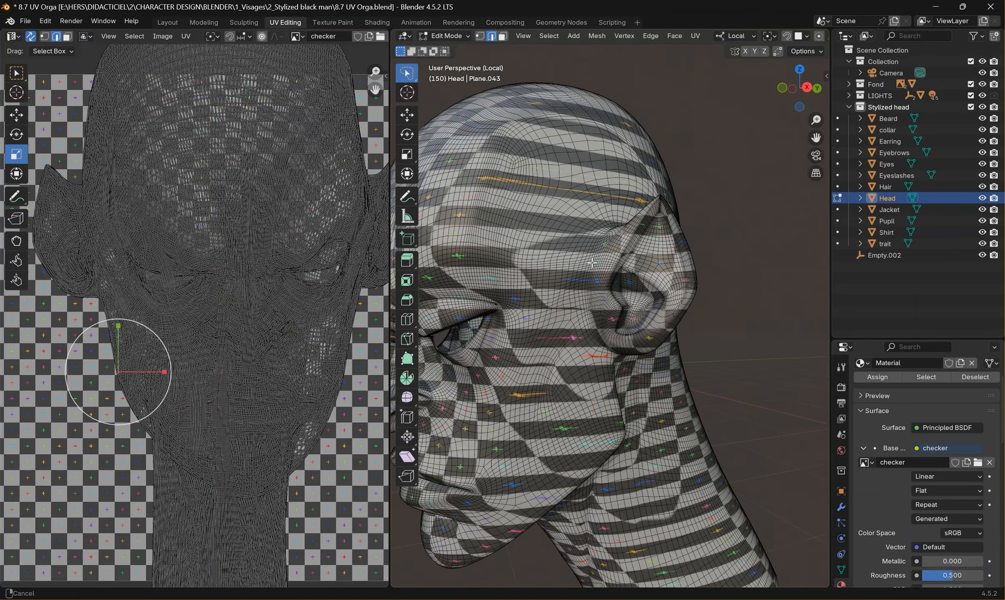
{"action": "left_click", "coordinate": [581, 201], "text": "ctrl"}
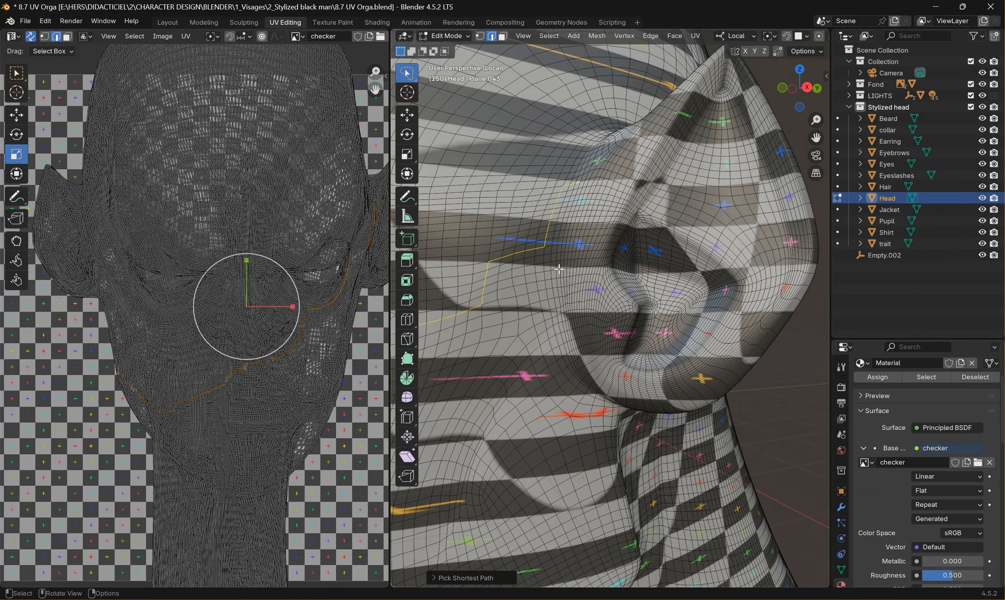
{"action": "key", "text": "ctrl+z"}
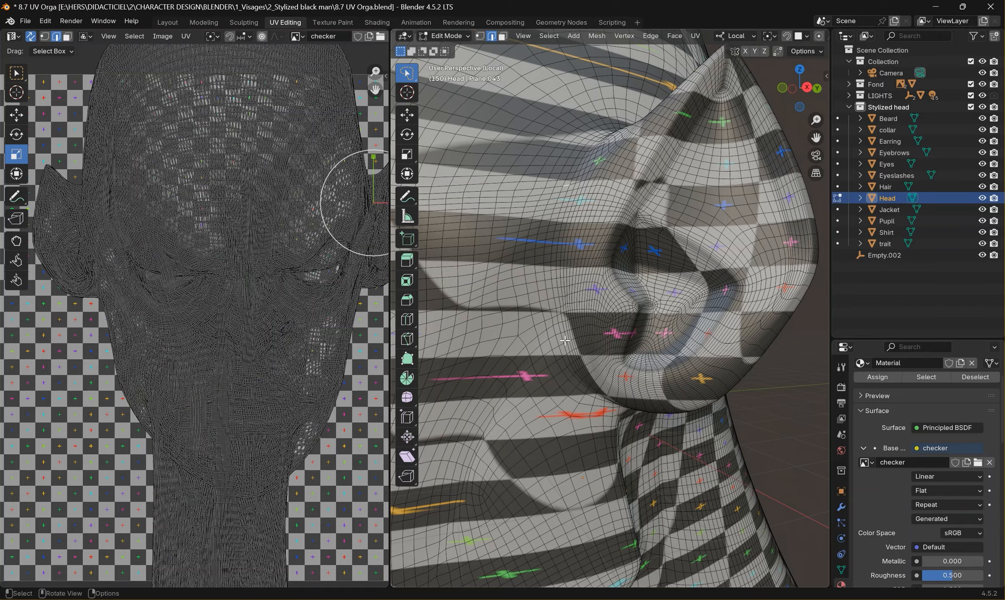
{"action": "scroll", "coordinate": [570, 178], "scroll_direction": "up", "scroll_amount": 2}
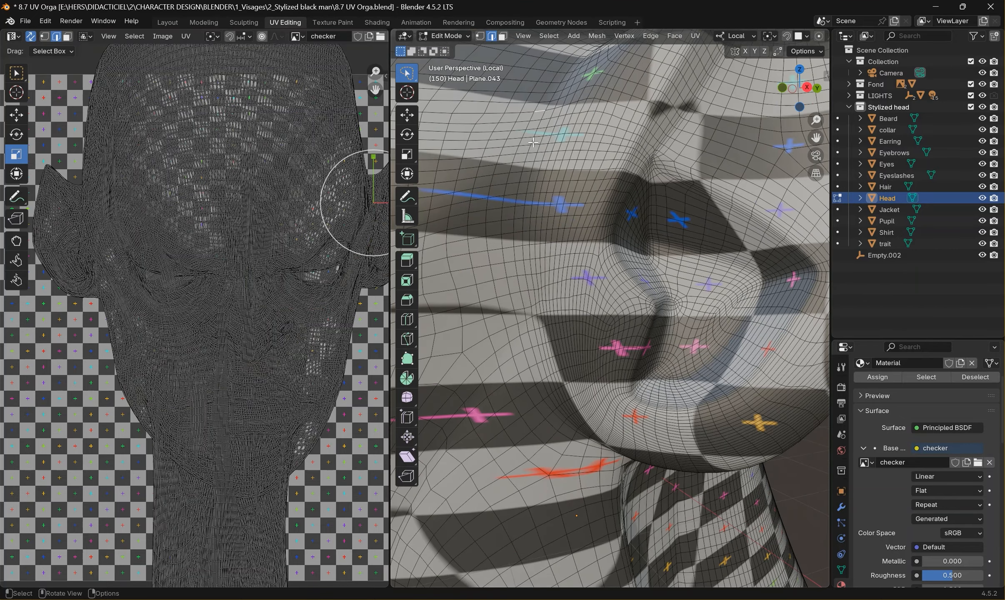
{"action": "middle_click_drag", "start_coordinate": [533, 142], "coordinate": [619, 250]}
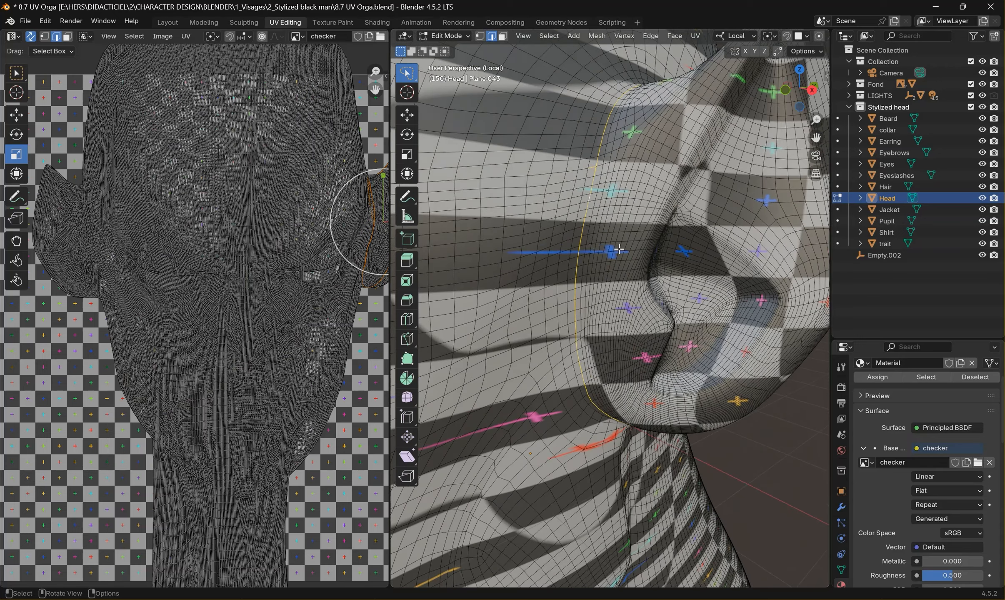
{"action": "left_click", "coordinate": [583, 238]}
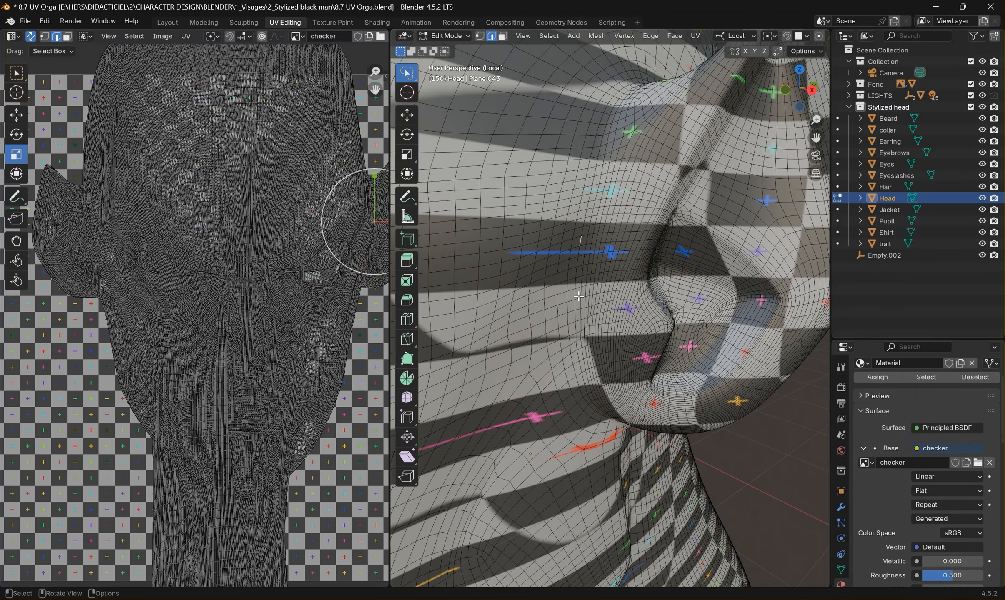
{"action": "left_click", "coordinate": [628, 92]}
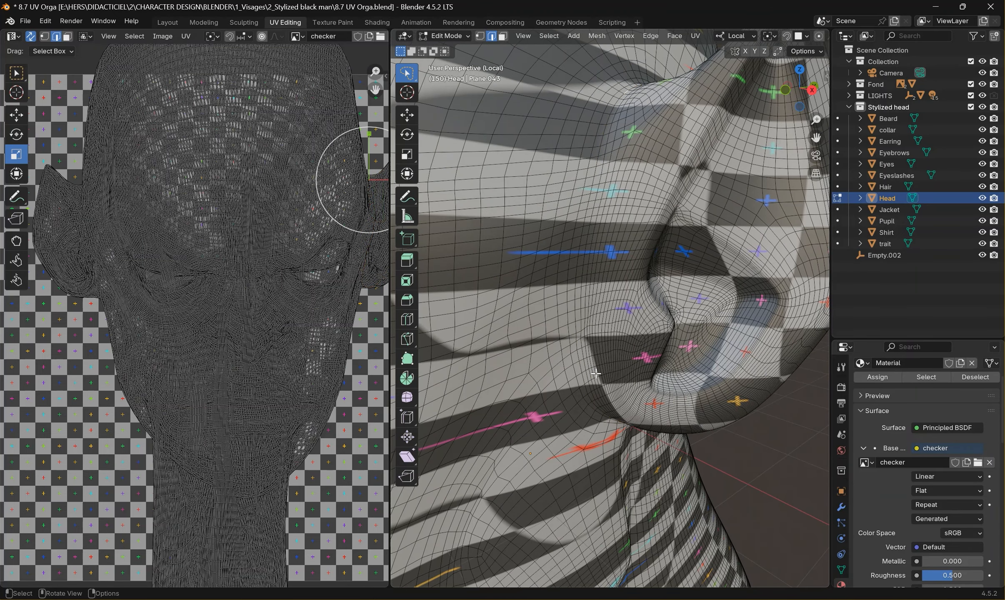
{"action": "left_click", "coordinate": [602, 420], "text": "ctrl"}
Step: Extend the edge path around the back of the left ear to close the loop, and mark it as a seam
{"action": "middle_click_drag", "start_coordinate": [613, 427], "coordinate": [496, 381]}
{"action": "left_click", "coordinate": [566, 307], "text": "ctrl"}
{"action": "key", "text": "ctrl+z"}
{"action": "left_click", "coordinate": [614, 367], "text": "ctrl"}
{"action": "key", "text": "ctrl+z"}
{"action": "left_click", "coordinate": [635, 414], "text": "ctrl"}
{"action": "middle_click_drag", "start_coordinate": [577, 160], "coordinate": [611, 178]}
{"action": "left_click", "coordinate": [561, 190], "text": "ctrl"}
{"action": "left_click", "coordinate": [573, 241], "text": "ctrl"}
{"action": "scroll", "coordinate": [574, 240], "scroll_direction": "down", "scroll_amount": 4}
{"action": "right_click", "coordinate": [611, 179]}
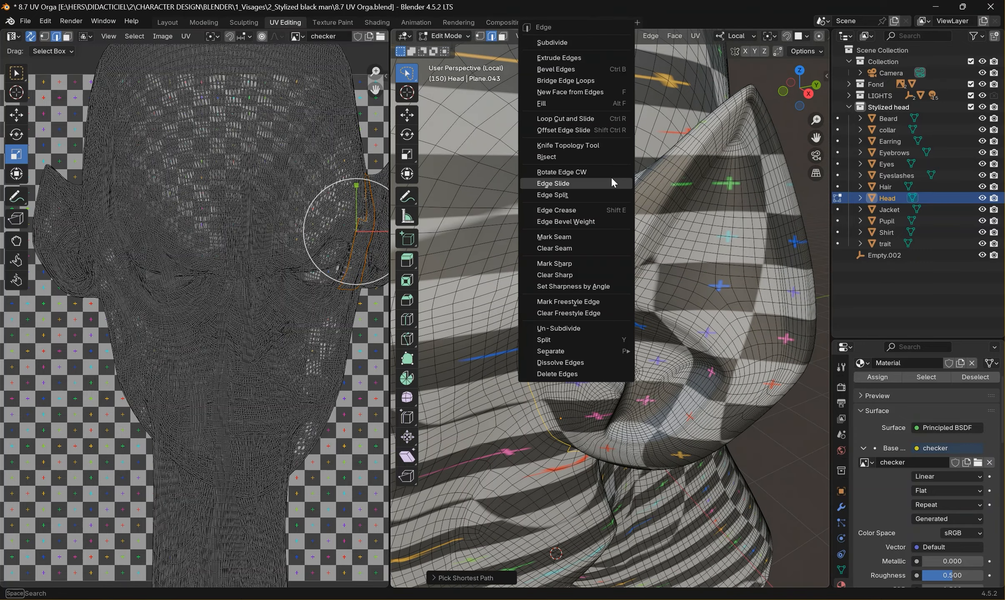
{"action": "left_click", "coordinate": [603, 236]}
Step: Select an edge path down the front of the character's right ear with Pick Shortest Path
{"action": "scroll", "coordinate": [604, 235], "scroll_direction": "down", "scroll_amount": 3}
{"action": "scroll", "coordinate": [603, 236], "scroll_direction": "down", "scroll_amount": 4}
{"action": "left_click", "coordinate": [814, 347]}
{"action": "middle_click_drag", "start_coordinate": [808, 346], "coordinate": [457, 328]}
{"action": "scroll", "coordinate": [723, 352], "scroll_direction": "up", "scroll_amount": 4}
{"action": "middle_click_drag", "start_coordinate": [245, 336], "coordinate": [265, 330], "text": "shift"}
{"action": "middle_click_drag", "start_coordinate": [402, 325], "coordinate": [627, 254], "text": "shift"}
{"action": "scroll", "coordinate": [628, 224], "scroll_direction": "up", "scroll_amount": 7}
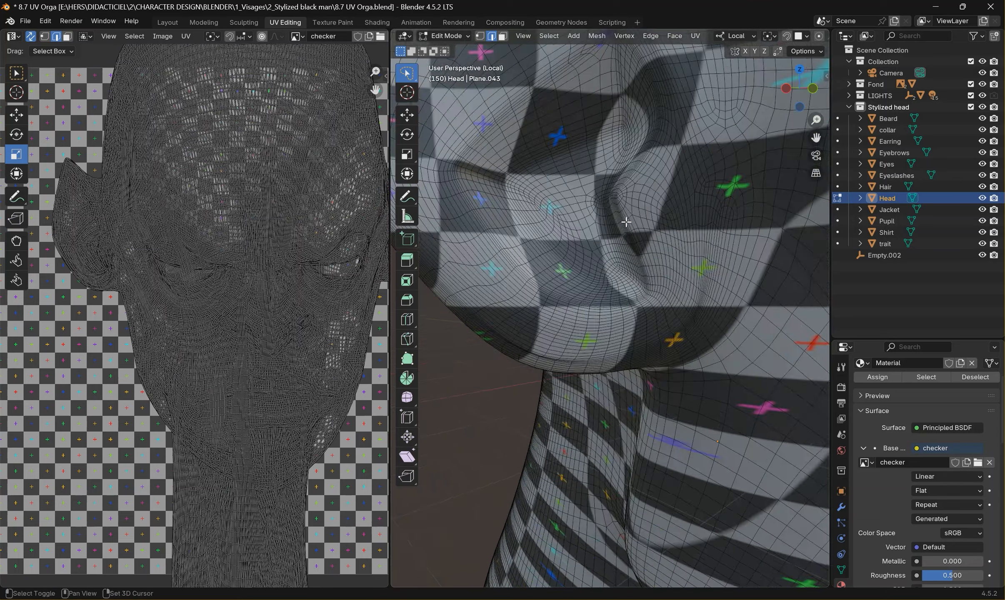
{"action": "left_click", "coordinate": [679, 168]}
{"action": "left_click", "coordinate": [674, 420], "text": "ctrl"}
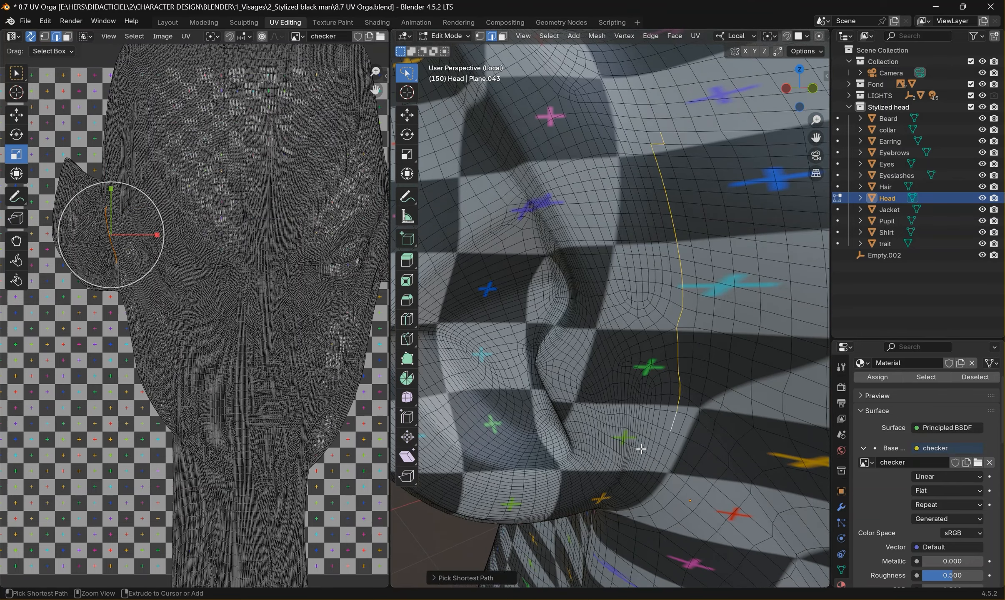
Step: Continue the edge path around the back and top of the right ear, and mark it as a seam
{"action": "middle_click_drag", "start_coordinate": [674, 420], "coordinate": [656, 311]}
{"action": "middle_click_drag", "start_coordinate": [628, 105], "coordinate": [767, 284], "text": "shift"}
{"action": "left_click", "coordinate": [632, 164], "text": "ctrl"}
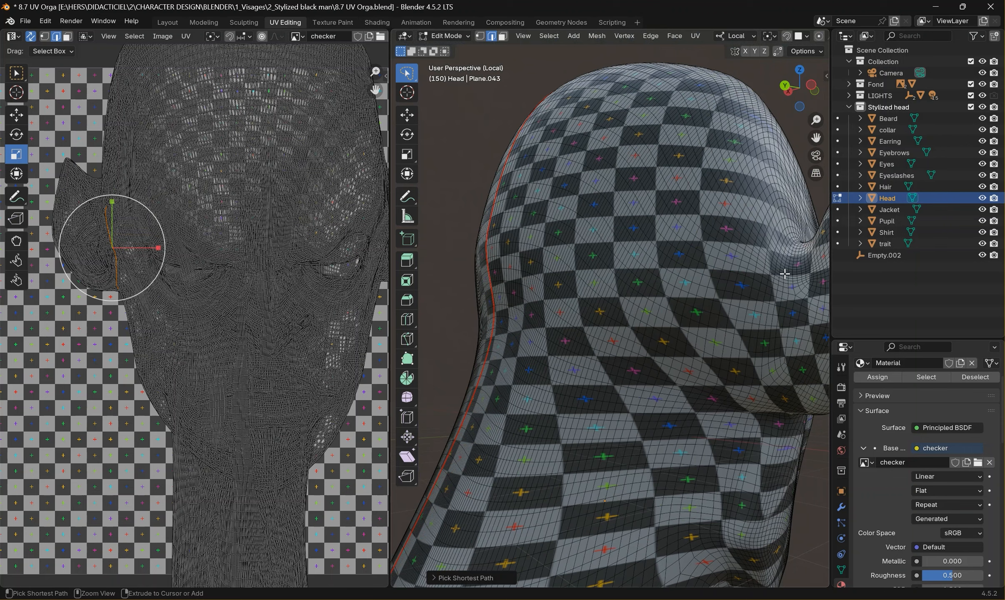
{"action": "left_click", "coordinate": [795, 234], "text": "ctrl"}
{"action": "middle_click_drag", "start_coordinate": [795, 235], "coordinate": [646, 345]}
{"action": "middle_click_drag", "start_coordinate": [640, 388], "coordinate": [632, 344]}
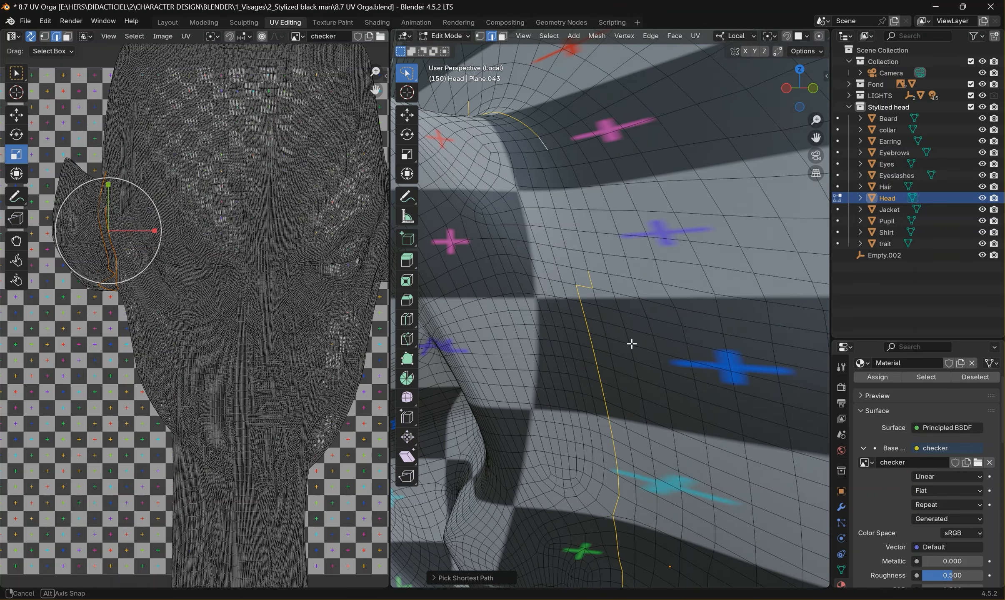
{"action": "key", "text": "ctrl+e"}
{"action": "left_click", "coordinate": [586, 258]}
Step: Select the edge loop around the rim of the character's left nostril and mark it as a seam
{"action": "scroll", "coordinate": [586, 259], "scroll_direction": "down", "scroll_amount": 6}
{"action": "middle_click_drag", "start_coordinate": [586, 259], "coordinate": [533, 231]}
{"action": "scroll", "coordinate": [600, 271], "scroll_direction": "up", "scroll_amount": 6}
{"action": "middle_click_drag", "start_coordinate": [611, 290], "coordinate": [629, 281]}
{"action": "scroll", "coordinate": [581, 281], "scroll_direction": "up", "scroll_amount": 5}
{"action": "left_click", "coordinate": [615, 304], "text": "alt"}
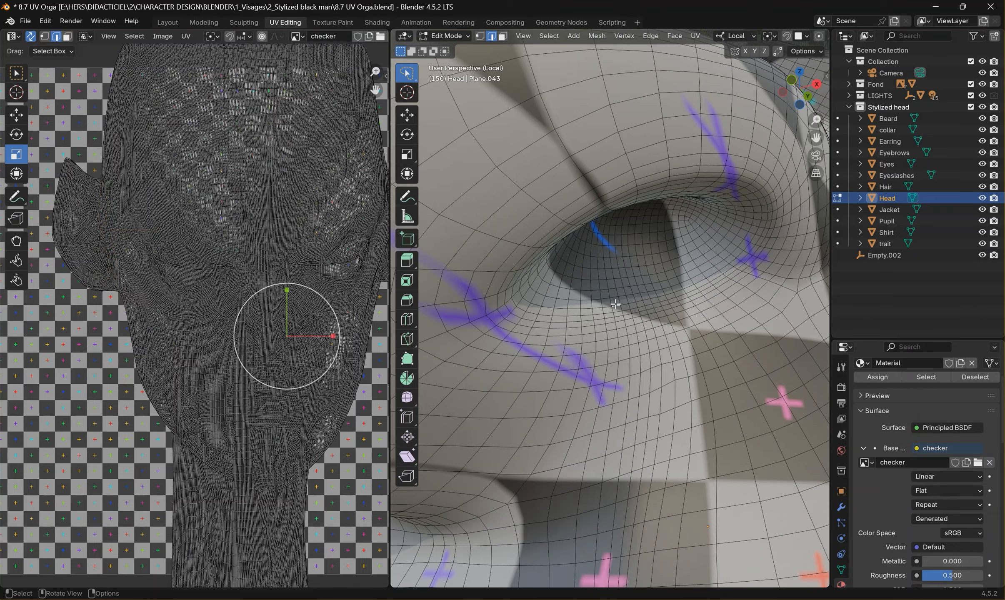
{"action": "left_click", "coordinate": [605, 307], "text": "alt"}
{"action": "right_click", "coordinate": [607, 304]}
{"action": "left_click", "coordinate": [607, 304]}
Step: Select the edge loop around the rim of the right nostril, mark it as a seam, and frame the whole head
{"action": "middle_click_drag", "start_coordinate": [607, 304], "coordinate": [674, 285]}
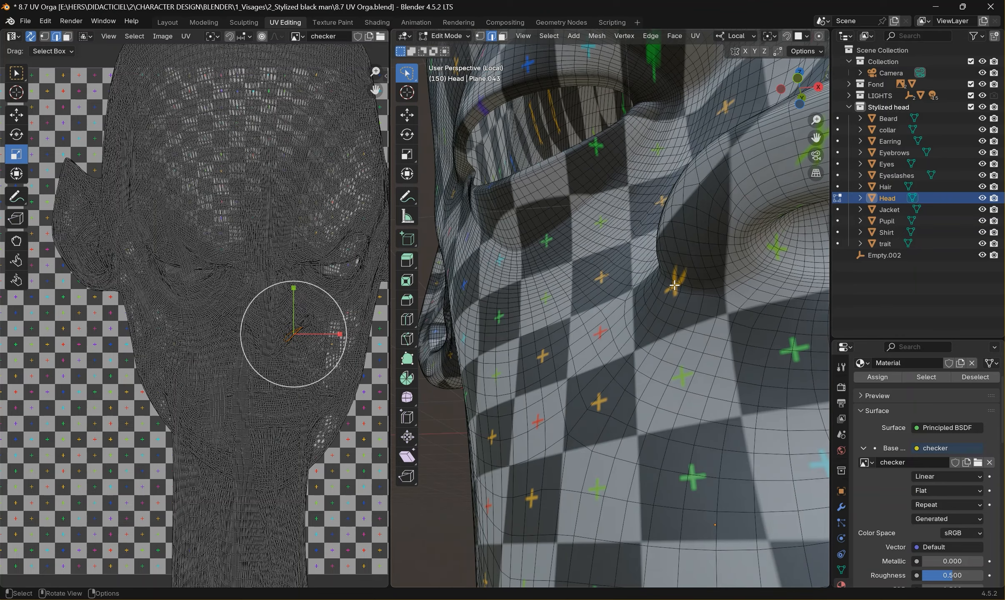
{"action": "middle_click_drag", "start_coordinate": [731, 262], "coordinate": [664, 273]}
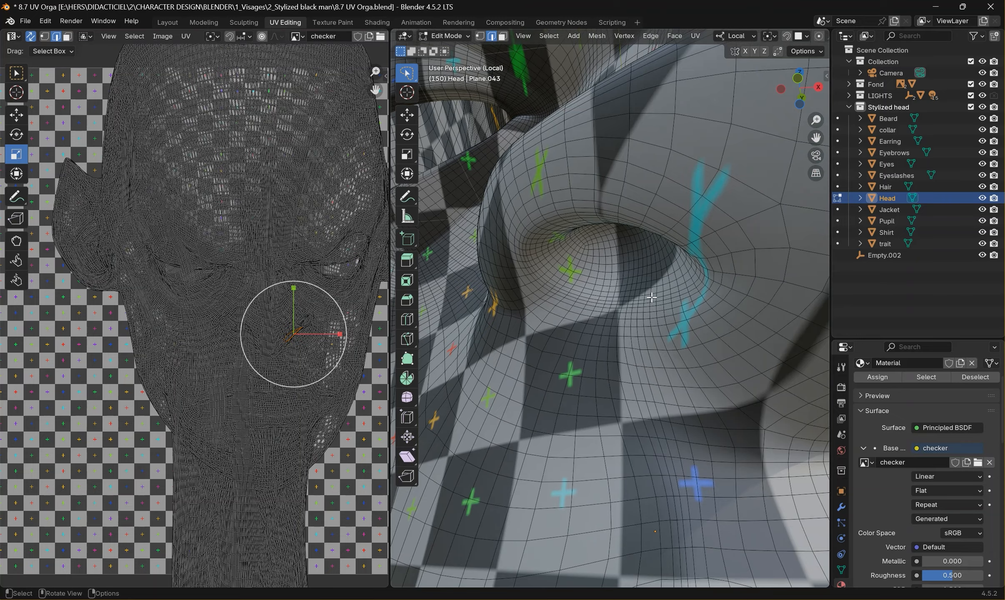
{"action": "left_click", "coordinate": [635, 303], "text": "alt"}
{"action": "left_click", "coordinate": [634, 303]}
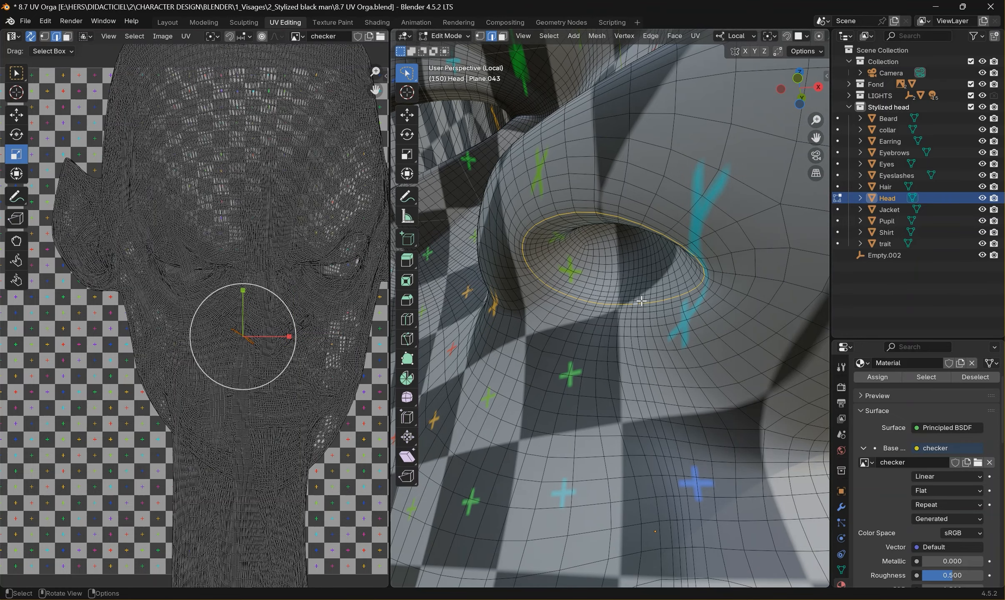
{"action": "right_click", "coordinate": [647, 275]}
{"action": "left_click", "coordinate": [647, 275]}
{"action": "key", "text": "Home"}
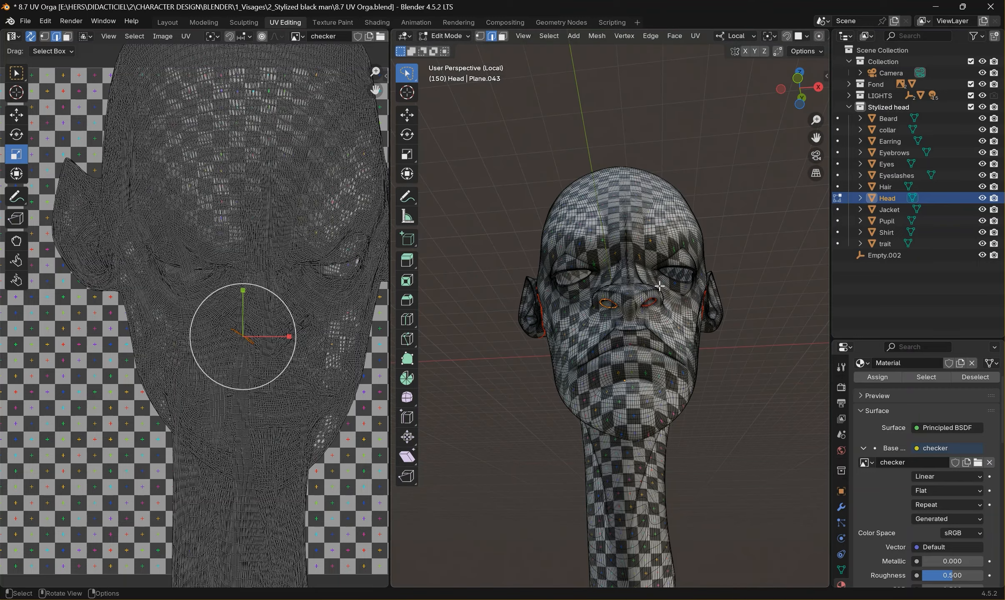
Step: Select a starting edge on the seam just below the left ear for a path along the jaw
{"action": "middle_click_drag", "start_coordinate": [742, 409], "coordinate": [571, 367]}
{"action": "scroll", "coordinate": [568, 367], "scroll_direction": "up", "scroll_amount": 5}
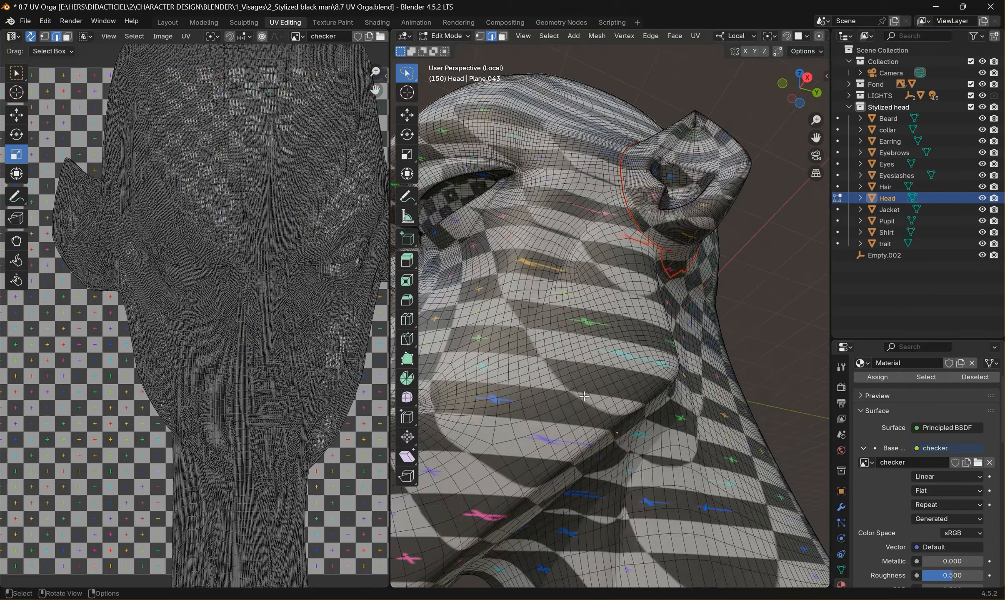
{"action": "left_click", "coordinate": [545, 361], "text": "alt"}
{"action": "left_click", "coordinate": [552, 362]}
{"action": "middle_click_drag", "start_coordinate": [547, 375], "coordinate": [524, 374]}
{"action": "middle_click_drag", "start_coordinate": [585, 338], "coordinate": [608, 303]}
{"action": "scroll", "coordinate": [538, 336], "scroll_direction": "up", "scroll_amount": 5}
{"action": "left_click", "coordinate": [537, 249]}
{"action": "scroll", "coordinate": [537, 250], "scroll_direction": "down", "scroll_amount": 5}
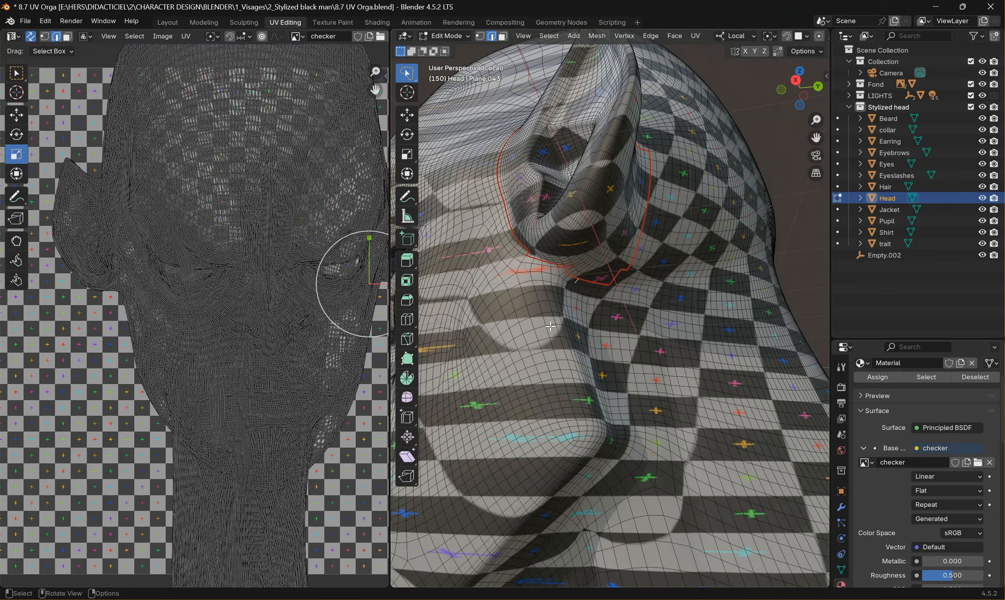
{"action": "middle_click_drag", "start_coordinate": [542, 266], "coordinate": [526, 271]}
{"action": "middle_click_drag", "start_coordinate": [583, 371], "coordinate": [554, 310], "text": "shift"}
{"action": "scroll", "coordinate": [567, 333], "scroll_direction": "up", "scroll_amount": 3}
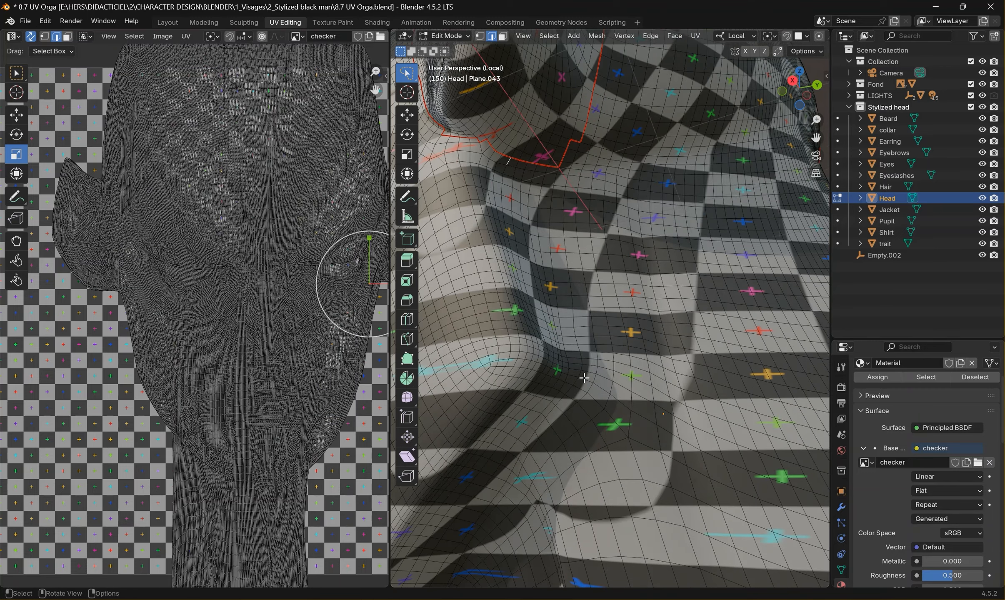
Step: Extend the edge path from below the left ear down the jawline and under the chin to the opposite side
{"action": "left_click", "coordinate": [552, 398], "text": "ctrl"}
{"action": "key", "text": "ctrl+z"}
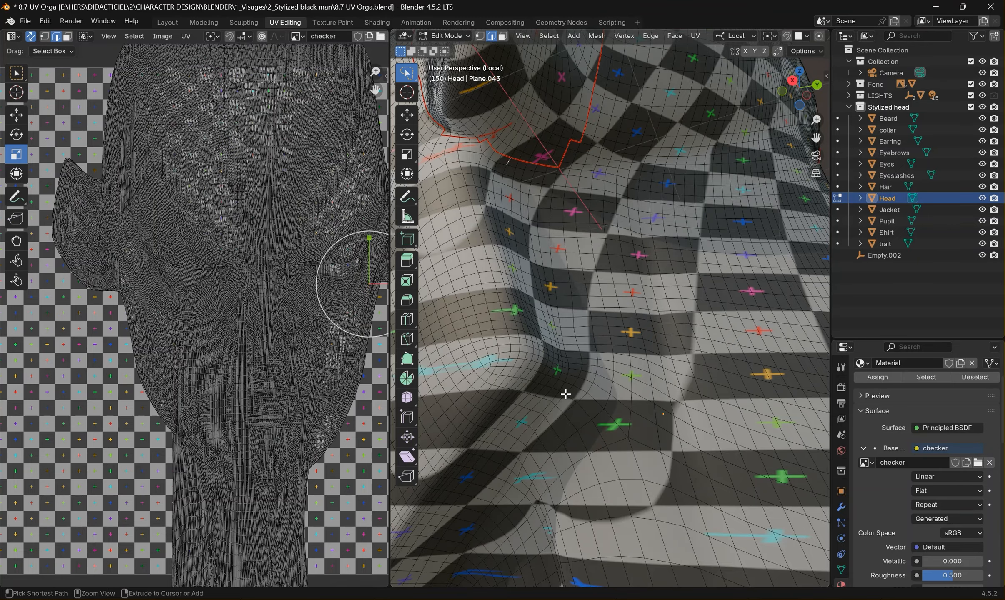
{"action": "left_click", "coordinate": [566, 394], "text": "ctrl"}
{"action": "middle_click_drag", "start_coordinate": [552, 389], "coordinate": [657, 322]}
{"action": "left_click", "coordinate": [597, 269], "text": "ctrl"}
{"action": "scroll", "coordinate": [590, 279], "scroll_direction": "down", "scroll_amount": 6}
{"action": "left_click", "coordinate": [597, 309], "text": "ctrl"}
{"action": "middle_click_drag", "start_coordinate": [597, 309], "coordinate": [584, 396]}
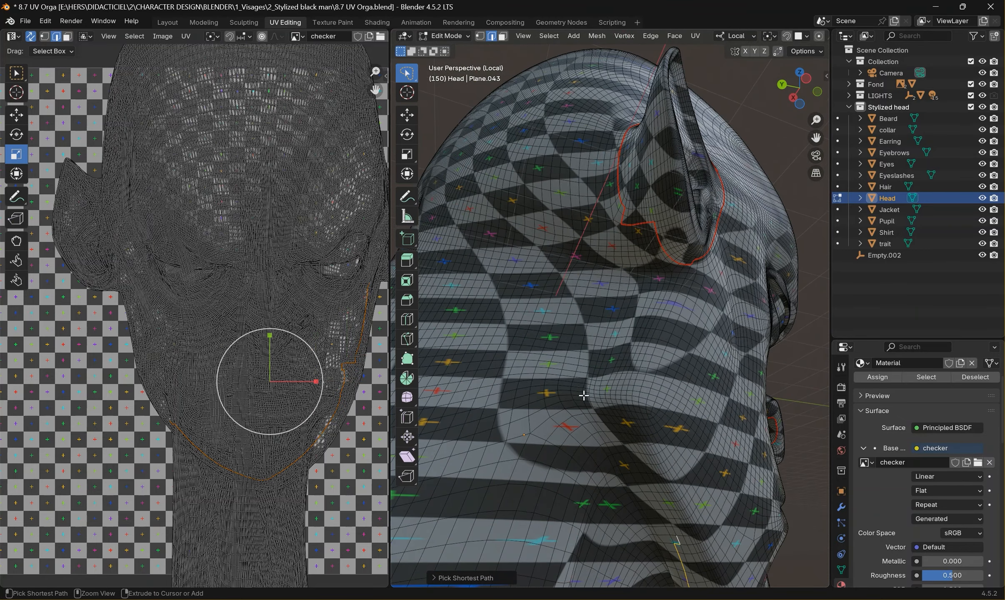
Step: Continue the edge path up the right jawline to the right ear's seam, and mark the whole jaw path as a seam
{"action": "left_click", "coordinate": [582, 387], "text": "ctrl"}
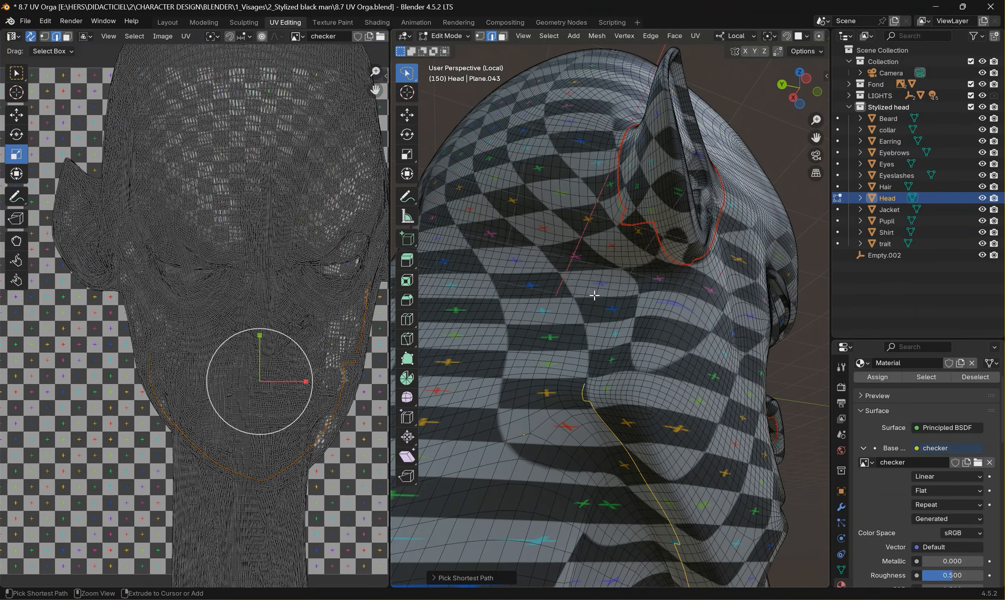
{"action": "left_click", "coordinate": [623, 249], "text": "ctrl"}
{"action": "scroll", "coordinate": [608, 259], "scroll_direction": "up", "scroll_amount": 5}
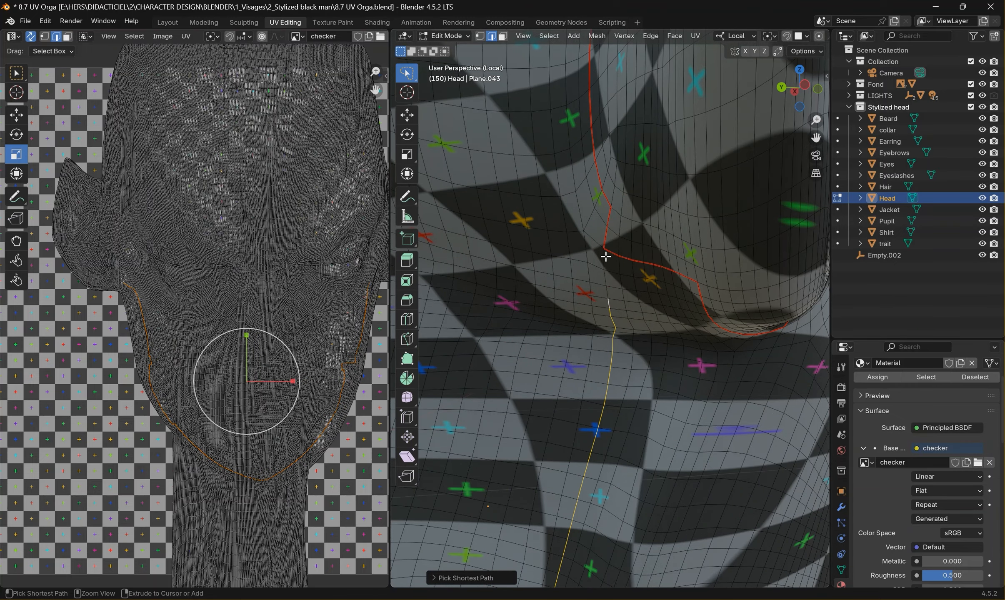
{"action": "left_click", "coordinate": [606, 256], "text": "ctrl"}
{"action": "scroll", "coordinate": [606, 259], "scroll_direction": "down", "scroll_amount": 5}
{"action": "middle_click_drag", "start_coordinate": [625, 284], "coordinate": [625, 226]}
{"action": "right_click", "coordinate": [560, 291]}
{"action": "left_click", "coordinate": [562, 293]}
Step: Examine the jaw seam and the mesh around the chin, neck and area below the ear
{"action": "scroll", "coordinate": [572, 292], "scroll_direction": "down", "scroll_amount": 5}
{"action": "scroll", "coordinate": [621, 249], "scroll_direction": "up", "scroll_amount": 5}
{"action": "scroll", "coordinate": [619, 233], "scroll_direction": "up", "scroll_amount": 4}
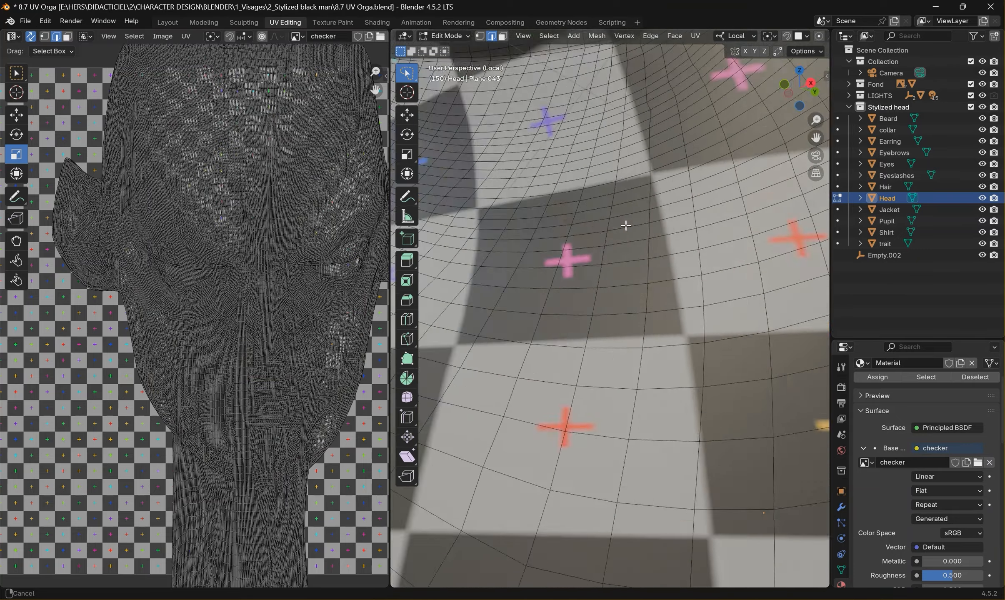
{"action": "scroll", "coordinate": [625, 226], "scroll_direction": "down", "scroll_amount": 7}
{"action": "middle_click_drag", "start_coordinate": [591, 420], "coordinate": [612, 317], "text": "shift"}
{"action": "scroll", "coordinate": [588, 288], "scroll_direction": "up", "scroll_amount": 3}
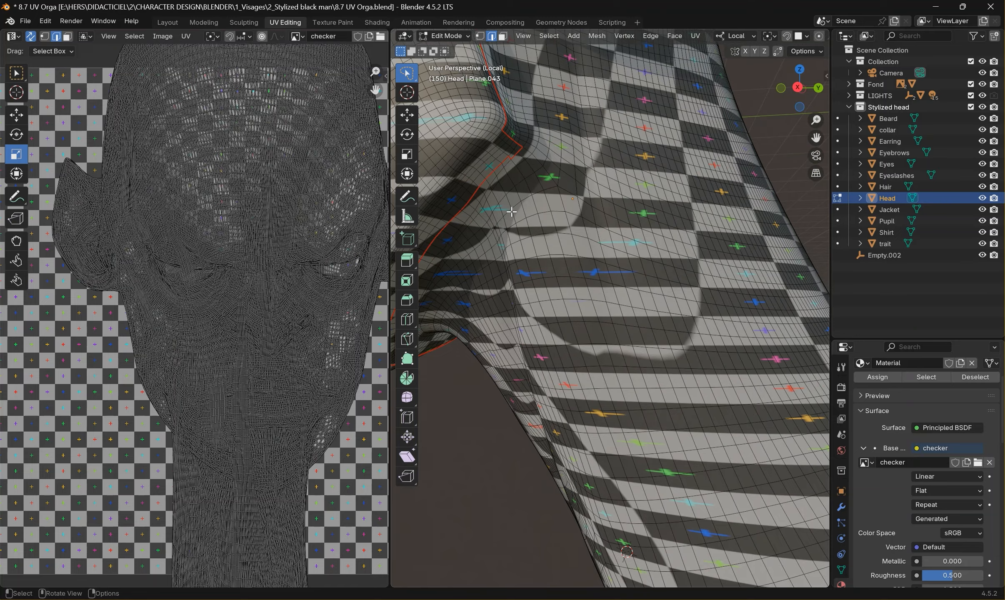
{"action": "scroll", "coordinate": [617, 290], "scroll_direction": "down", "scroll_amount": 6}
{"action": "middle_click_drag", "start_coordinate": [590, 285], "coordinate": [538, 209]}
{"action": "scroll", "coordinate": [559, 250], "scroll_direction": "up", "scroll_amount": 4}
Step: Select an edge path from the seam behind the left ear around the nape to the right ear's seam and mark it as a seam
{"action": "left_click", "coordinate": [532, 229]}
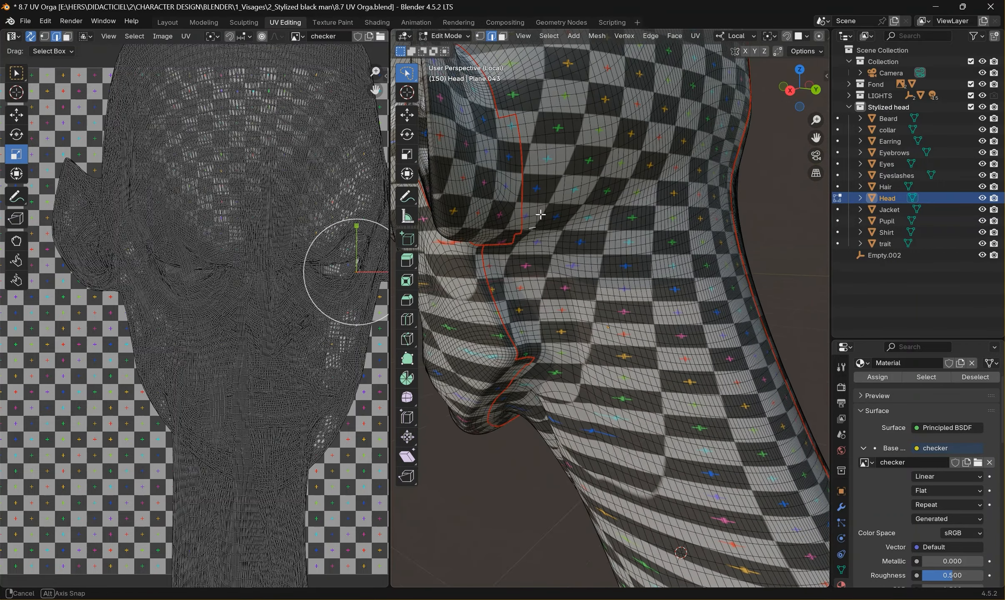
{"action": "scroll", "coordinate": [540, 204], "scroll_direction": "up", "scroll_amount": 4}
{"action": "middle_click_drag", "start_coordinate": [560, 134], "coordinate": [547, 185], "text": "shift"}
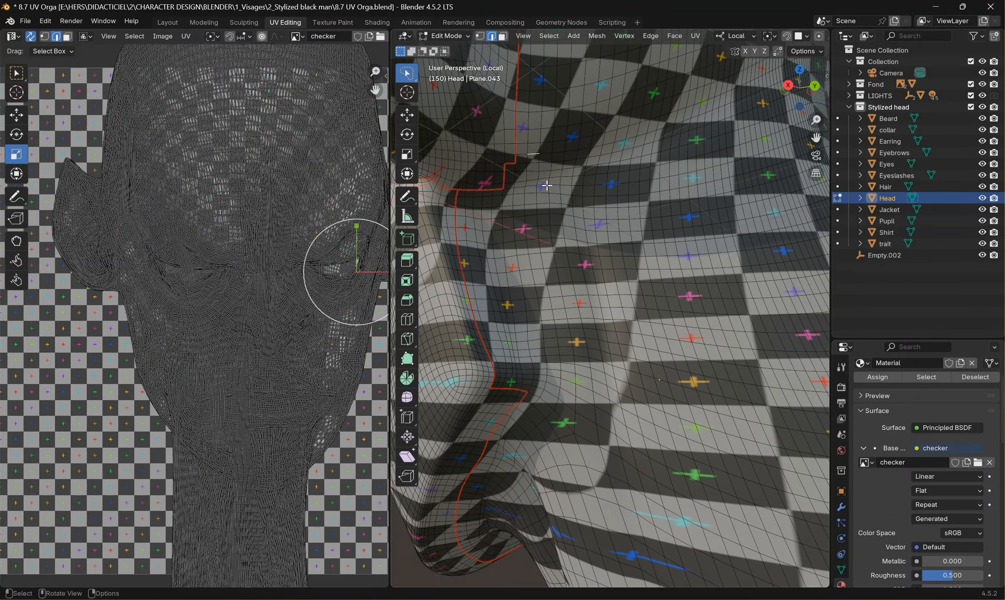
{"action": "left_click", "coordinate": [521, 154]}
{"action": "scroll", "coordinate": [583, 177], "scroll_direction": "down", "scroll_amount": 6}
{"action": "middle_click_drag", "start_coordinate": [643, 193], "coordinate": [550, 210]}
{"action": "scroll", "coordinate": [621, 252], "scroll_direction": "up", "scroll_amount": 6}
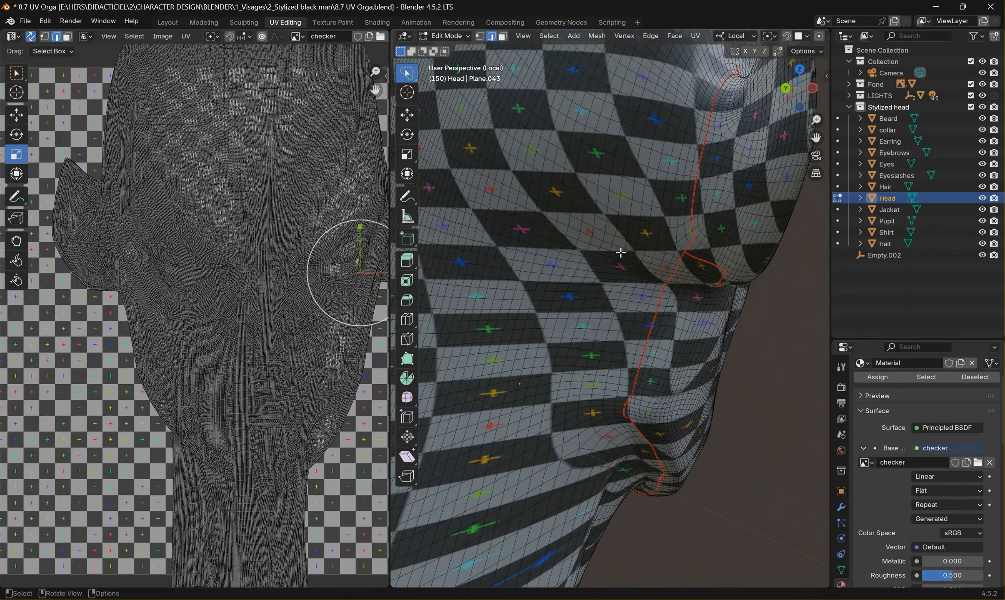
{"action": "left_click", "coordinate": [704, 228], "text": "ctrl"}
{"action": "middle_click_drag", "start_coordinate": [703, 227], "coordinate": [781, 260]}
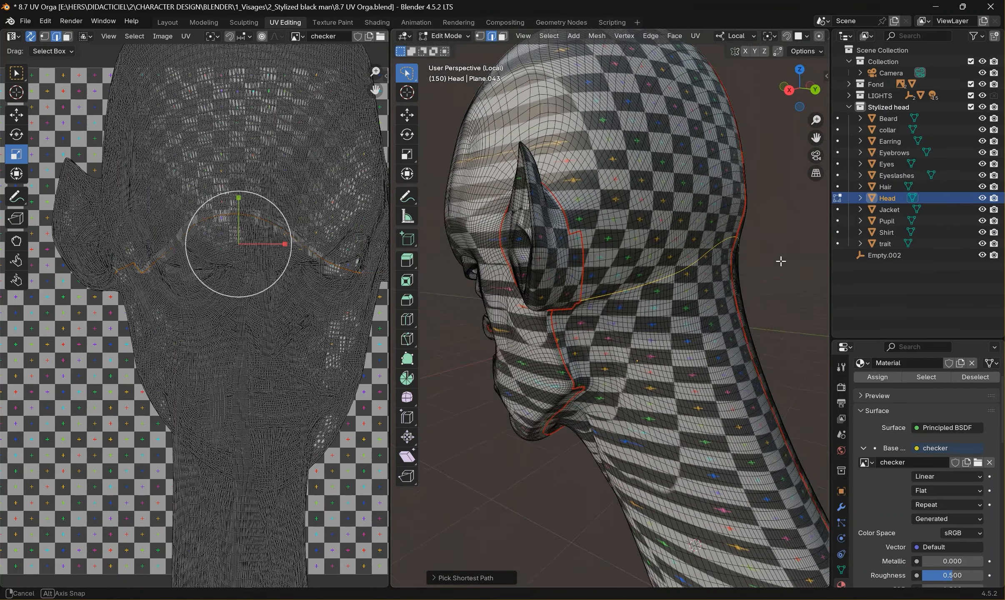
{"action": "key", "text": "ctrl+e"}
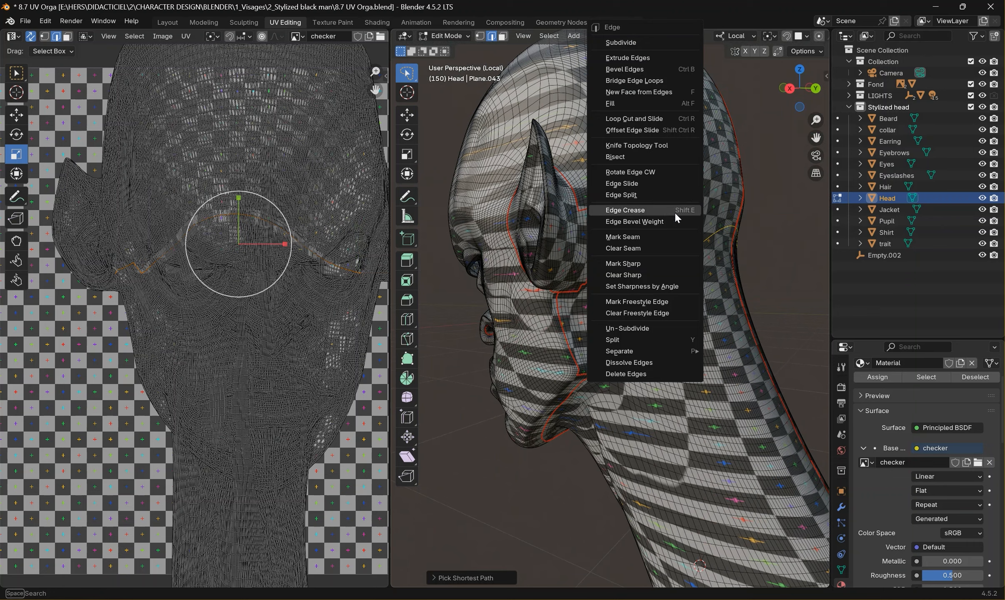
{"action": "left_click", "coordinate": [650, 242]}
Step: Select an edge path from the right jaw seam up the side of the face to the upper temple
{"action": "middle_click_drag", "start_coordinate": [763, 255], "coordinate": [526, 309]}
{"action": "scroll", "coordinate": [603, 274], "scroll_direction": "up", "scroll_amount": 3}
{"action": "middle_click_drag", "start_coordinate": [604, 274], "coordinate": [629, 231]}
{"action": "scroll", "coordinate": [631, 254], "scroll_direction": "up", "scroll_amount": 4}
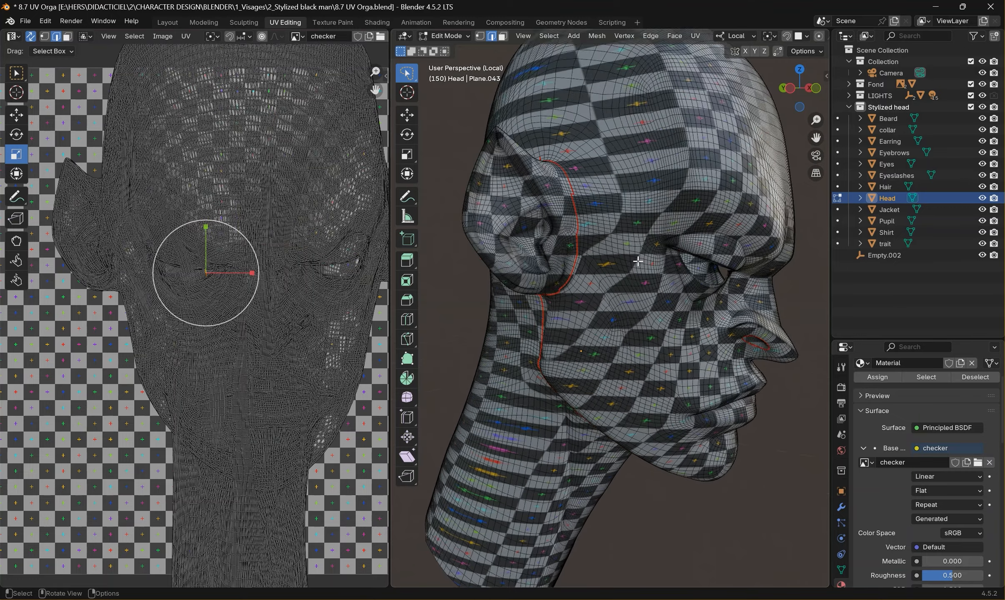
{"action": "middle_click_drag", "start_coordinate": [691, 339], "coordinate": [644, 194]}
{"action": "middle_click_drag", "start_coordinate": [592, 403], "coordinate": [615, 339]}
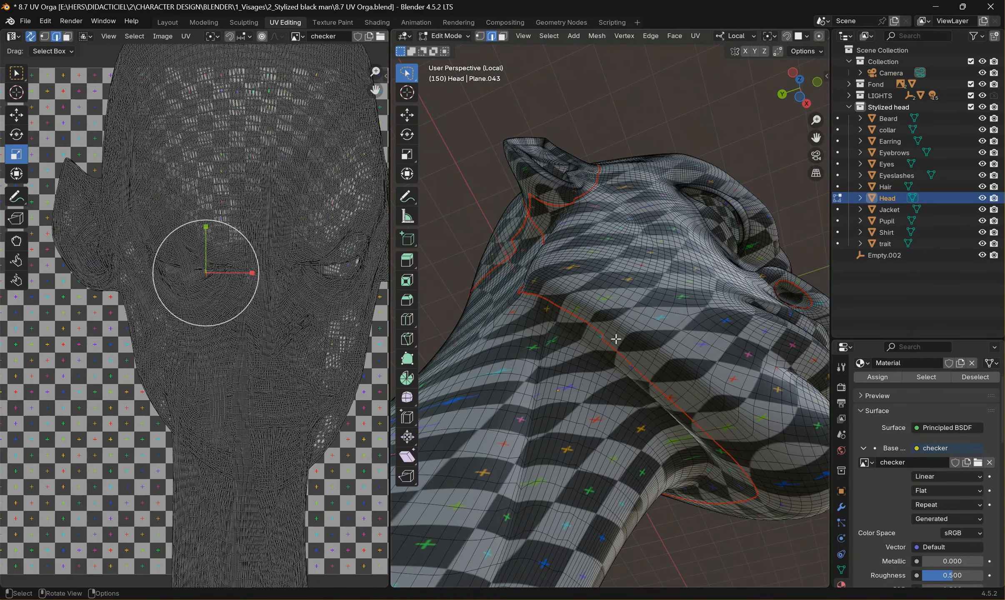
{"action": "scroll", "coordinate": [615, 339], "scroll_direction": "up", "scroll_amount": 3}
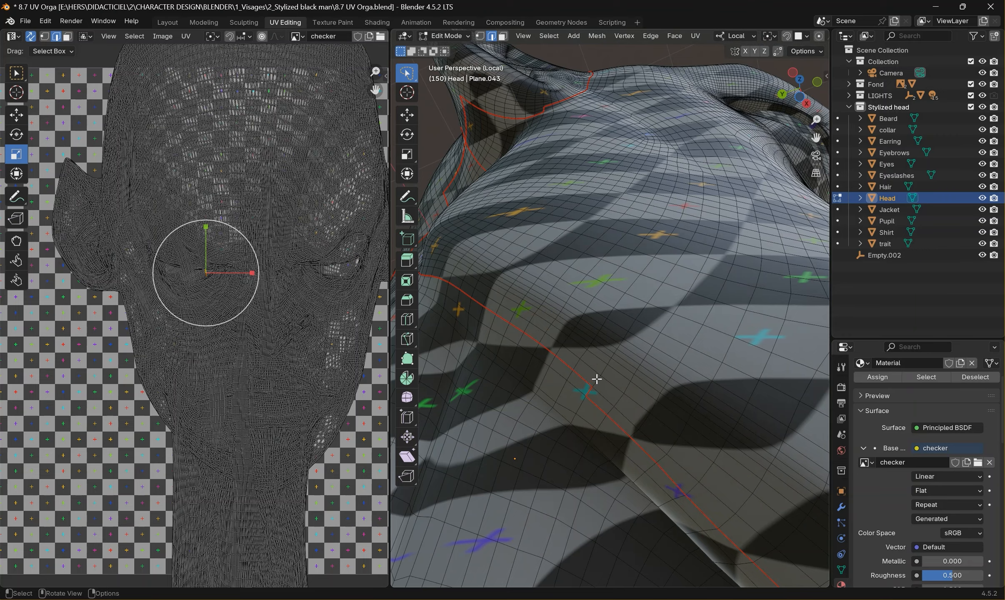
{"action": "left_click", "coordinate": [597, 379]}
{"action": "scroll", "coordinate": [596, 379], "scroll_direction": "down", "scroll_amount": 5}
{"action": "middle_click_drag", "start_coordinate": [629, 258], "coordinate": [613, 294]}
{"action": "mouse_move", "coordinate": [612, 227]}
{"action": "middle_mouse_down", "text": "shift"}
{"action": "mouse_move", "coordinate": [611, 322]}
{"action": "mouse_move", "coordinate": [621, 203]}
{"action": "mouse_move", "coordinate": [632, 258]}
{"action": "mouse_move", "coordinate": [686, 273]}
{"action": "mouse_move", "coordinate": [627, 285]}
{"action": "mouse_move", "coordinate": [602, 241]}
{"action": "middle_mouse_up", "text": "shift"}
{"action": "left_click", "coordinate": [628, 181], "text": "ctrl"}
Step: Extend the edge path from the temple back over the crown to the center seam at the back of the head
{"action": "scroll", "coordinate": [601, 240], "scroll_direction": "up", "scroll_amount": 3}
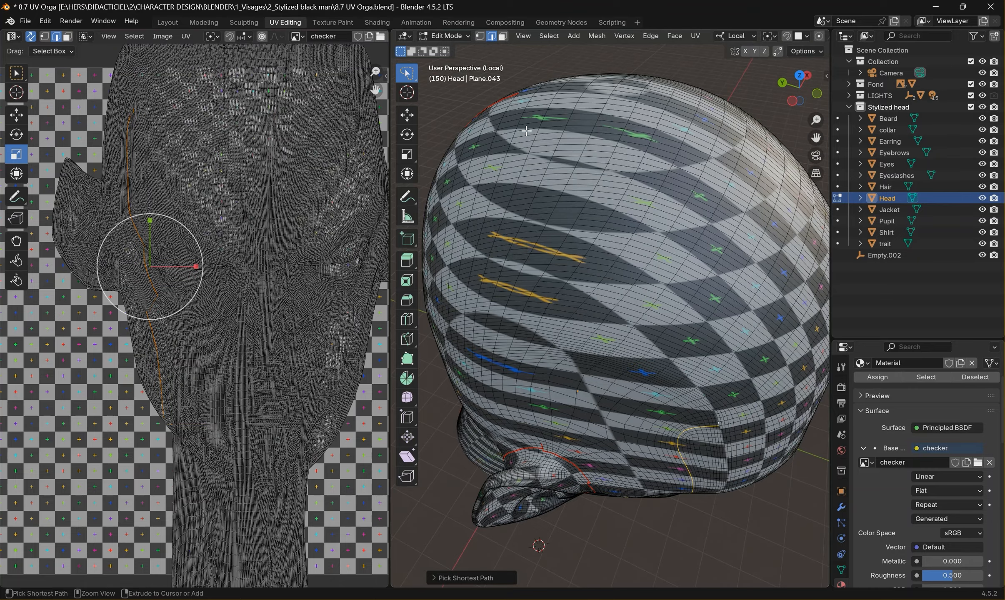
{"action": "left_click", "coordinate": [514, 125], "text": "ctrl"}
{"action": "middle_click_drag", "start_coordinate": [514, 125], "coordinate": [549, 345]}
{"action": "middle_click_drag", "start_coordinate": [579, 255], "coordinate": [775, 279]}
{"action": "scroll", "coordinate": [194, 322], "scroll_direction": "up", "scroll_amount": 2}
{"action": "scroll", "coordinate": [537, 199], "scroll_direction": "up", "scroll_amount": 2}
{"action": "middle_click_drag", "start_coordinate": [538, 199], "coordinate": [572, 240]}
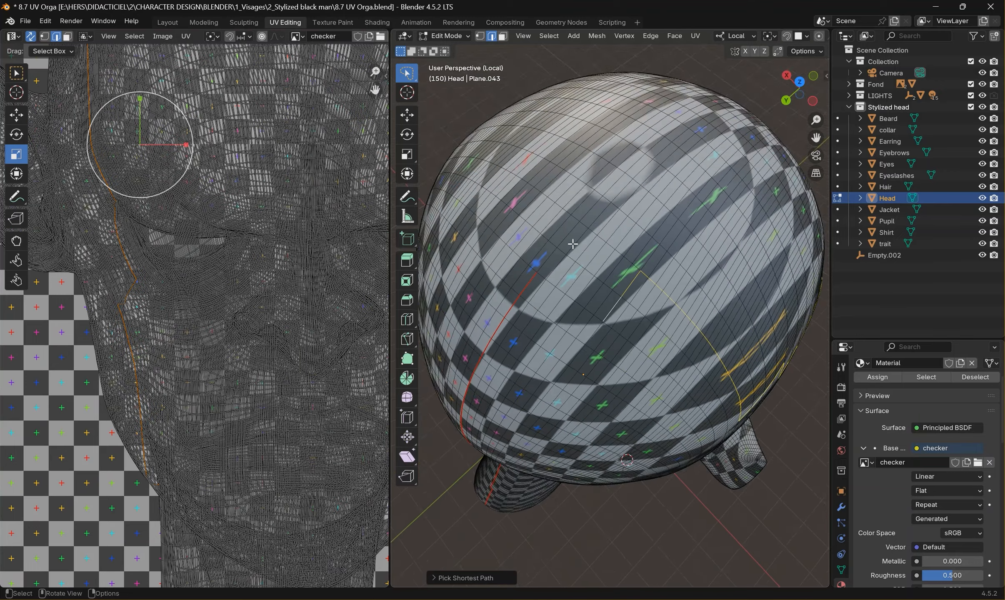
{"action": "scroll", "coordinate": [567, 242], "scroll_direction": "up", "scroll_amount": 5}
{"action": "scroll", "coordinate": [513, 199], "scroll_direction": "down", "scroll_amount": 6}
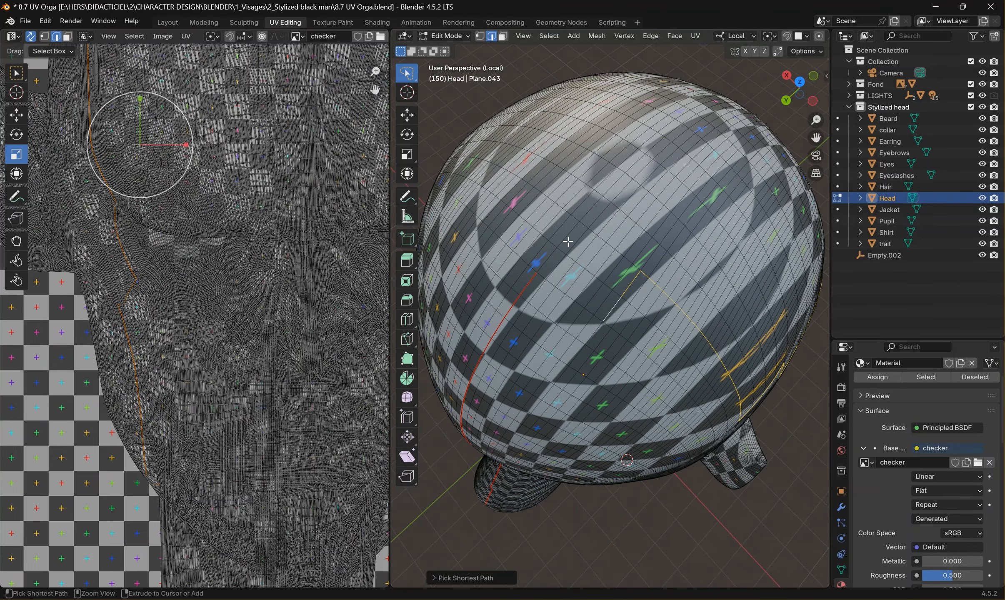
{"action": "scroll", "coordinate": [568, 241], "scroll_direction": "up", "scroll_amount": 2}
{"action": "left_click", "coordinate": [569, 181], "text": "ctrl"}
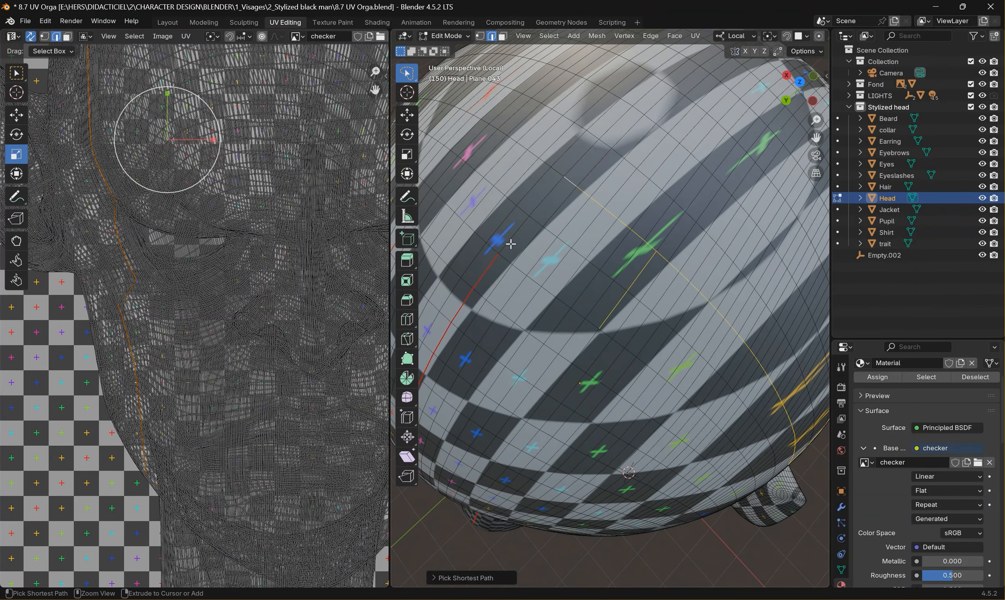
Step: Mark the selected path from the right jaw over the temple and crown as a seam
{"action": "scroll", "coordinate": [507, 240], "scroll_direction": "down", "scroll_amount": 5}
{"action": "middle_click_drag", "start_coordinate": [506, 241], "coordinate": [593, 253]}
{"action": "key", "text": "ctrl+e"}
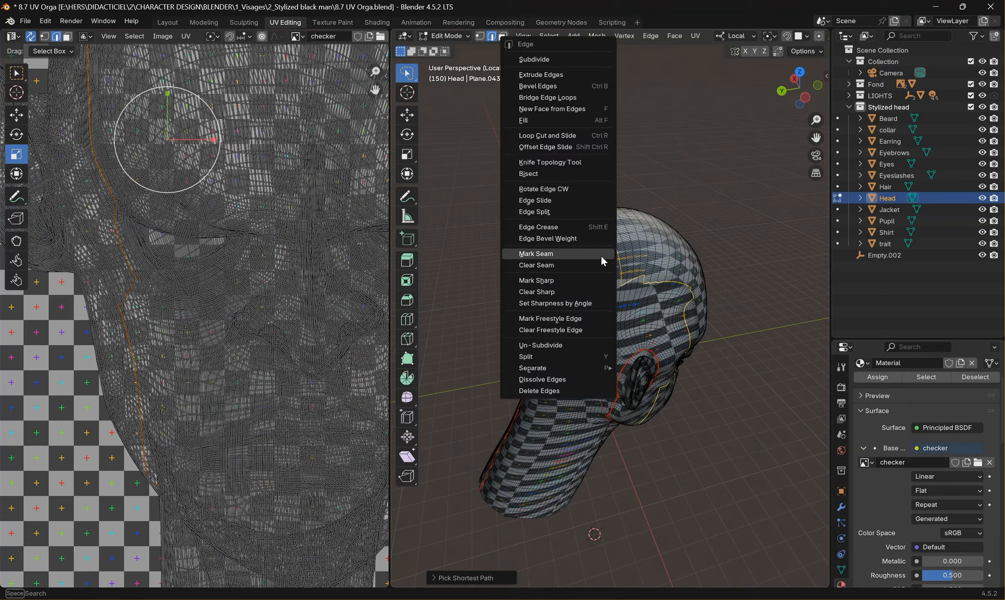
{"action": "left_click", "coordinate": [569, 254]}
Step: Select all faces linked within the right side seams to check the extent of that island
{"action": "middle_click_drag", "start_coordinate": [709, 477], "coordinate": [678, 422]}
{"action": "scroll", "coordinate": [653, 433], "scroll_direction": "up", "scroll_amount": 3}
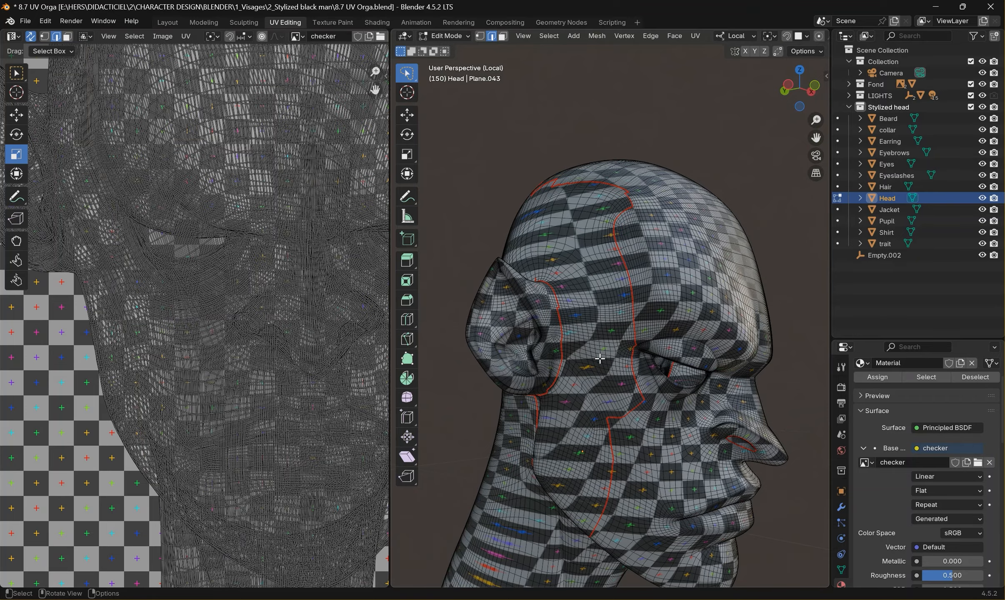
{"action": "key", "text": "3"}
{"action": "key", "text": "ctrl+l"}
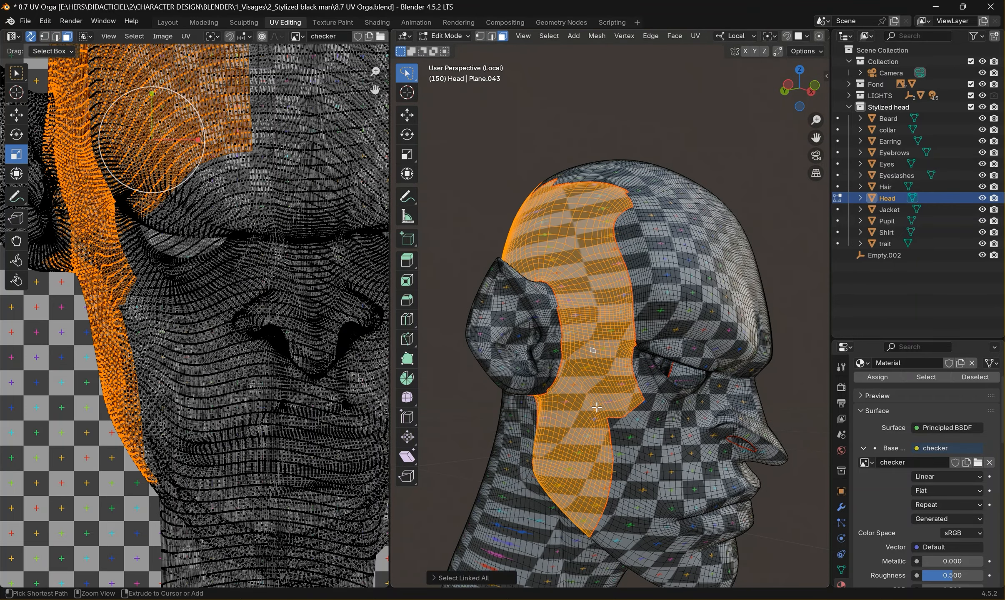
{"action": "middle_click_drag", "start_coordinate": [597, 407], "coordinate": [583, 458]}
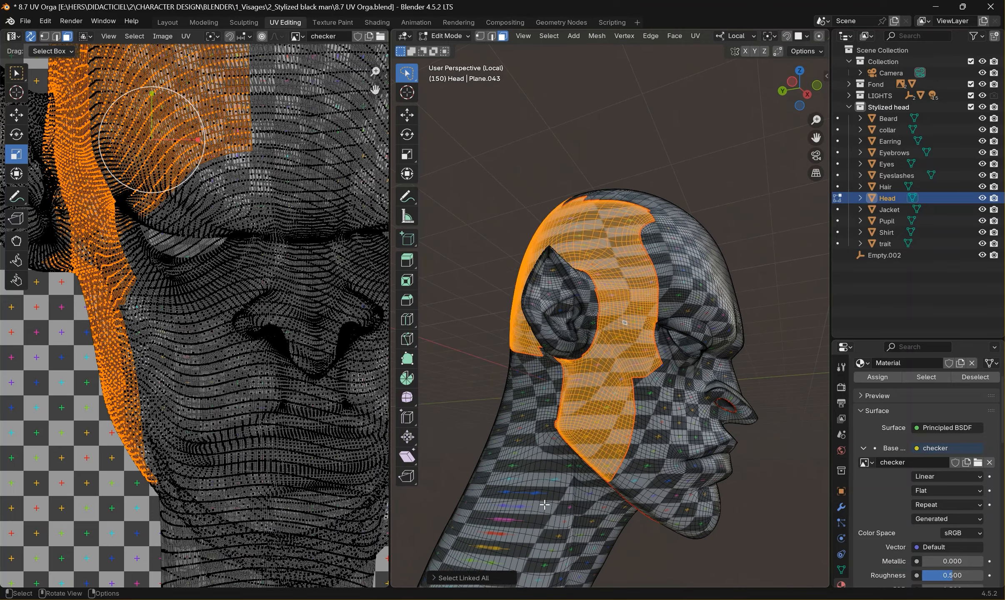
Step: Select all faces linked to the neck within its seams, inspect the island, and clear the selection
{"action": "left_click", "coordinate": [554, 499]}
{"action": "key", "text": "g"}
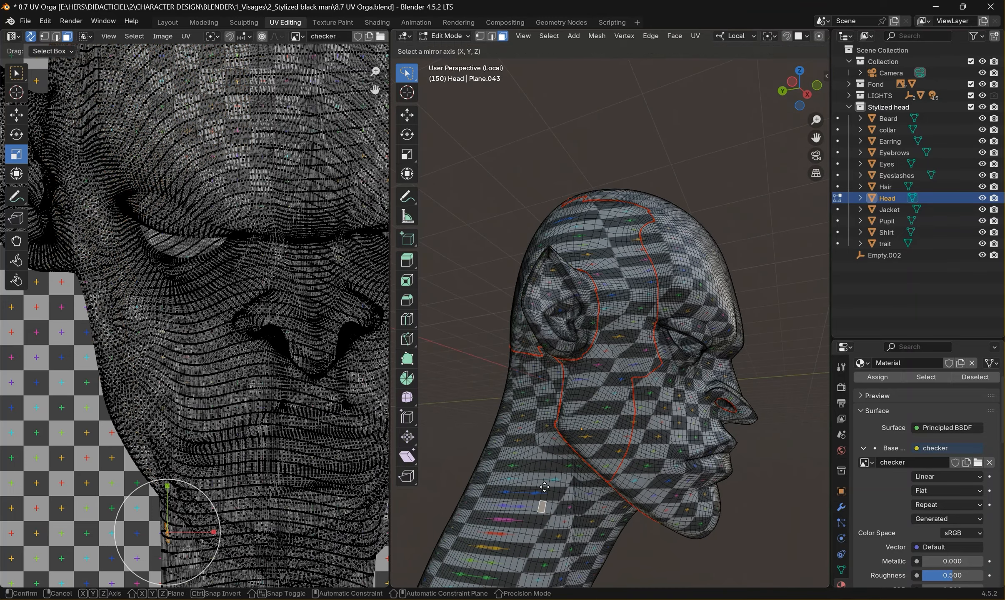
{"action": "left_click", "coordinate": [908, 504]}
{"action": "left_click", "coordinate": [495, 462]}
{"action": "scroll", "coordinate": [525, 488], "scroll_direction": "down", "scroll_amount": 2}
{"action": "middle_click_drag", "start_coordinate": [539, 490], "coordinate": [503, 497]}
{"action": "key", "text": "ctrl+l"}
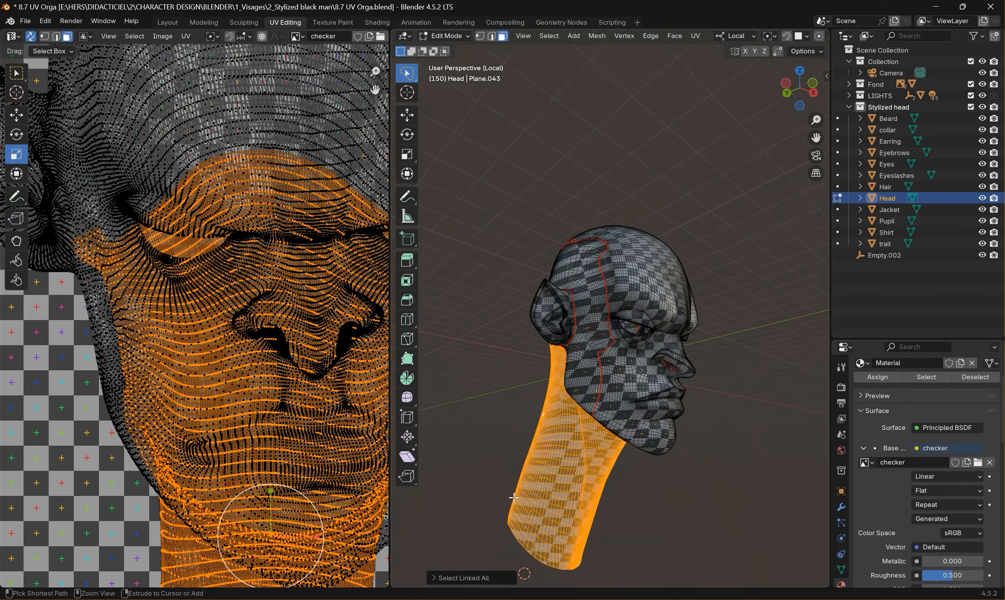
{"action": "middle_click_drag", "start_coordinate": [539, 445], "coordinate": [783, 435]}
{"action": "left_click", "coordinate": [782, 434]}
Step: Reselect the linked neck faces to check the island from the side and behind, and deselect them
{"action": "scroll", "coordinate": [704, 371], "scroll_direction": "up", "scroll_amount": 5}
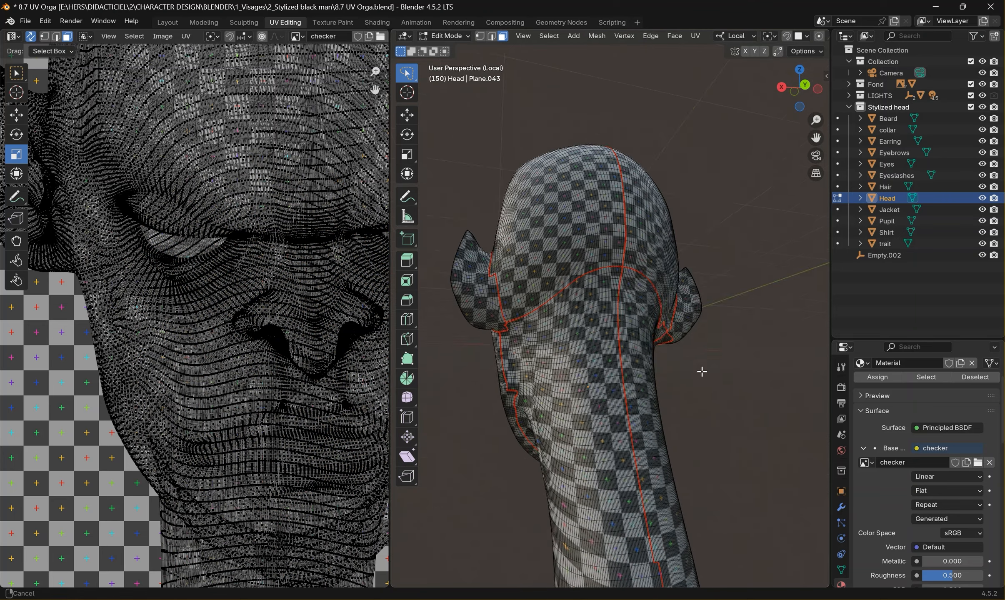
{"action": "middle_click_drag", "start_coordinate": [680, 407], "coordinate": [576, 401]}
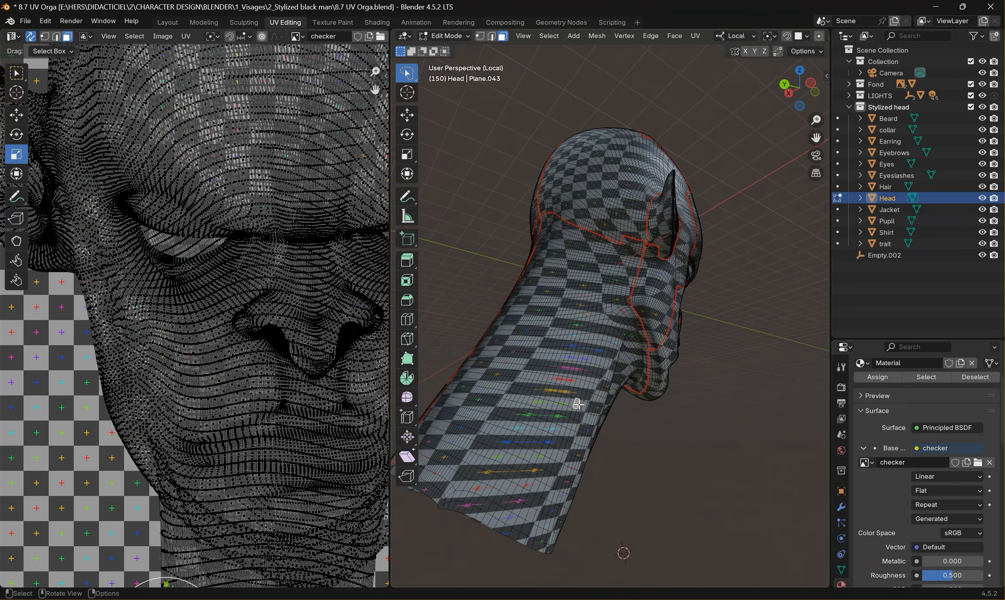
{"action": "key", "text": "ctrl+l"}
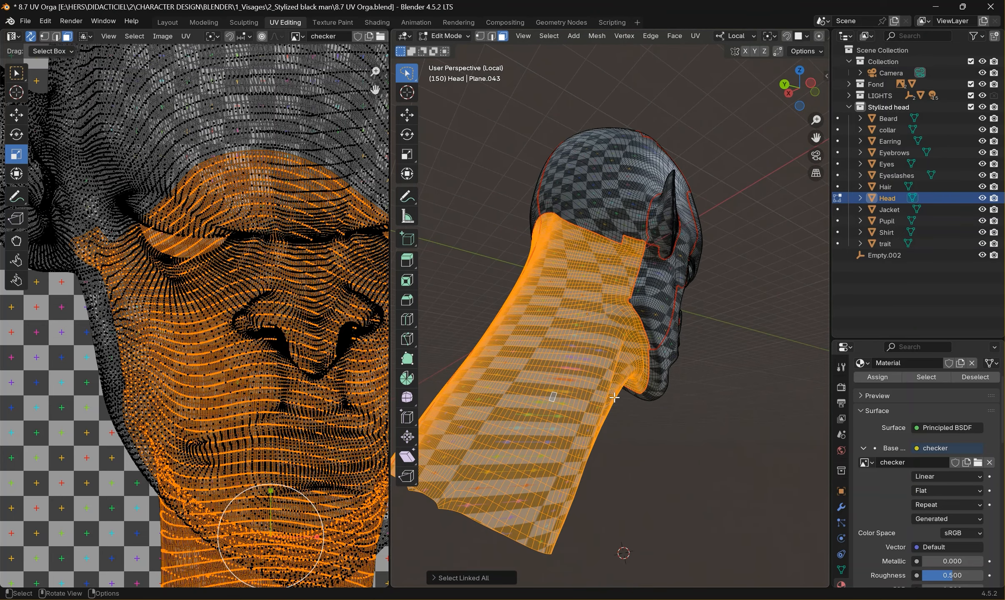
{"action": "middle_click_drag", "start_coordinate": [671, 525], "coordinate": [852, 467]}
{"action": "left_click", "coordinate": [520, 494]}
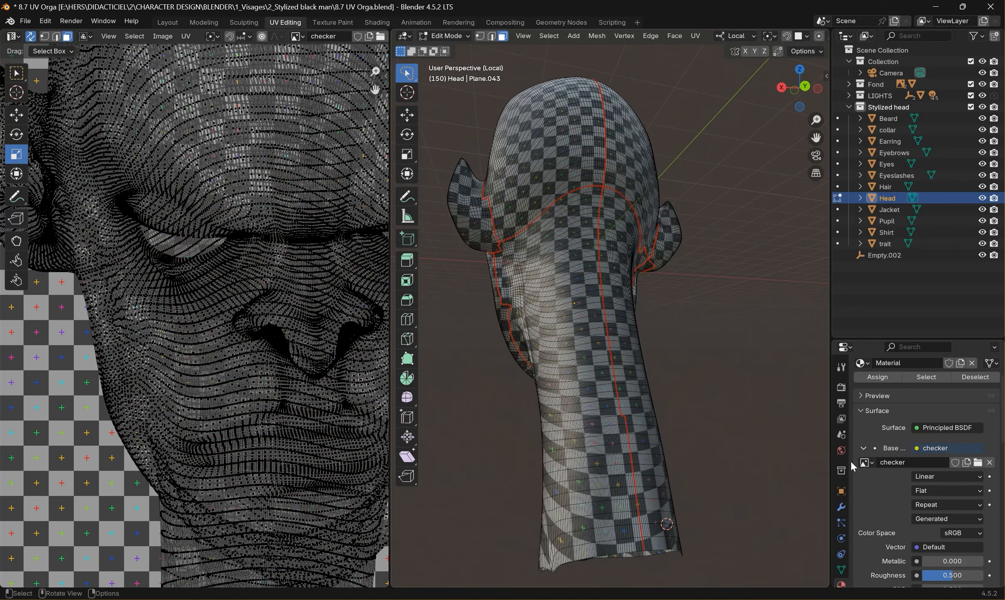
Step: Select a horizontal edge loop around the lower neck, mark it as a seam, and clear the selection
{"action": "scroll", "coordinate": [660, 525], "scroll_direction": "up", "scroll_amount": 4}
{"action": "middle_click_drag", "start_coordinate": [661, 525], "coordinate": [620, 427], "text": "shift"}
{"action": "scroll", "coordinate": [619, 427], "scroll_direction": "up", "scroll_amount": 2}
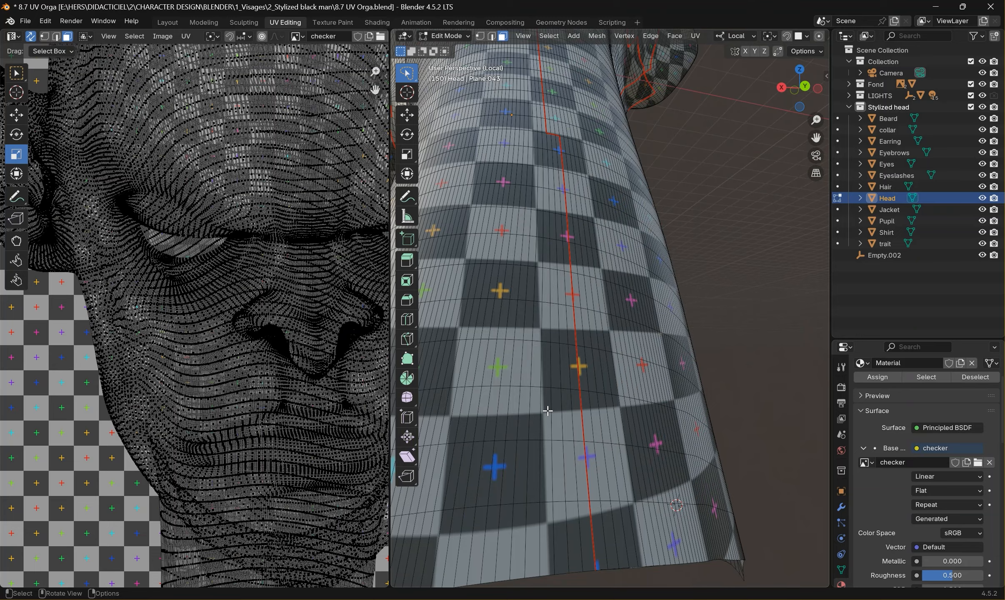
{"action": "middle_click_drag", "start_coordinate": [558, 418], "coordinate": [652, 474]}
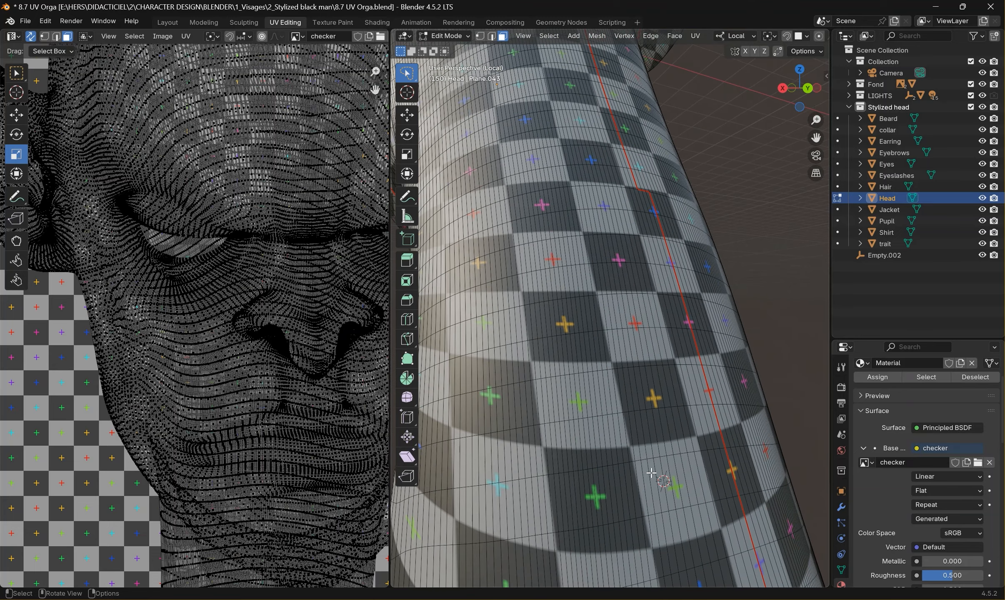
{"action": "left_click", "coordinate": [622, 462], "text": "alt"}
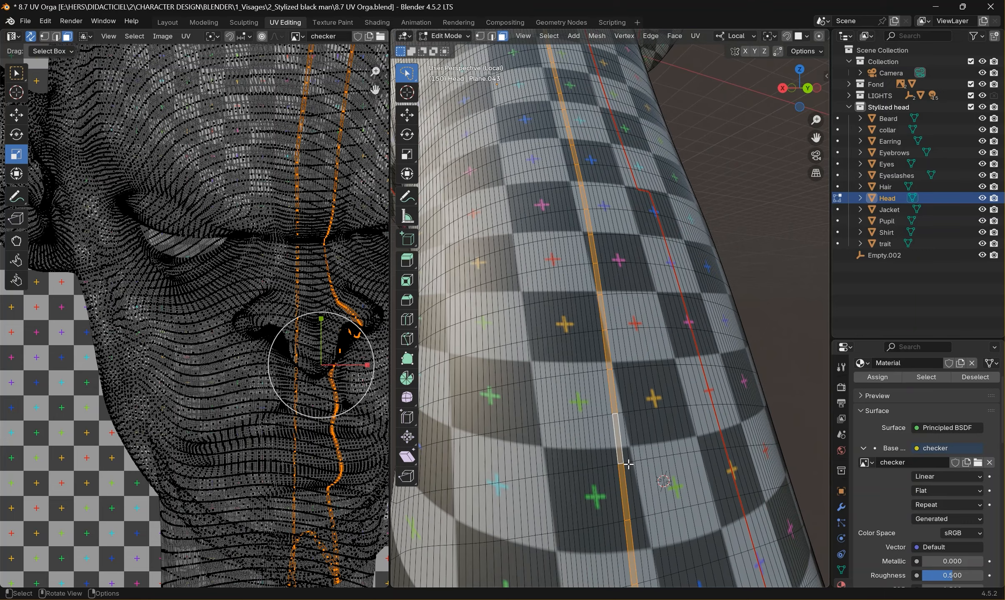
{"action": "left_click", "coordinate": [636, 463]}
{"action": "key", "text": "2"}
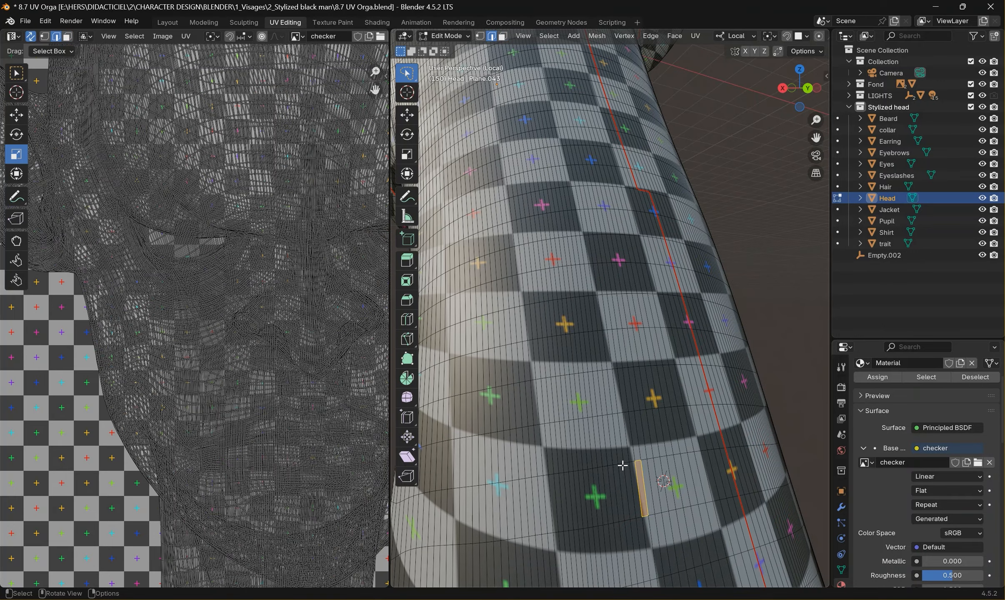
{"action": "scroll", "coordinate": [645, 485], "scroll_direction": "down", "scroll_amount": 3}
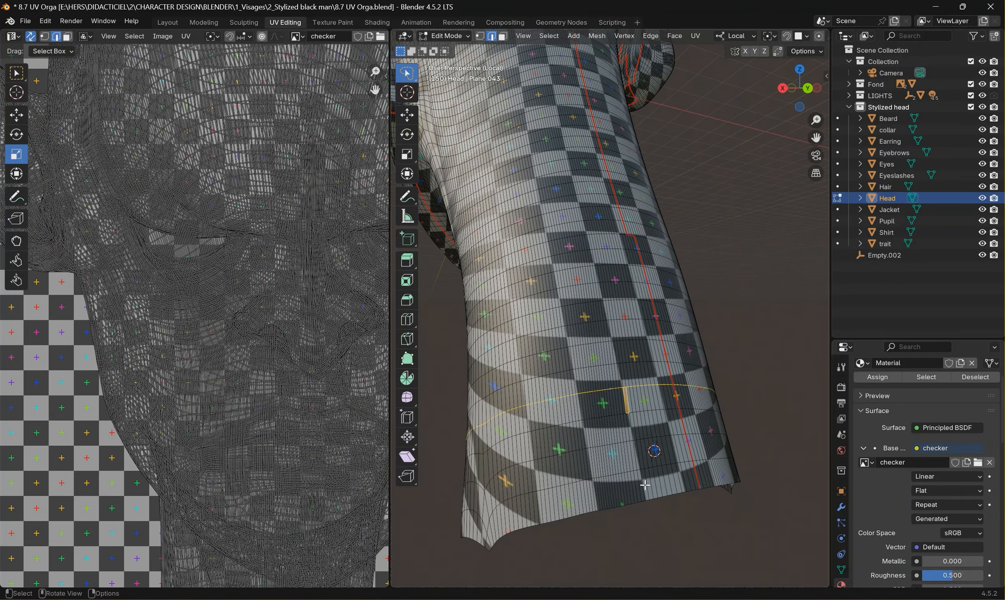
{"action": "left_click", "coordinate": [769, 469]}
{"action": "scroll", "coordinate": [617, 427], "scroll_direction": "up", "scroll_amount": 3}
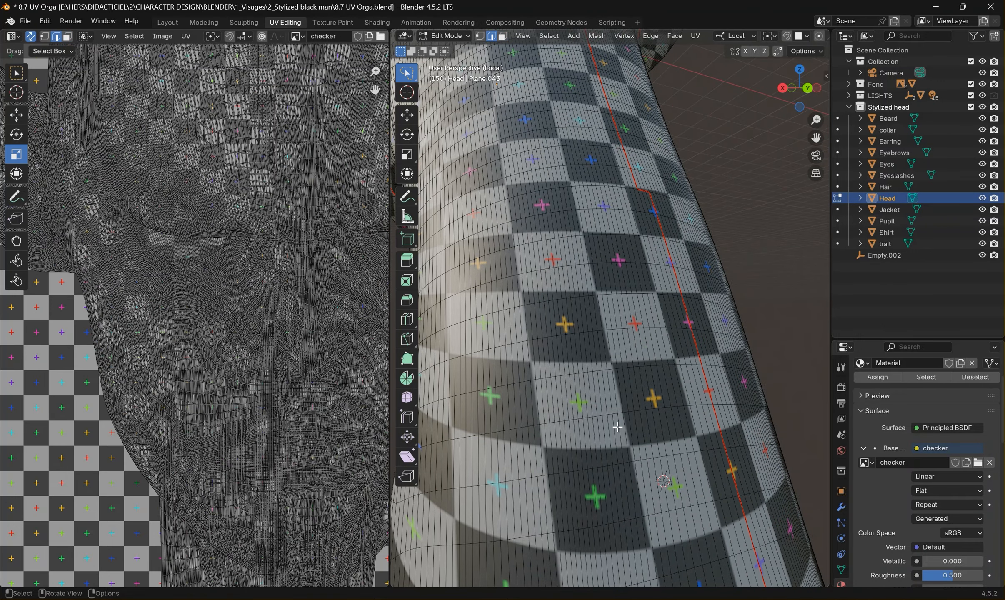
{"action": "right_click", "coordinate": [619, 461]}
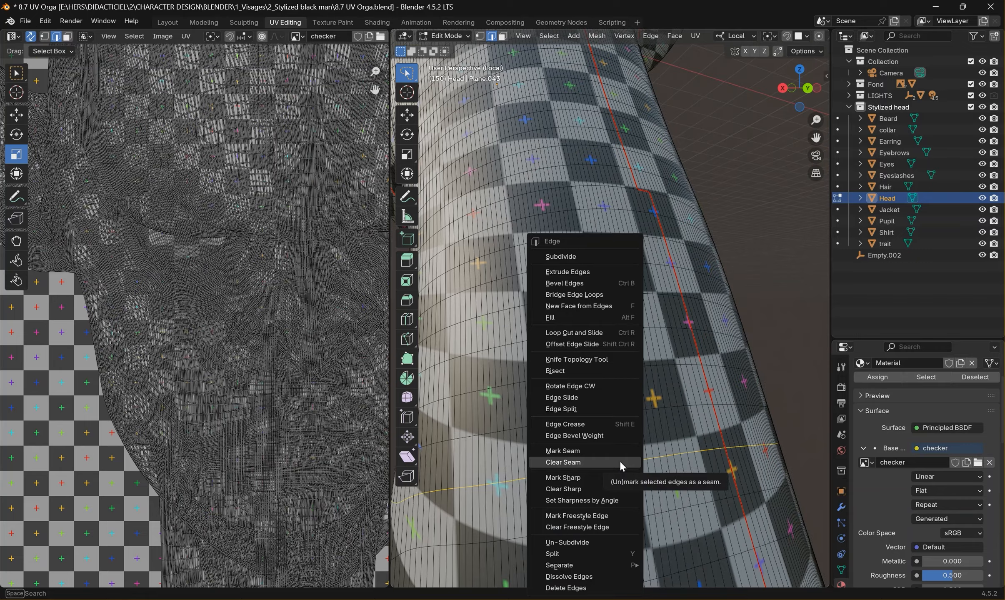
{"action": "left_click", "coordinate": [616, 445]}
{"action": "scroll", "coordinate": [649, 436], "scroll_direction": "down", "scroll_amount": 3}
{"action": "left_click", "coordinate": [722, 366]}
Step: Select the linked neck faces above the lower-neck seam to check the separated island, and deselect them
{"action": "middle_click_drag", "start_coordinate": [685, 364], "coordinate": [767, 340]}
{"action": "middle_click_drag", "start_coordinate": [766, 340], "coordinate": [662, 440], "text": "shift"}
{"action": "key", "text": "3"}
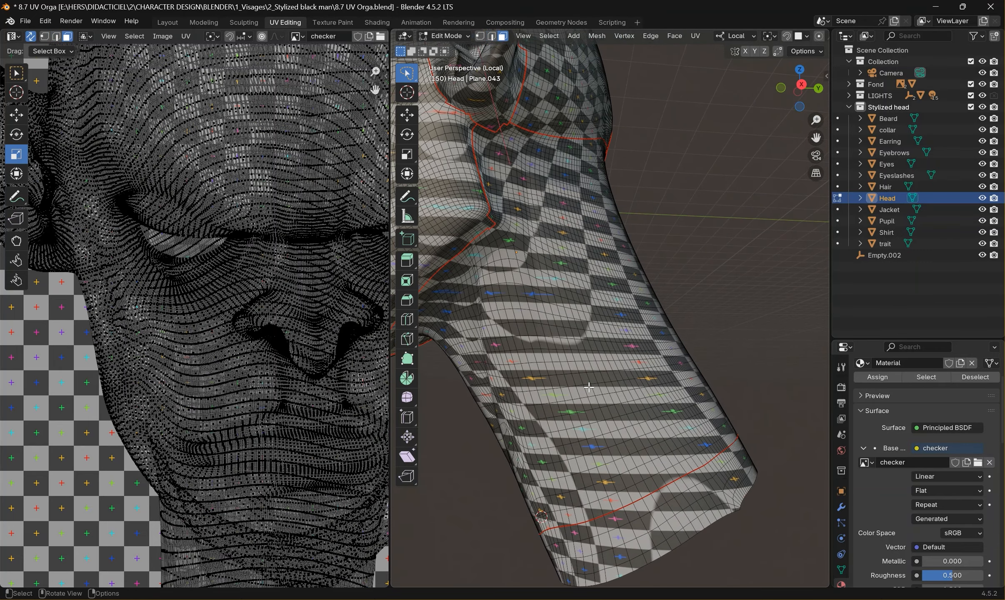
{"action": "key", "text": "ctrl+l"}
{"action": "middle_click_drag", "start_coordinate": [788, 390], "coordinate": [706, 262]}
{"action": "left_click", "coordinate": [531, 247]}
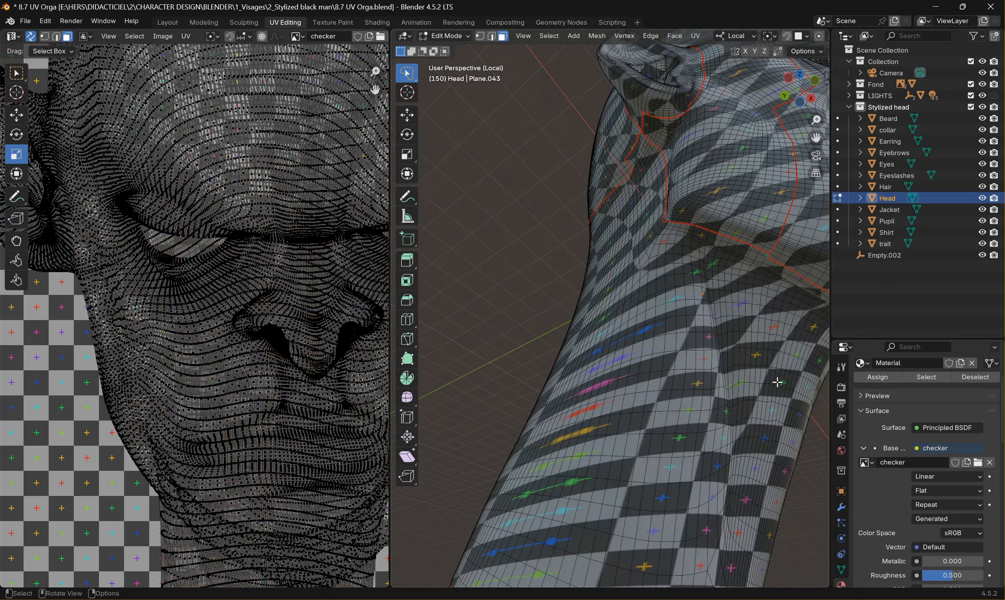
Step: Select an edge path from the right jaw seam's corner down the side of the neck to its bottom edge and mark it as a seam
{"action": "middle_click_drag", "start_coordinate": [777, 382], "coordinate": [803, 425]}
{"action": "middle_click_drag", "start_coordinate": [702, 421], "coordinate": [675, 145]}
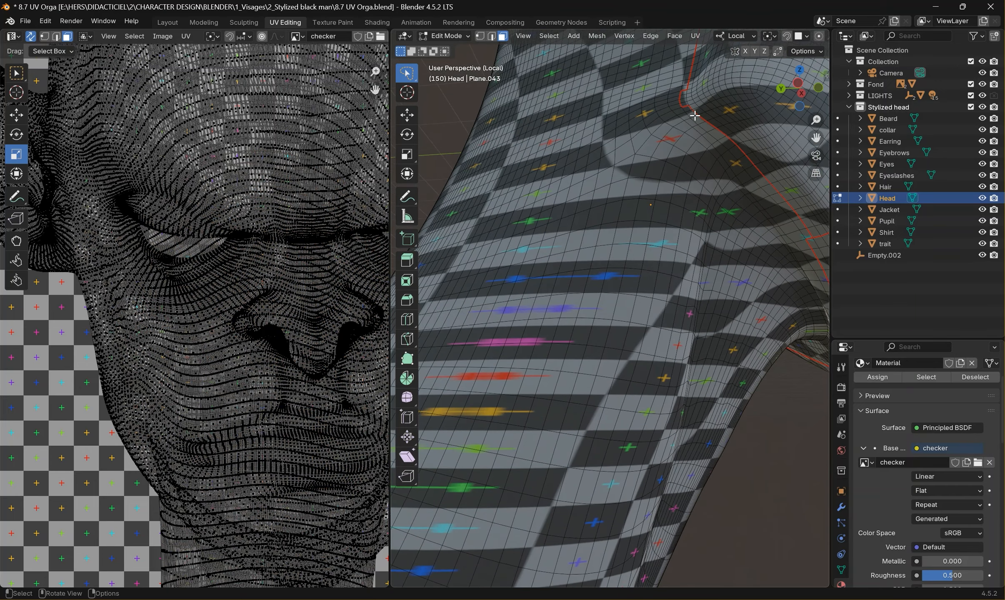
{"action": "key", "text": "2"}
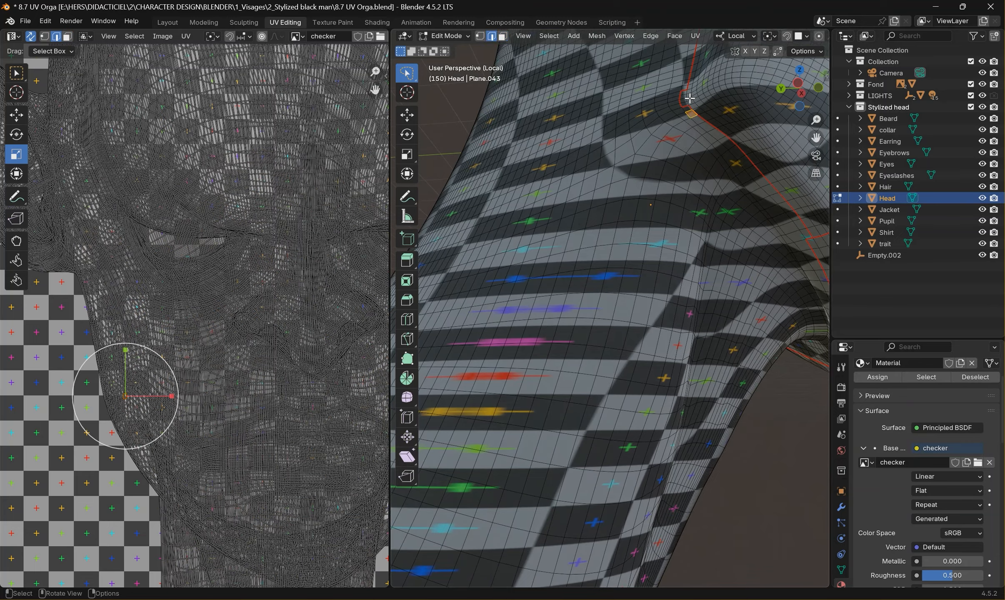
{"action": "middle_click_drag", "start_coordinate": [684, 142], "coordinate": [674, 160]}
{"action": "middle_click_drag", "start_coordinate": [642, 295], "coordinate": [494, 502]}
{"action": "left_click", "coordinate": [463, 502], "text": "ctrl"}
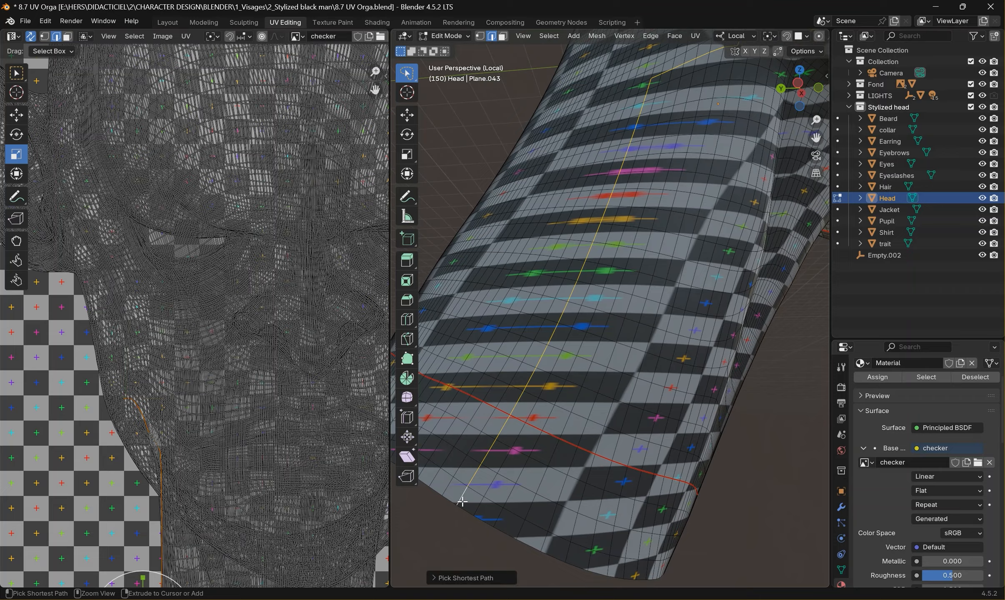
{"action": "right_click", "coordinate": [541, 338]}
{"action": "left_click", "coordinate": [541, 339]}
{"action": "scroll", "coordinate": [711, 490], "scroll_direction": "down", "scroll_amount": 3}
{"action": "mouse_move", "coordinate": [710, 491]}
{"action": "middle_mouse_down"}
{"action": "mouse_move", "coordinate": [650, 450]}
{"action": "mouse_move", "coordinate": [721, 481]}
{"action": "middle_mouse_up"}
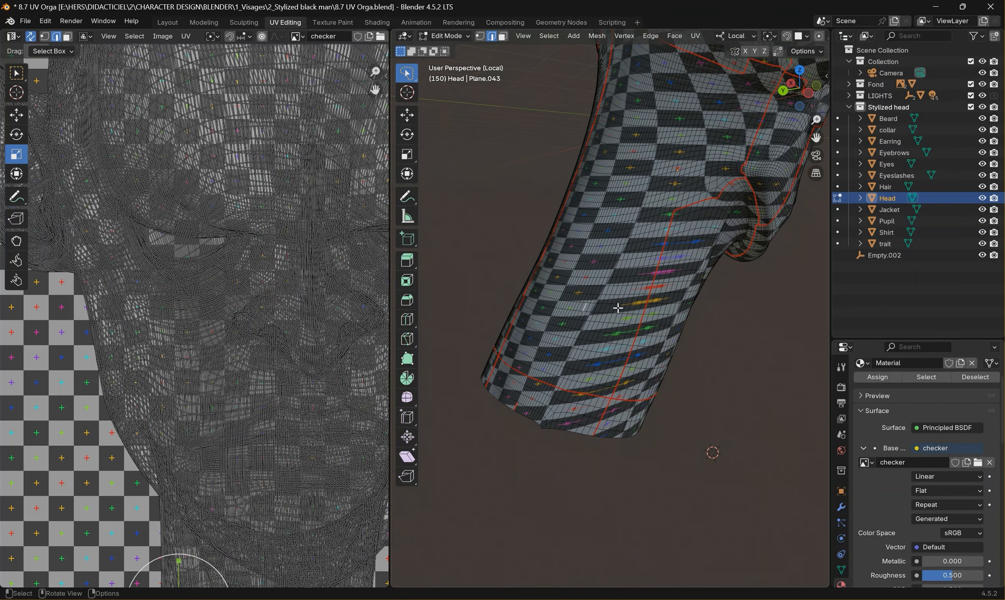
Step: Select the linked neck faces on either side of the new seam in turn to check the islands, and deselect them
{"action": "key", "text": "3"}
{"action": "key", "text": "ctrl+l"}
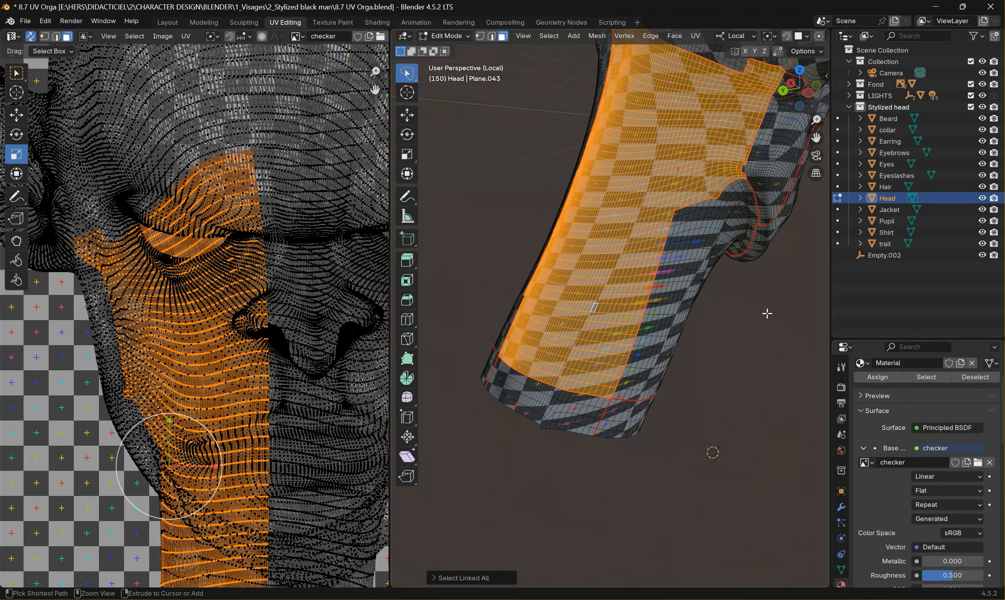
{"action": "middle_click_drag", "start_coordinate": [702, 224], "coordinate": [688, 242]}
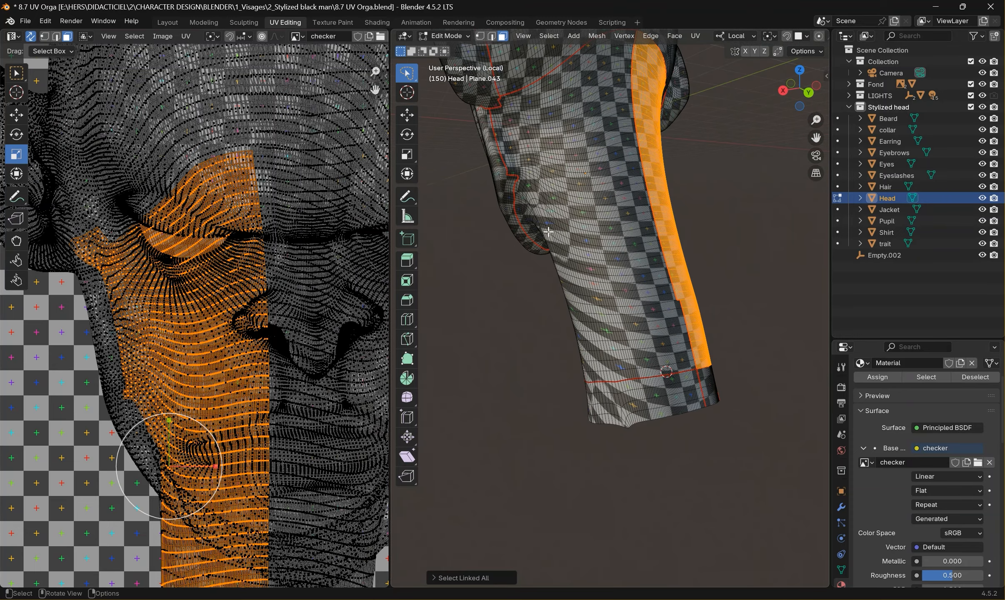
{"action": "key", "text": "alt+a"}
{"action": "key", "text": "ctrl+l"}
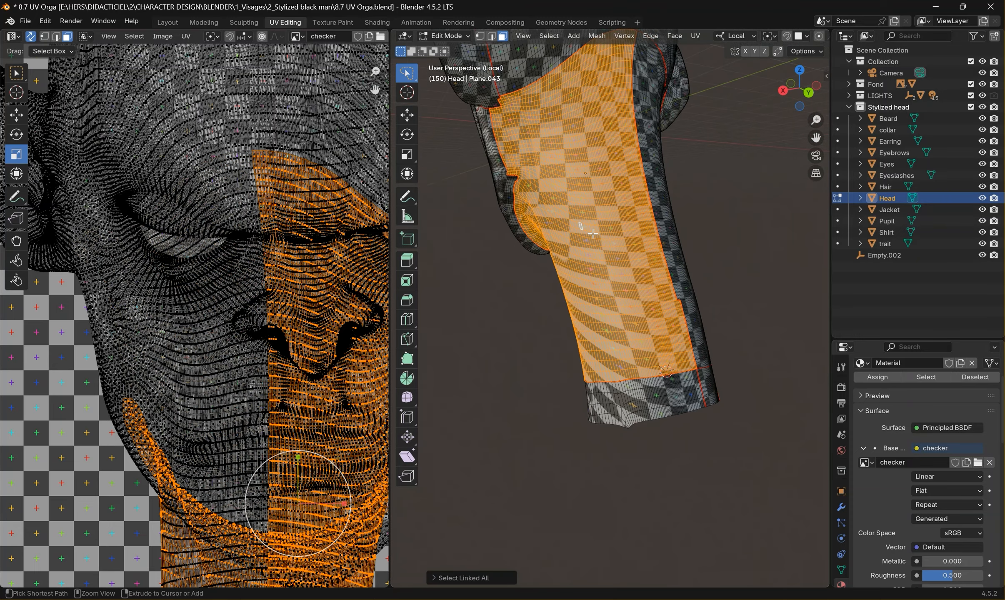
{"action": "middle_click_drag", "start_coordinate": [630, 205], "coordinate": [731, 433]}
{"action": "left_click", "coordinate": [723, 432]}
{"action": "middle_click_drag", "start_coordinate": [675, 228], "coordinate": [681, 191]}
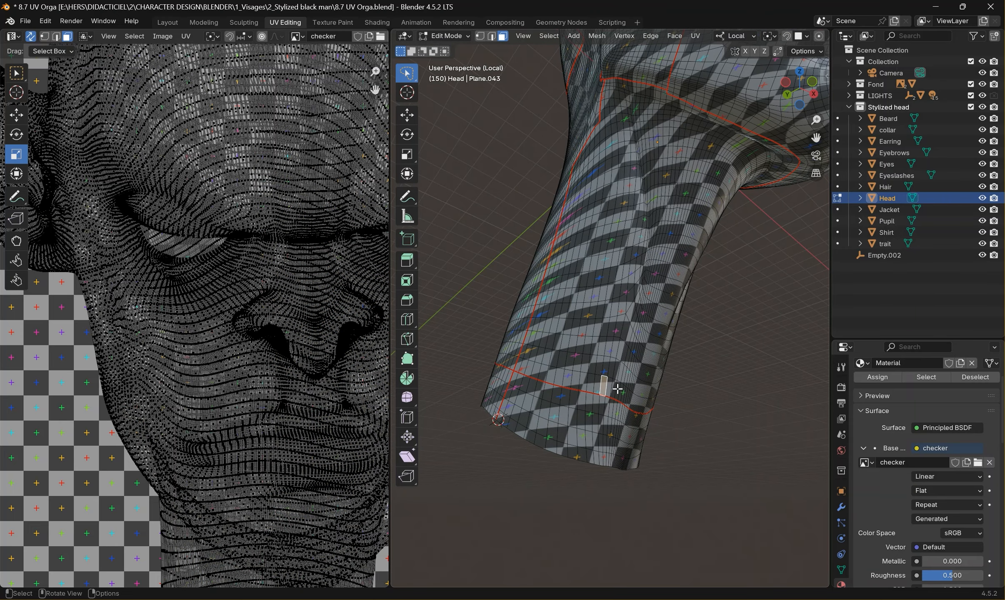
Step: Select an edge path from the jaw seam down the opposite side of the neck to its bottom edge, mark it as a seam, and deselect
{"action": "key", "text": "2"}
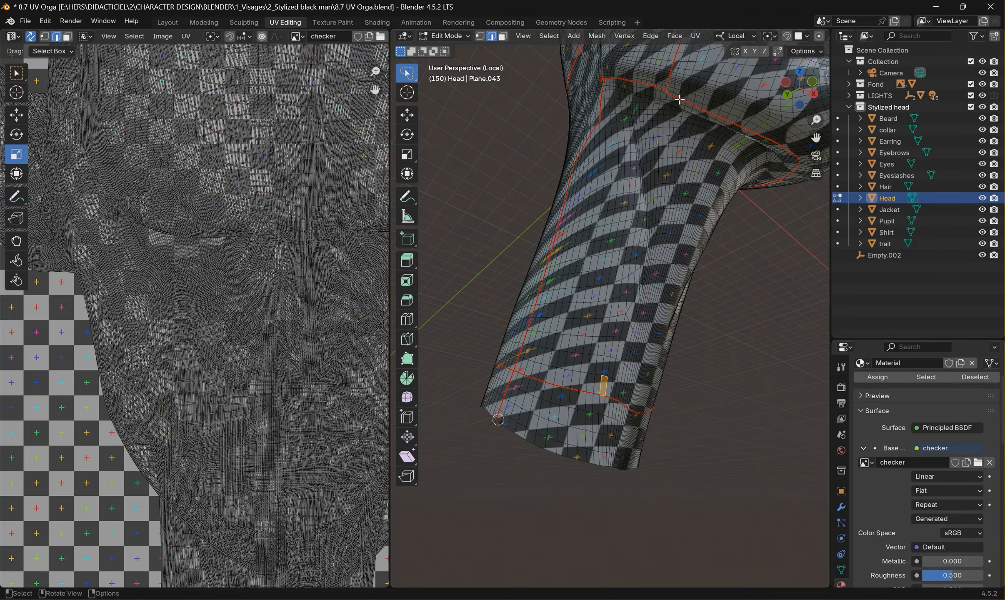
{"action": "scroll", "coordinate": [679, 99], "scroll_direction": "up", "scroll_amount": 6}
{"action": "left_click", "coordinate": [653, 87]}
{"action": "scroll", "coordinate": [637, 313], "scroll_direction": "down", "scroll_amount": 8}
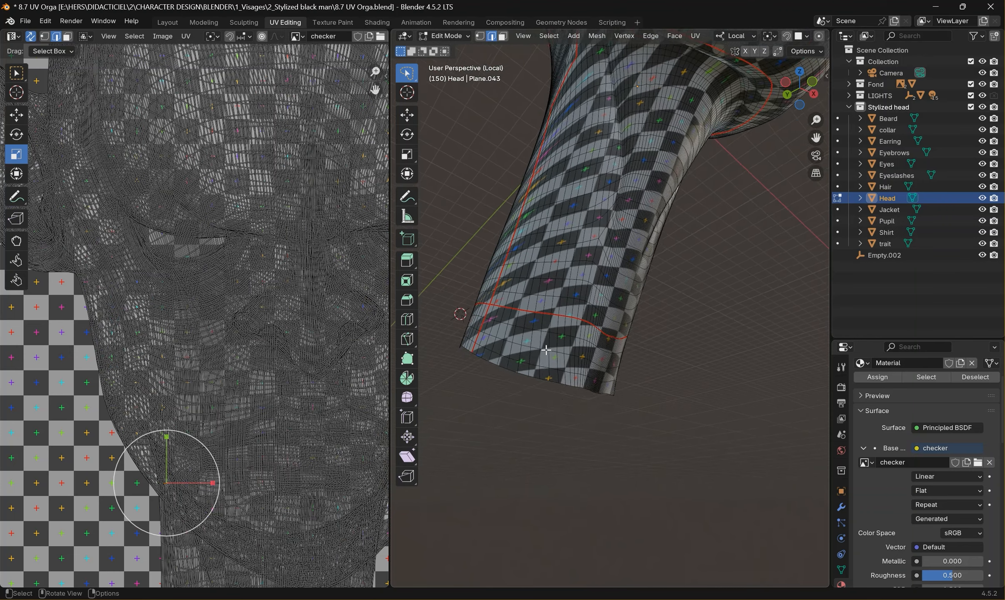
{"action": "left_click", "coordinate": [489, 424], "text": "ctrl"}
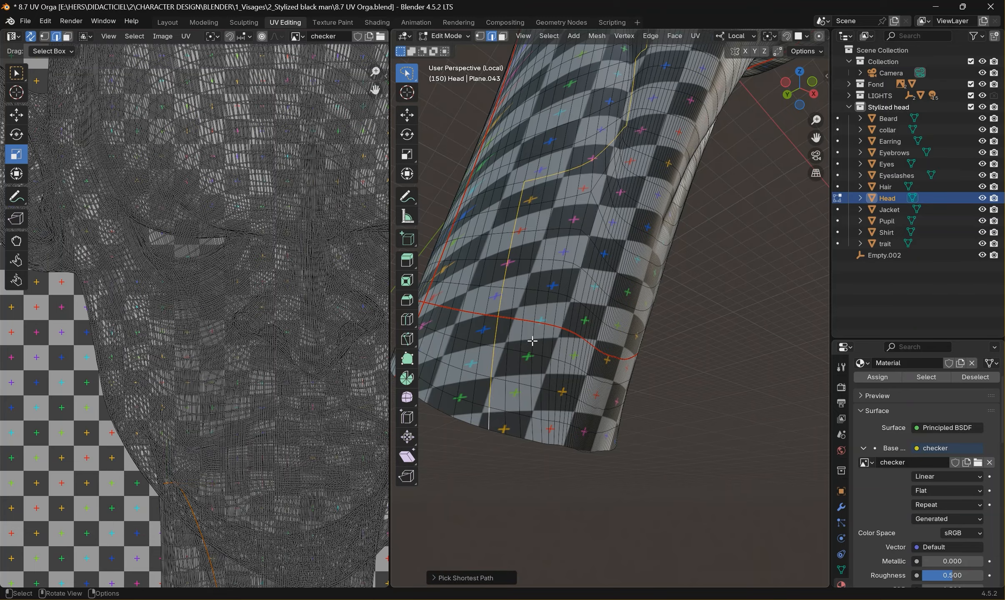
{"action": "middle_click_drag", "start_coordinate": [489, 423], "coordinate": [574, 237]}
{"action": "key", "text": "ctrl+e"}
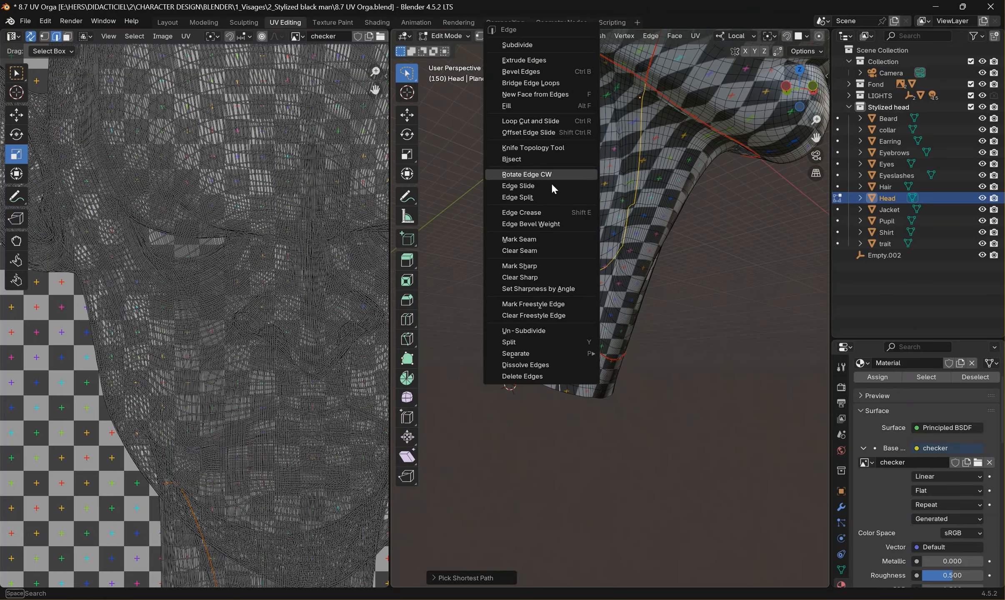
{"action": "left_click", "coordinate": [549, 240]}
{"action": "scroll", "coordinate": [599, 303], "scroll_direction": "down", "scroll_amount": 4}
{"action": "left_click", "coordinate": [698, 396]}
Step: Select the entire head mesh and unwrap it with the Minimum Stretch method
{"action": "middle_click_drag", "start_coordinate": [697, 397], "coordinate": [525, 398]}
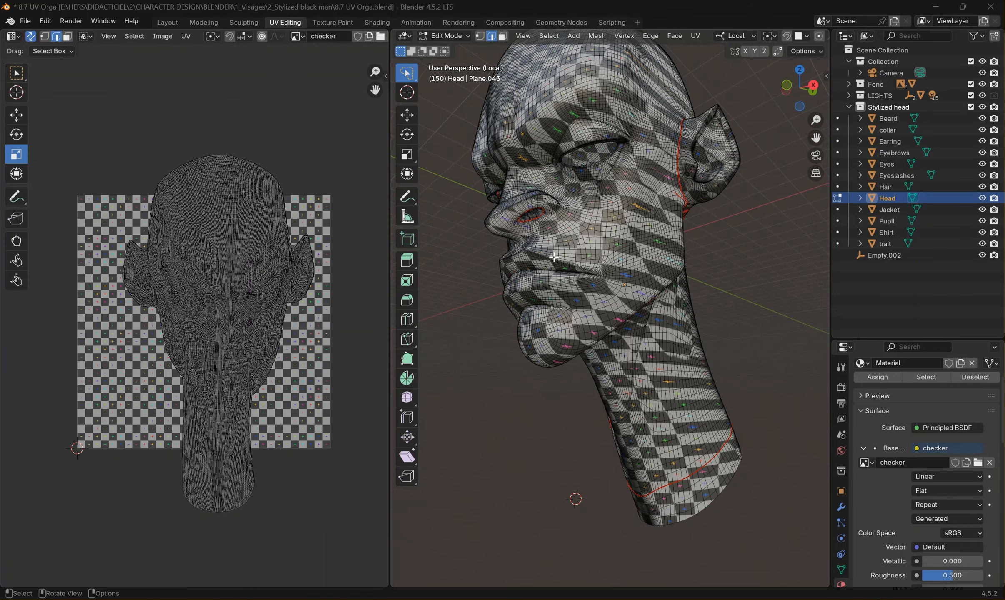
{"action": "middle_click_drag", "start_coordinate": [554, 257], "coordinate": [586, 270]}
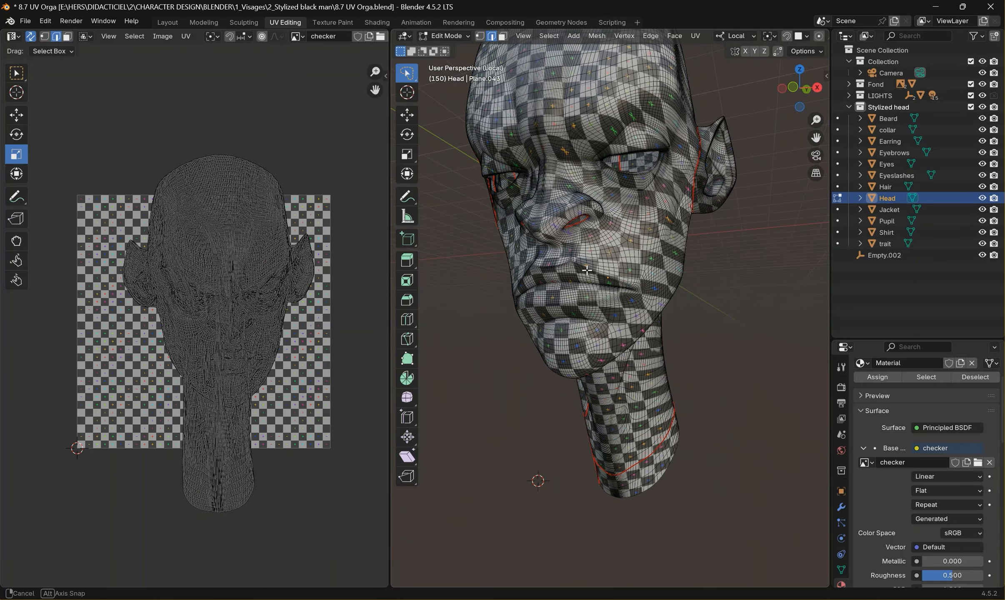
{"action": "key", "text": "a"}
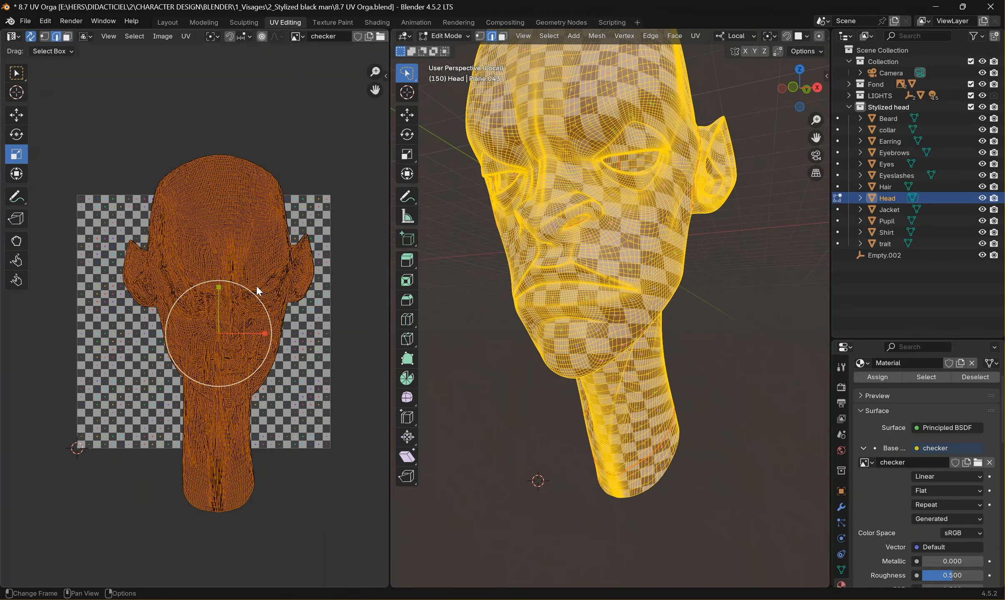
{"action": "key", "text": "u"}
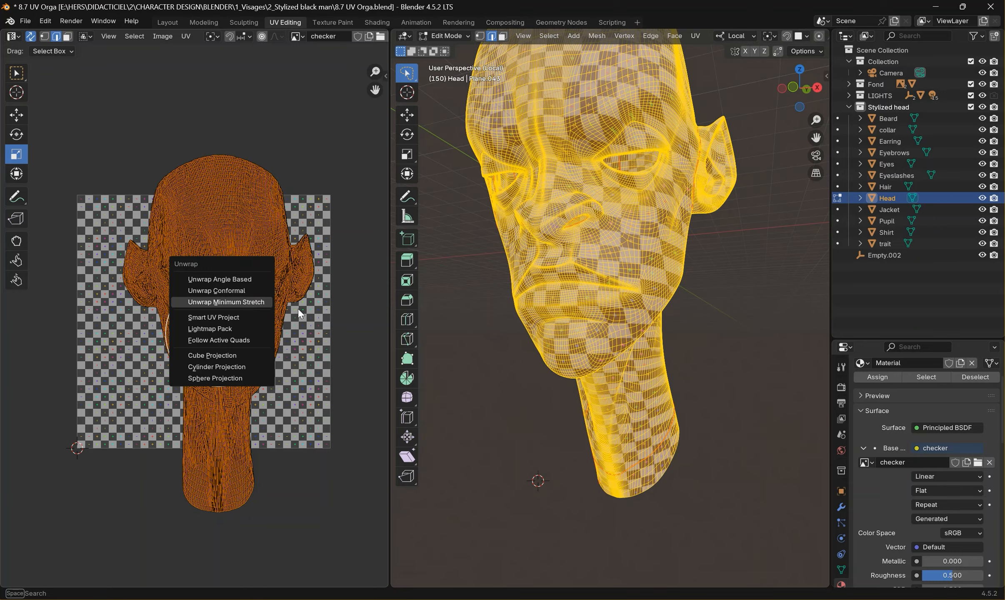
{"action": "left_click", "coordinate": [225, 302]}
Step: Deselect the mesh and examine the checker pattern across the face, ear and neck for distortion
{"action": "middle_click_drag", "start_coordinate": [806, 274], "coordinate": [643, 270]}
{"action": "left_click", "coordinate": [768, 275]}
{"action": "scroll", "coordinate": [771, 280], "scroll_direction": "down", "scroll_amount": 2}
{"action": "scroll", "coordinate": [727, 292], "scroll_direction": "up", "scroll_amount": 3}
{"action": "middle_click_drag", "start_coordinate": [612, 162], "coordinate": [656, 152]}
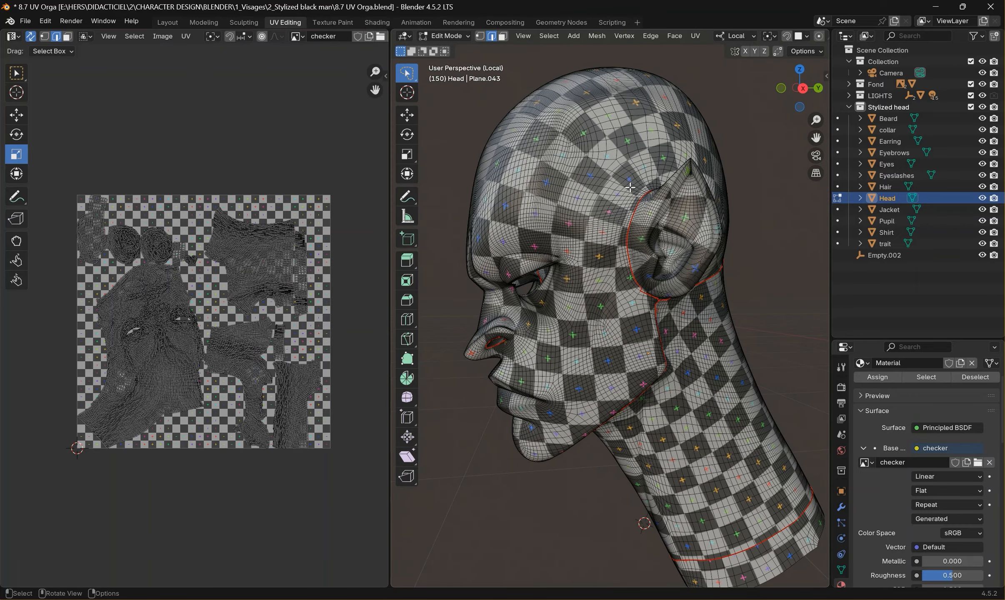
{"action": "middle_click_drag", "start_coordinate": [559, 231], "coordinate": [488, 214]}
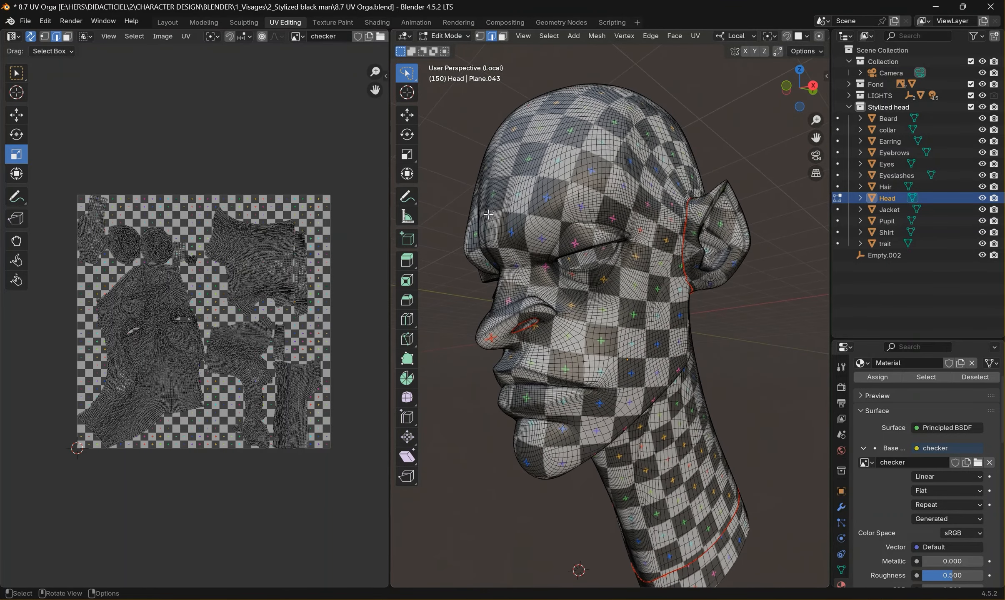
{"action": "scroll", "coordinate": [534, 297], "scroll_direction": "down", "scroll_amount": 2}
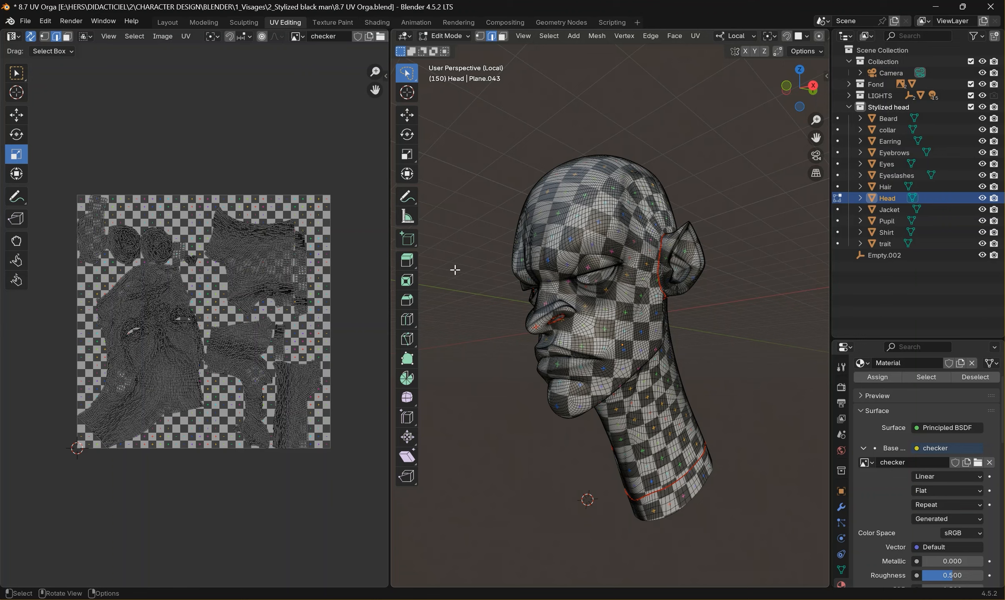
{"action": "scroll", "coordinate": [452, 313], "scroll_direction": "up", "scroll_amount": 5}
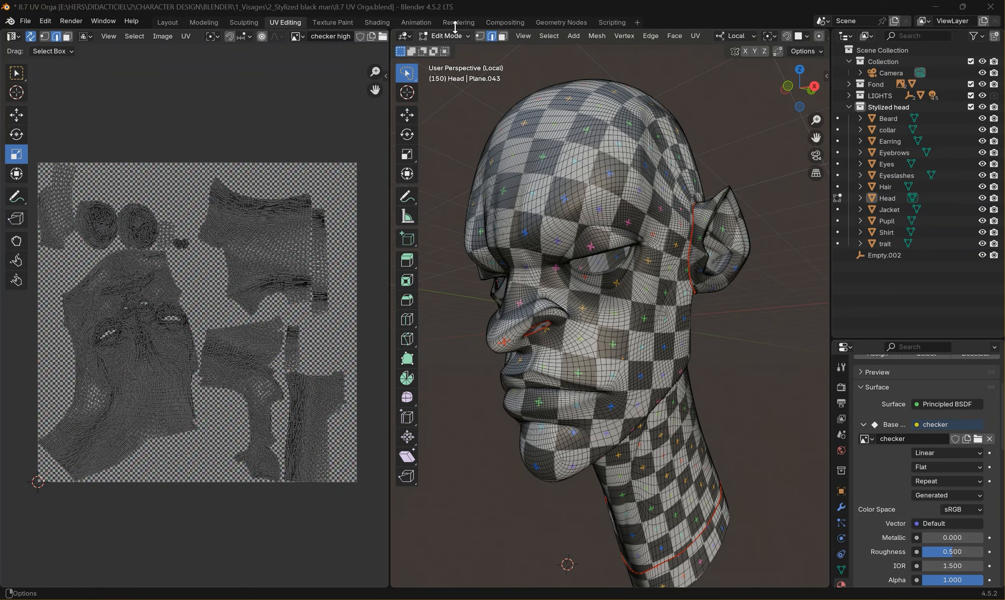
Step: Switch to the Shading workspace and add Texture Coordinate and Mapping nodes to the head material's checker image texture
{"action": "left_click", "coordinate": [381, 20]}
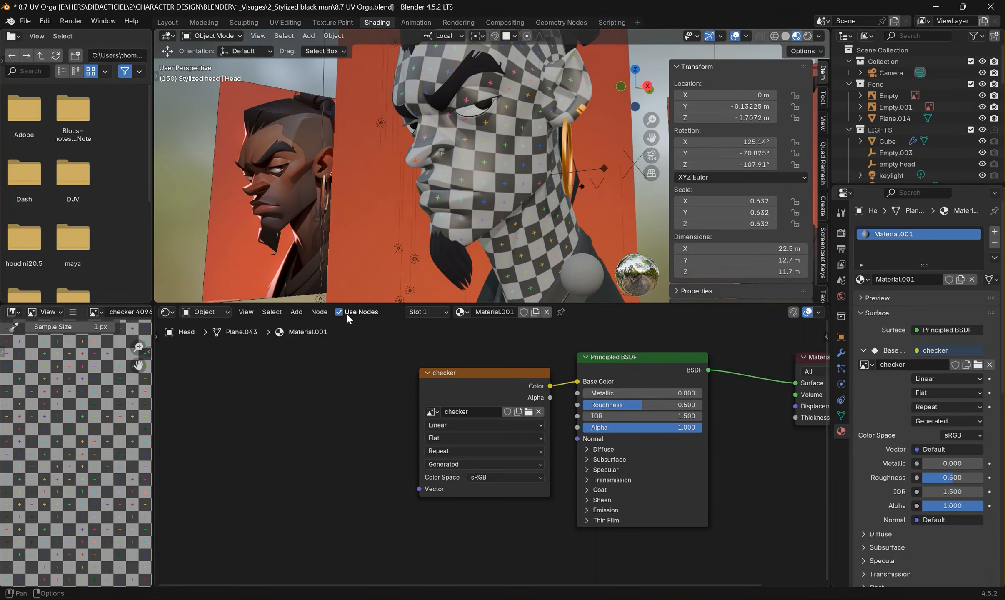
{"action": "left_click", "coordinate": [219, 311]}
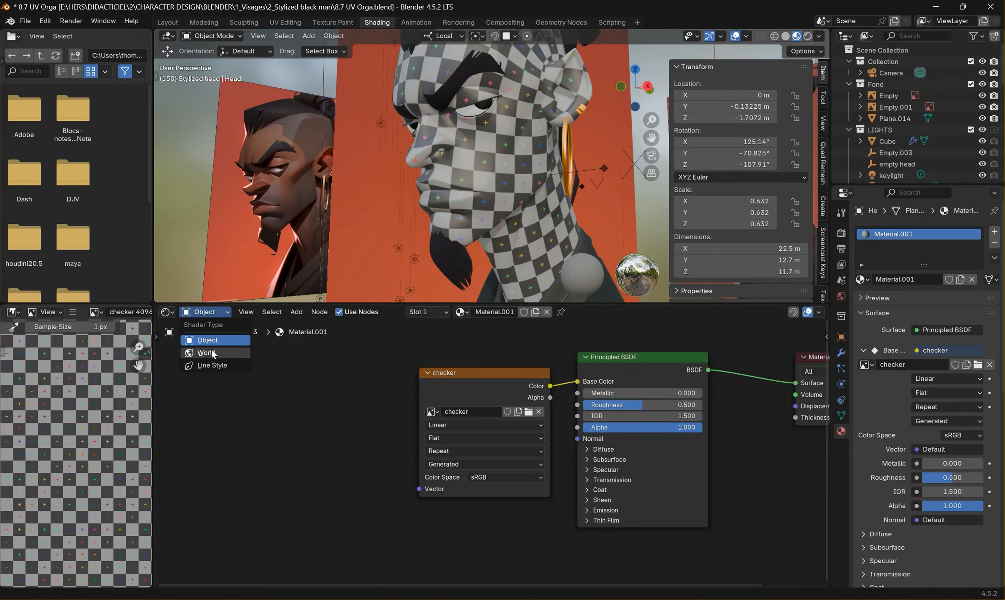
{"action": "left_click", "coordinate": [459, 370]}
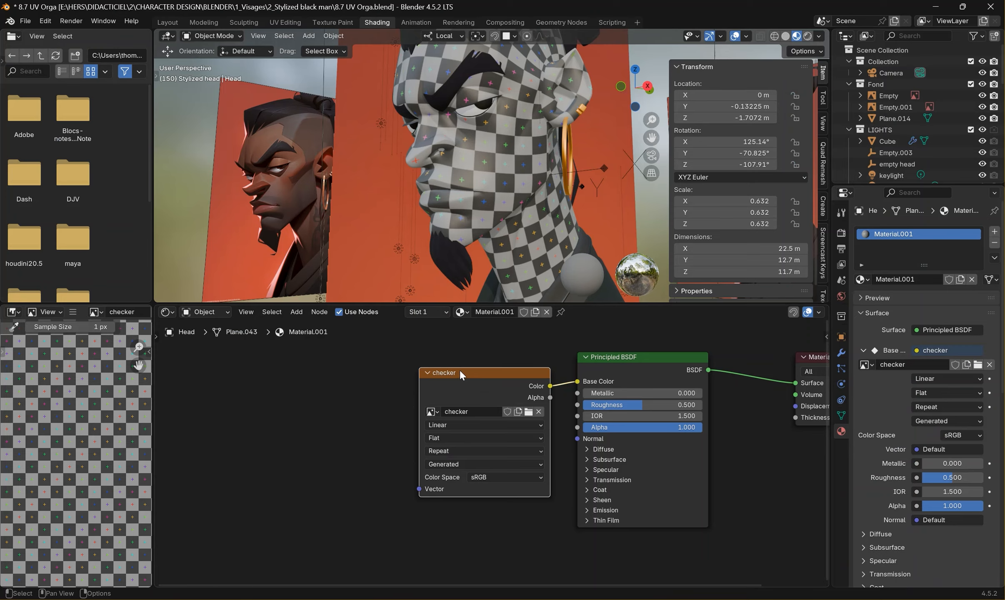
{"action": "key", "text": "ctrl+t"}
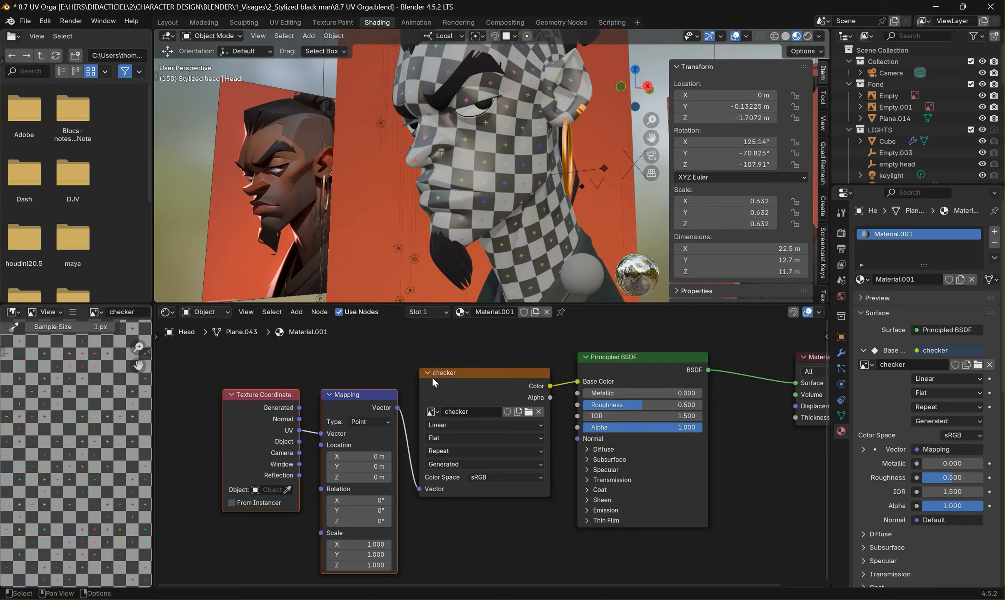
Step: Try a scale of 3 on all axes of the Mapping node, and set it to 5 for a finer checker pattern
{"action": "left_click_drag", "start_coordinate": [361, 554], "coordinate": [366, 546]}
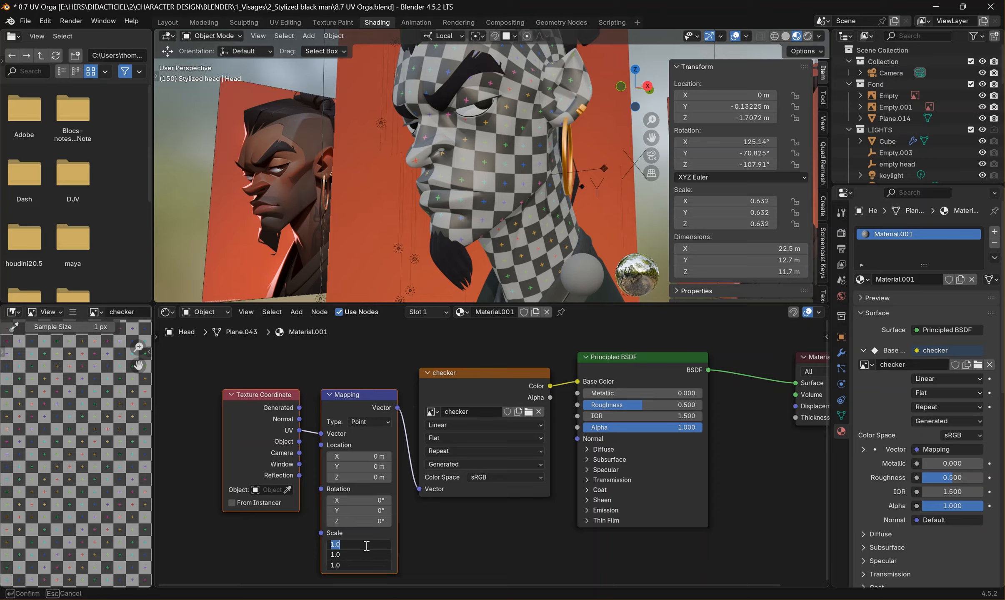
{"action": "type", "text": "3"}
{"action": "key", "text": "Return"}
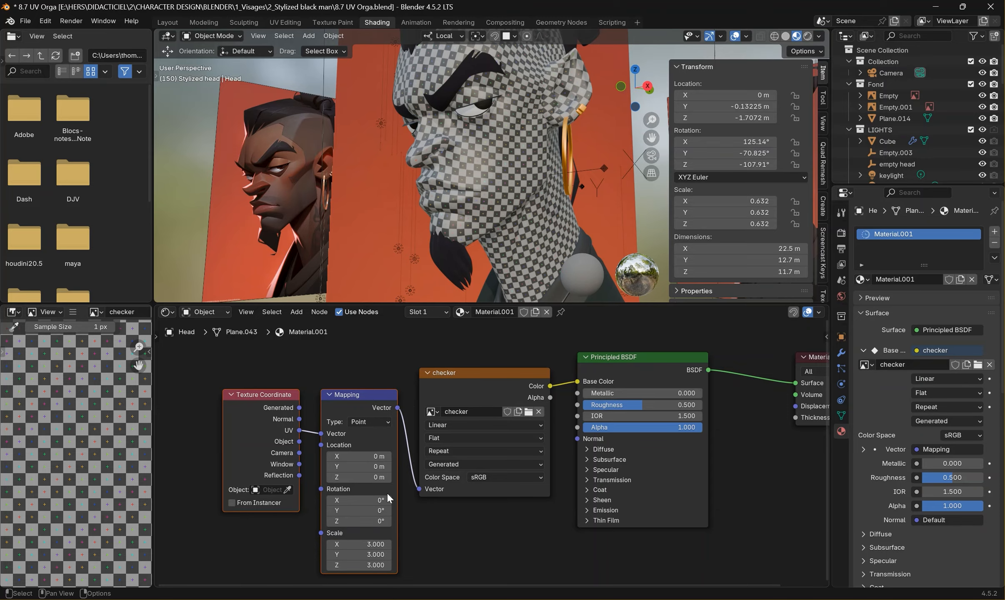
{"action": "middle_click_drag", "start_coordinate": [547, 183], "coordinate": [507, 241]}
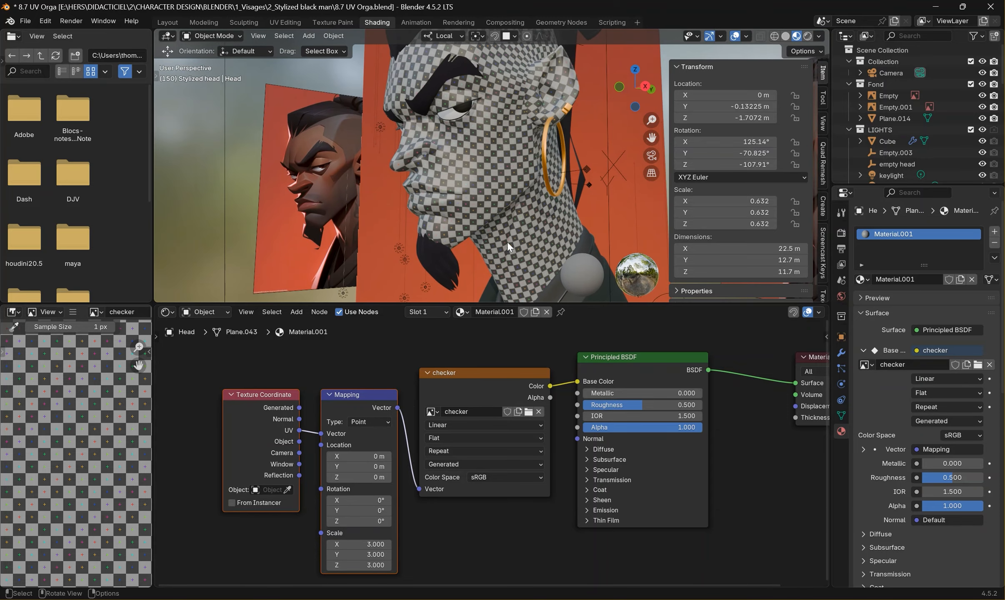
{"action": "left_click_drag", "start_coordinate": [367, 541], "coordinate": [366, 565]}
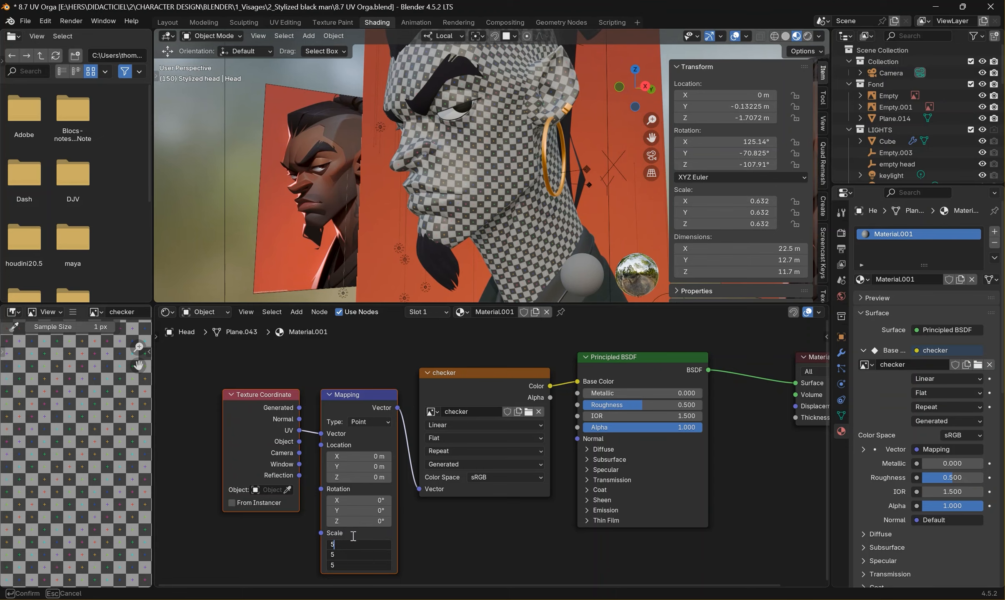
{"action": "type", "text": "5"}
{"action": "key", "text": "Return"}
{"action": "middle_click_drag", "start_coordinate": [476, 166], "coordinate": [488, 144]}
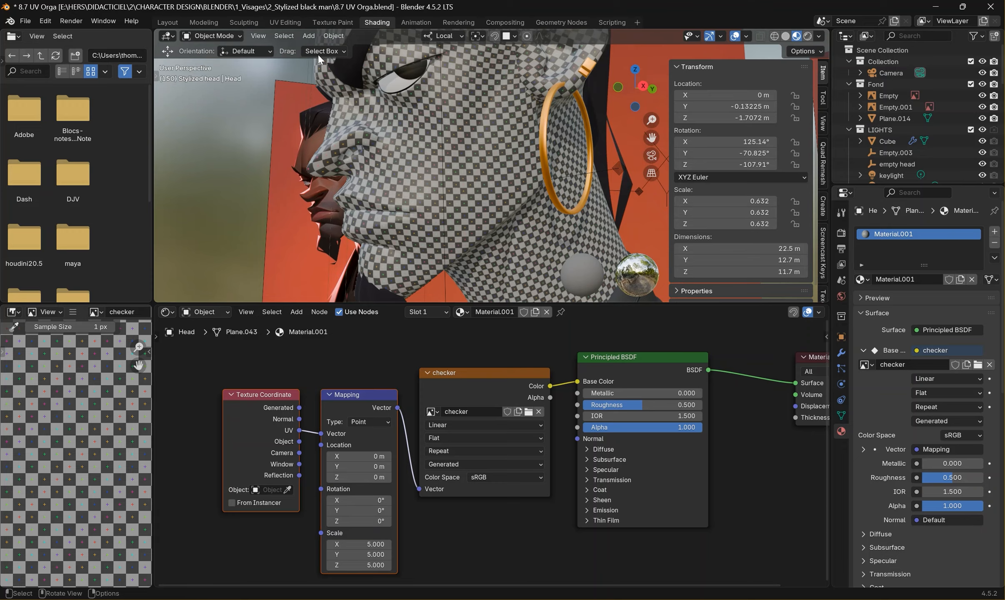
Step: Return to the UV Editing workspace and, in Object Mode, examine the finer checker pattern around the ear, face and back of the head
{"action": "left_click", "coordinate": [281, 22]}
{"action": "middle_click_drag", "start_coordinate": [709, 376], "coordinate": [606, 333]}
{"action": "key", "text": "Tab"}
{"action": "scroll", "coordinate": [719, 375], "scroll_direction": "up", "scroll_amount": 3}
{"action": "scroll", "coordinate": [604, 258], "scroll_direction": "up", "scroll_amount": 5}
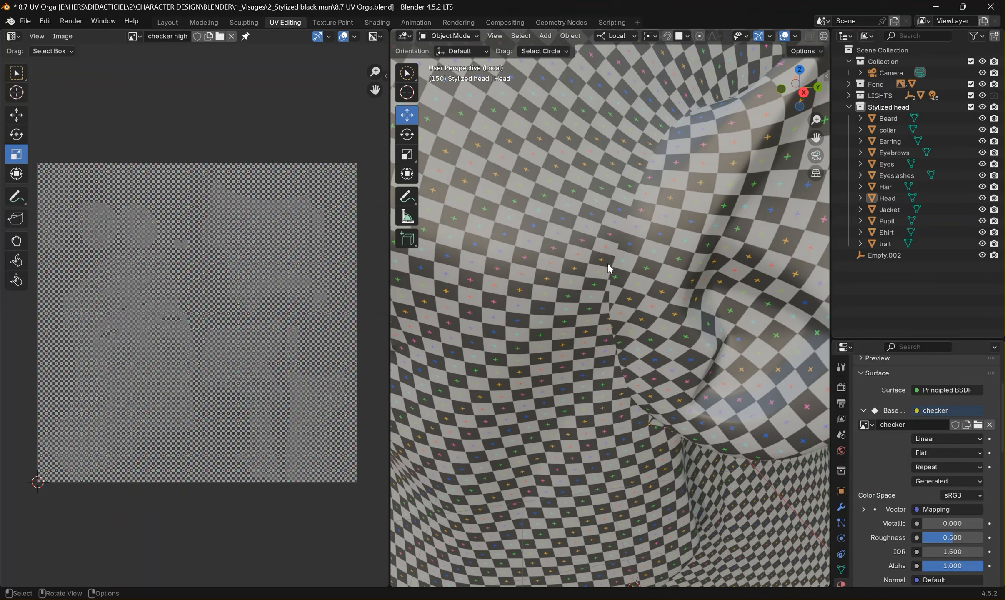
{"action": "scroll", "coordinate": [569, 250], "scroll_direction": "down", "scroll_amount": 5}
{"action": "middle_click_drag", "start_coordinate": [566, 240], "coordinate": [542, 250]}
{"action": "scroll", "coordinate": [607, 271], "scroll_direction": "up", "scroll_amount": 5}
{"action": "middle_click_drag", "start_coordinate": [608, 273], "coordinate": [581, 218]}
{"action": "scroll", "coordinate": [610, 319], "scroll_direction": "down", "scroll_amount": 3}
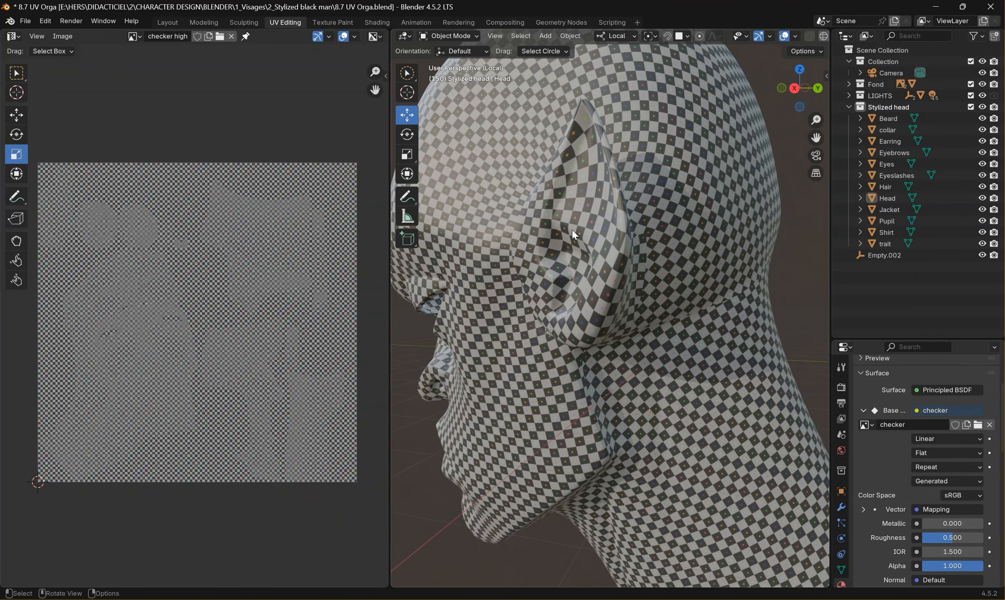
{"action": "middle_click_drag", "start_coordinate": [633, 245], "coordinate": [528, 189]}
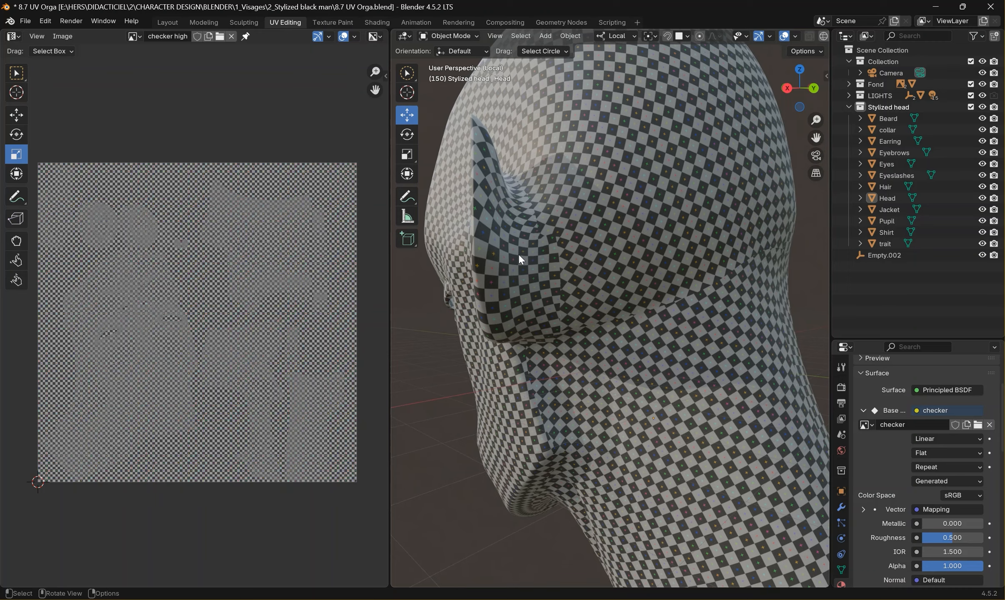
{"action": "middle_click_drag", "start_coordinate": [516, 249], "coordinate": [711, 213]}
{"action": "scroll", "coordinate": [598, 265], "scroll_direction": "up", "scroll_amount": 4}
{"action": "middle_click_drag", "start_coordinate": [772, 199], "coordinate": [663, 257]}
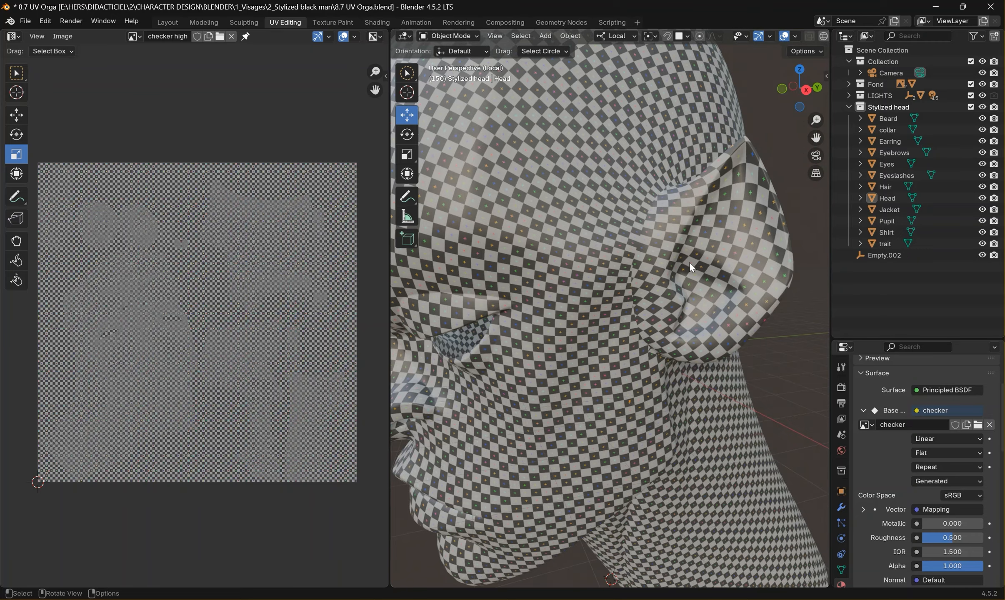
Step: In Edit Mode, select an edge path from the ear's tip down along the back of the ear
{"action": "key", "text": "Tab"}
{"action": "scroll", "coordinate": [205, 329], "scroll_direction": "up", "scroll_amount": 2}
{"action": "scroll", "coordinate": [661, 253], "scroll_direction": "up", "scroll_amount": 3}
{"action": "middle_click_drag", "start_coordinate": [707, 195], "coordinate": [609, 298]}
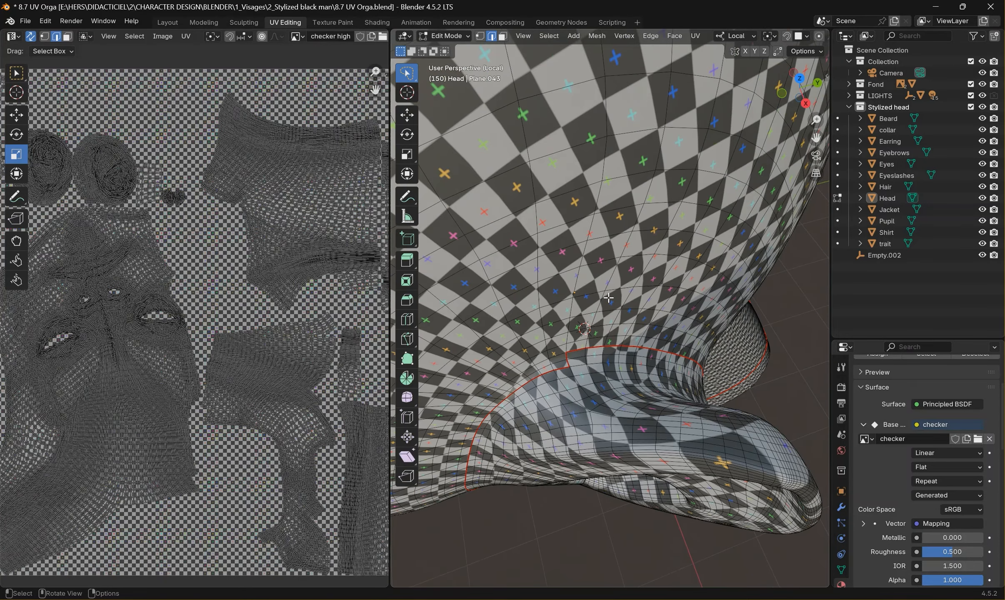
{"action": "middle_click_drag", "start_coordinate": [553, 376], "coordinate": [584, 355]}
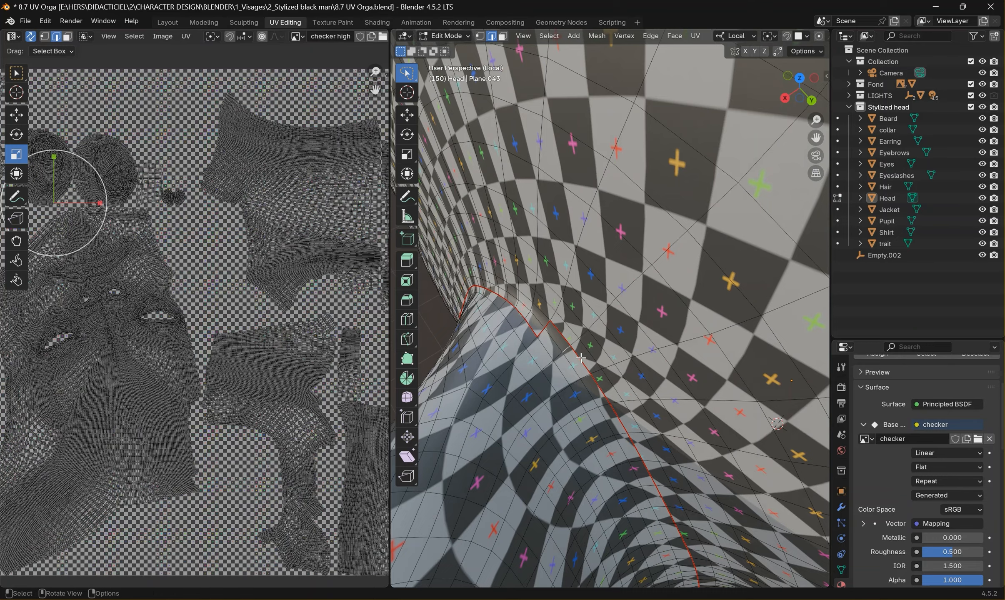
{"action": "scroll", "coordinate": [601, 392], "scroll_direction": "down", "scroll_amount": 3}
{"action": "middle_click_drag", "start_coordinate": [600, 393], "coordinate": [502, 279]}
{"action": "left_click", "coordinate": [494, 358], "text": "ctrl"}
{"action": "left_click", "coordinate": [496, 333], "text": "ctrl"}
{"action": "left_click", "coordinate": [497, 278], "text": "ctrl"}
{"action": "middle_click_drag", "start_coordinate": [535, 359], "coordinate": [528, 273]}
{"action": "left_click", "coordinate": [527, 272], "text": "ctrl"}
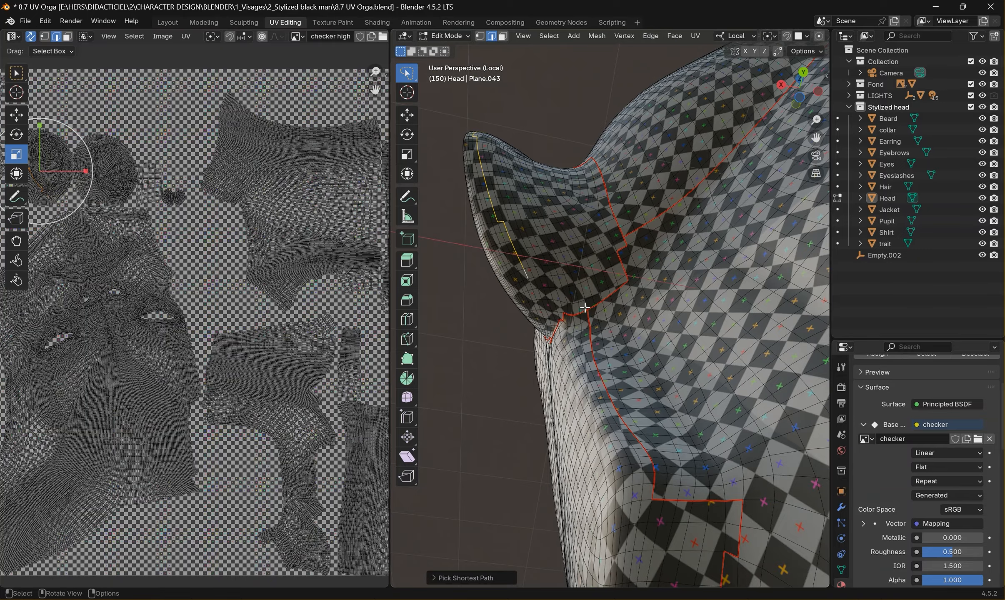
{"action": "scroll", "coordinate": [585, 308], "scroll_direction": "up", "scroll_amount": 5}
{"action": "left_click", "coordinate": [487, 312], "text": "ctrl"}
{"action": "scroll", "coordinate": [579, 309], "scroll_direction": "down", "scroll_amount": 5}
{"action": "middle_click_drag", "start_coordinate": [580, 307], "coordinate": [558, 358]}
{"action": "key", "text": "ctrl+z"}
Step: Extend the edge path across the back of the ear to the seam at its base and mark it as a seam
{"action": "left_click", "coordinate": [577, 342], "text": "ctrl"}
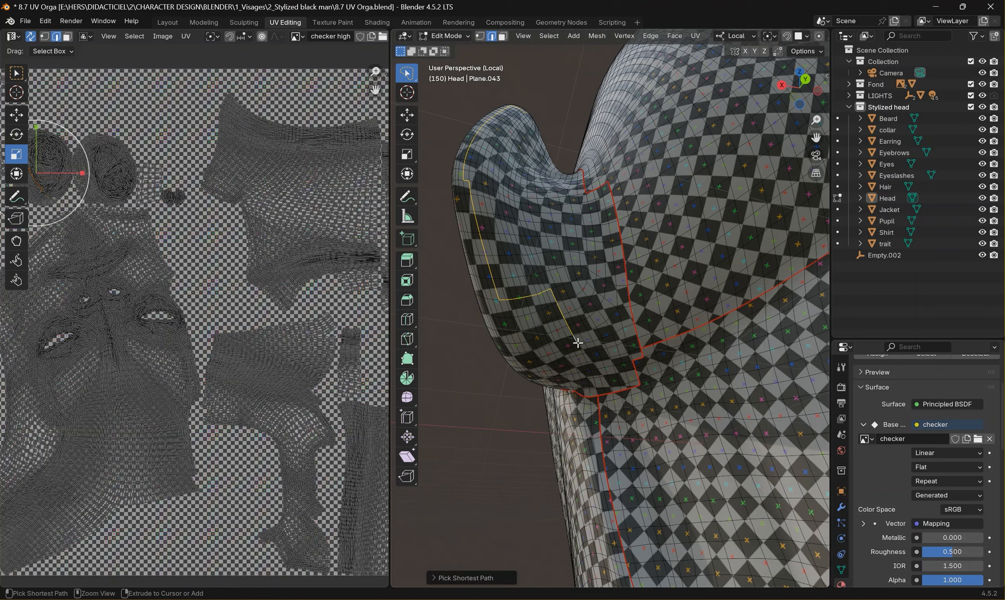
{"action": "left_click", "coordinate": [637, 349], "text": "ctrl"}
{"action": "mouse_move", "coordinate": [596, 351]}
{"action": "middle_mouse_down"}
{"action": "mouse_move", "coordinate": [594, 317]}
{"action": "mouse_move", "coordinate": [683, 344]}
{"action": "mouse_move", "coordinate": [590, 336]}
{"action": "mouse_move", "coordinate": [597, 330]}
{"action": "middle_mouse_up"}
{"action": "key", "text": "ctrl+e"}
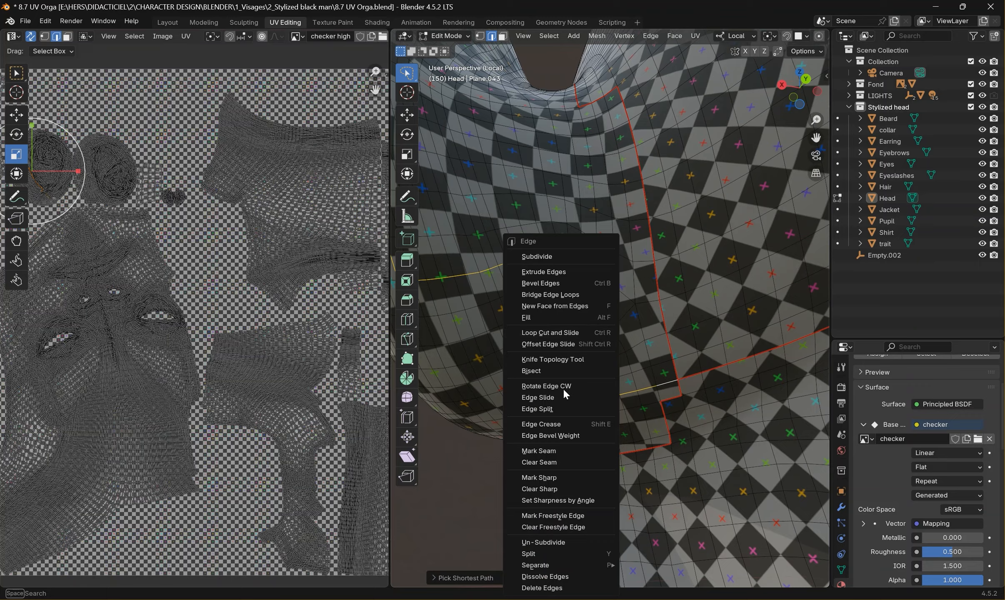
{"action": "left_click", "coordinate": [538, 451]}
{"action": "scroll", "coordinate": [577, 410], "scroll_direction": "down", "scroll_amount": 5}
{"action": "middle_click_drag", "start_coordinate": [577, 411], "coordinate": [500, 327]}
{"action": "scroll", "coordinate": [329, 318], "scroll_direction": "down", "scroll_amount": 2}
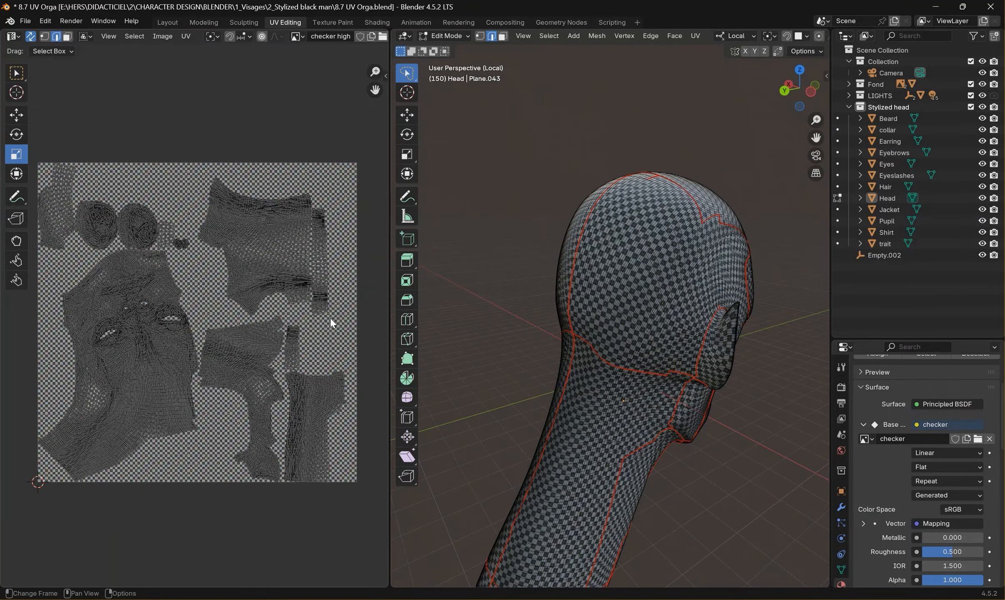
Step: Select an edge path from the opposite ear's tip down its back to the seam at its base and mark it as a seam
{"action": "middle_click_drag", "start_coordinate": [707, 364], "coordinate": [664, 329]}
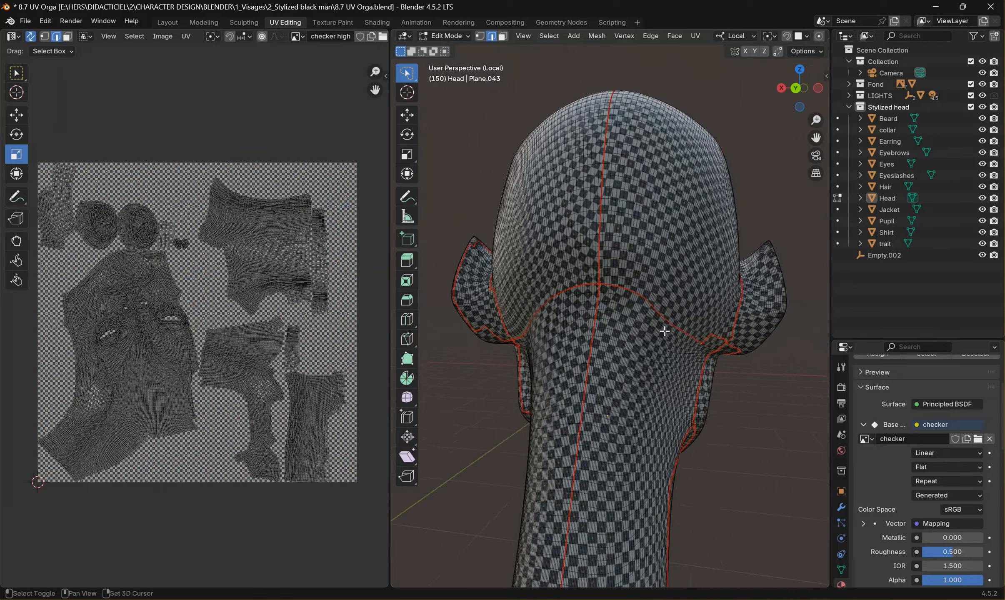
{"action": "scroll", "coordinate": [741, 329], "scroll_direction": "up", "scroll_amount": 5}
{"action": "middle_click_drag", "start_coordinate": [741, 329], "coordinate": [752, 394]}
{"action": "scroll", "coordinate": [679, 350], "scroll_direction": "down", "scroll_amount": 4}
{"action": "scroll", "coordinate": [677, 340], "scroll_direction": "up", "scroll_amount": 4}
{"action": "left_click", "coordinate": [752, 395], "text": "ctrl"}
{"action": "middle_click_drag", "start_coordinate": [688, 453], "coordinate": [725, 366]}
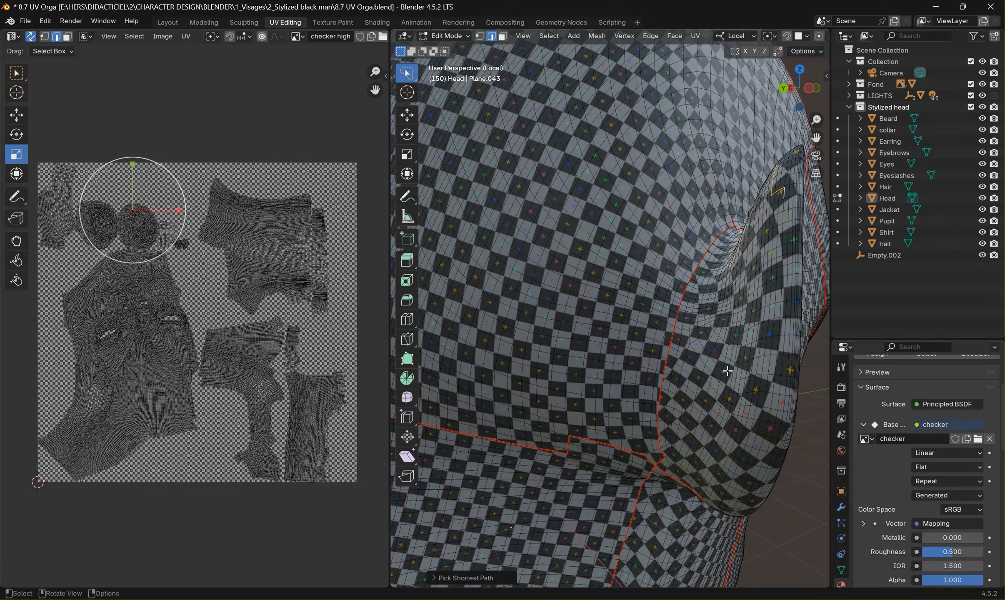
{"action": "left_click", "coordinate": [784, 404], "text": "ctrl"}
{"action": "middle_click_drag", "start_coordinate": [784, 404], "coordinate": [745, 301]}
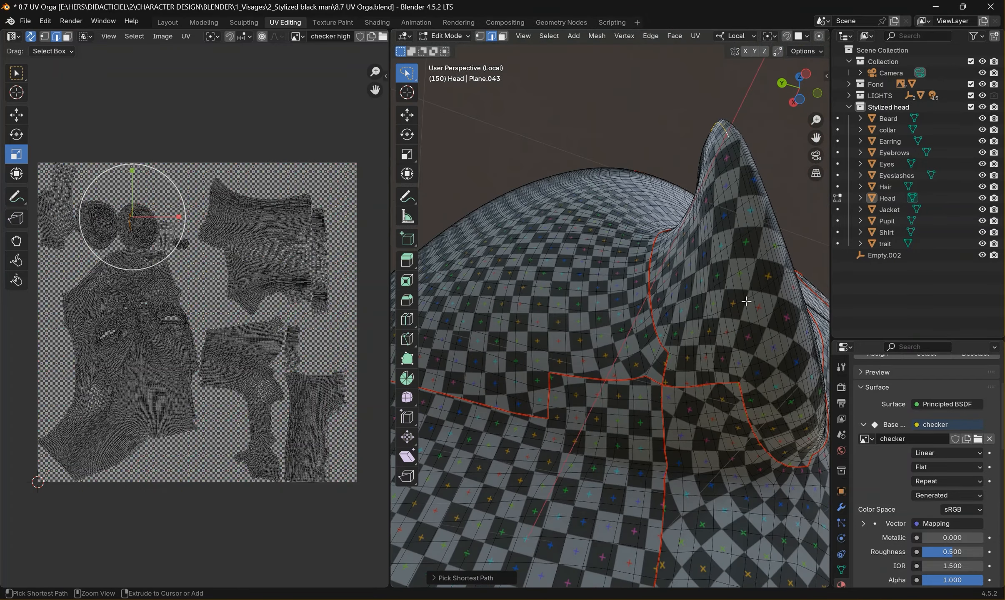
{"action": "left_click", "coordinate": [773, 275], "text": "ctrl"}
{"action": "left_click", "coordinate": [738, 378], "text": "ctrl"}
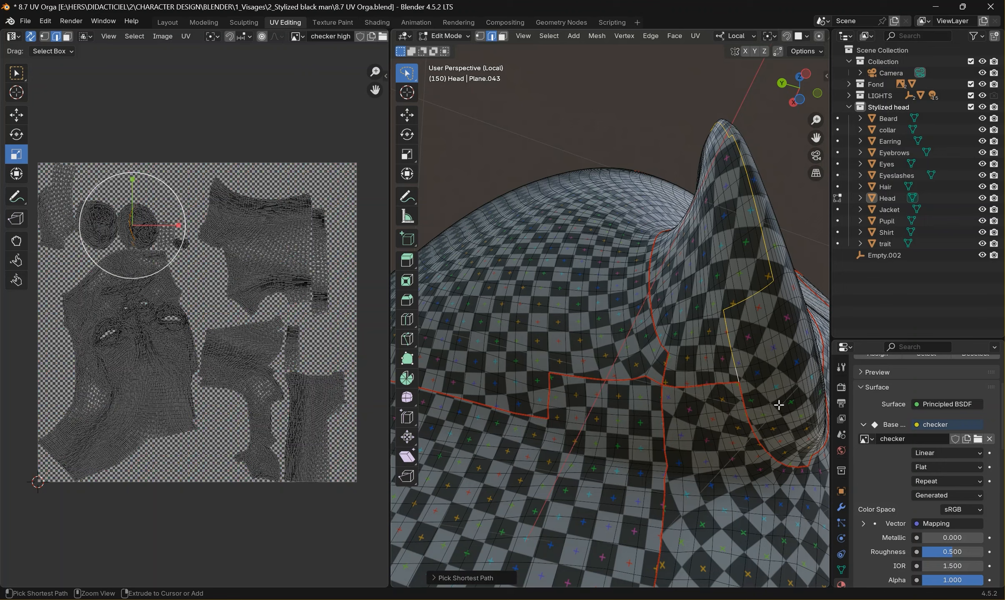
{"action": "key", "text": "ctrl+e"}
{"action": "left_click", "coordinate": [734, 325]}
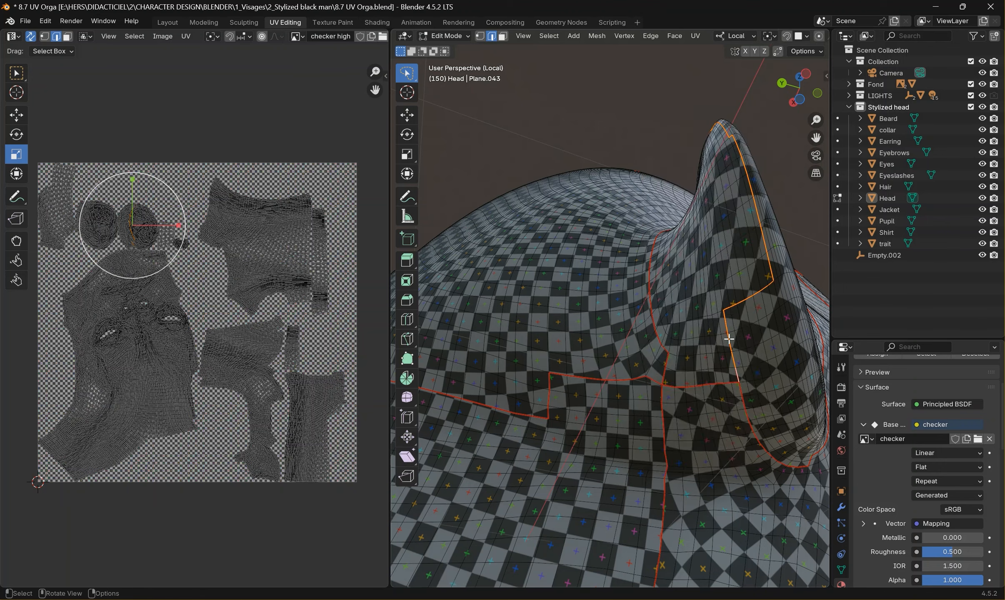
Step: Select the whole head mesh in Edit Mode and unwrap it with Unwrap Minimum Stretch
{"action": "scroll", "coordinate": [724, 341], "scroll_direction": "down", "scroll_amount": 5}
{"action": "key", "text": "Tab"}
{"action": "middle_click_drag", "start_coordinate": [723, 341], "coordinate": [575, 394]}
{"action": "key", "text": "Tab"}
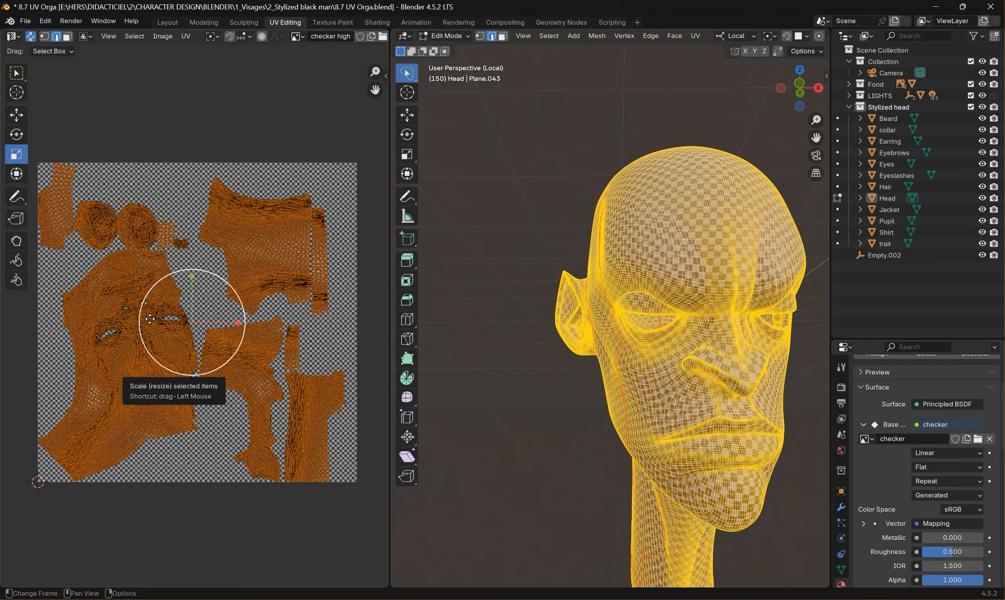
{"action": "key", "text": "u"}
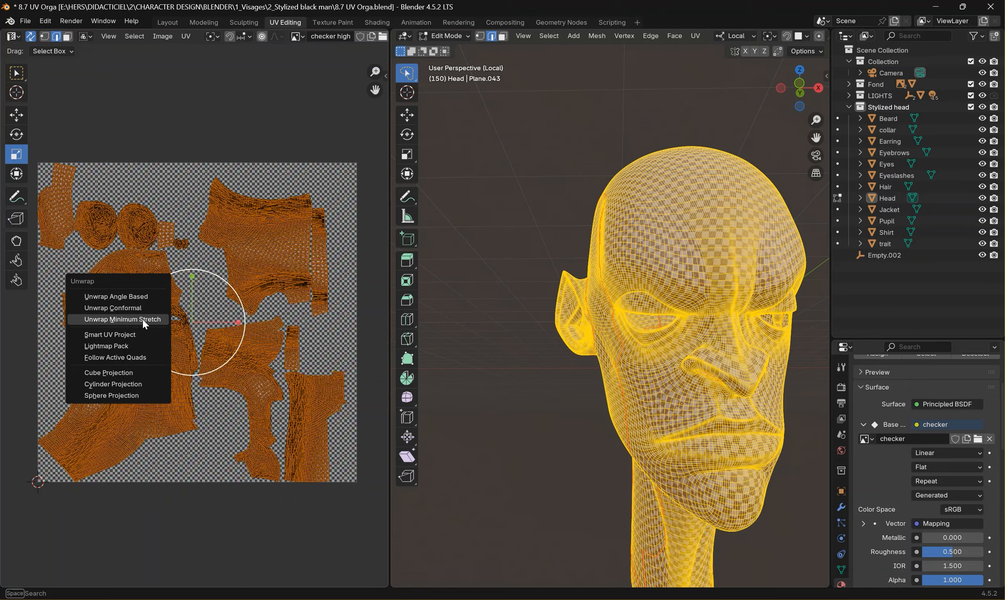
{"action": "left_click", "coordinate": [143, 320]}
Step: In face select mode, select all linked faces on the back of the ear and inspect their UV island
{"action": "middle_click_drag", "start_coordinate": [520, 354], "coordinate": [559, 365]}
{"action": "left_click", "coordinate": [704, 356]}
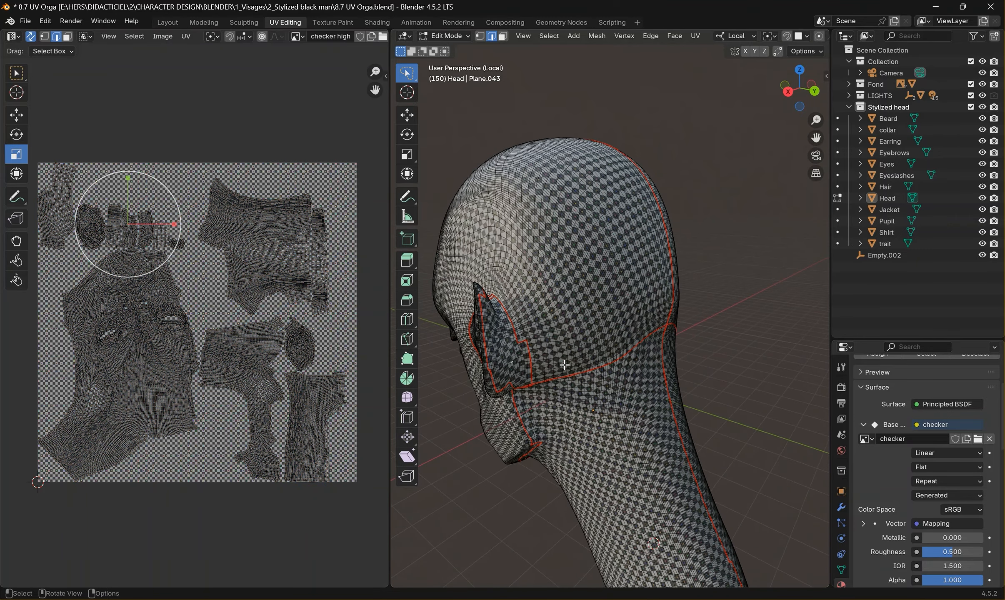
{"action": "key", "text": "3"}
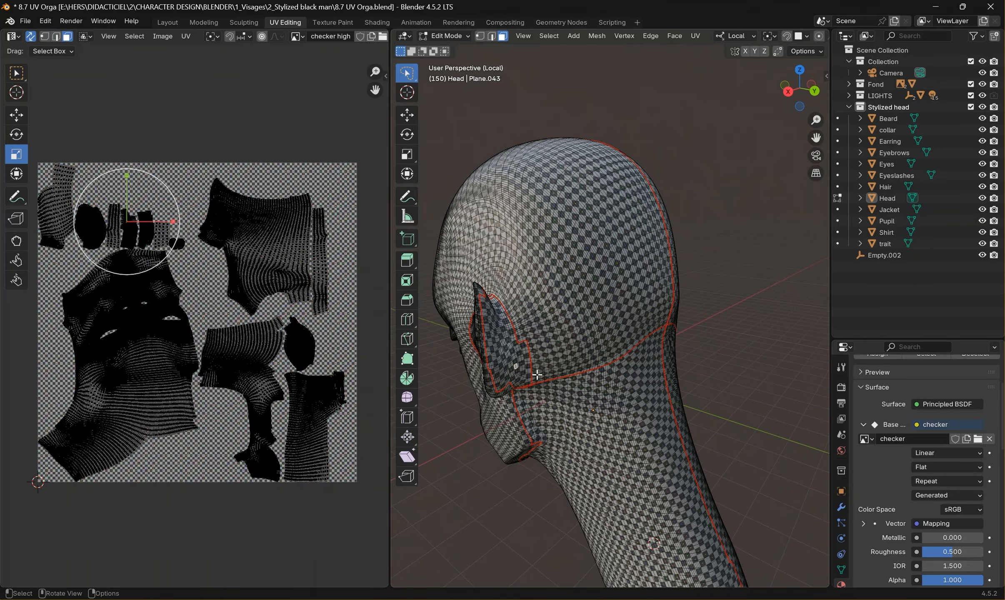
{"action": "key", "text": "ctrl+l"}
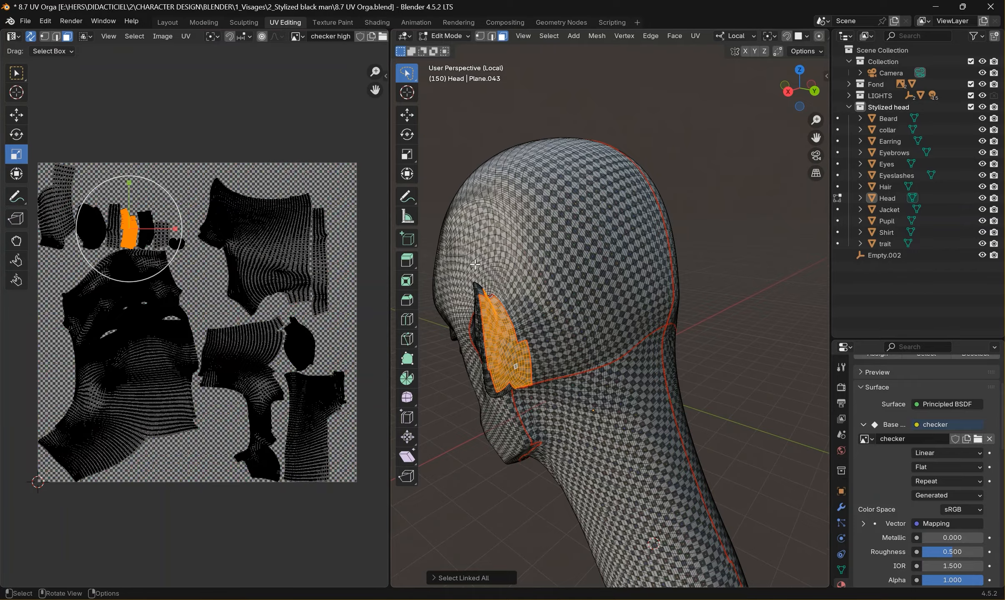
{"action": "scroll", "coordinate": [475, 264], "scroll_direction": "up", "scroll_amount": 3}
{"action": "middle_click_drag", "start_coordinate": [475, 264], "coordinate": [735, 250]}
Step: Return to Object Mode and exit Local View to show the head with the rest of the character
{"action": "key", "text": "Tab"}
{"action": "scroll", "coordinate": [737, 375], "scroll_direction": "down", "scroll_amount": 5}
{"action": "middle_click_drag", "start_coordinate": [706, 380], "coordinate": [721, 423]}
{"action": "key", "text": "KP_Divide"}
{"action": "scroll", "coordinate": [924, 434], "scroll_direction": "up", "scroll_amount": 5}
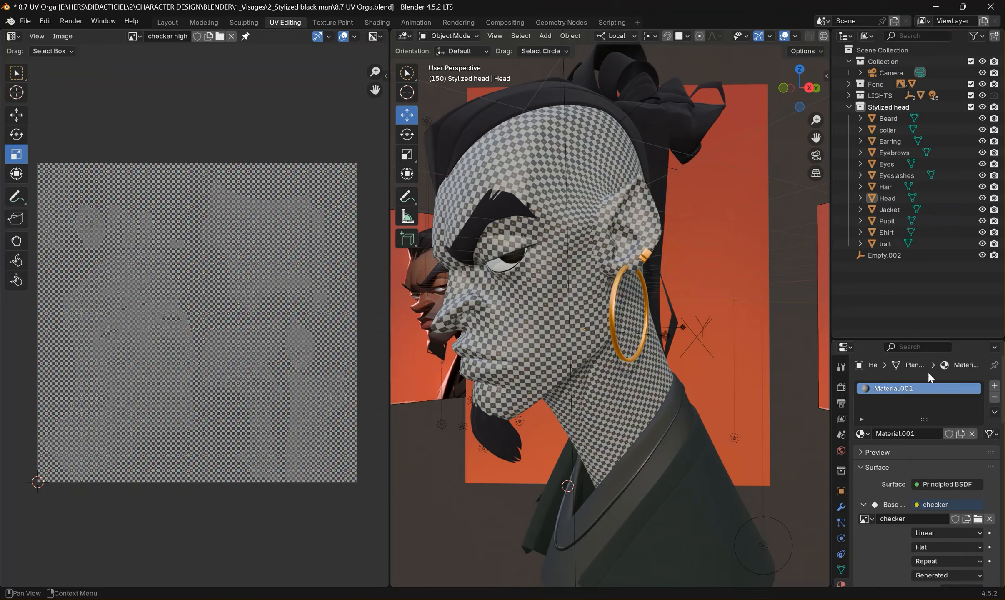
Step: Remove the checker material slot Material.001 from the head and enlarge the Properties editor
{"action": "left_click", "coordinate": [994, 397]}
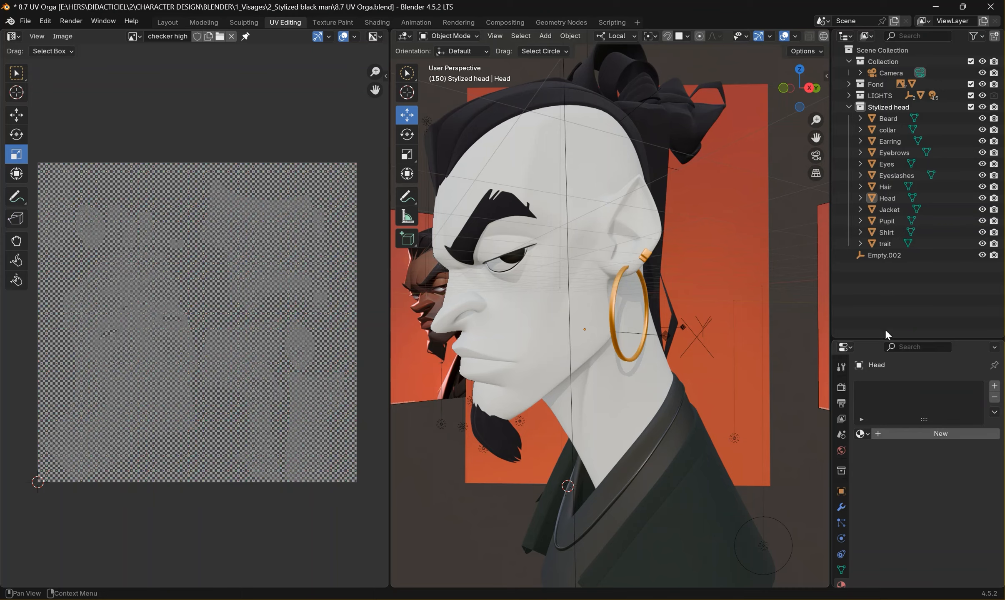
{"action": "left_click_drag", "start_coordinate": [887, 338], "coordinate": [888, 261]}
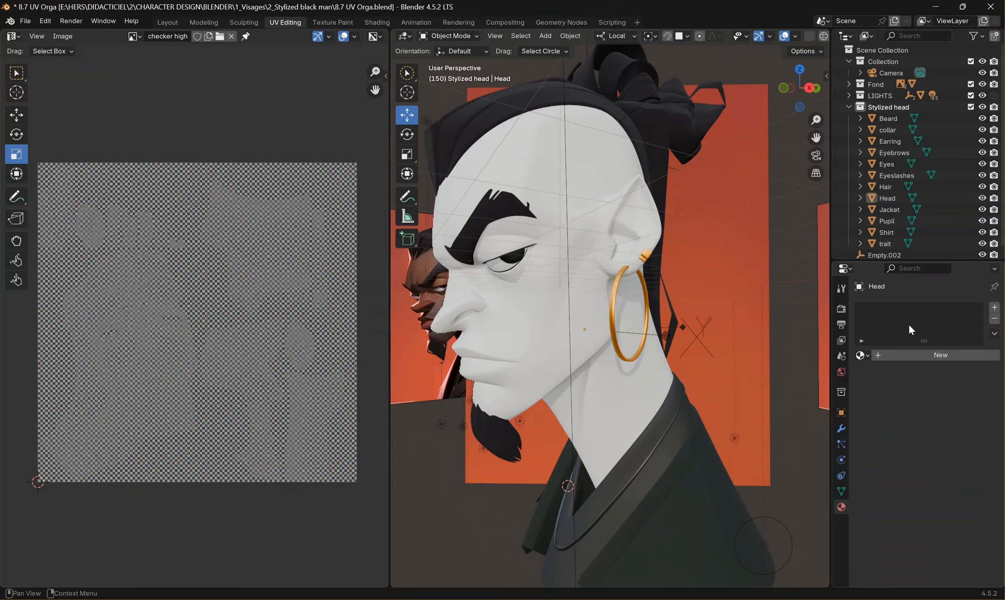
{"action": "middle_click_drag", "start_coordinate": [600, 371], "coordinate": [598, 385]}
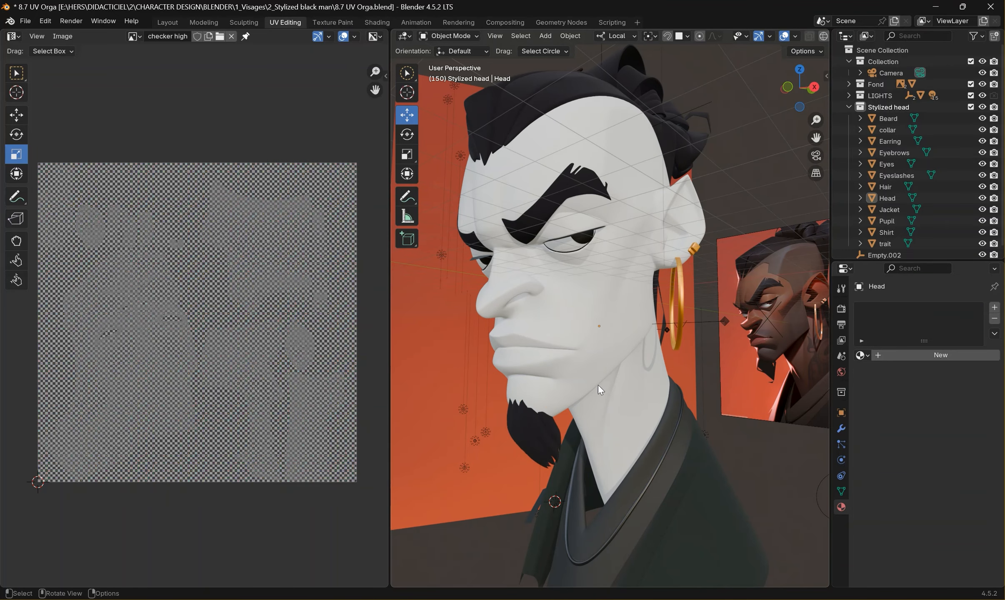
Step: Select the beard object in the 3D view and frame the character from the front side
{"action": "left_click", "coordinate": [535, 437]}
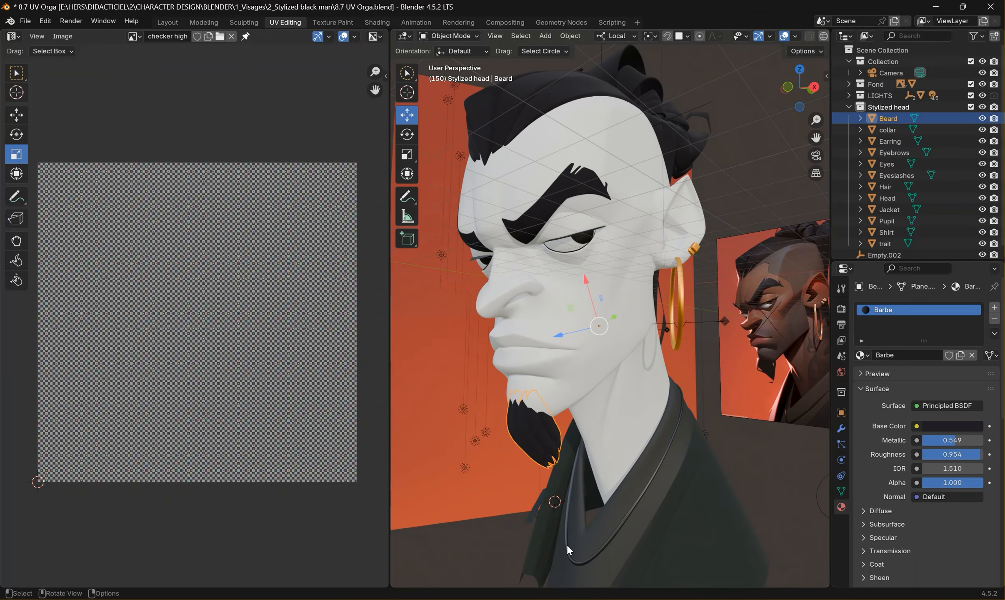
{"action": "middle_click_drag", "start_coordinate": [562, 458], "coordinate": [543, 448]}
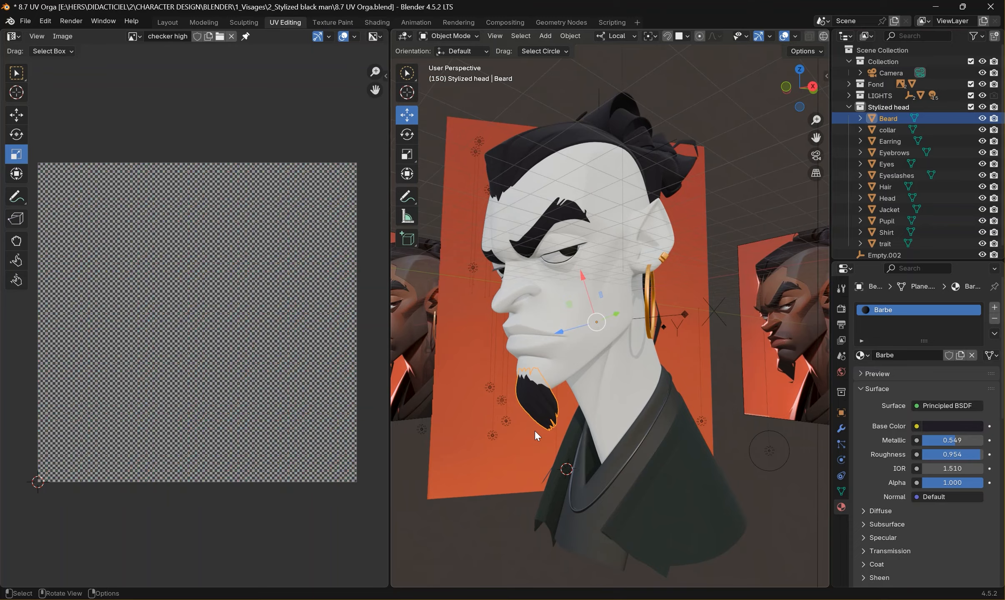
{"action": "mouse_move", "coordinate": [637, 342]}
{"action": "middle_mouse_down"}
{"action": "mouse_move", "coordinate": [656, 339]}
{"action": "mouse_move", "coordinate": [635, 331]}
{"action": "middle_mouse_up"}
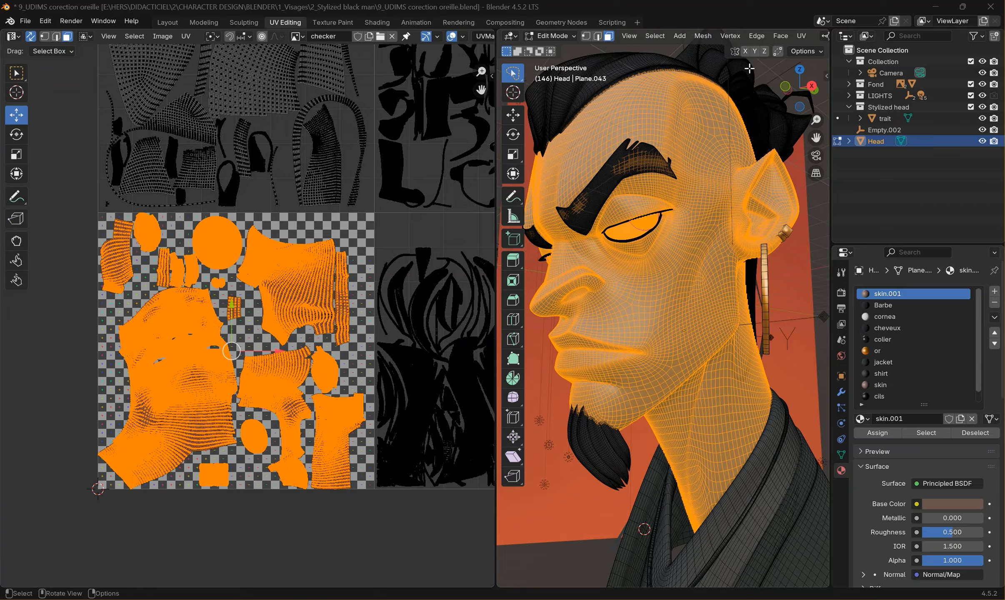
Step: In the 9_UDIMS corection oreille file, select the round eye UV island and examine the layout across the UDIM tiles
{"action": "left_click", "coordinate": [804, 36]}
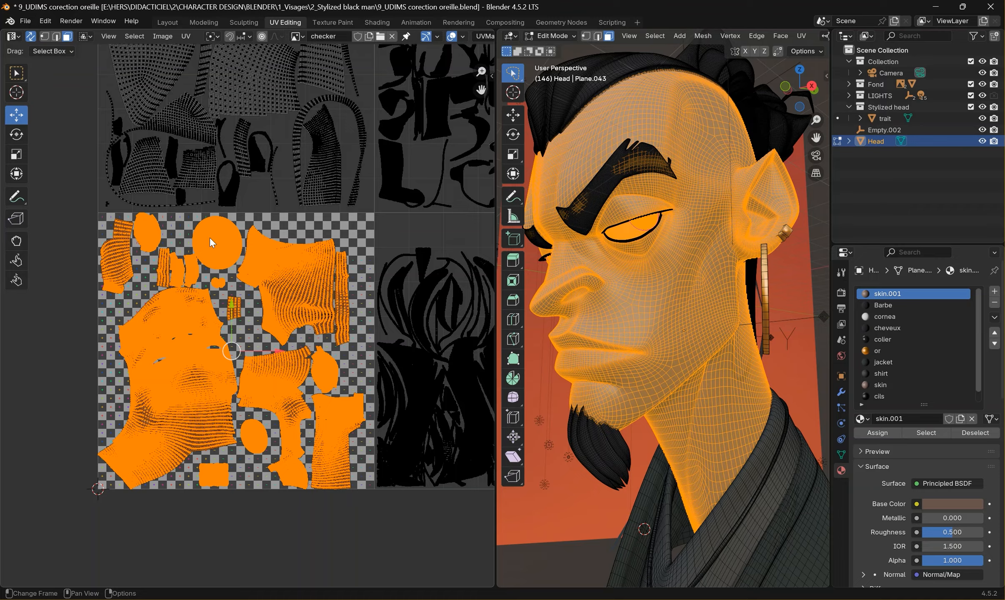
{"action": "key", "text": "alt+a"}
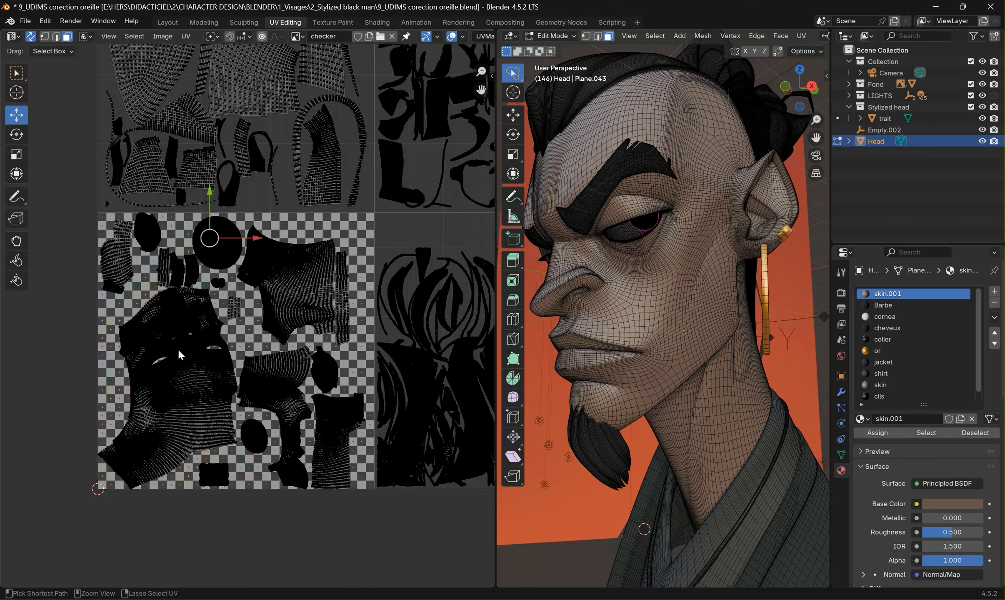
{"action": "left_click", "coordinate": [202, 249]}
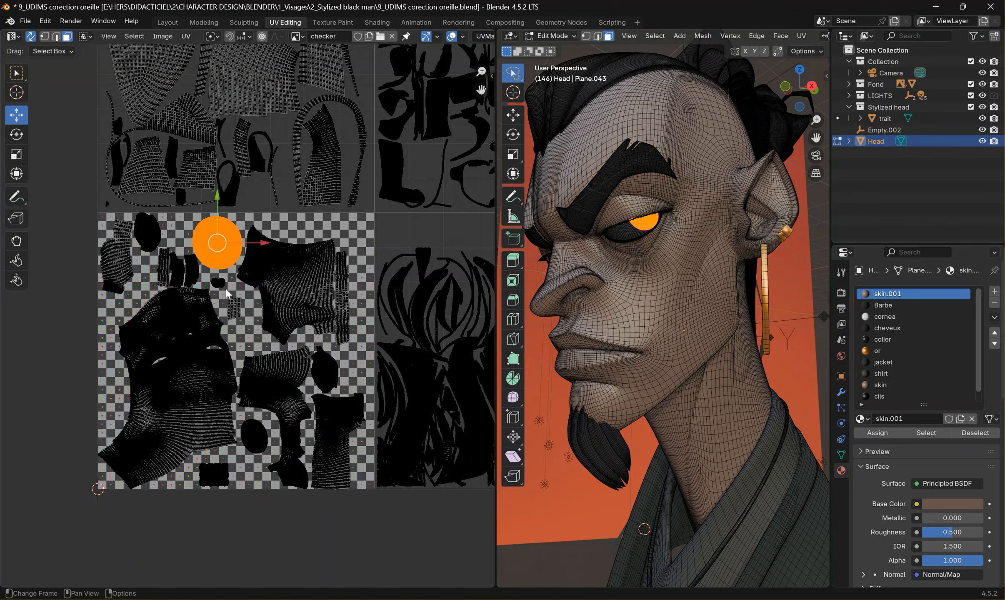
{"action": "scroll", "coordinate": [316, 312], "scroll_direction": "down", "scroll_amount": 4}
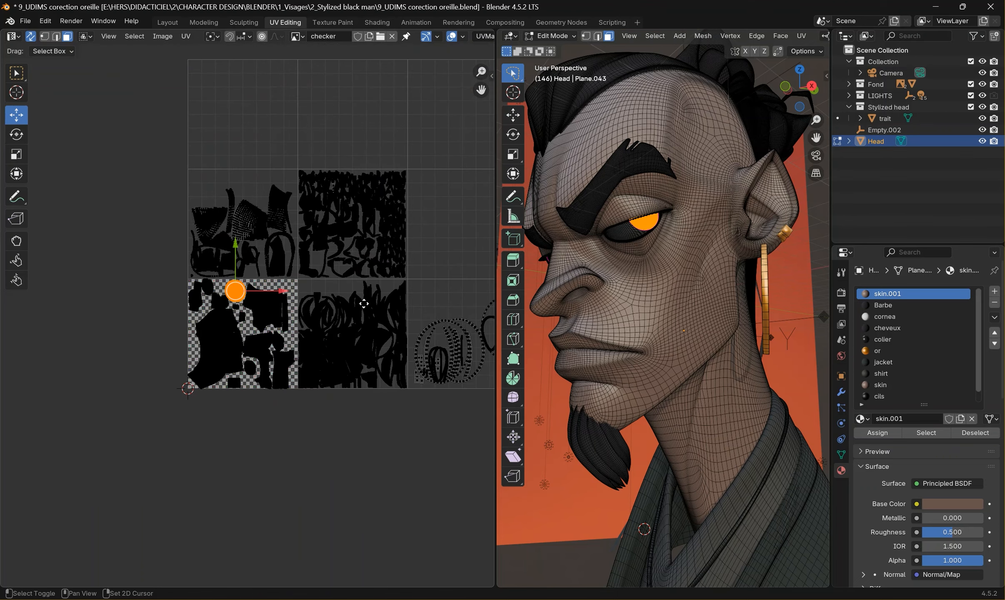
{"action": "scroll", "coordinate": [148, 408], "scroll_direction": "up", "scroll_amount": 2}
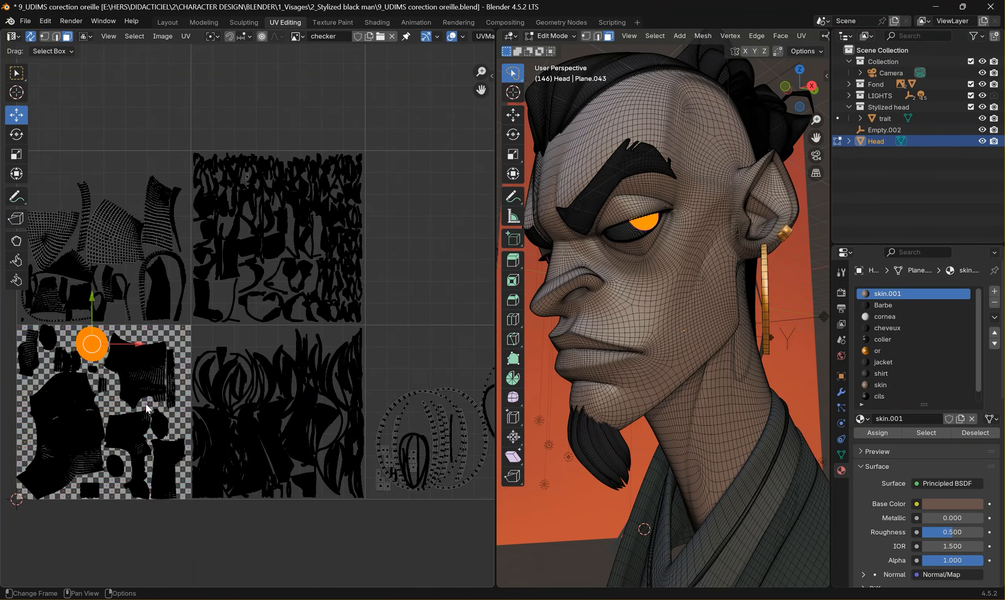
{"action": "middle_click_drag", "start_coordinate": [147, 409], "coordinate": [198, 394]}
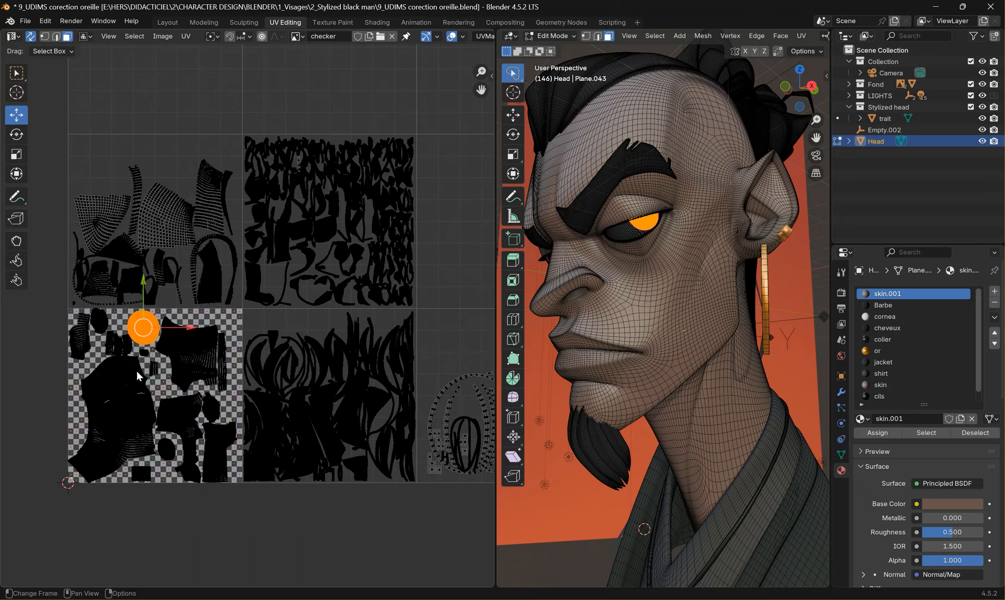
{"action": "middle_click_drag", "start_coordinate": [257, 351], "coordinate": [208, 371]}
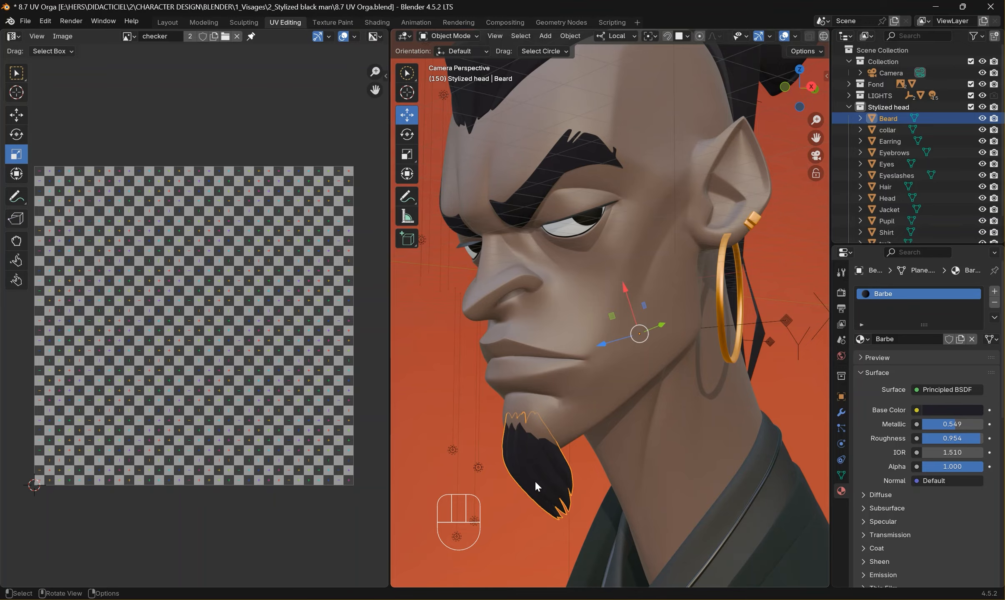
Step: Back in the 8.7 UV Orga file, unwrap the entire beard mesh using Smart UV Project with a 66° angle limit and Scaled margin method
{"action": "key", "text": "Tab"}
{"action": "key", "text": "a"}
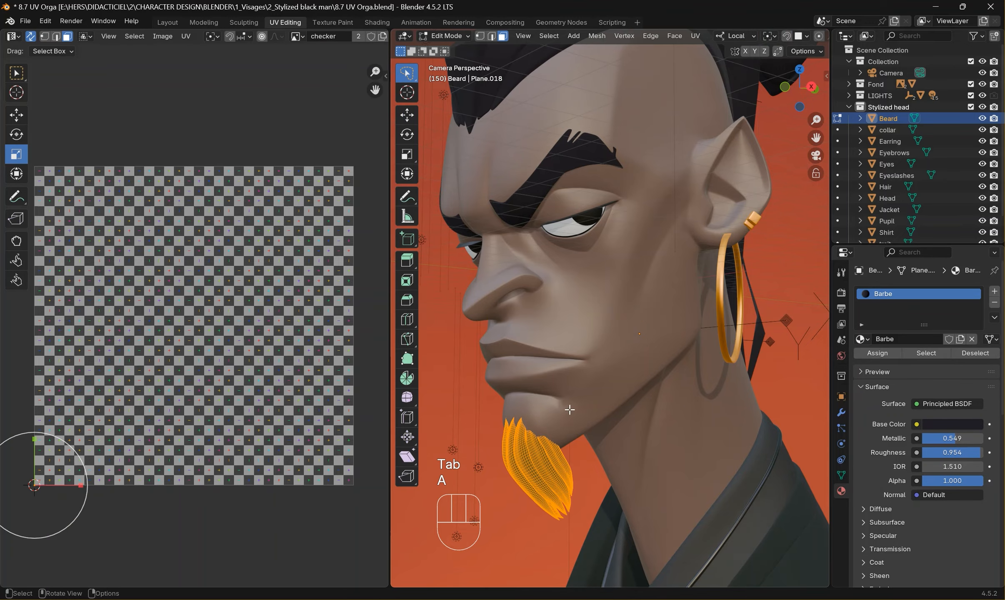
{"action": "left_click", "coordinate": [696, 37]}
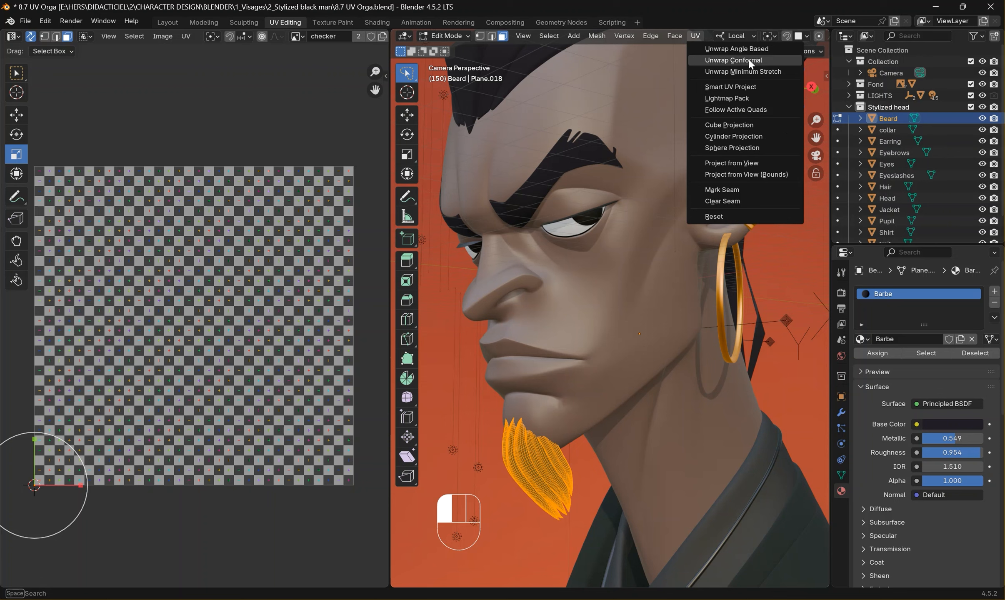
{"action": "left_click", "coordinate": [744, 89]}
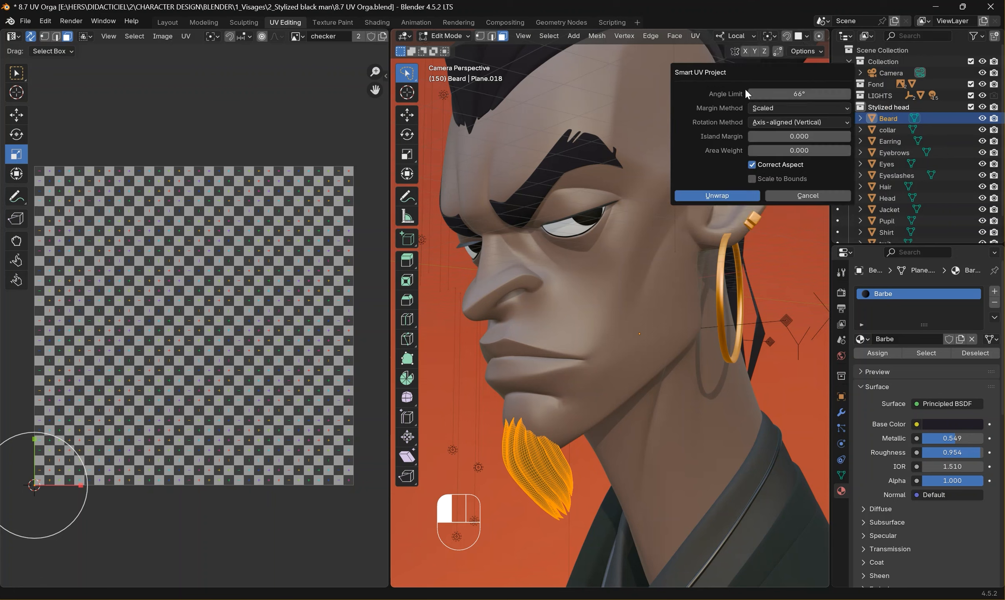
{"action": "left_click", "coordinate": [691, 194]}
{"action": "scroll", "coordinate": [174, 405], "scroll_direction": "down", "scroll_amount": 2}
{"action": "scroll", "coordinate": [174, 405], "scroll_direction": "up", "scroll_amount": 2}
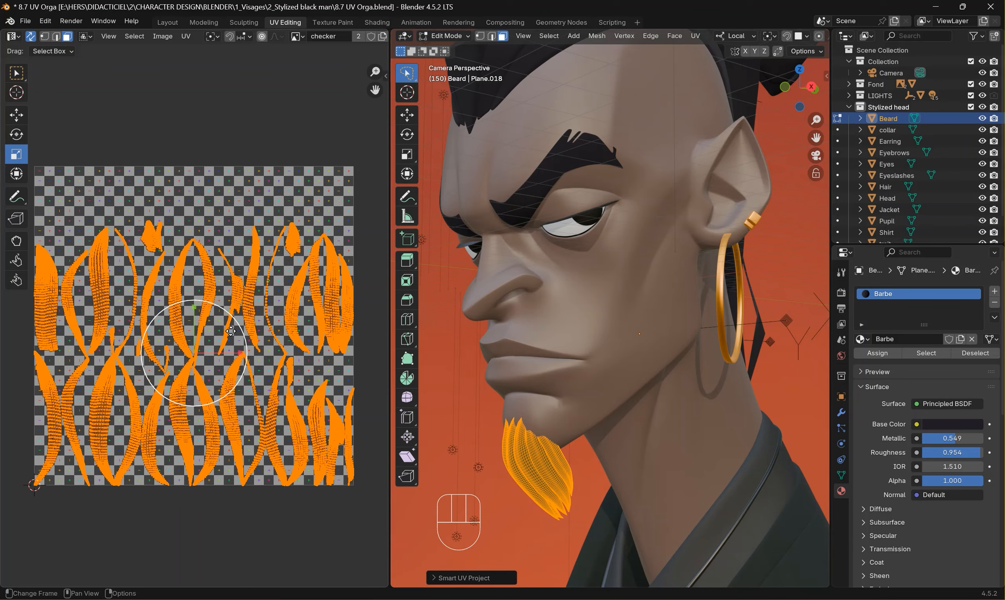
{"action": "scroll", "coordinate": [230, 317], "scroll_direction": "down", "scroll_amount": 3}
{"action": "scroll", "coordinate": [227, 306], "scroll_direction": "up", "scroll_amount": 1}
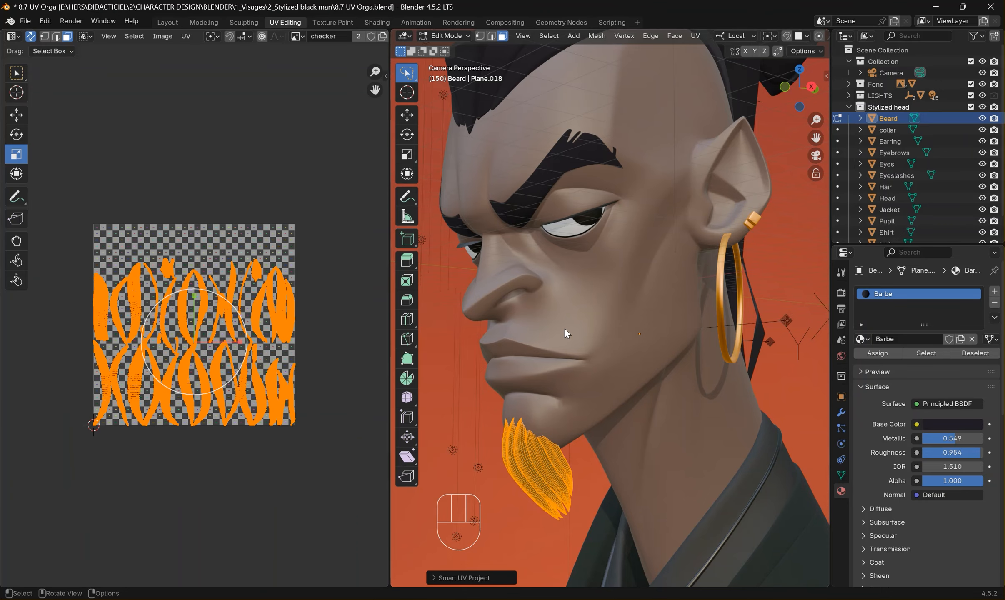
Step: Select the head and beard together, compare their UV layouts in Edit Mode, and return to Object Mode
{"action": "key", "text": "Tab"}
{"action": "left_click", "coordinate": [579, 327]}
{"action": "left_click", "coordinate": [524, 477], "text": "shift"}
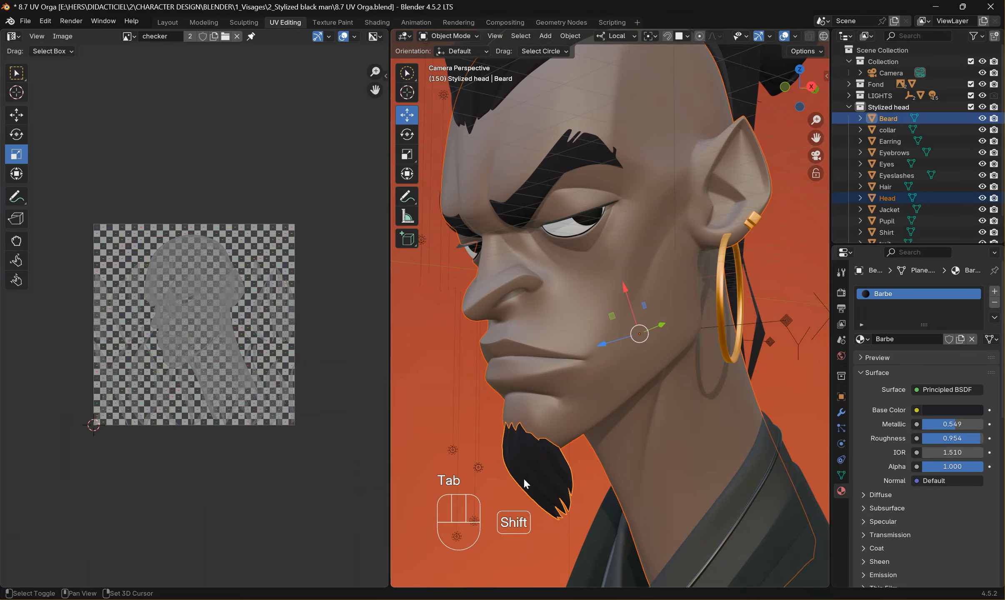
{"action": "key", "text": "Tab"}
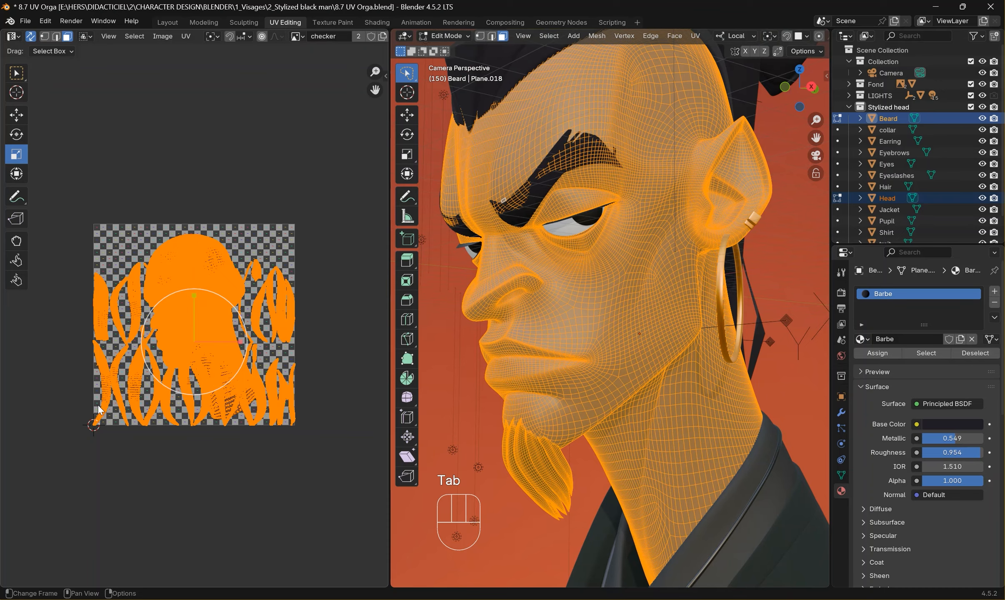
{"action": "key", "text": "Tab"}
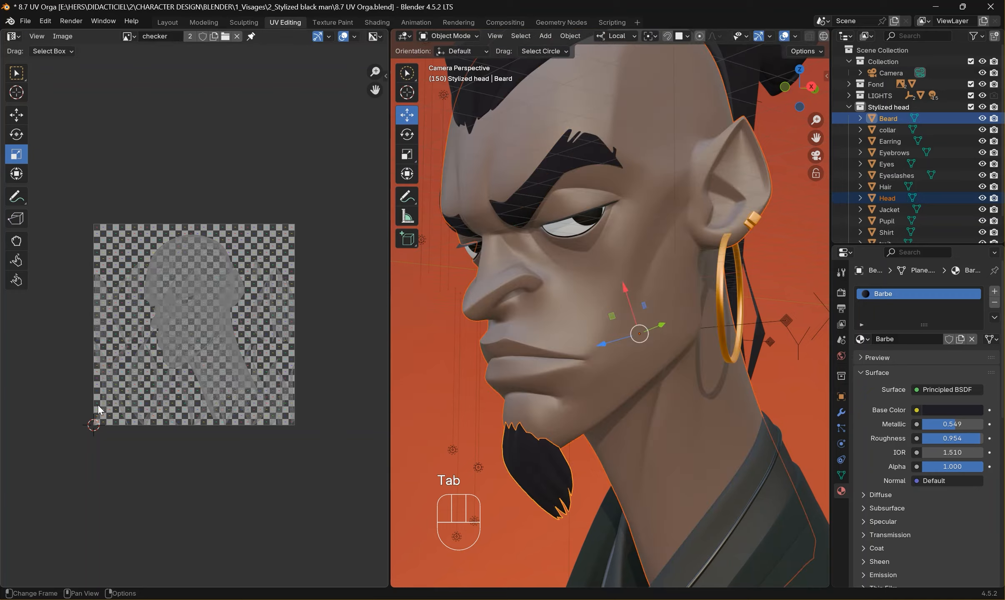
Step: Select only the beard, widen the UV editor, and show the beard's UV layout in Edit Mode
{"action": "left_click", "coordinate": [561, 457]}
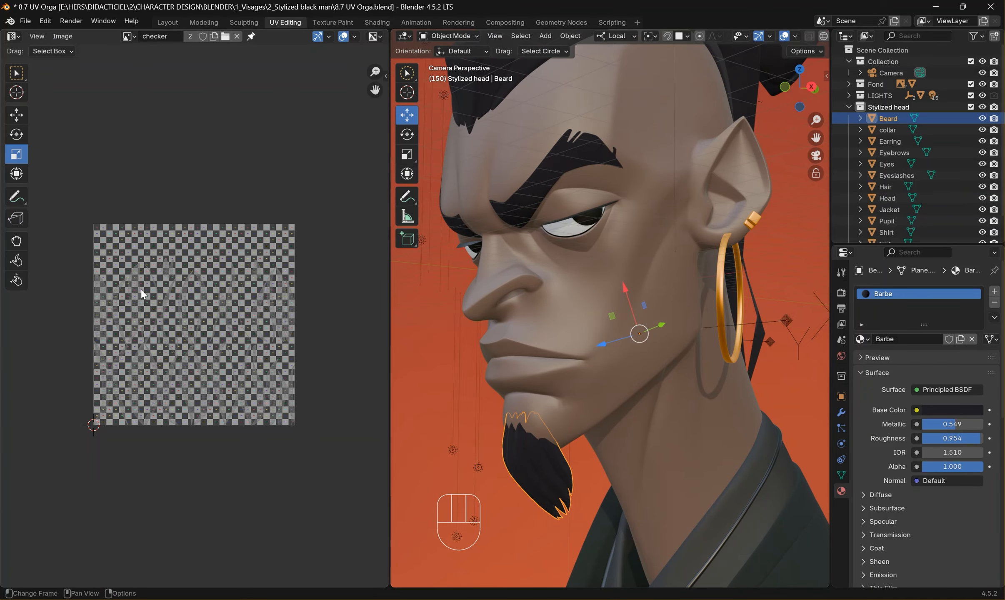
{"action": "left_click_drag", "start_coordinate": [389, 250], "coordinate": [528, 260]}
{"action": "key", "text": "Tab"}
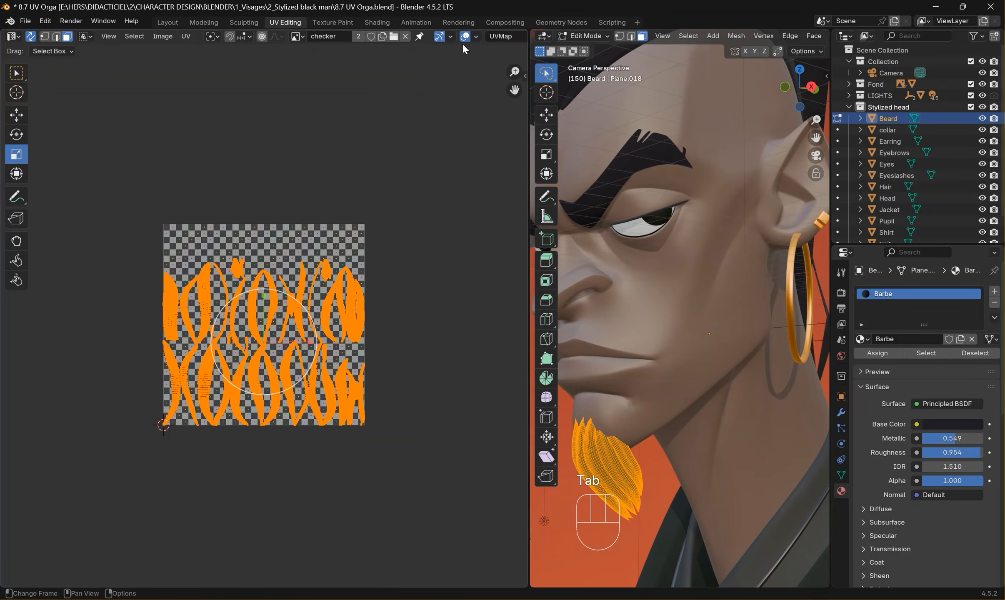
Step: Set the UV editor's grid overlay to 3 tiles in X and 3 tiles in Y
{"action": "left_click", "coordinate": [476, 37]}
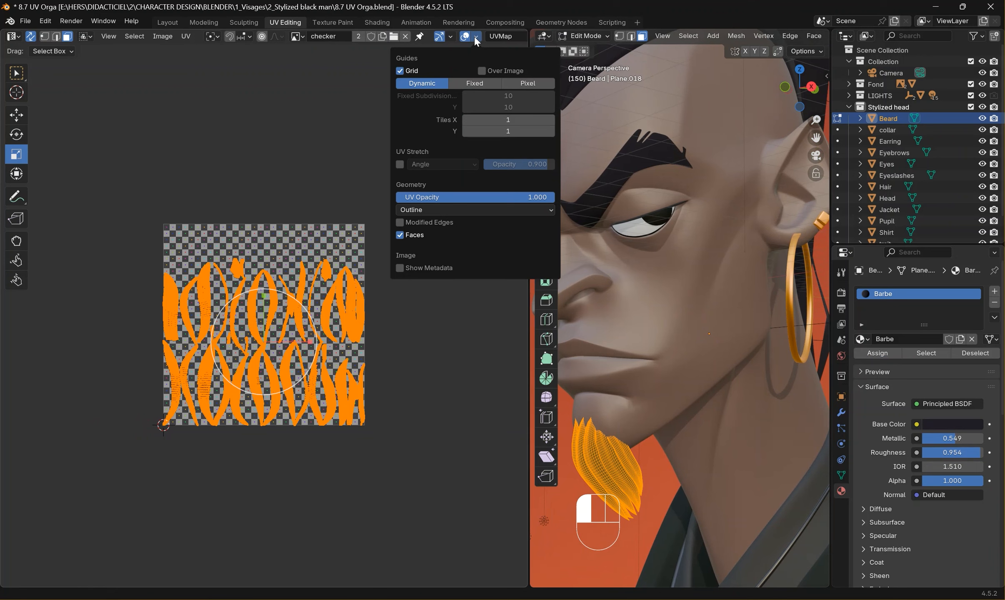
{"action": "left_click", "coordinate": [474, 36]}
{"action": "left_click", "coordinate": [474, 36]}
{"action": "left_click", "coordinate": [512, 121]}
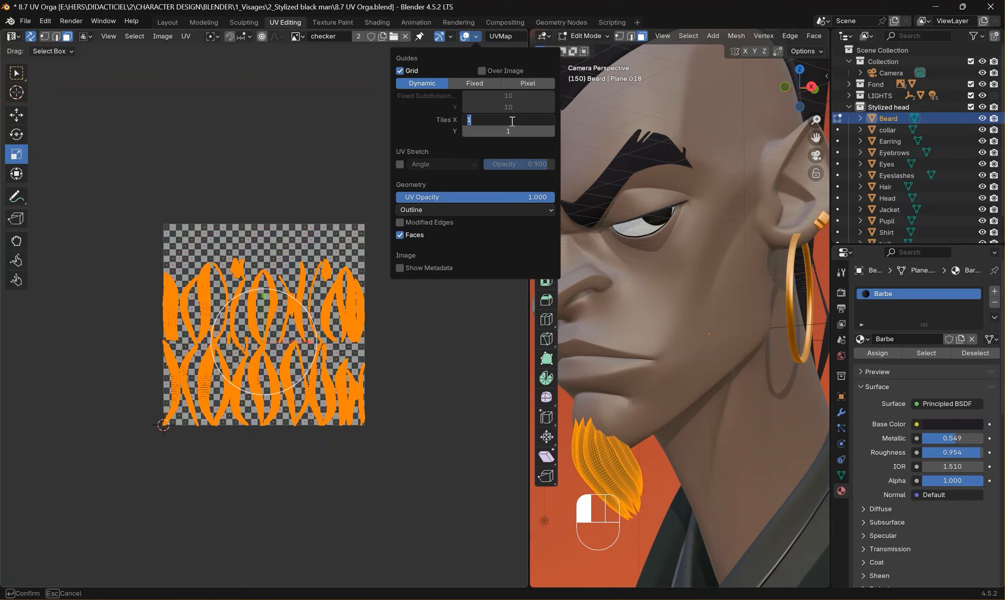
{"action": "key", "text": "Tab"}
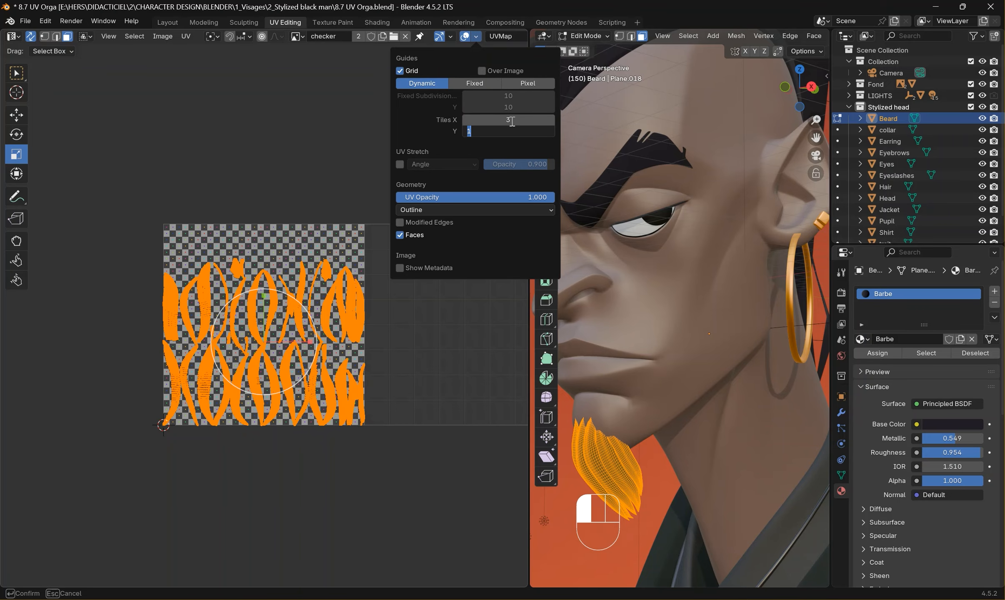
{"action": "type", "text": "3"}
{"action": "key", "text": "Return"}
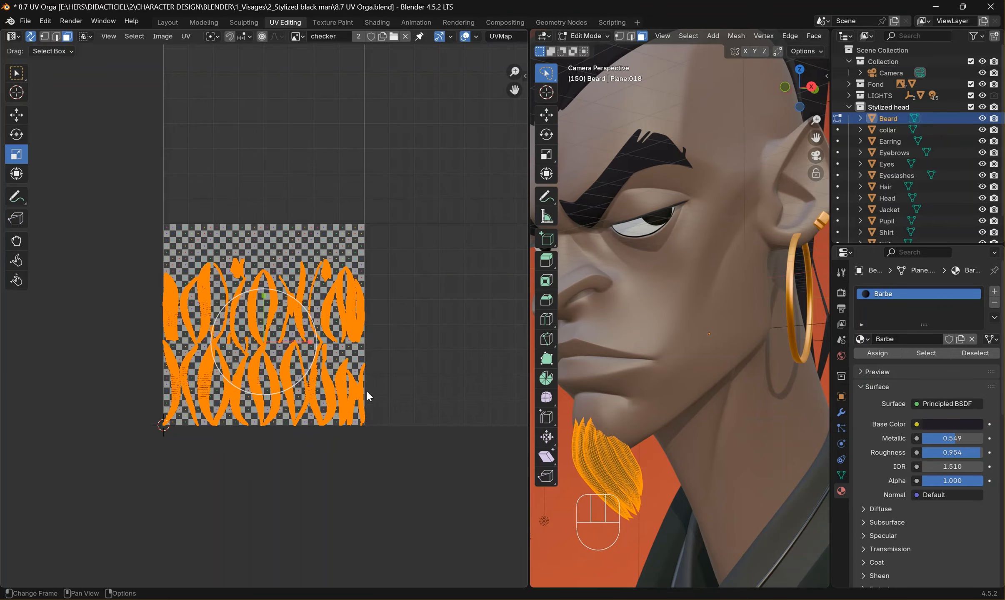
Step: Activate the Move tool in the UV editor, keeping the beard's UV islands selected
{"action": "middle_click_drag", "start_coordinate": [352, 332], "coordinate": [239, 357], "text": "shift"}
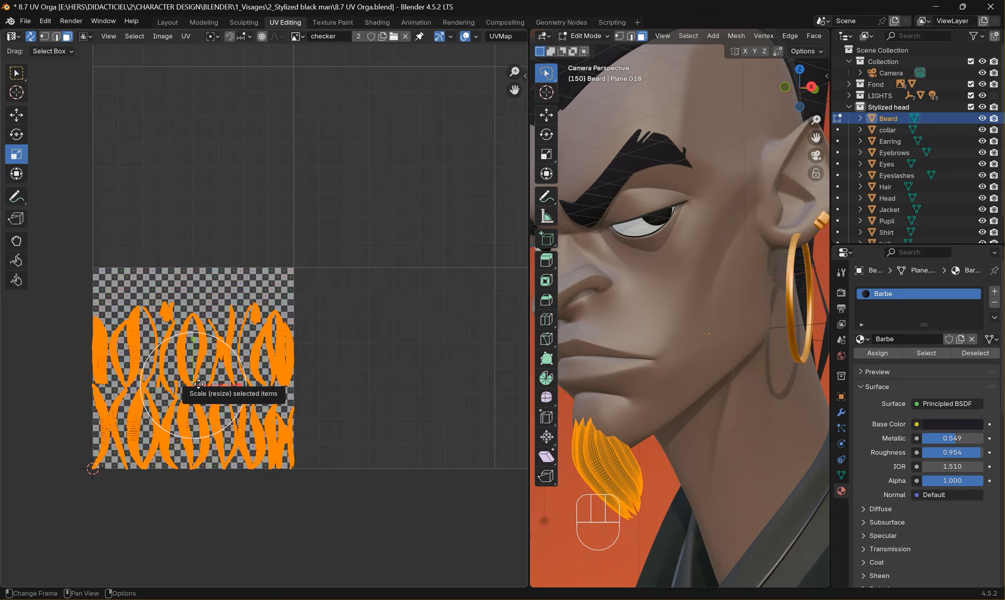
{"action": "key", "text": "shift+space"}
{"action": "left_click", "coordinate": [158, 361]}
{"action": "left_click_drag", "start_coordinate": [201, 379], "coordinate": [404, 343]}
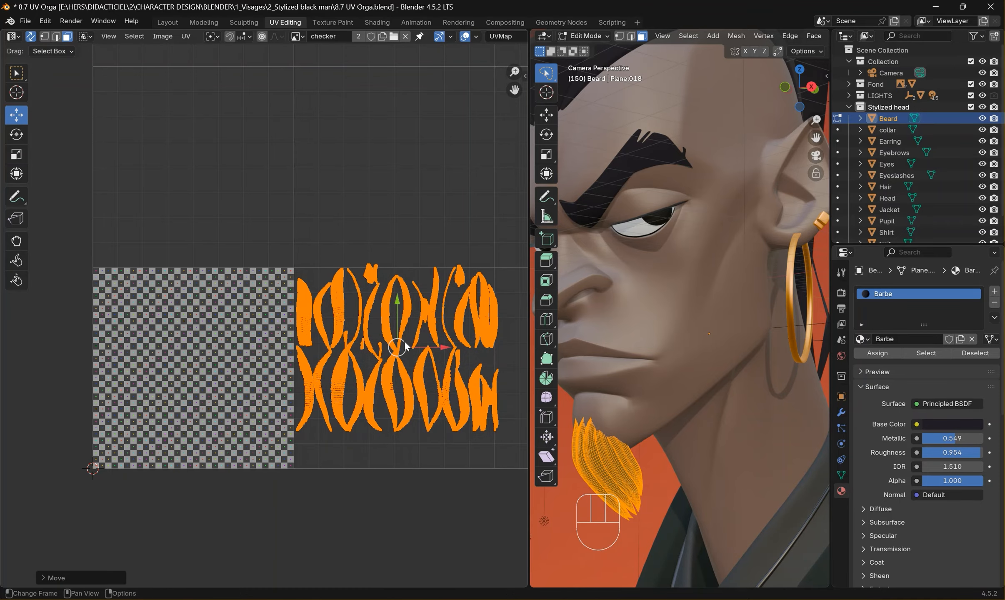
{"action": "key", "text": "s"}
{"action": "key", "text": "shift"}
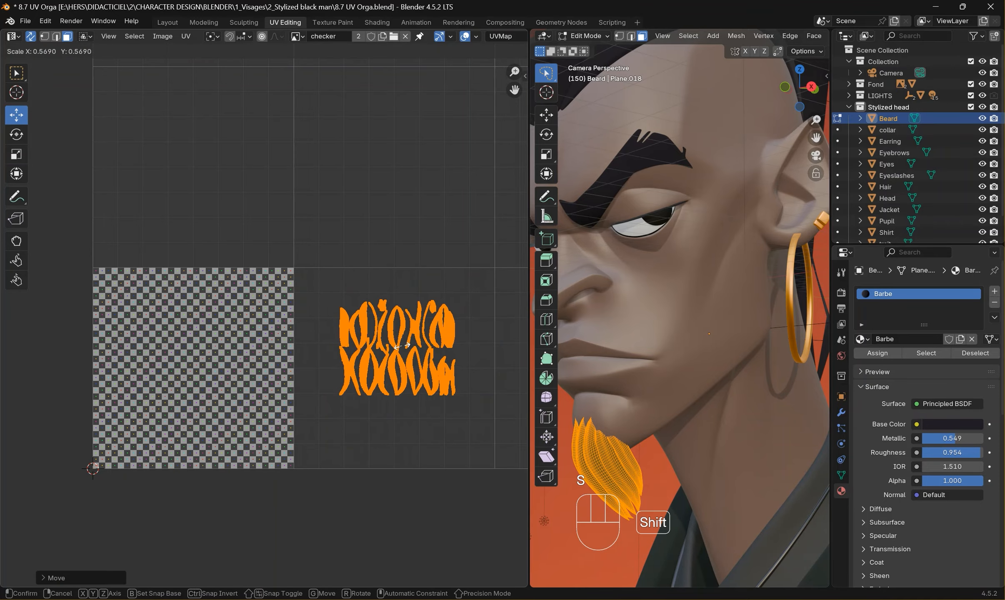
{"action": "left_click", "coordinate": [412, 355]}
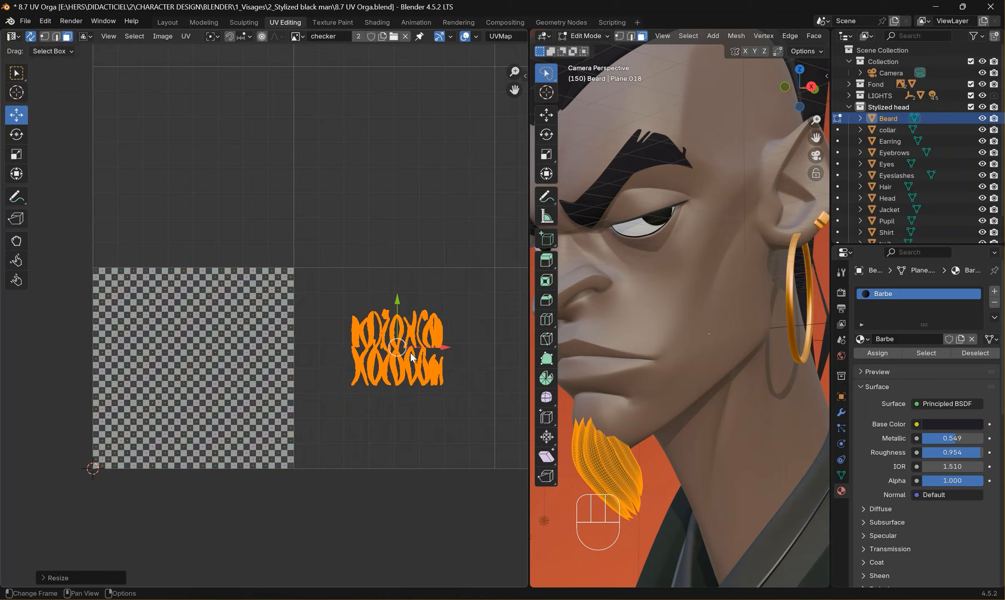
{"action": "key", "text": "ctrl+z"}
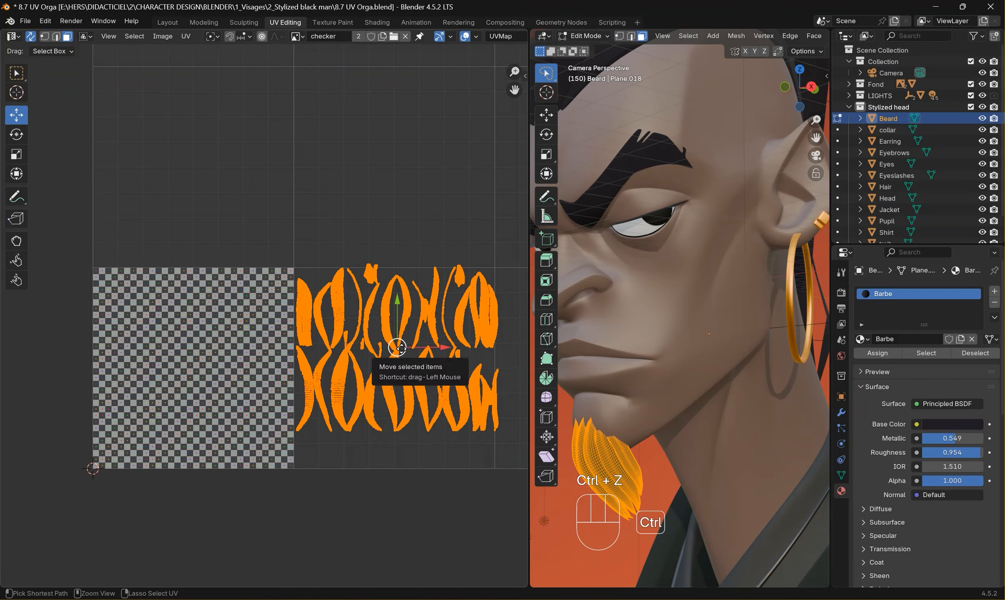
{"action": "key", "text": "ctrl+z"}
Step: Move the beard's UVs to the second tile, scale them to about 30% of its width, and place them near its upper-left corner
{"action": "left_click_drag", "start_coordinate": [198, 386], "coordinate": [400, 345]}
{"action": "key", "text": "s"}
{"action": "key", "text": "shift"}
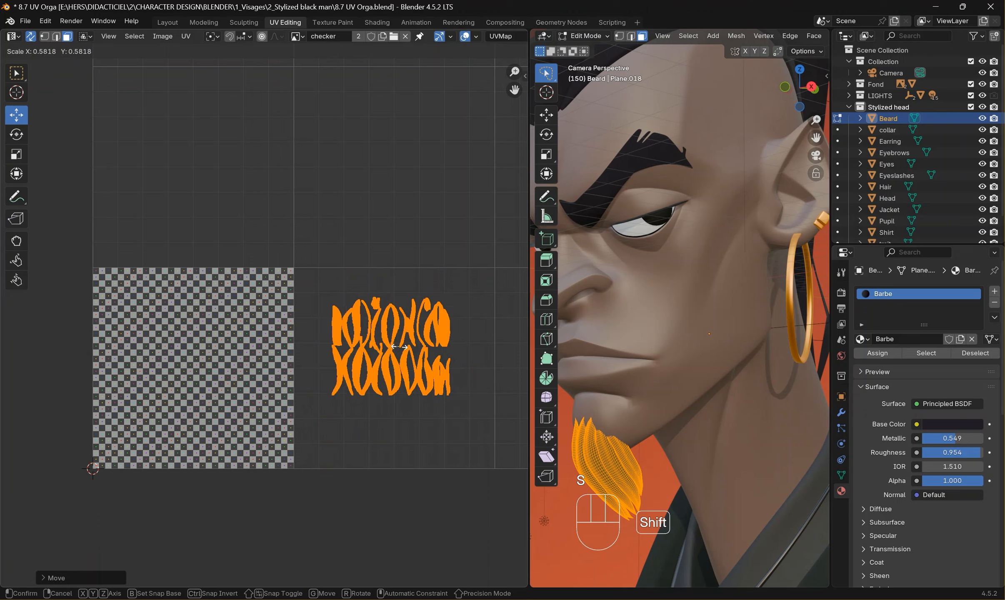
{"action": "left_click", "coordinate": [380, 346]}
{"action": "left_click_drag", "start_coordinate": [390, 342], "coordinate": [332, 296]}
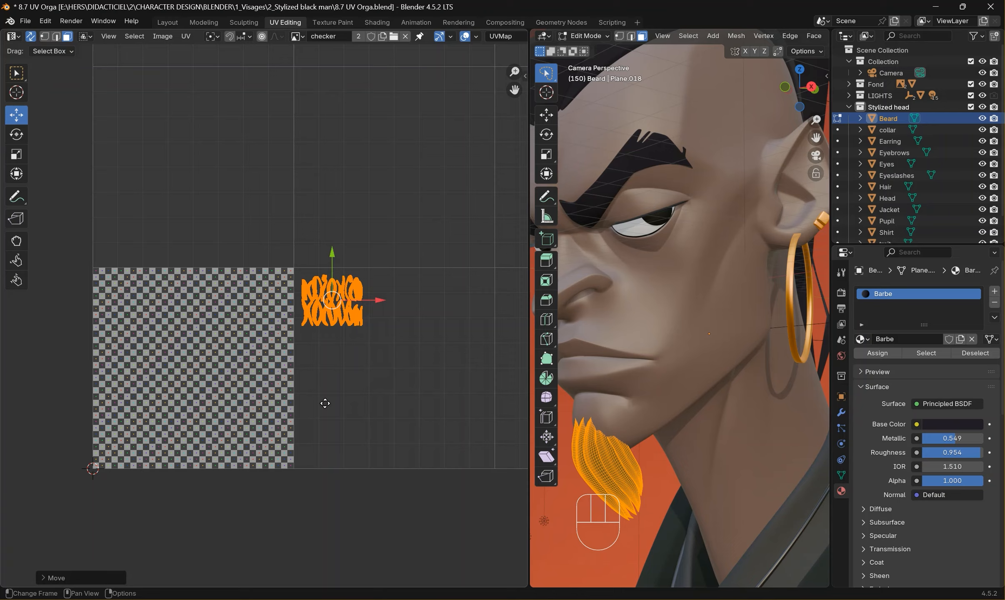
Step: Open the head's UVs in Edit Mode and enlarge them uniformly until they fill the first tile's height
{"action": "key", "text": "Tab"}
{"action": "left_click", "coordinate": [695, 308]}
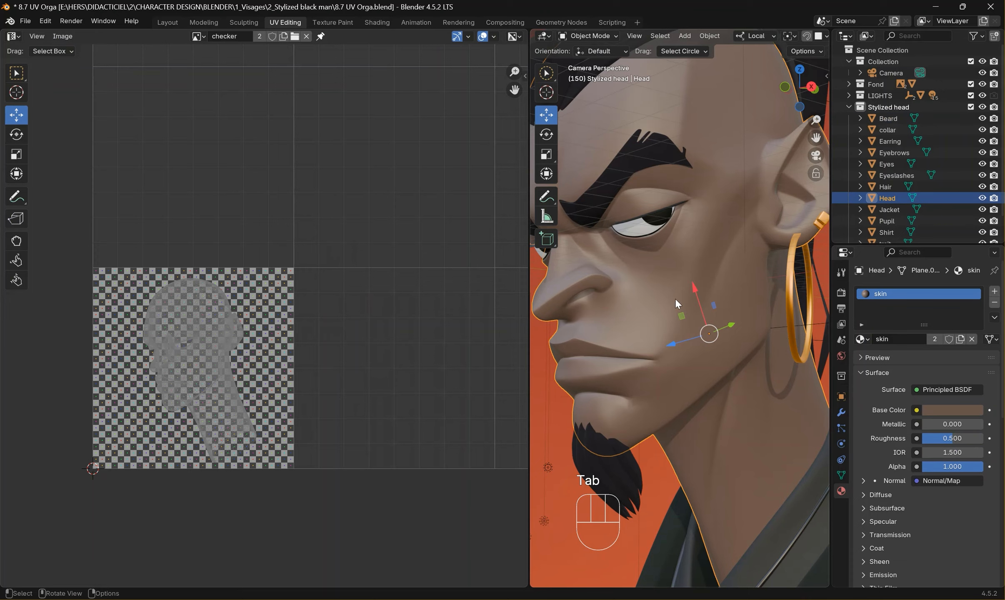
{"action": "scroll", "coordinate": [203, 362], "scroll_direction": "up", "scroll_amount": 2}
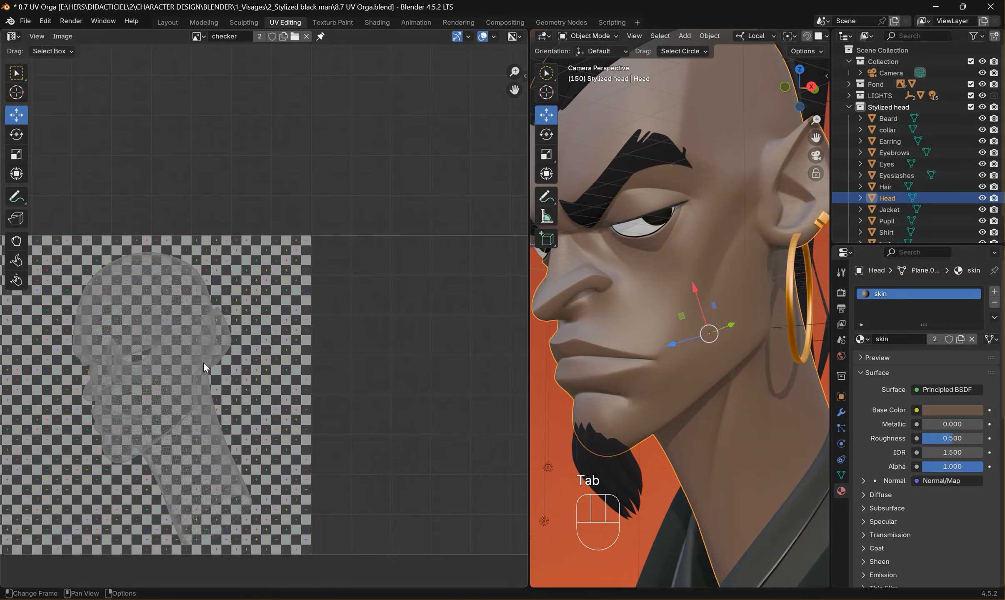
{"action": "key", "text": "Tab"}
{"action": "middle_click_drag", "start_coordinate": [197, 369], "coordinate": [349, 348], "text": "shift"}
{"action": "key", "text": "s"}
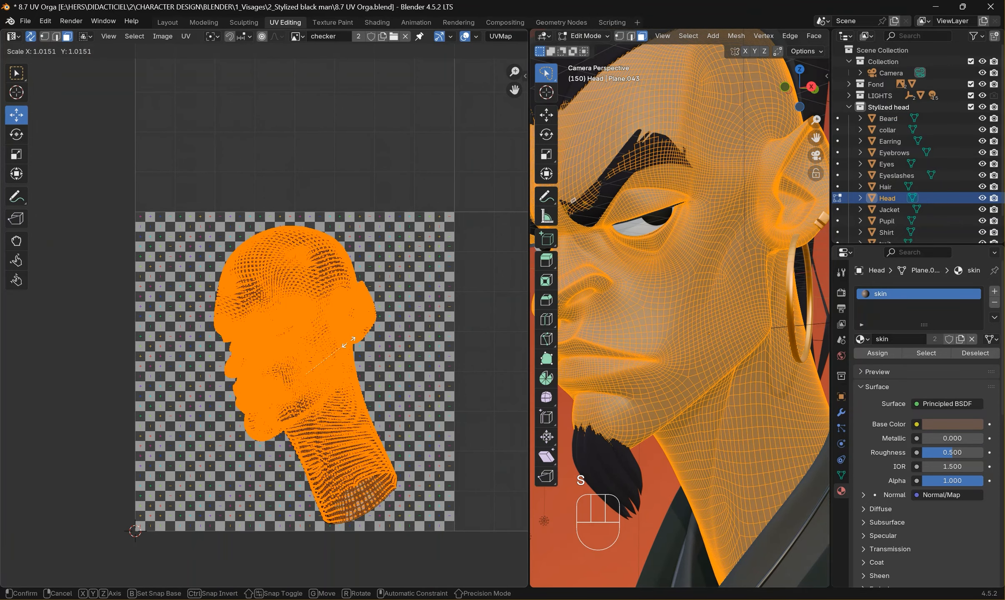
{"action": "key", "text": "shift"}
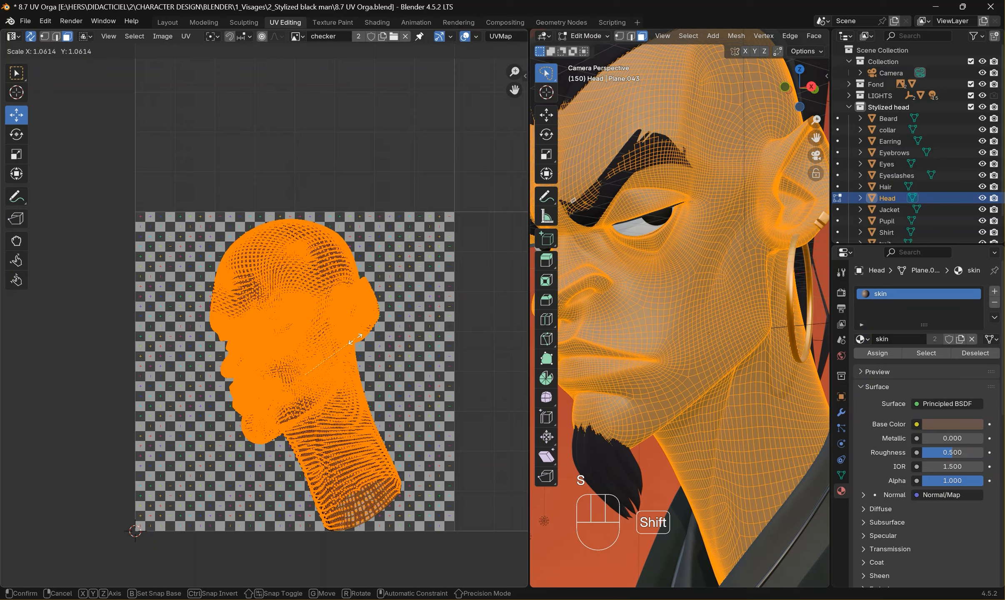
{"action": "left_click", "coordinate": [358, 337]}
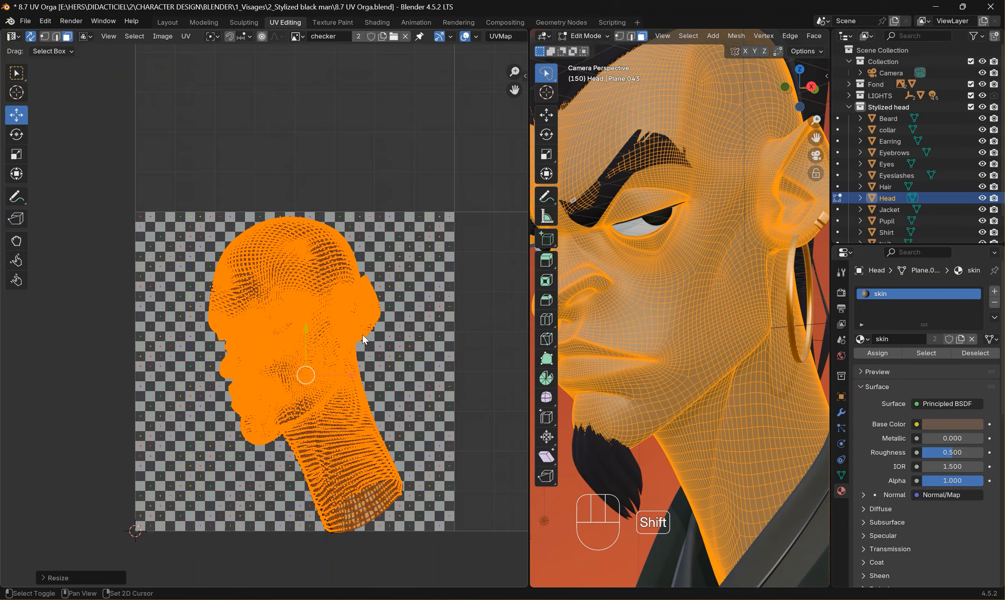
Step: Fine-tune the scale and position of the head's UV layout so it fits within the first tile
{"action": "left_click_drag", "start_coordinate": [308, 367], "coordinate": [316, 339]}
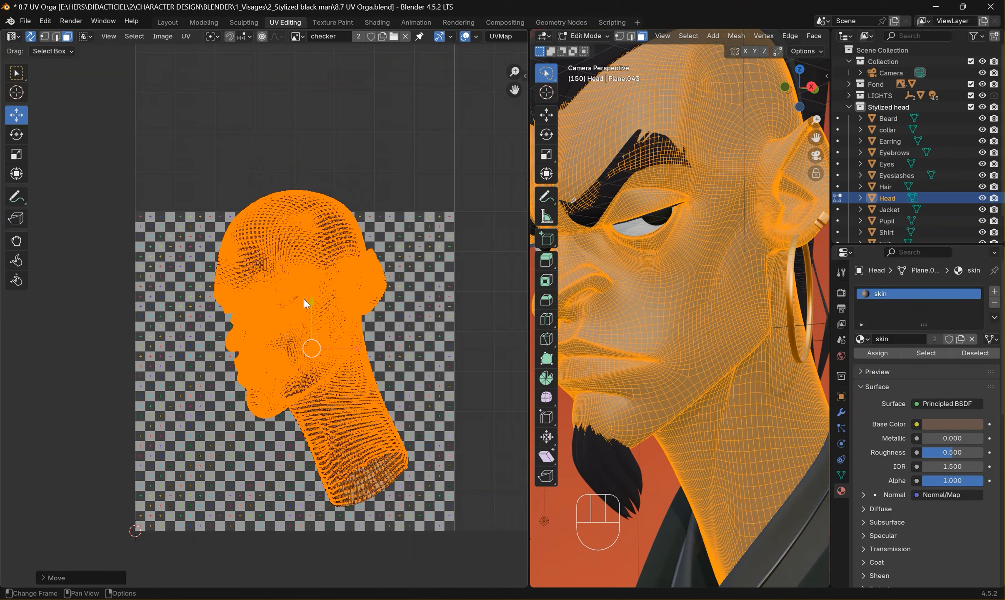
{"action": "key", "text": "ctrl+z"}
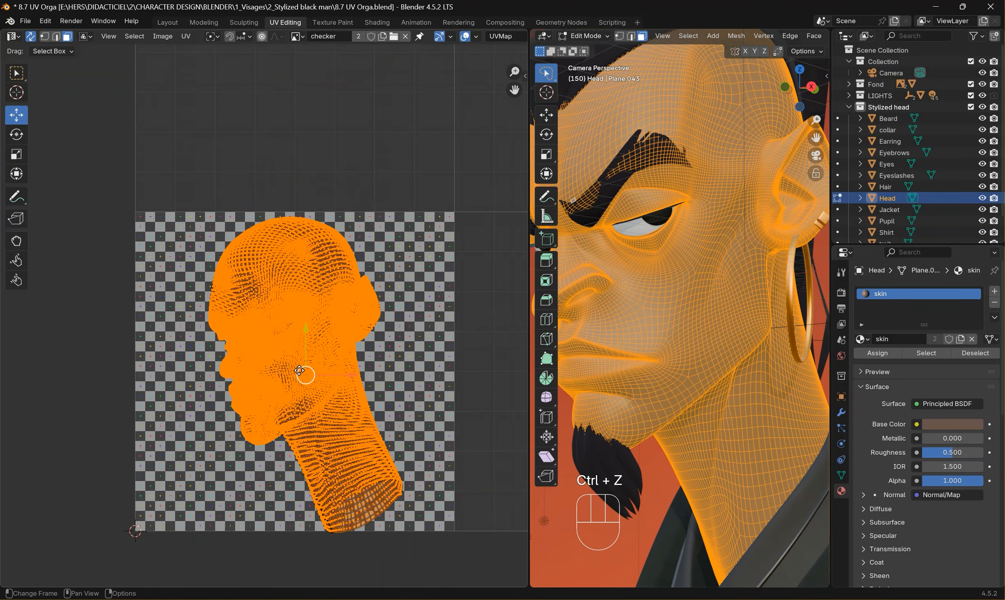
{"action": "key", "text": "s"}
{"action": "key", "text": "shift"}
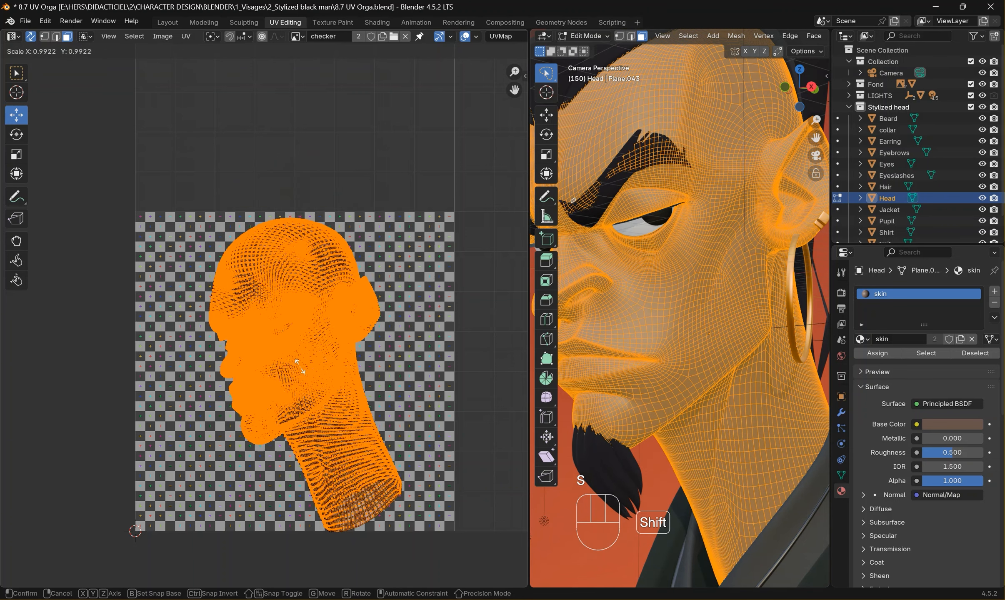
{"action": "left_click", "coordinate": [310, 369]}
{"action": "left_click_drag", "start_coordinate": [310, 369], "coordinate": [309, 366]}
{"action": "key", "text": "s"}
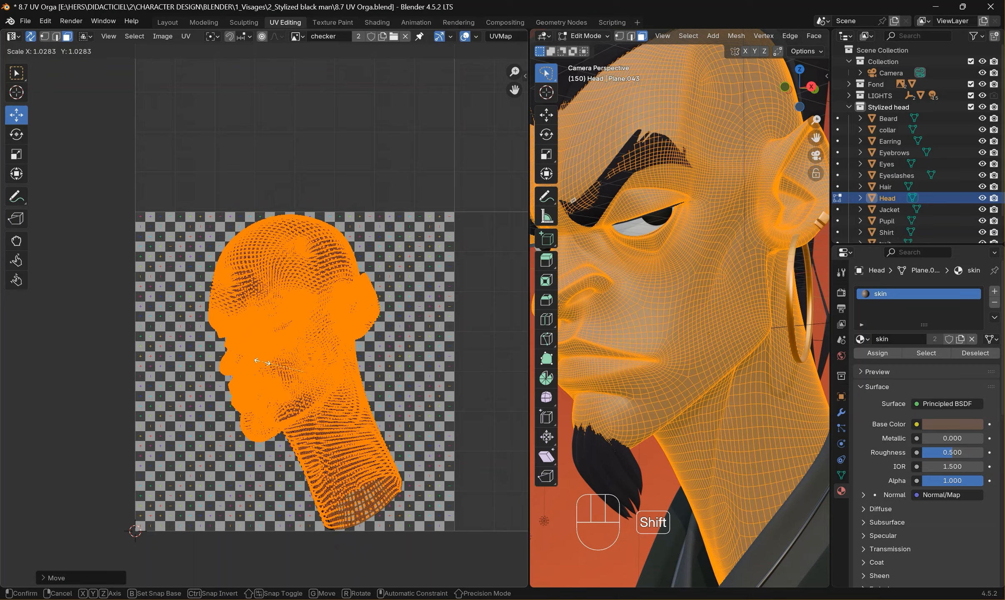
{"action": "left_click", "coordinate": [303, 363]}
Step: Pack the beard's UV islands into the closest UDIM using Exact Shape (Concave), Scale enabled, and a Scaled margin of 0.001
{"action": "key", "text": "Tab"}
{"action": "left_click", "coordinate": [603, 464]}
{"action": "middle_click_drag", "start_coordinate": [490, 371], "coordinate": [327, 390], "text": "shift"}
{"action": "key", "text": "Tab"}
{"action": "left_click_drag", "start_coordinate": [252, 371], "coordinate": [490, 208]}
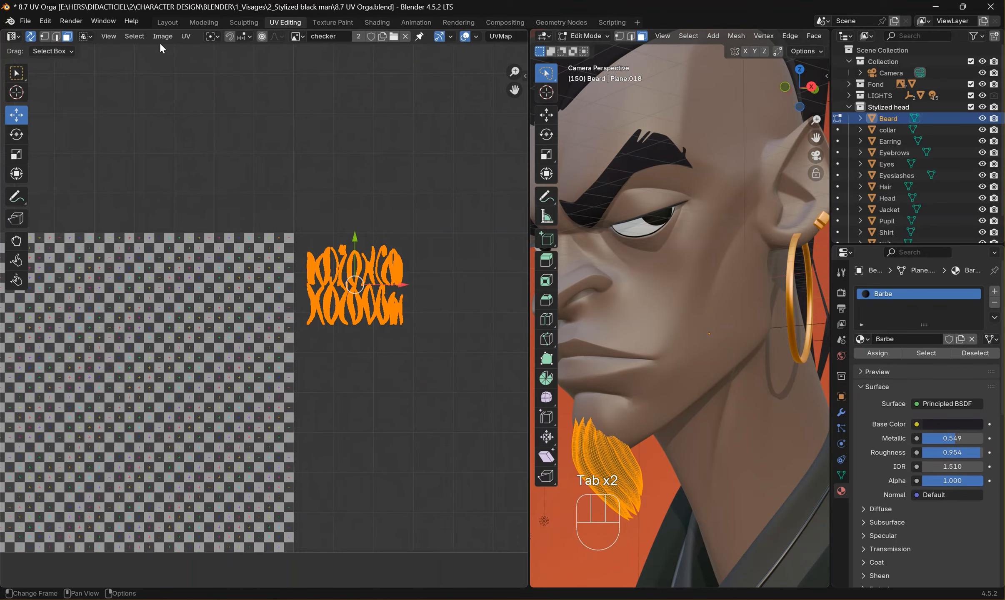
{"action": "left_click", "coordinate": [185, 37]}
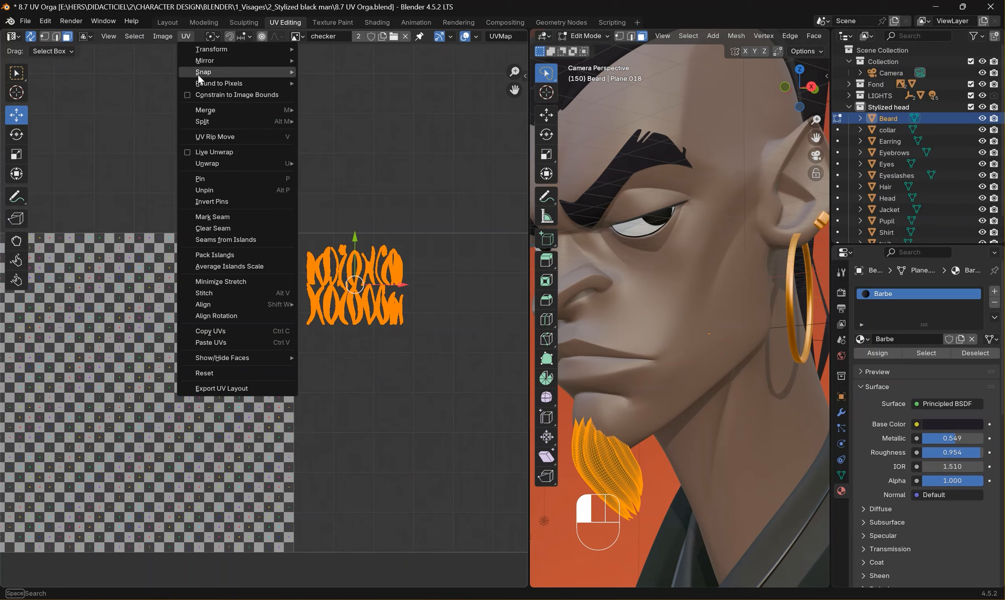
{"action": "left_click", "coordinate": [236, 256]}
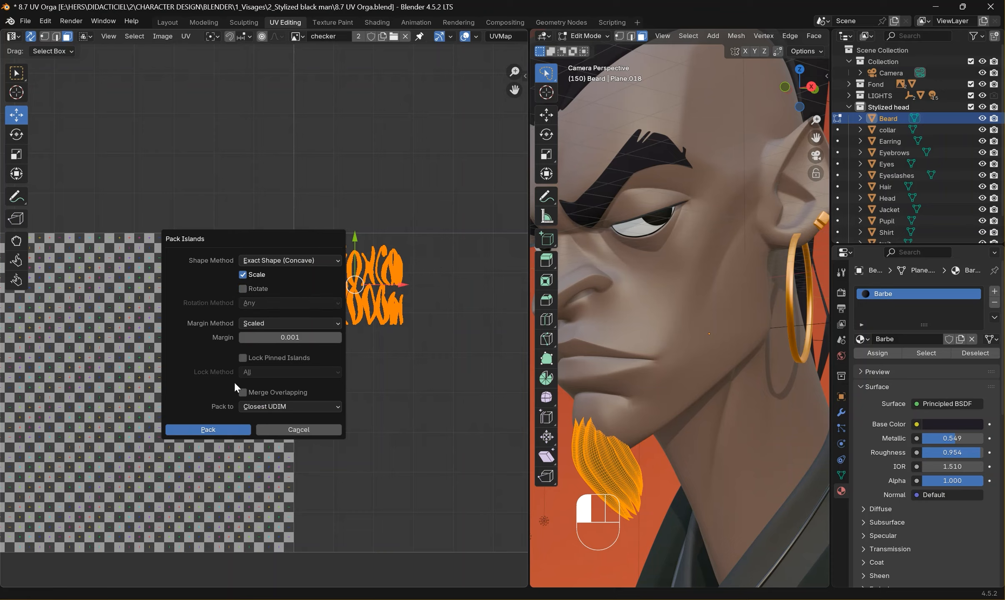
{"action": "left_click", "coordinate": [208, 429]}
Step: Scale the packed beard UVs down to about a quarter of the second tile's width and place them near its upper-left corner
{"action": "scroll", "coordinate": [424, 398], "scroll_direction": "up", "scroll_amount": 5}
{"action": "middle_click_drag", "start_coordinate": [459, 391], "coordinate": [446, 384], "text": "shift"}
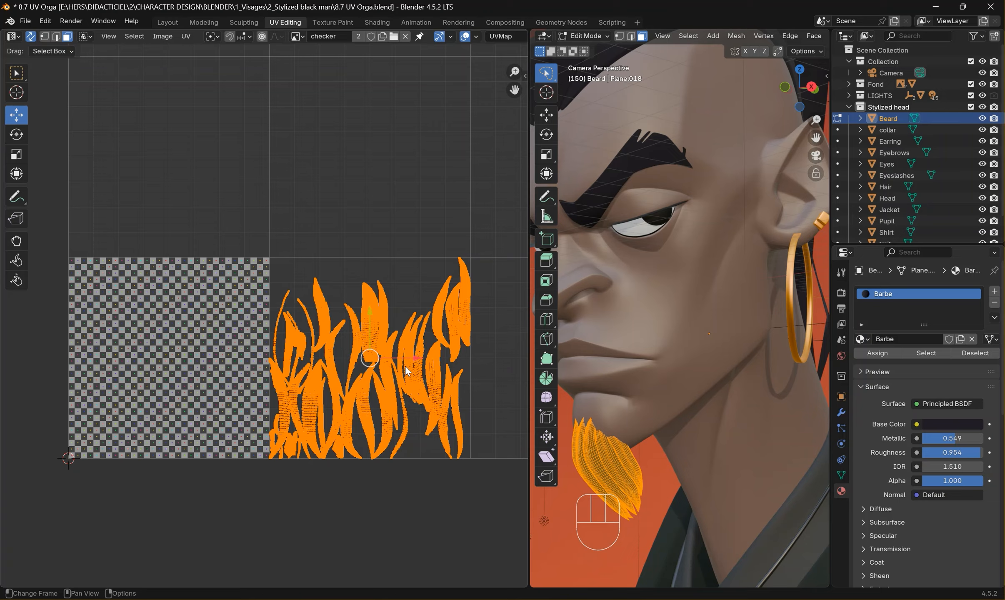
{"action": "scroll", "coordinate": [392, 367], "scroll_direction": "up", "scroll_amount": 2}
{"action": "middle_click_drag", "start_coordinate": [457, 371], "coordinate": [377, 338], "text": "shift"}
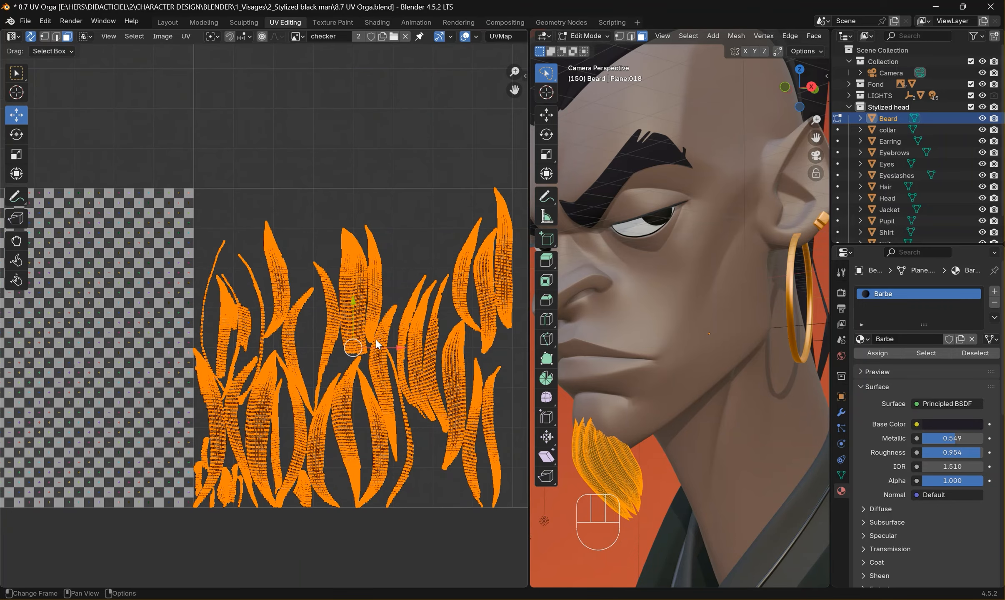
{"action": "key", "text": "s"}
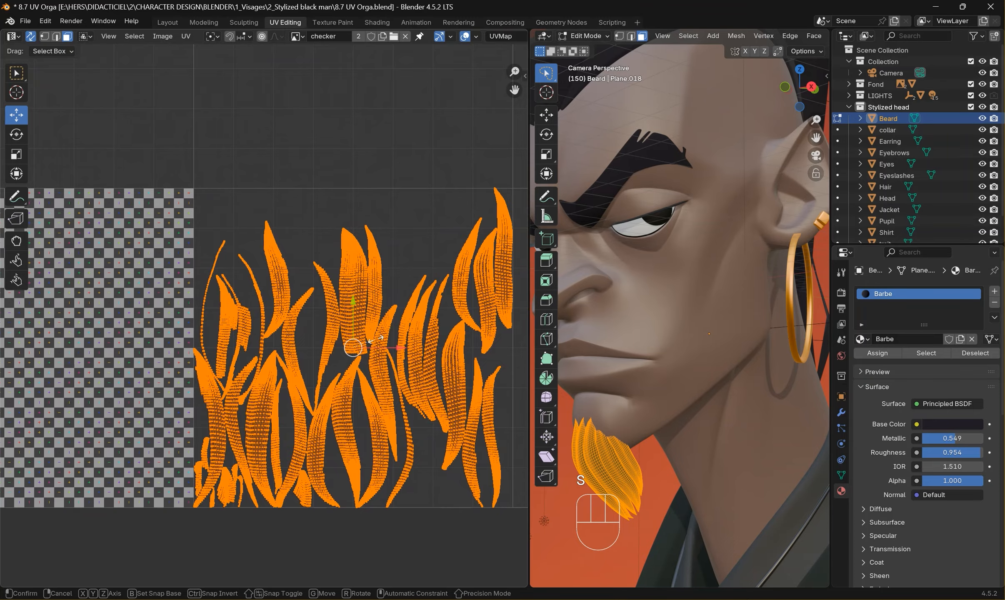
{"action": "left_click", "coordinate": [366, 352]}
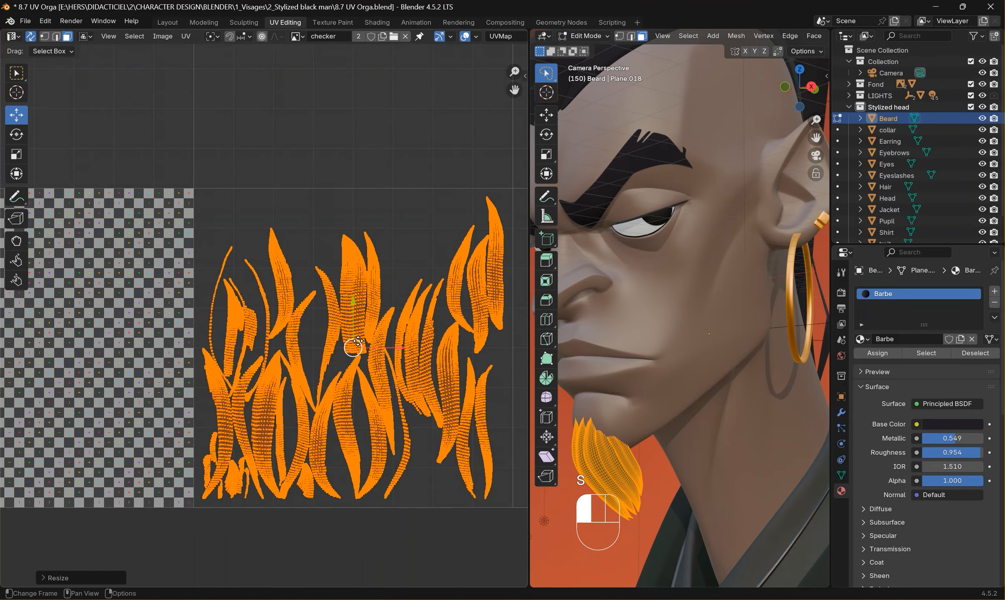
{"action": "key", "text": "g"}
{"action": "left_click", "coordinate": [364, 346]}
{"action": "key", "text": "s"}
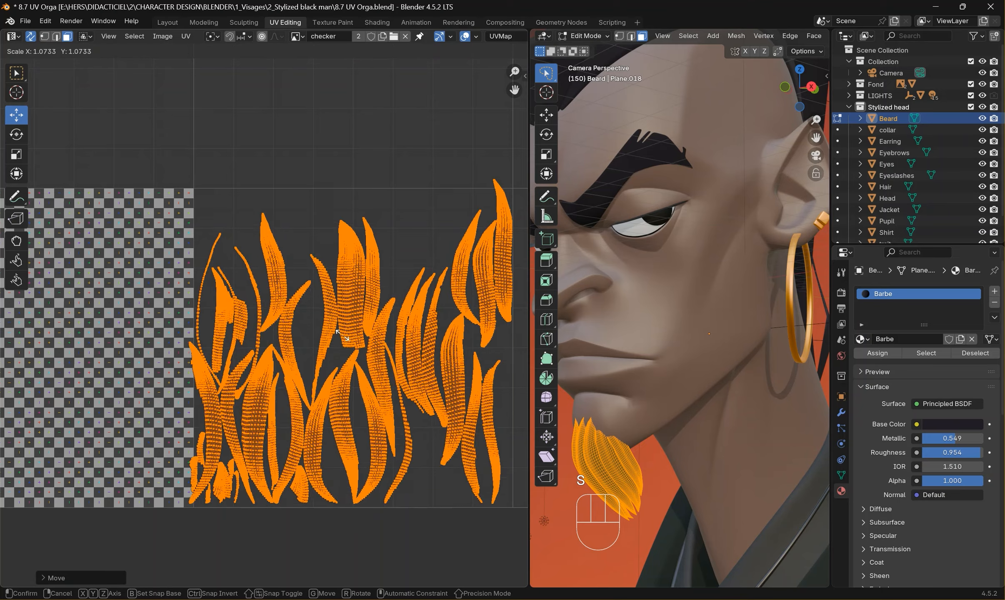
{"action": "left_click", "coordinate": [407, 383]}
{"action": "left_click_drag", "start_coordinate": [358, 341], "coordinate": [247, 235]}
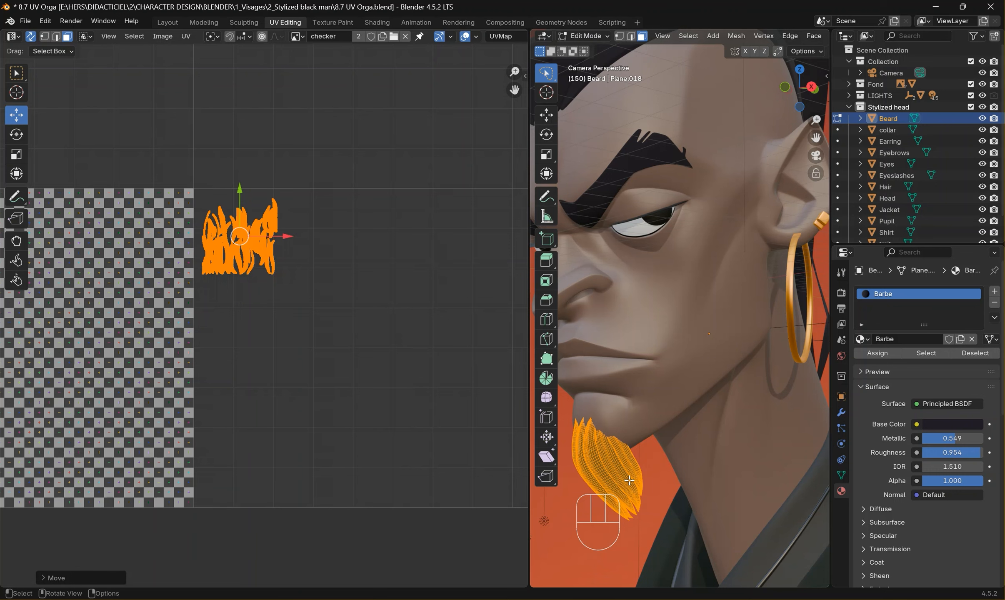
Step: Return to Object Mode, select the eyebrows, and frame the head with both eyebrows in view
{"action": "scroll", "coordinate": [310, 288], "scroll_direction": "down", "scroll_amount": 4}
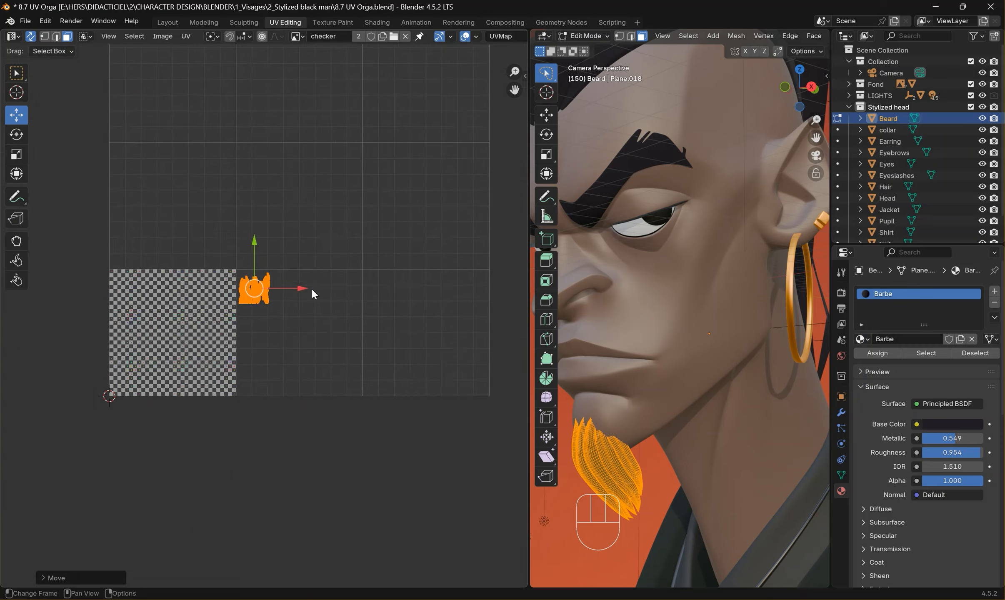
{"action": "key", "text": "Tab"}
{"action": "left_click", "coordinate": [634, 166]}
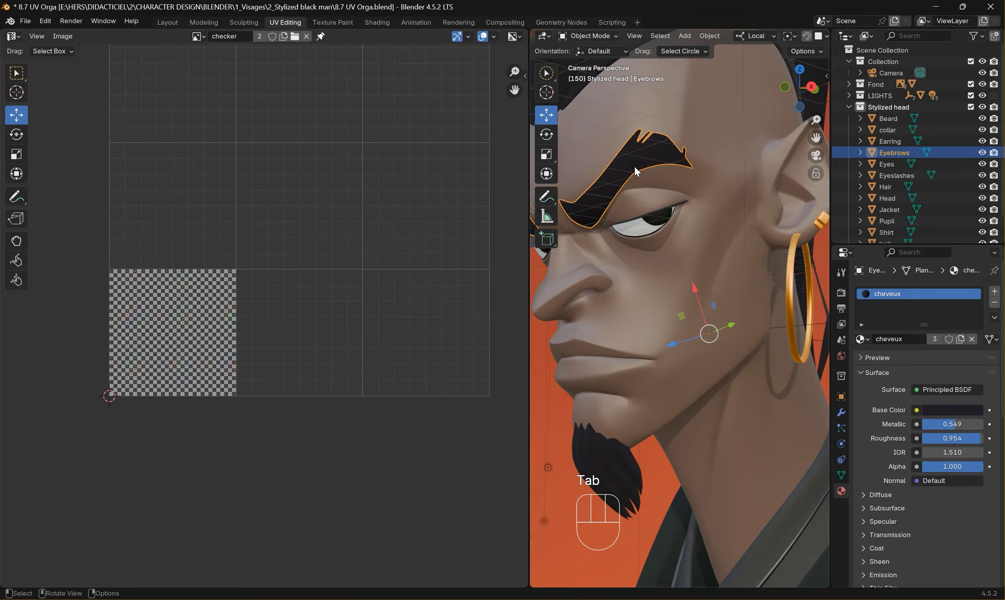
{"action": "middle_click_drag", "start_coordinate": [654, 180], "coordinate": [632, 187]}
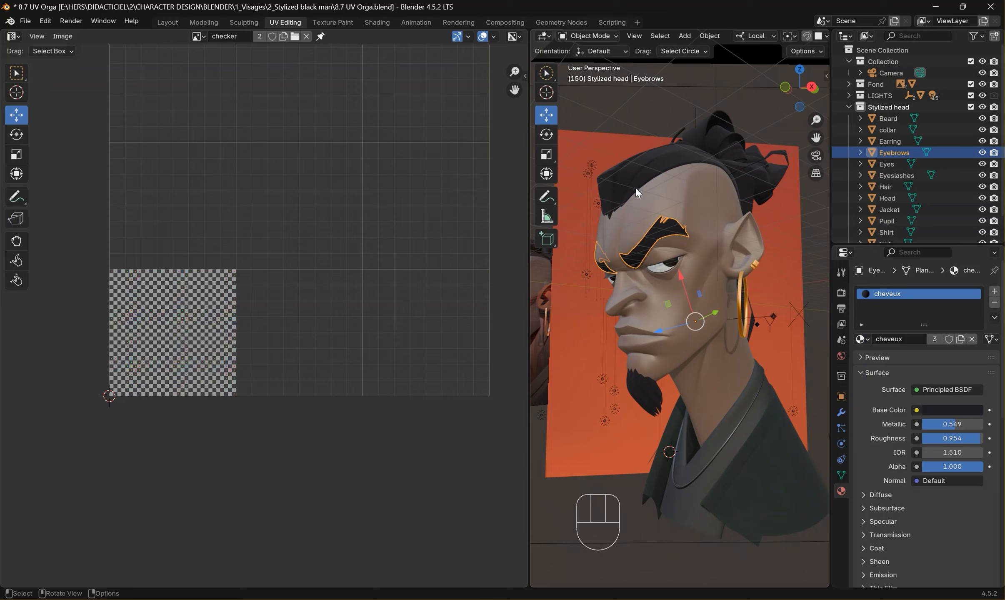
{"action": "scroll", "coordinate": [667, 220], "scroll_direction": "up", "scroll_amount": 2}
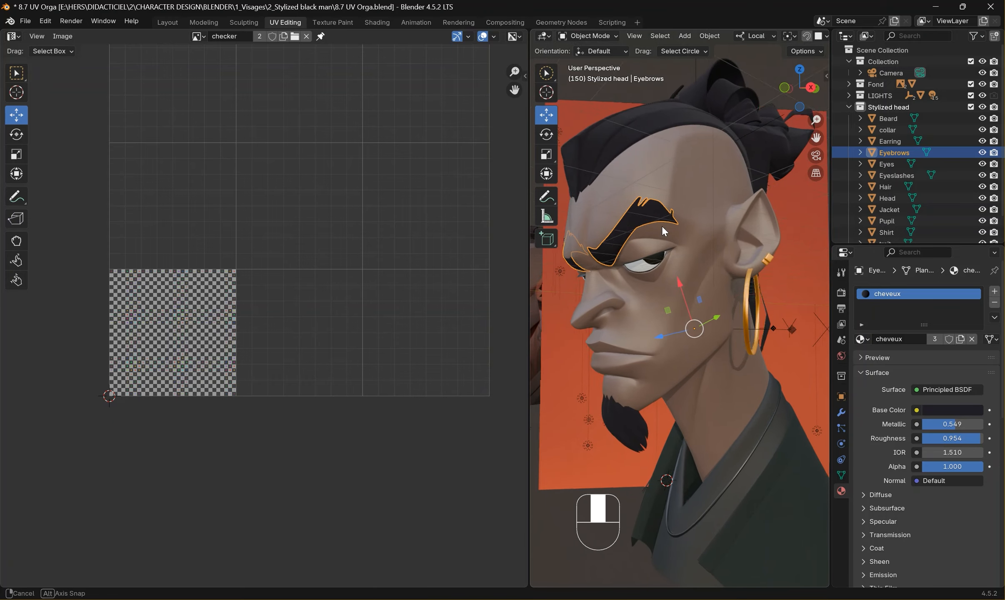
Step: Unwrap the whole eyebrows mesh with Smart UV Project at its default 66° angle limit, after enlarging the 3D viewport
{"action": "left_click_drag", "start_coordinate": [529, 228], "coordinate": [377, 213]}
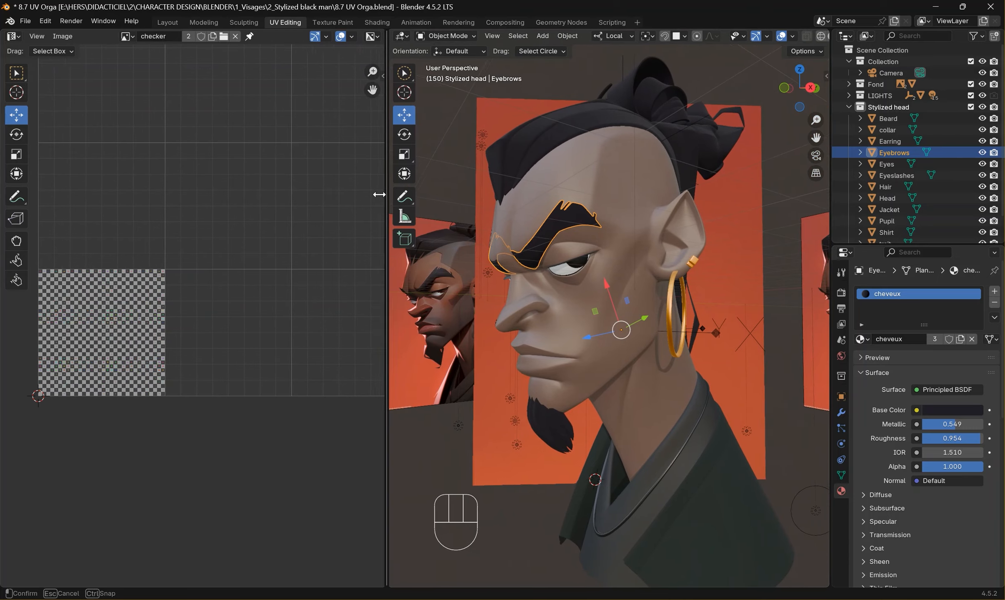
{"action": "middle_click_drag", "start_coordinate": [545, 305], "coordinate": [594, 280]}
{"action": "key", "text": "Tab"}
{"action": "key", "text": "a"}
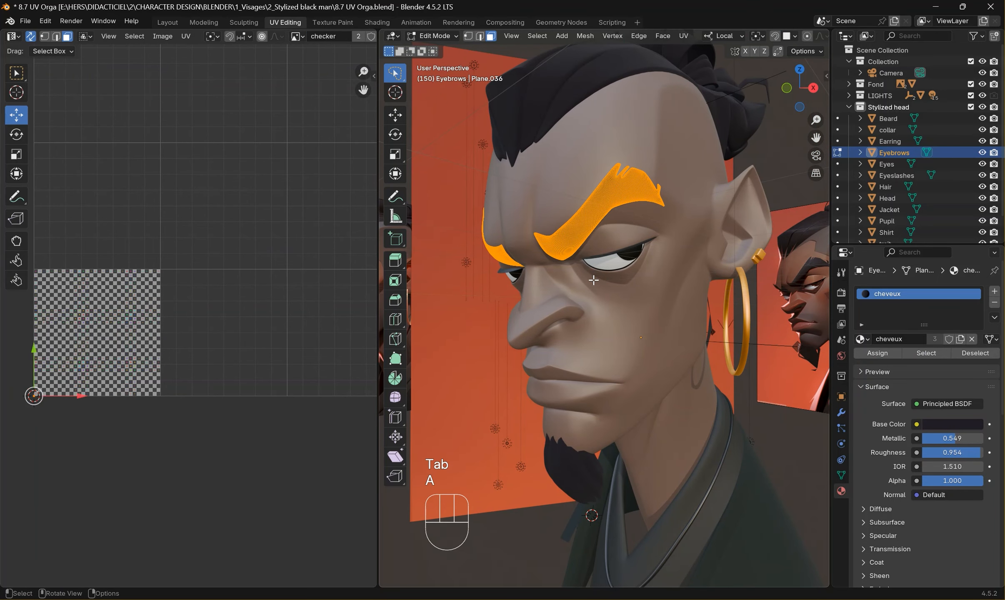
{"action": "left_click", "coordinate": [684, 36]}
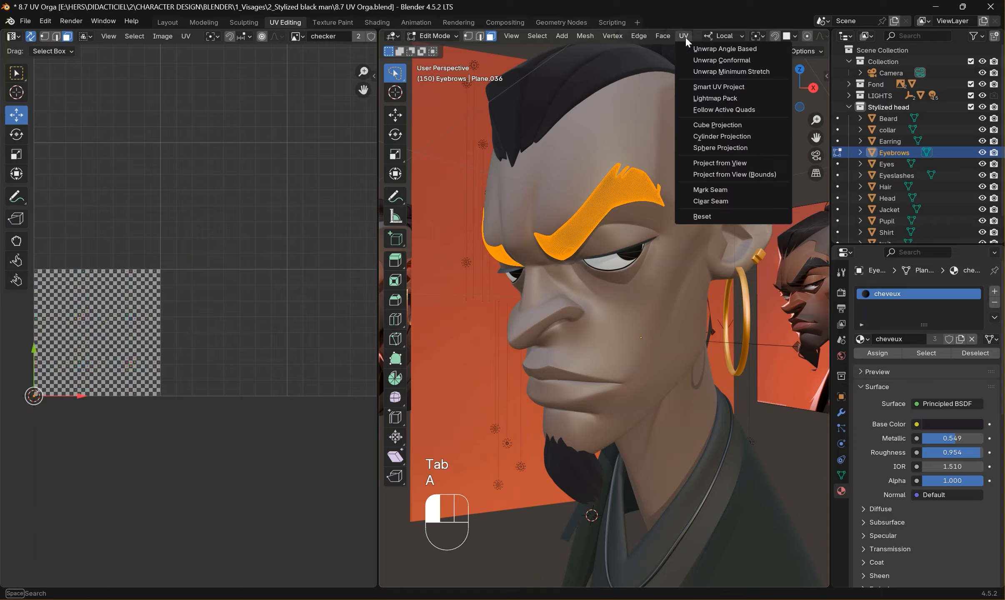
{"action": "left_click", "coordinate": [709, 86]}
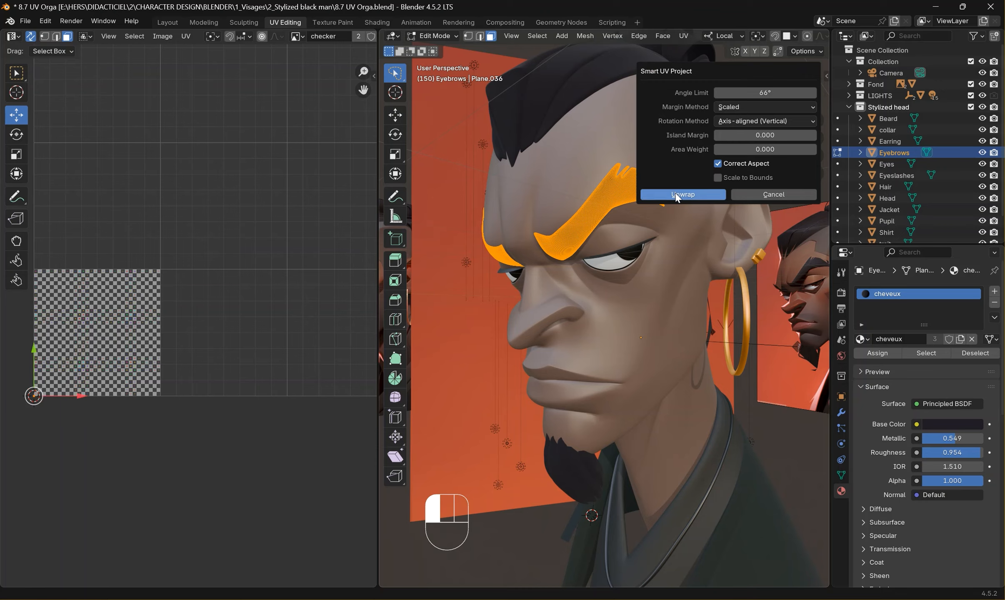
{"action": "left_click", "coordinate": [713, 194]}
Step: Scale the eyebrow UVs down to about two fifths of a tile, place them in the second tile's lower-left corner, and return to Object Mode
{"action": "middle_click_drag", "start_coordinate": [102, 334], "coordinate": [161, 371], "text": "shift"}
{"action": "key", "text": "g"}
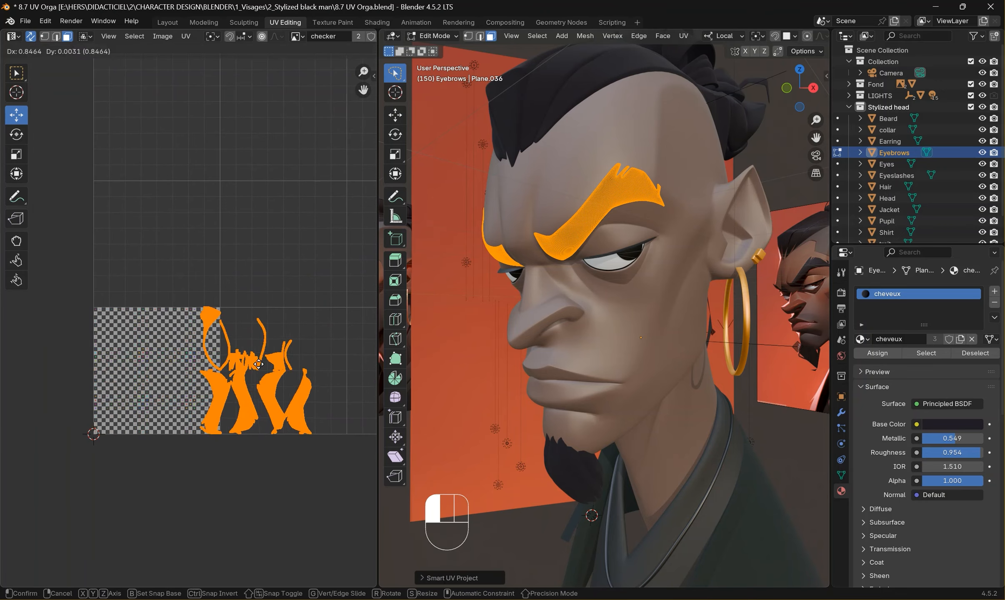
{"action": "left_click", "coordinate": [275, 370]}
{"action": "key", "text": "s"}
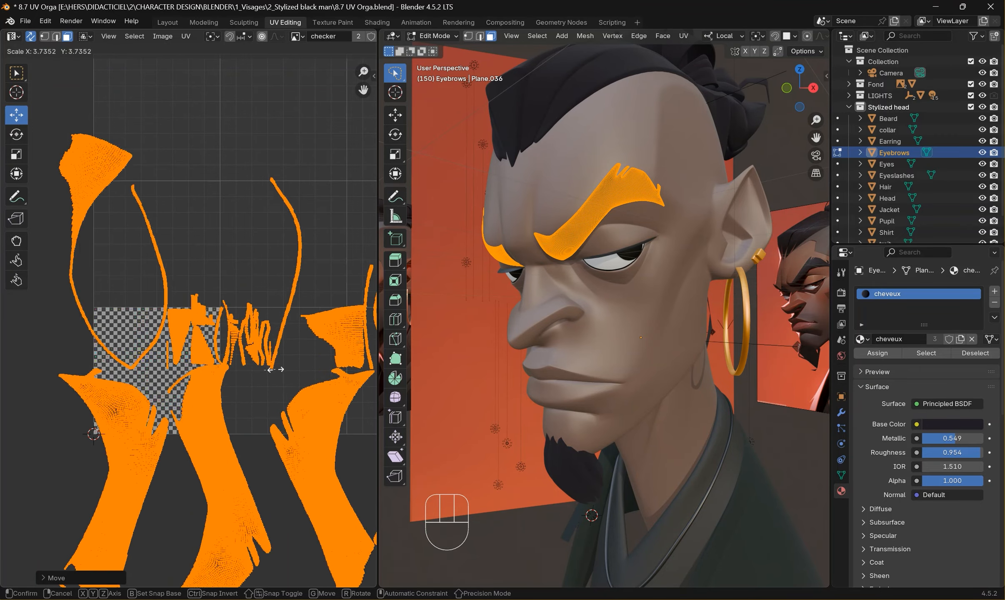
{"action": "left_click", "coordinate": [284, 380]}
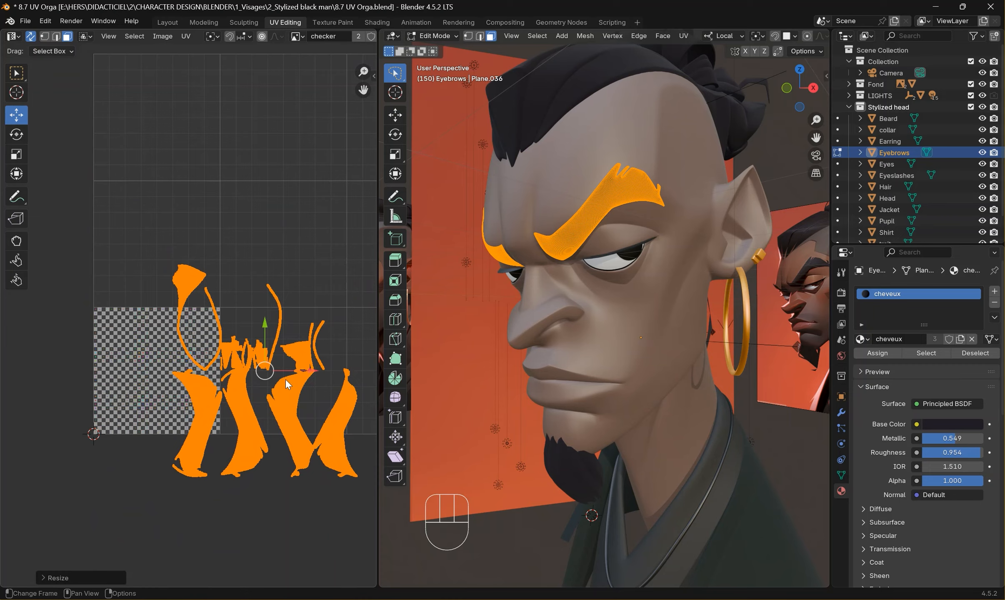
{"action": "key", "text": "s"}
{"action": "left_click", "coordinate": [268, 372]}
{"action": "left_click_drag", "start_coordinate": [267, 372], "coordinate": [260, 395]}
{"action": "key", "text": "s"}
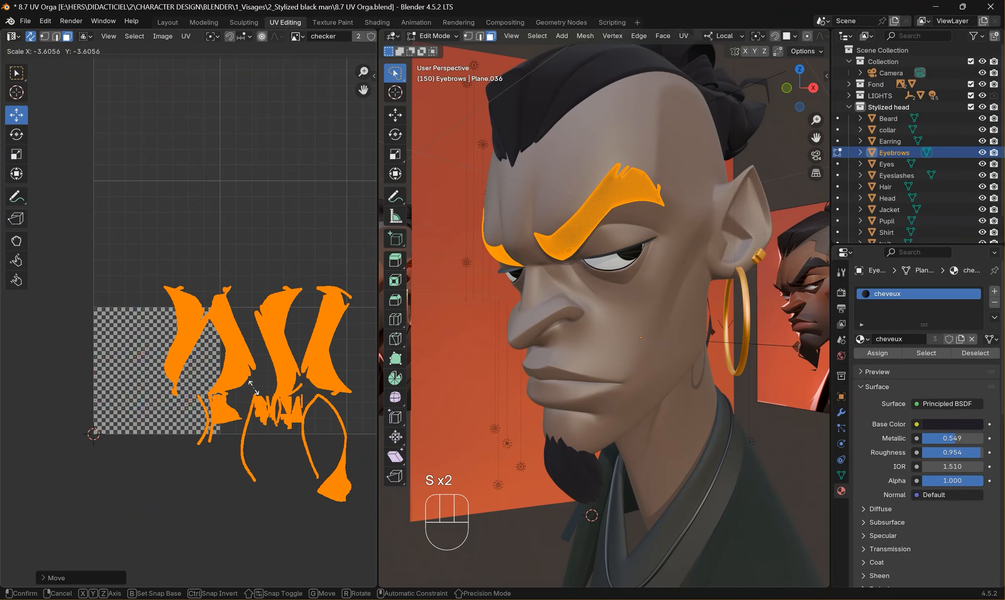
{"action": "key", "text": "shift"}
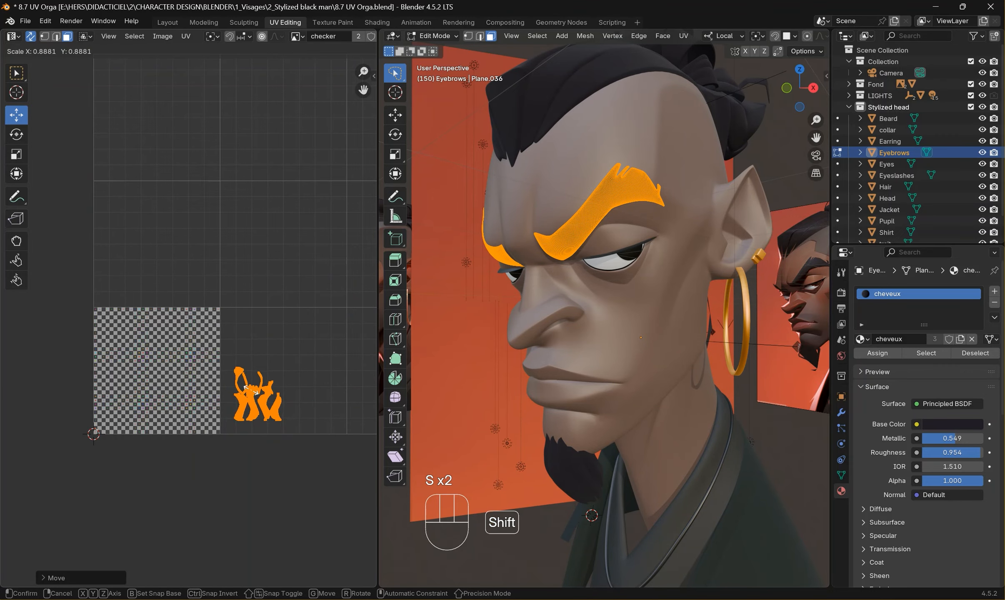
{"action": "left_click", "coordinate": [251, 390]}
{"action": "left_click_drag", "start_coordinate": [257, 394], "coordinate": [247, 400]}
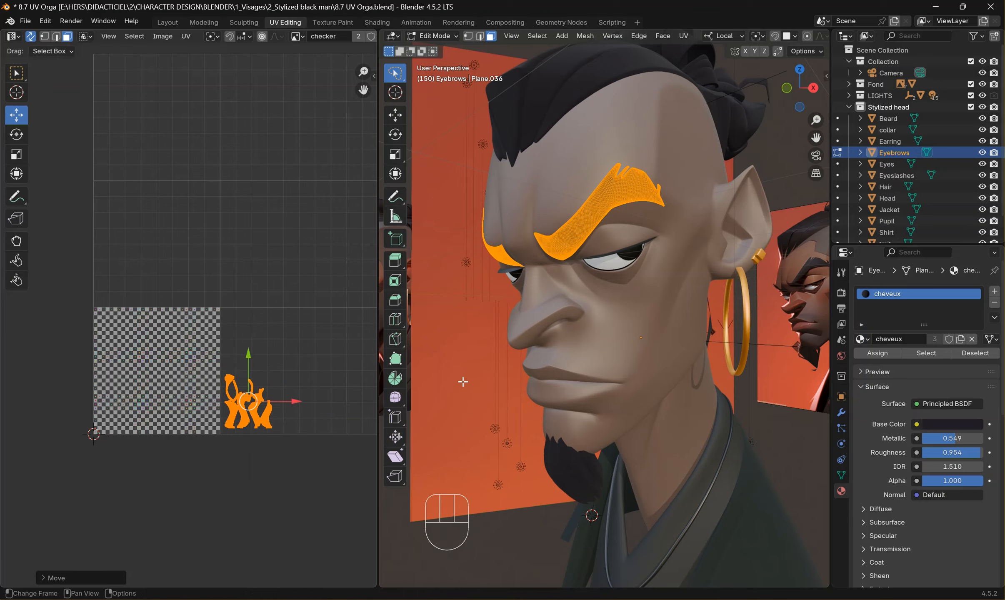
{"action": "key", "text": "Tab"}
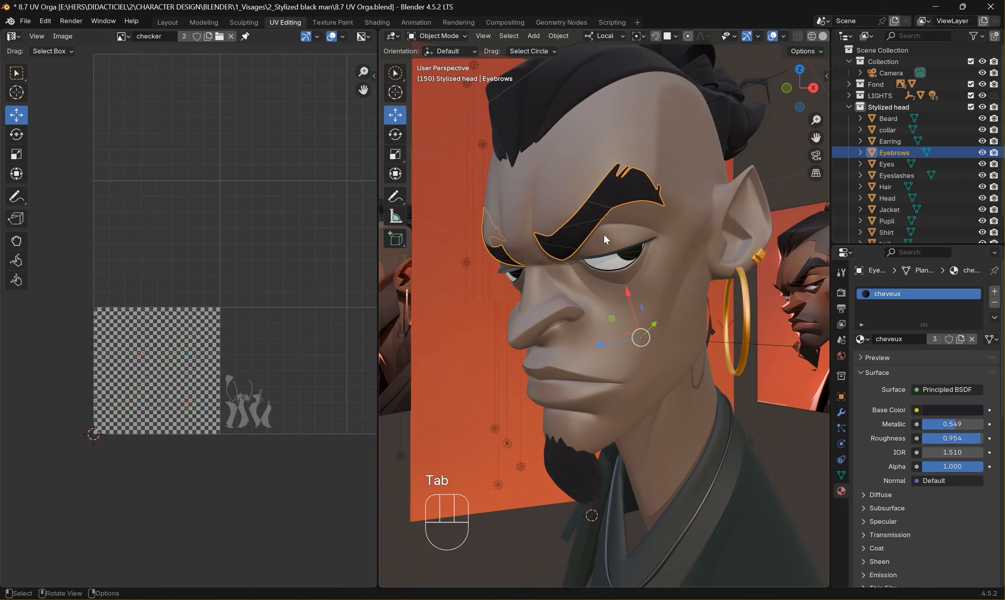
Step: Hide the beard, eyebrows and head objects to expose the remaining parts
{"action": "left_click", "coordinate": [558, 476]}
{"action": "left_click", "coordinate": [982, 120]}
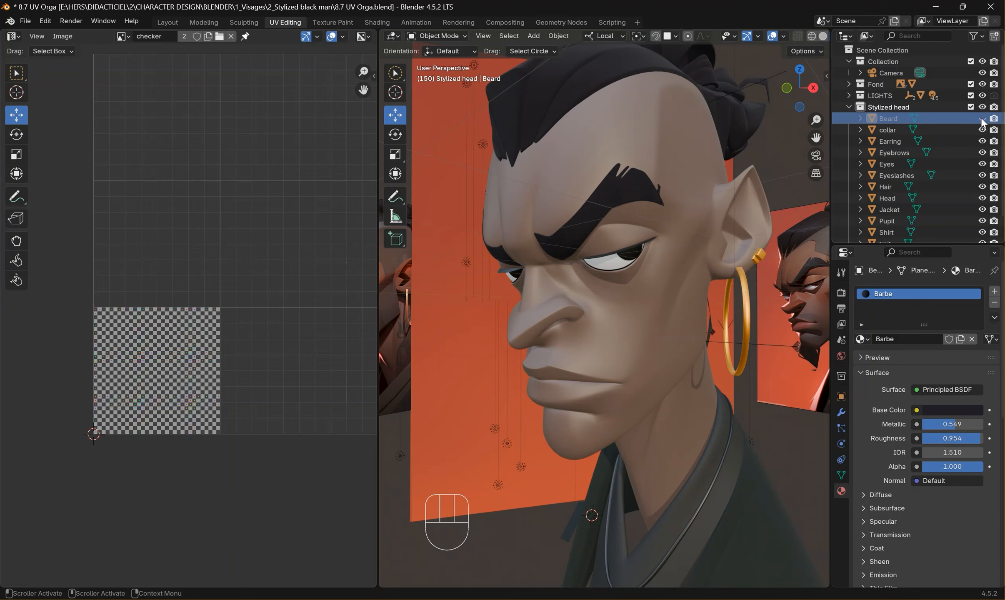
{"action": "left_click", "coordinate": [958, 153]}
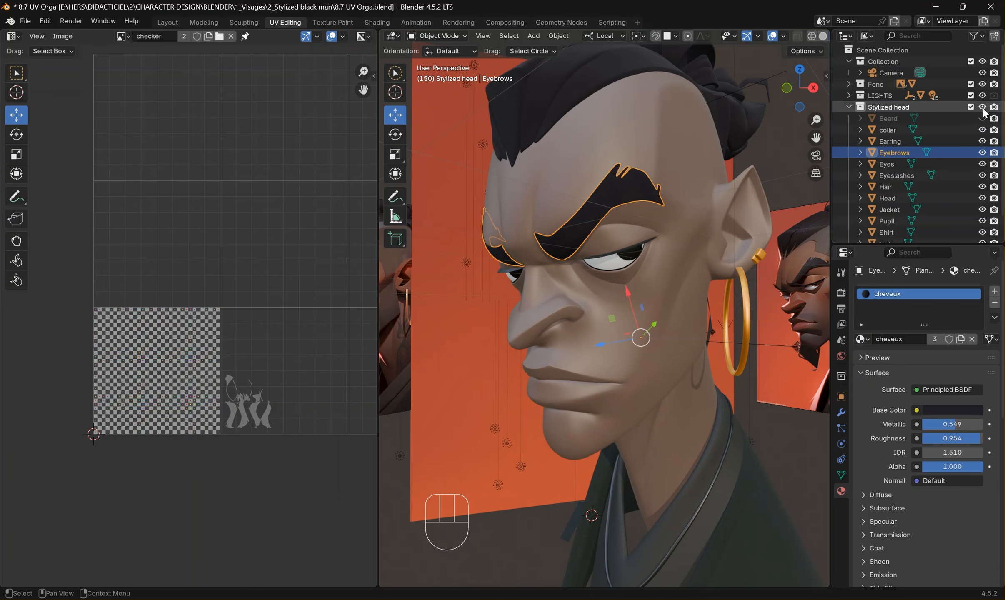
{"action": "left_click", "coordinate": [983, 107]}
{"action": "left_click", "coordinate": [983, 107]}
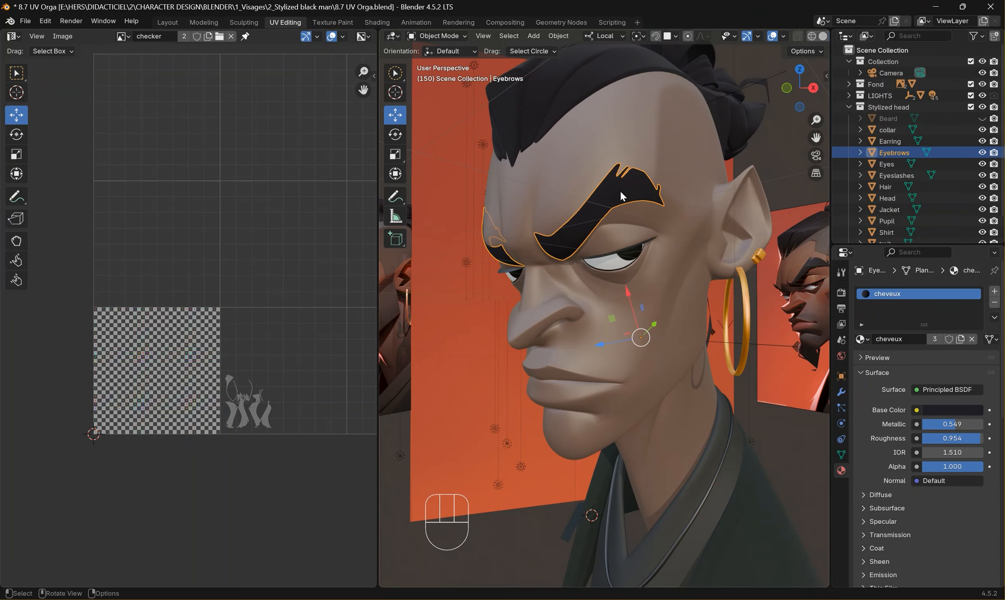
{"action": "left_click", "coordinate": [983, 154]}
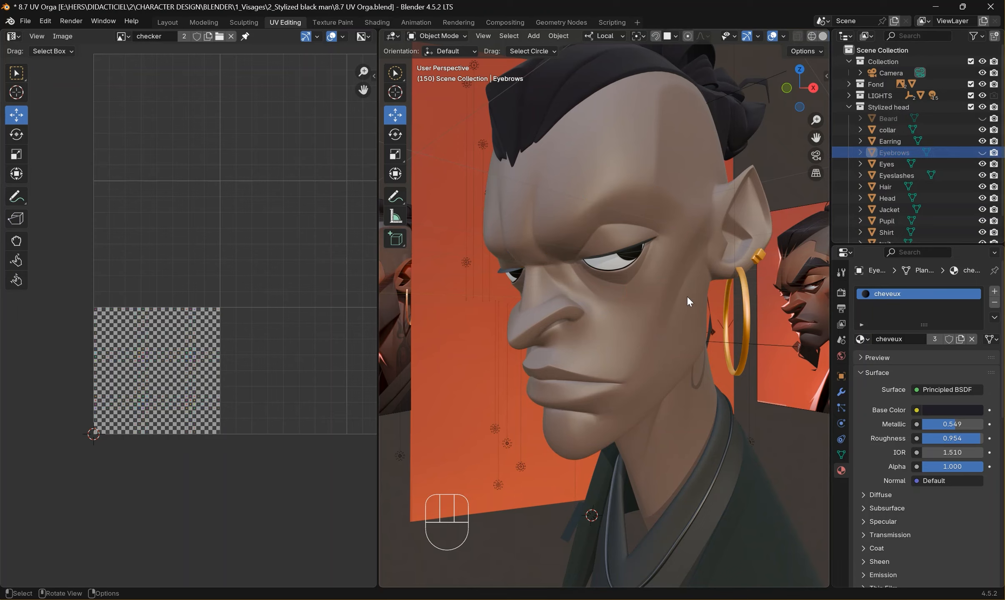
{"action": "left_click", "coordinate": [640, 312]}
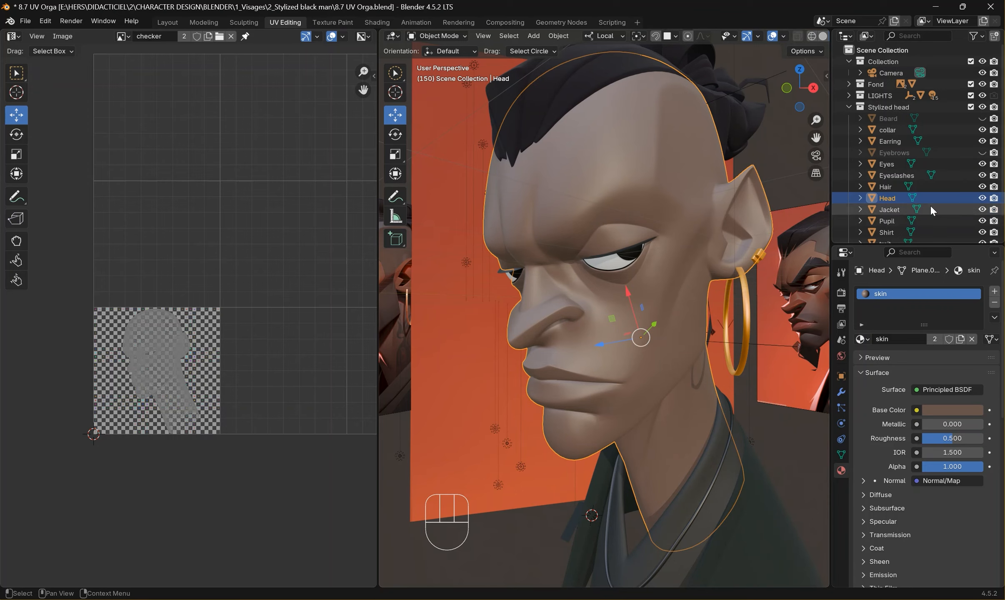
{"action": "left_click", "coordinate": [984, 198]}
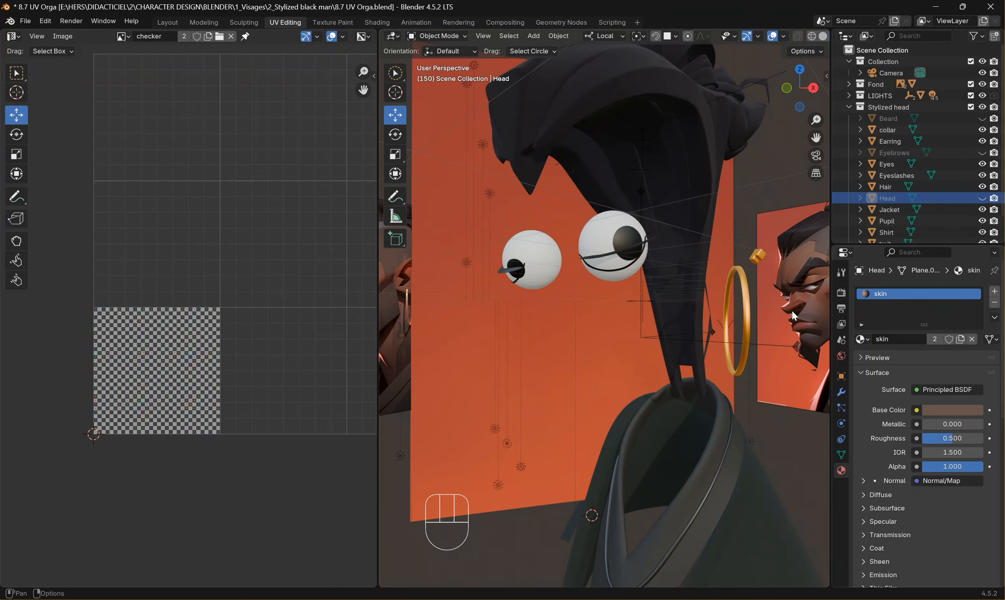
Step: Select the shirt and unwrap its whole mesh with Smart UV Project at the default settings
{"action": "middle_click_drag", "start_coordinate": [613, 475], "coordinate": [577, 376], "text": "shift"}
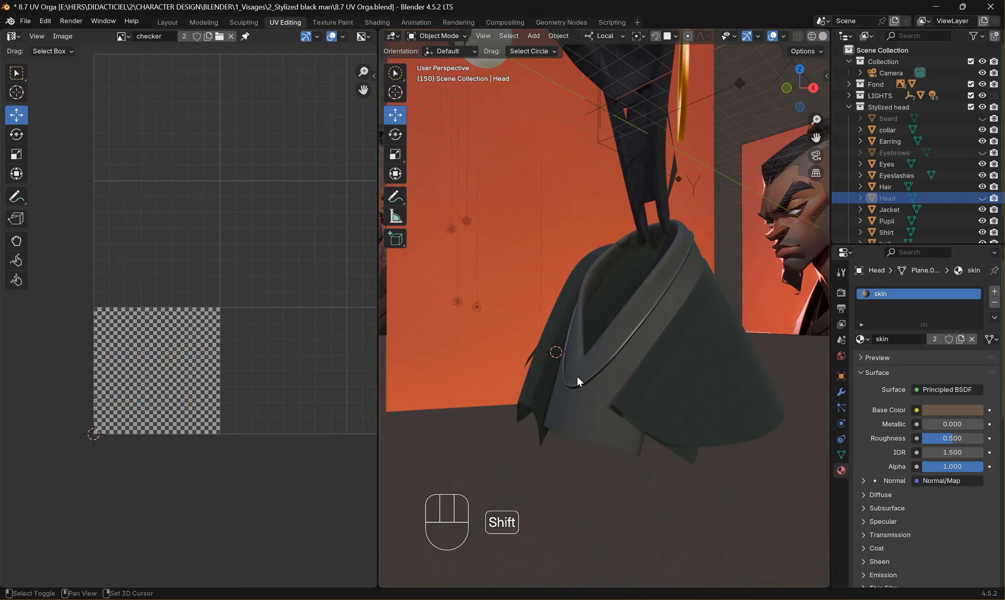
{"action": "left_click", "coordinate": [573, 424]}
{"action": "key", "text": "Tab"}
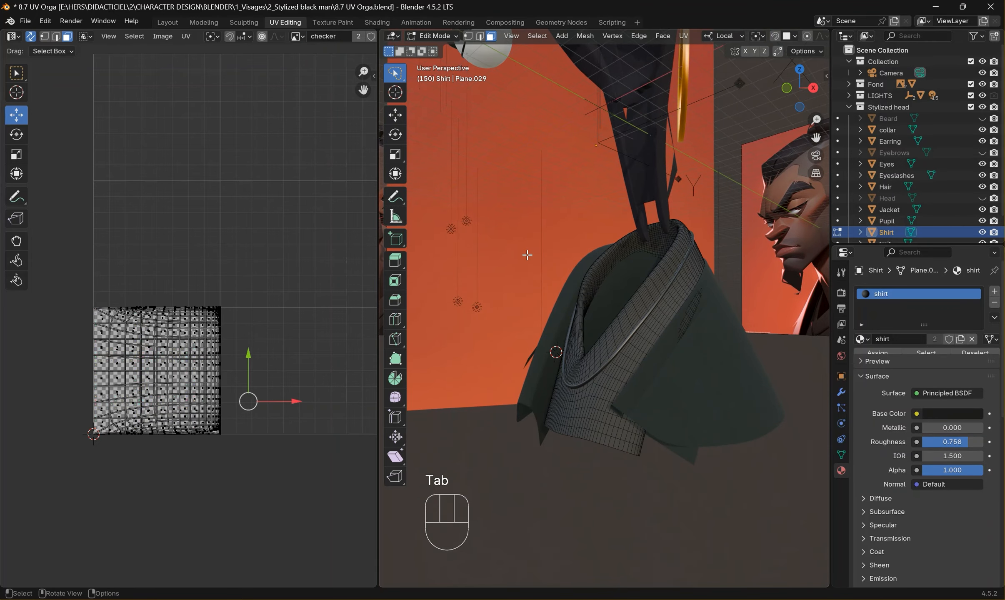
{"action": "key", "text": "a"}
{"action": "left_click", "coordinate": [684, 36]}
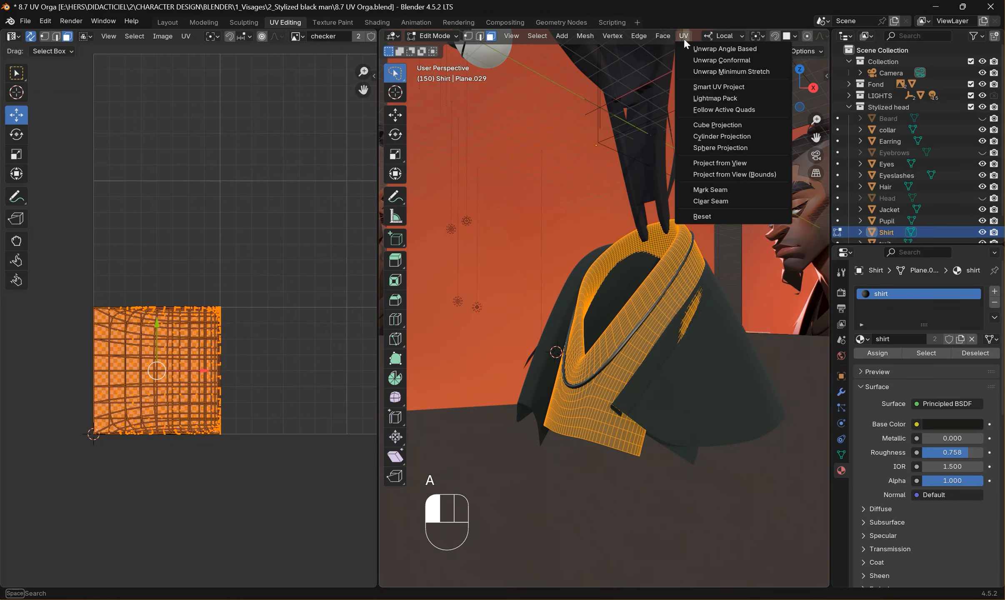
{"action": "left_click", "coordinate": [728, 85]}
{"action": "left_click", "coordinate": [718, 191]}
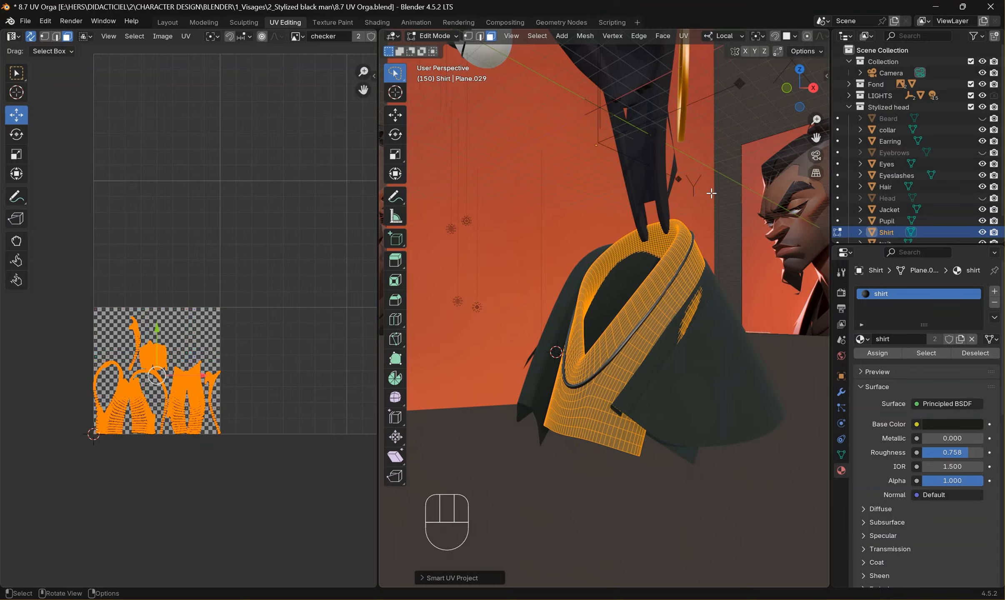
Step: Scale the shirt's UVs down and move them toward the upper-left of the tile above the first, finishing in Object Mode
{"action": "left_click_drag", "start_coordinate": [158, 335], "coordinate": [179, 199]}
{"action": "key", "text": "s"}
{"action": "left_click", "coordinate": [163, 228]}
{"action": "left_click_drag", "start_coordinate": [158, 238], "coordinate": [122, 206]}
{"action": "key", "text": "Tab"}
Step: Select the jacket and unwrap its whole mesh with Smart UV Project at a 66° angle limit
{"action": "left_click", "coordinate": [728, 371]}
{"action": "key", "text": "Tab"}
{"action": "key", "text": "a"}
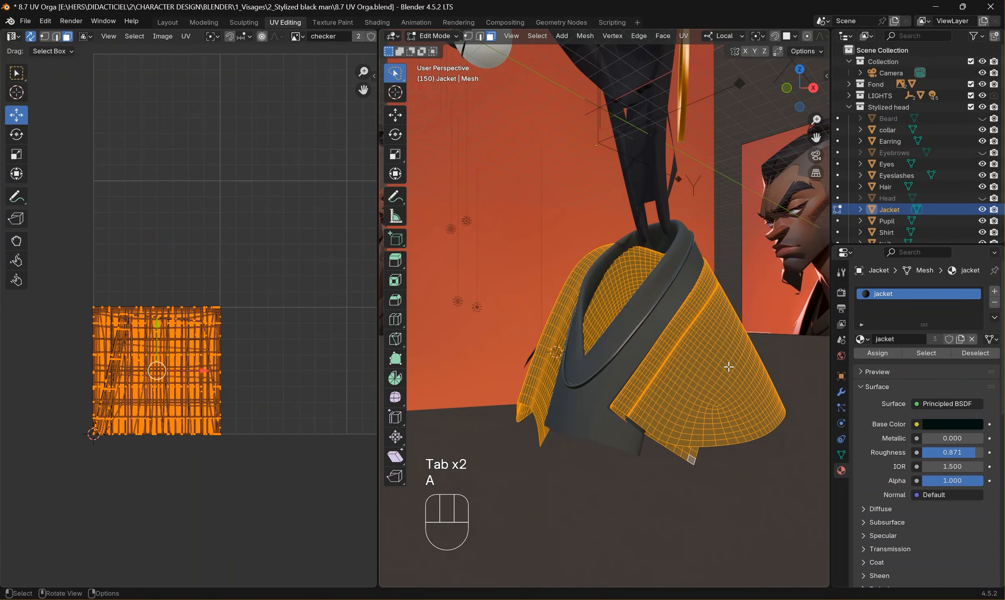
{"action": "left_click", "coordinate": [683, 37]}
{"action": "left_click", "coordinate": [726, 86]}
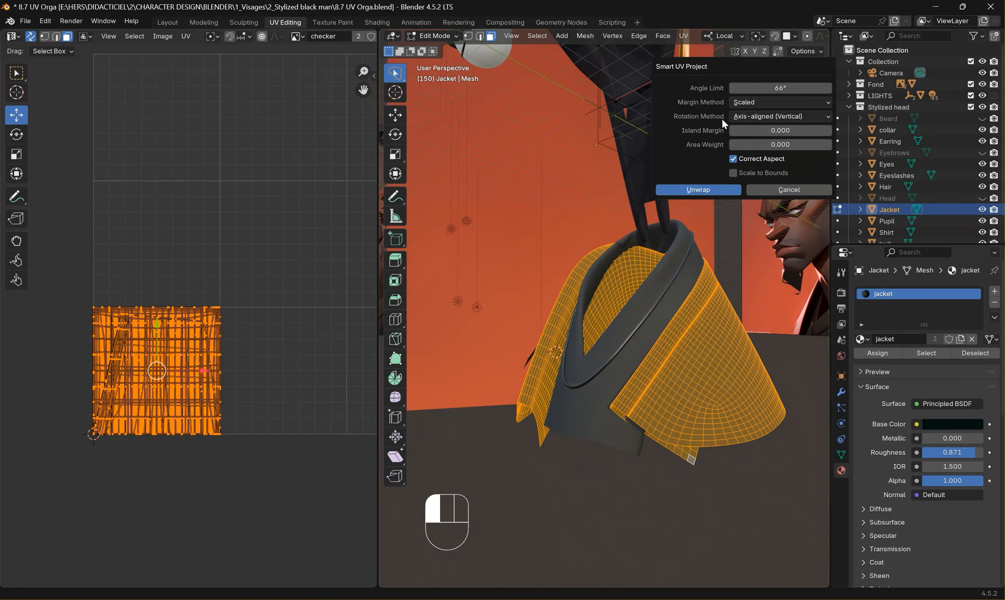
{"action": "left_click", "coordinate": [717, 194]}
Step: Scale the jacket's UVs down and move them into the tile above the first, beside the shirt's, finishing in Object Mode
{"action": "key", "text": "s"}
{"action": "left_click", "coordinate": [170, 362]}
{"action": "left_click_drag", "start_coordinate": [154, 369], "coordinate": [171, 201]}
{"action": "key", "text": "Tab"}
Step: Hide the jacket and the shirt so only the collar remains around the neck
{"action": "key", "text": "h"}
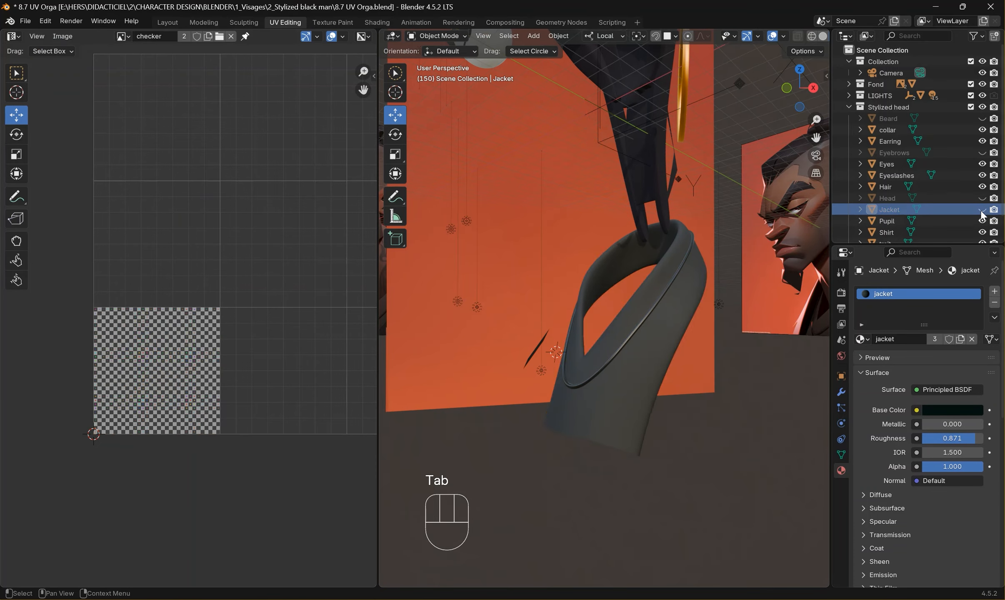
{"action": "left_click", "coordinate": [596, 398]}
{"action": "key", "text": "h"}
Step: Unwrap the whole collar mesh with Smart UV Project and move its UVs up toward the tile above the first
{"action": "left_click", "coordinate": [594, 380]}
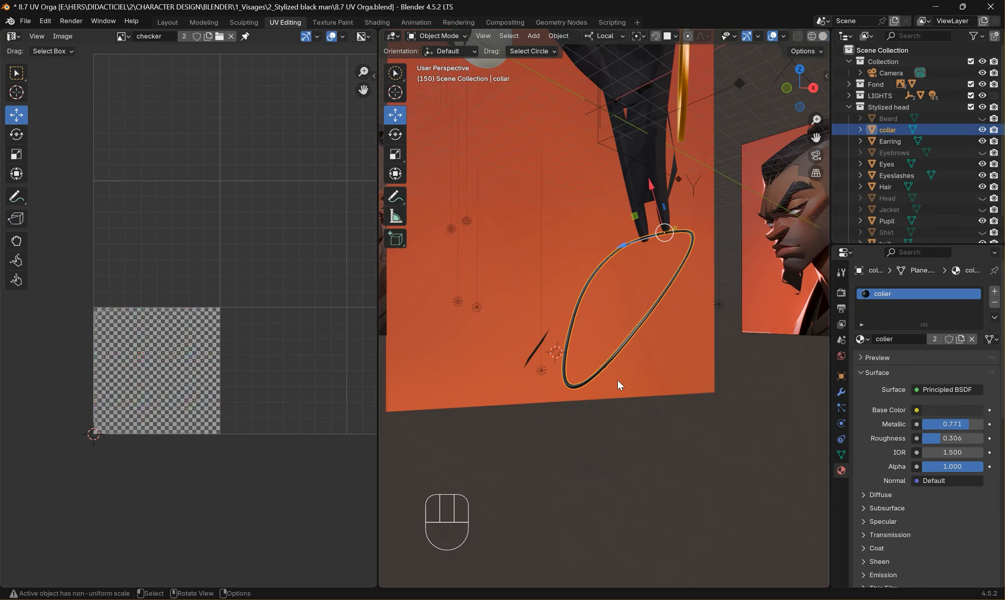
{"action": "key", "text": "Tab"}
{"action": "key", "text": "a"}
{"action": "left_click", "coordinate": [684, 35]}
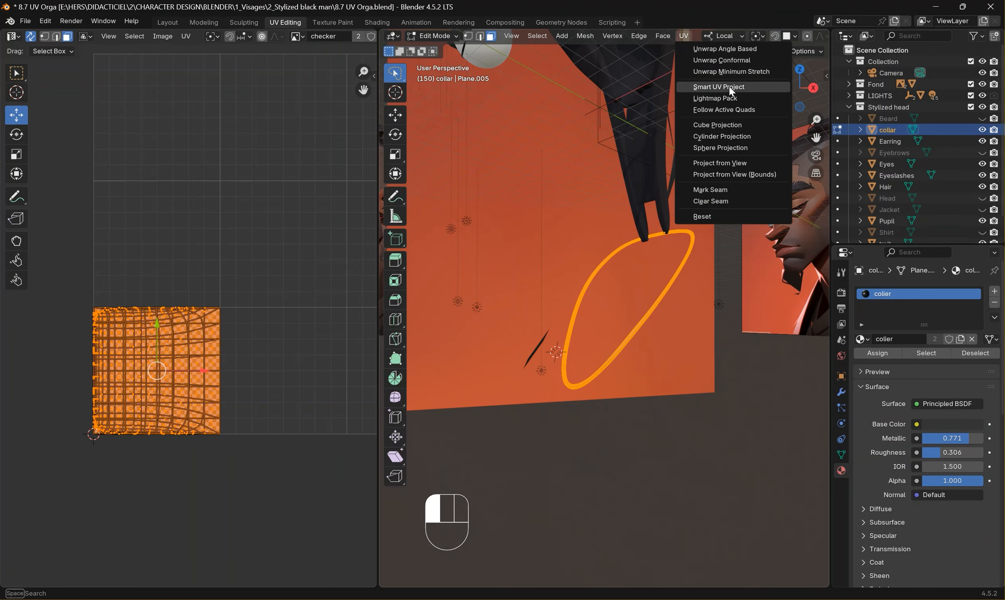
{"action": "left_click", "coordinate": [704, 85]}
{"action": "left_click", "coordinate": [708, 192]}
{"action": "left_click_drag", "start_coordinate": [177, 372], "coordinate": [178, 277]}
{"action": "key", "text": "s"}
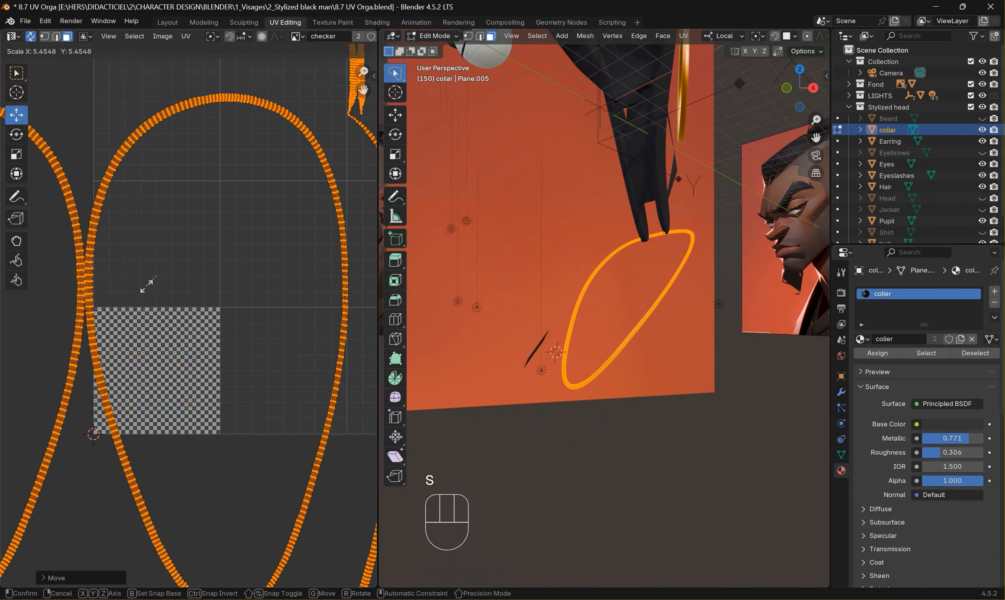
{"action": "left_click", "coordinate": [224, 283]}
{"action": "key", "text": "ctrl+z"}
Step: Scale the collar's UVs to about a third of a tile, place them lower-left in the tile above the first, and hide the collar
{"action": "key", "text": "s"}
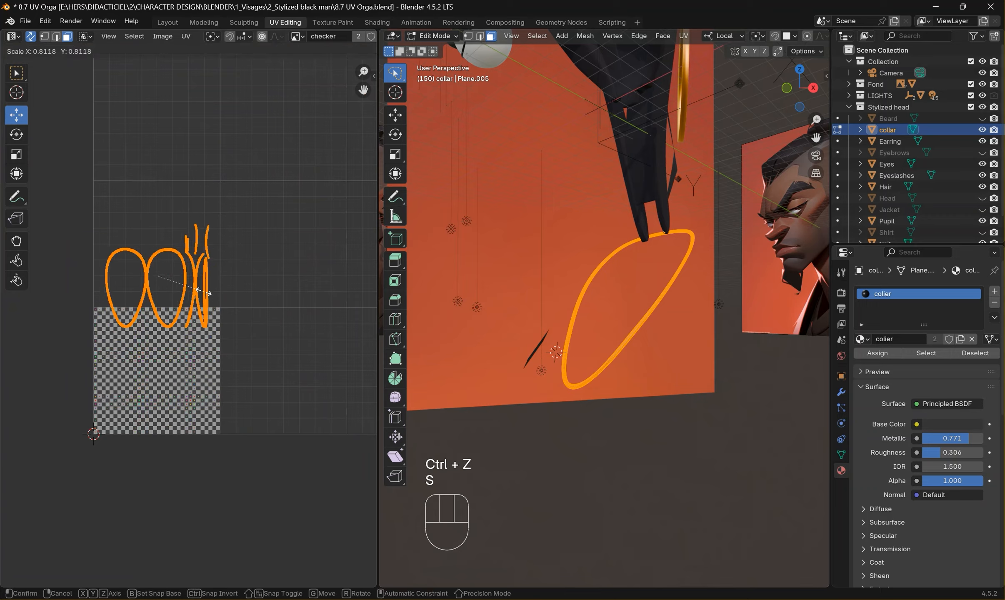
{"action": "left_click", "coordinate": [181, 278]}
{"action": "left_click_drag", "start_coordinate": [151, 270], "coordinate": [115, 275]}
{"action": "left_click", "coordinate": [168, 273]}
{"action": "key", "text": "Tab"}
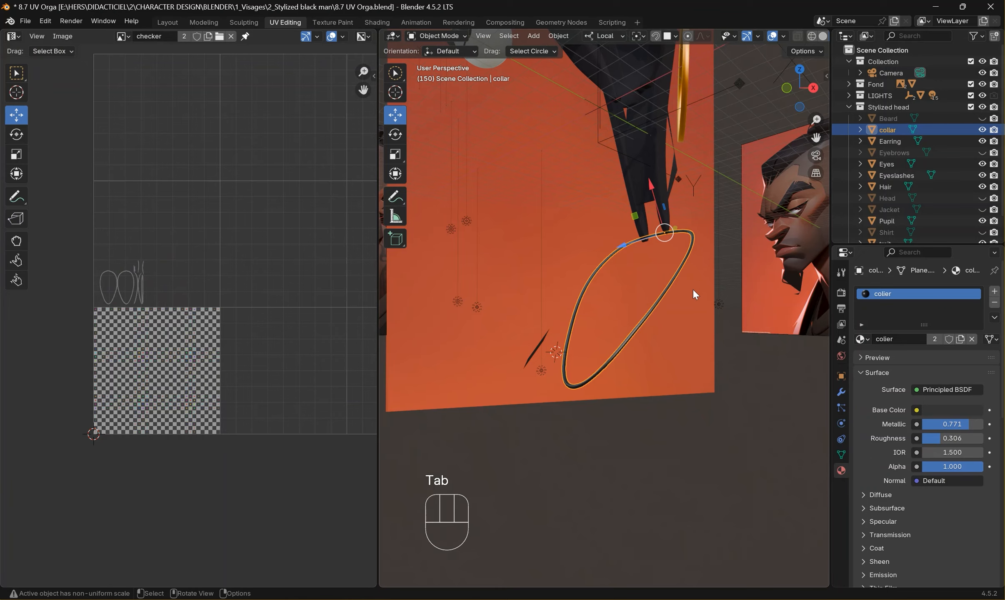
{"action": "left_click", "coordinate": [982, 130]}
Step: Select the hair and unwrap its whole mesh with Smart UV Project at the default settings
{"action": "left_click", "coordinate": [536, 352]}
{"action": "left_click", "coordinate": [643, 190]}
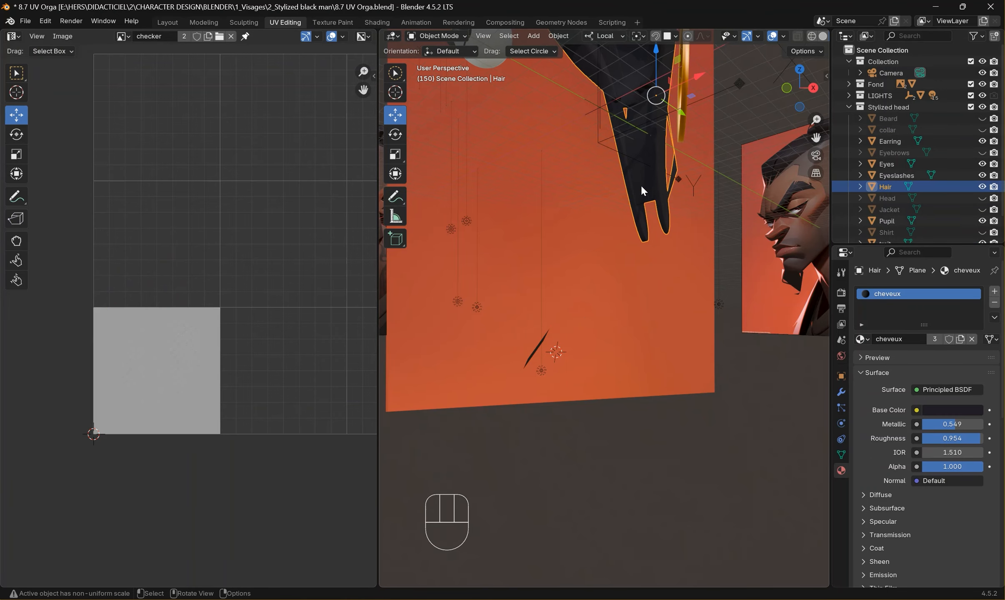
{"action": "middle_click_drag", "start_coordinate": [646, 205], "coordinate": [665, 431], "text": "shift"}
{"action": "key", "text": "Tab"}
{"action": "key", "text": "a"}
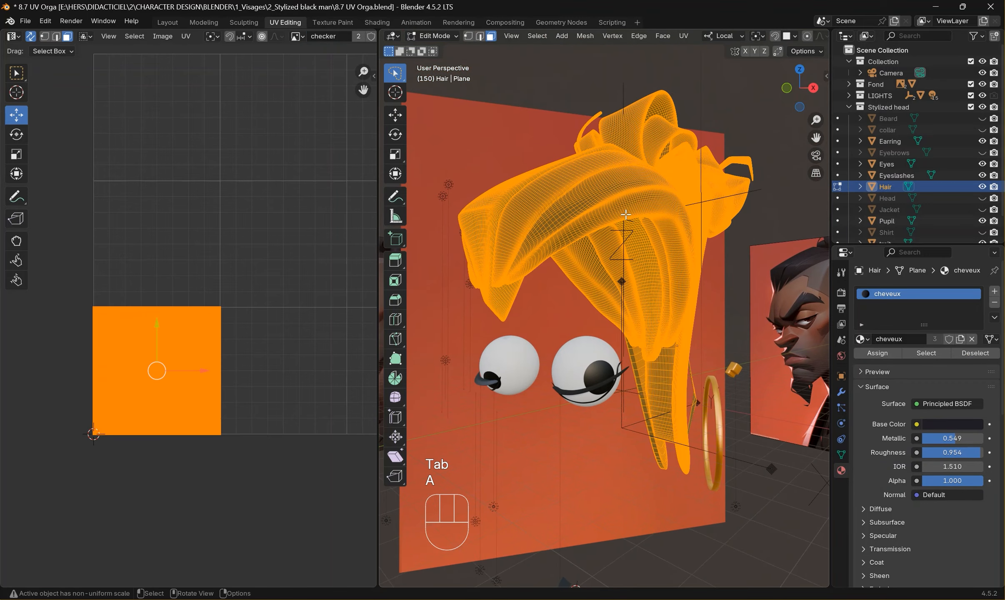
{"action": "left_click", "coordinate": [684, 36]}
{"action": "left_click", "coordinate": [688, 87]}
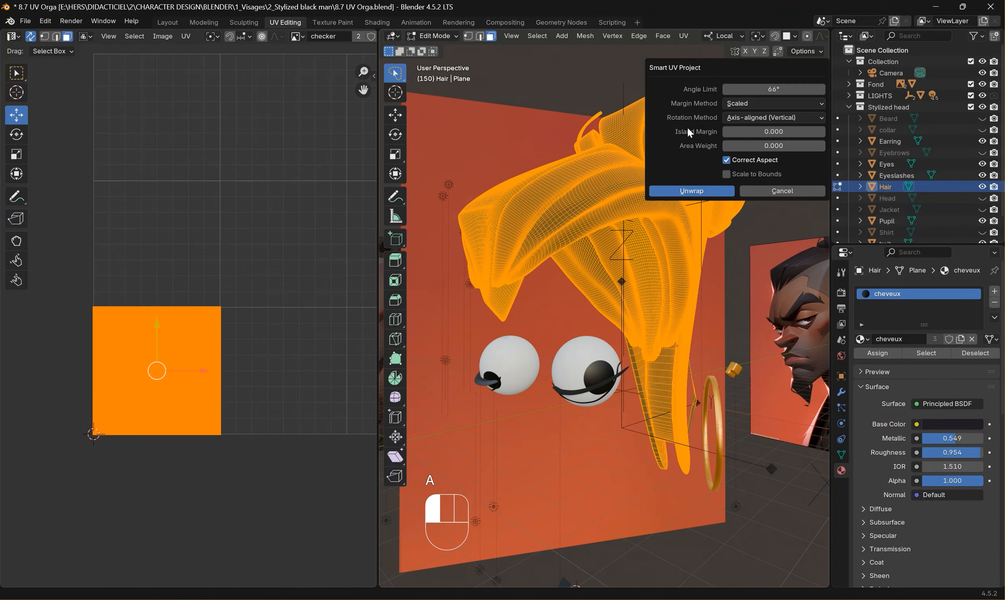
{"action": "left_click", "coordinate": [707, 195]}
{"action": "key", "text": "s"}
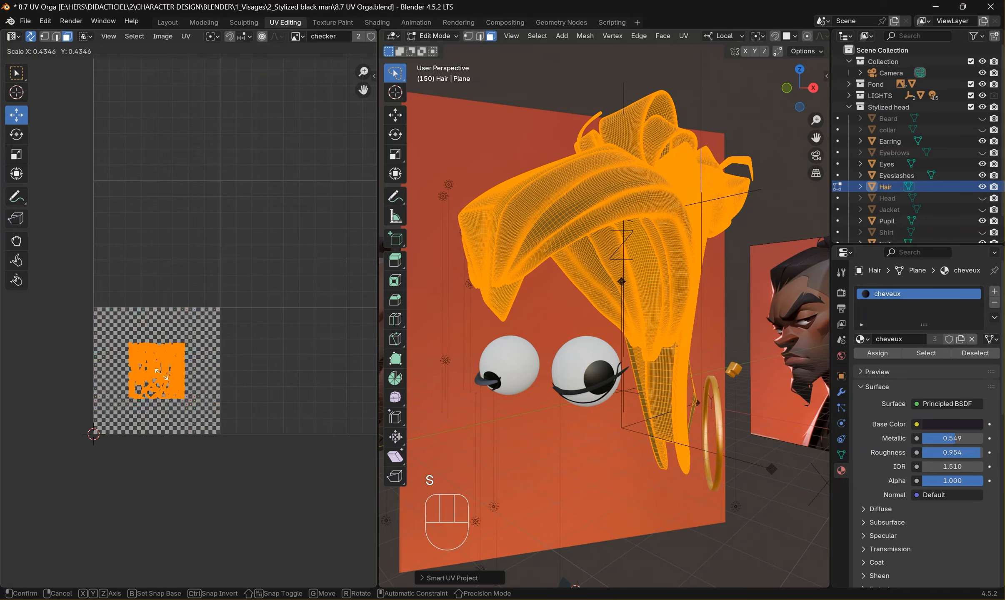
{"action": "left_click", "coordinate": [264, 370]}
{"action": "key", "text": "ctrl+z"}
Step: Move the hair's UVs into the tile diagonally above the first and scale them down to about a fifth of the tile's width
{"action": "left_click_drag", "start_coordinate": [155, 368], "coordinate": [277, 247]}
{"action": "key", "text": "s"}
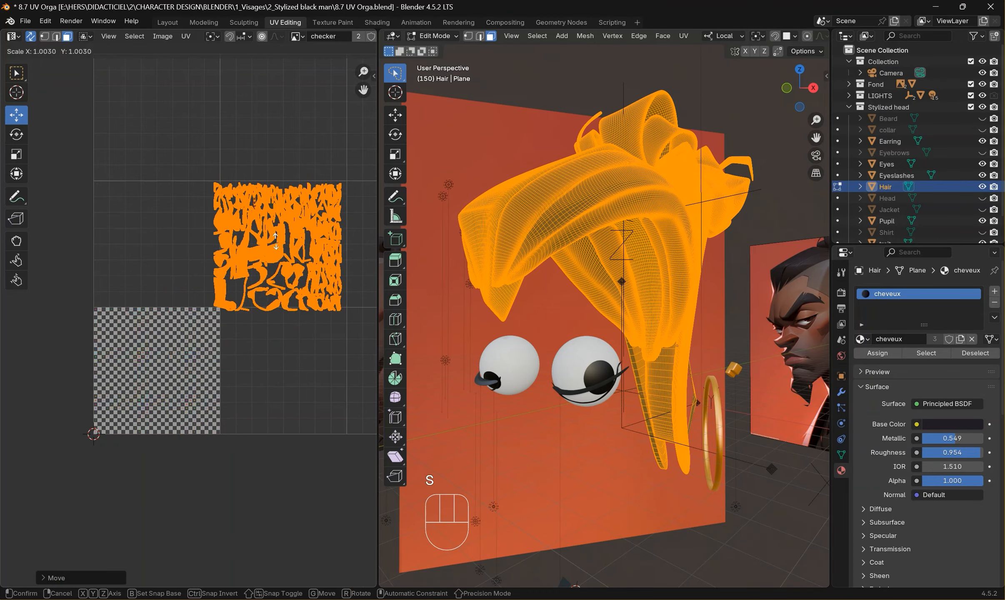
{"action": "left_click", "coordinate": [309, 250]}
{"action": "scroll", "coordinate": [309, 252], "scroll_direction": "up", "scroll_amount": 3}
{"action": "middle_click_drag", "start_coordinate": [309, 252], "coordinate": [135, 352], "text": "shift"}
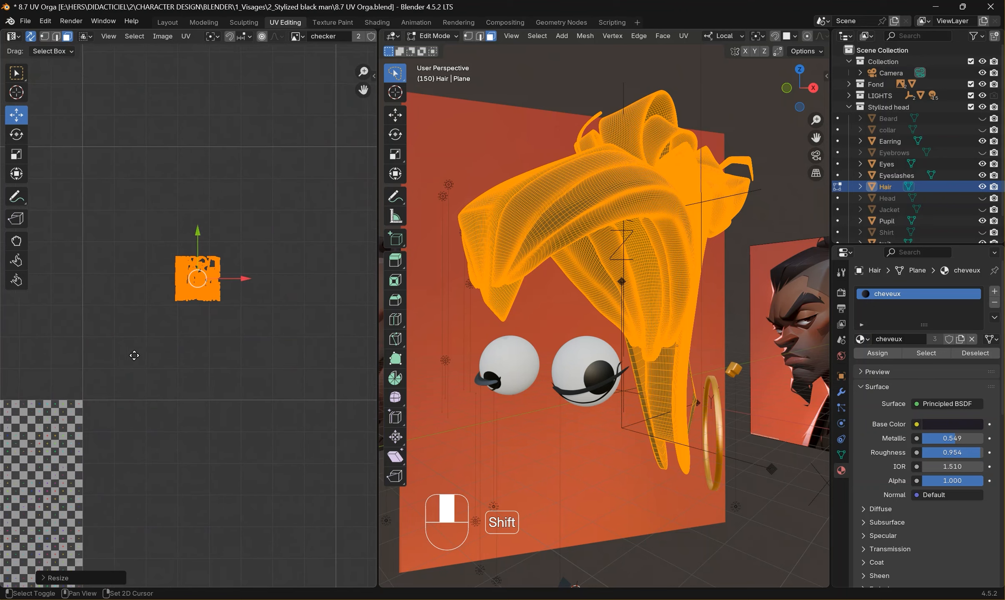
Step: Undo the hair UVs' last reduction, fit them just inside the tile diagonally above the first, and hide the hair
{"action": "key", "text": "ctrl+z"}
{"action": "key", "text": "s"}
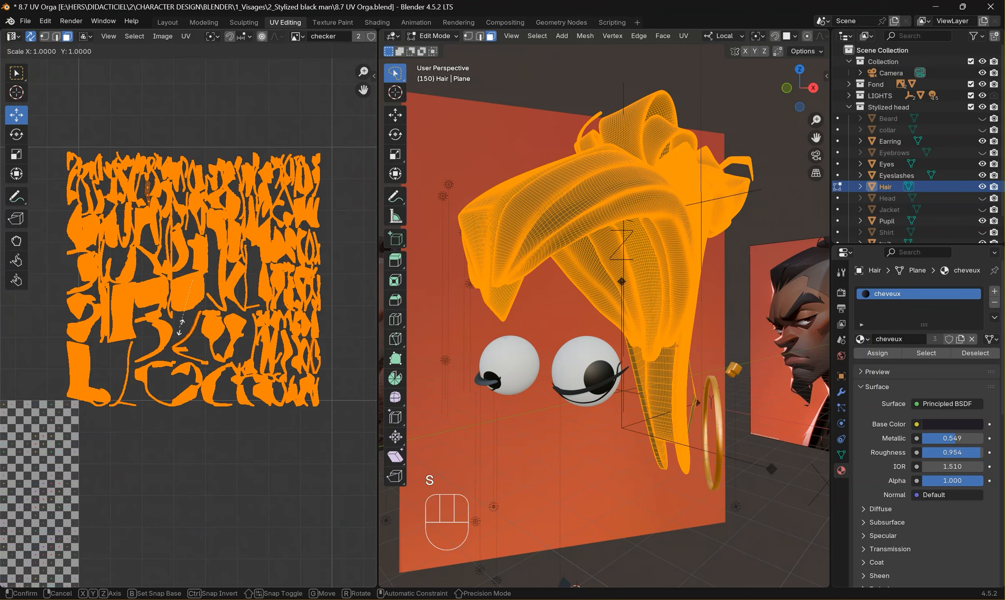
{"action": "left_click", "coordinate": [207, 295]}
{"action": "left_click_drag", "start_coordinate": [209, 269], "coordinate": [213, 268]}
{"action": "key", "text": "Tab"}
{"action": "scroll", "coordinate": [224, 408], "scroll_direction": "down", "scroll_amount": 6}
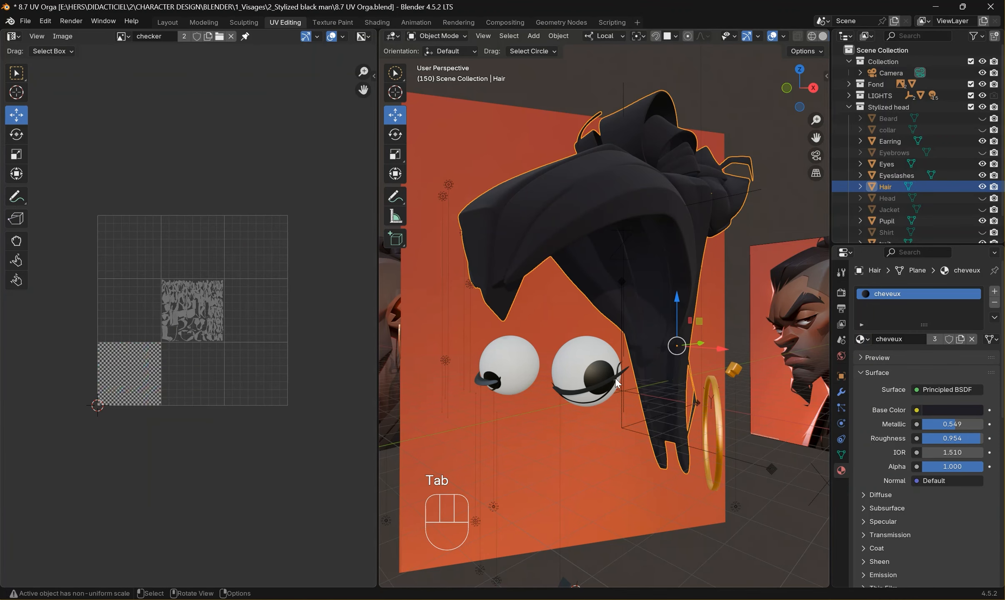
{"action": "left_click", "coordinate": [982, 187]}
Step: Join the earring hoop and the small gold cube above it into one object
{"action": "middle_click_drag", "start_coordinate": [676, 372], "coordinate": [706, 357]}
{"action": "left_click", "coordinate": [707, 354]}
{"action": "scroll", "coordinate": [711, 343], "scroll_direction": "up", "scroll_amount": 5}
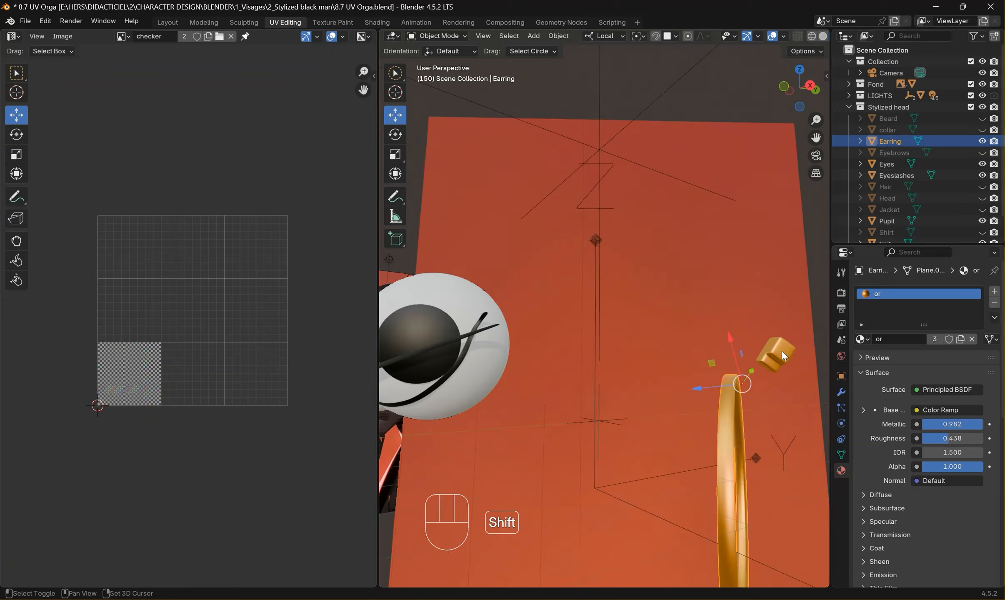
{"action": "left_click", "coordinate": [785, 350], "text": "shift"}
{"action": "key", "text": "ctrl+j"}
Step: Unwrap the whole joined earring mesh with Smart UV Project at the default settings
{"action": "scroll", "coordinate": [687, 382], "scroll_direction": "down", "scroll_amount": 6}
{"action": "mouse_move", "coordinate": [660, 361]}
{"action": "middle_mouse_down"}
{"action": "mouse_move", "coordinate": [678, 371]}
{"action": "mouse_move", "coordinate": [669, 364]}
{"action": "middle_mouse_up"}
{"action": "key", "text": "Tab"}
{"action": "key", "text": "a"}
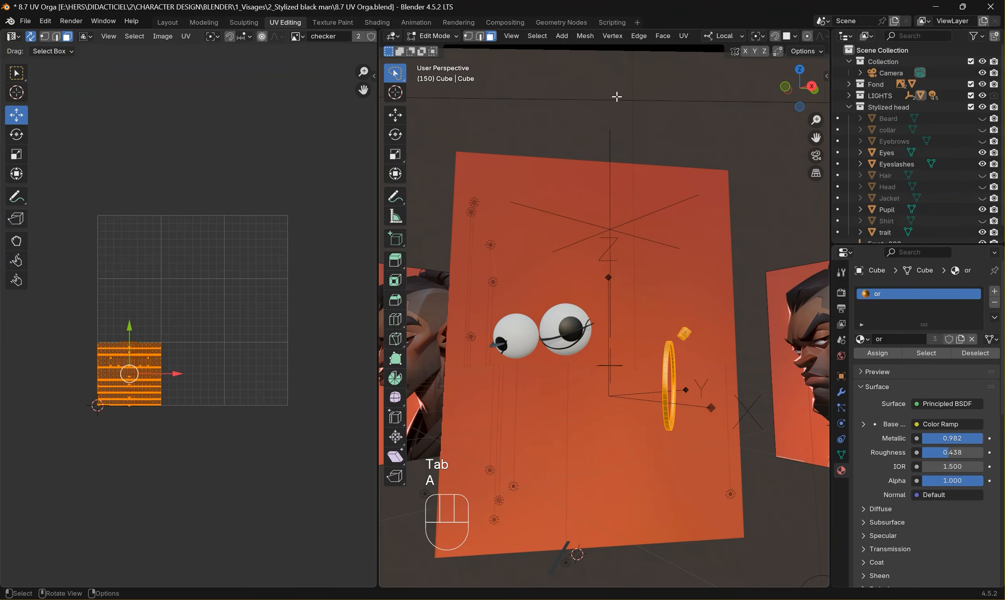
{"action": "left_click", "coordinate": [684, 38]}
{"action": "left_click", "coordinate": [730, 100]}
{"action": "left_click", "coordinate": [700, 188]}
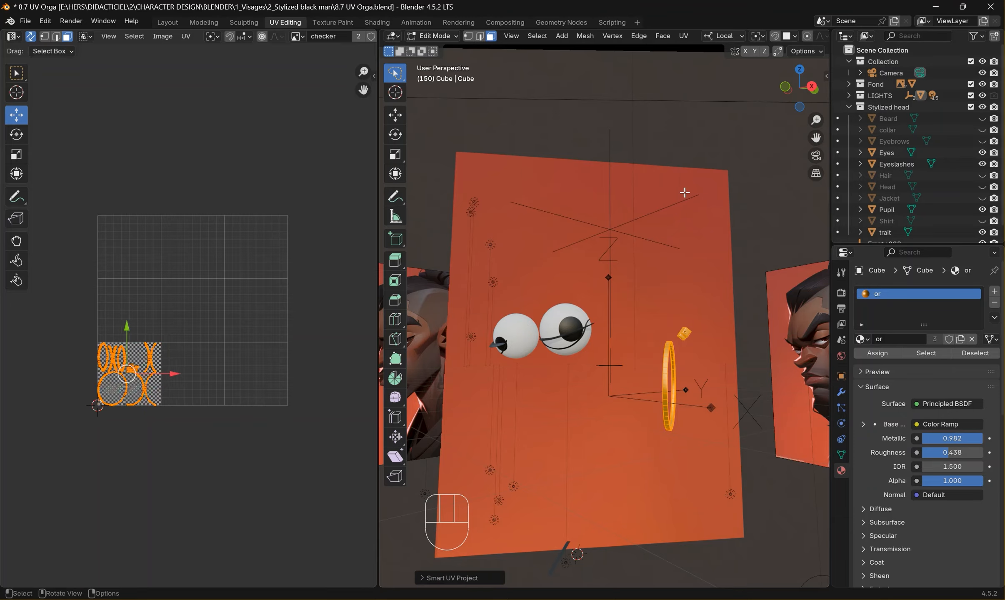
Step: Move the earring's UVs into the third tile of the bottom row and enlarge them slightly to nearly fill it
{"action": "scroll", "coordinate": [111, 400], "scroll_direction": "up", "scroll_amount": 3}
{"action": "left_click_drag", "start_coordinate": [34, 446], "coordinate": [325, 449]}
{"action": "middle_click_drag", "start_coordinate": [326, 448], "coordinate": [252, 438]}
{"action": "key", "text": "s"}
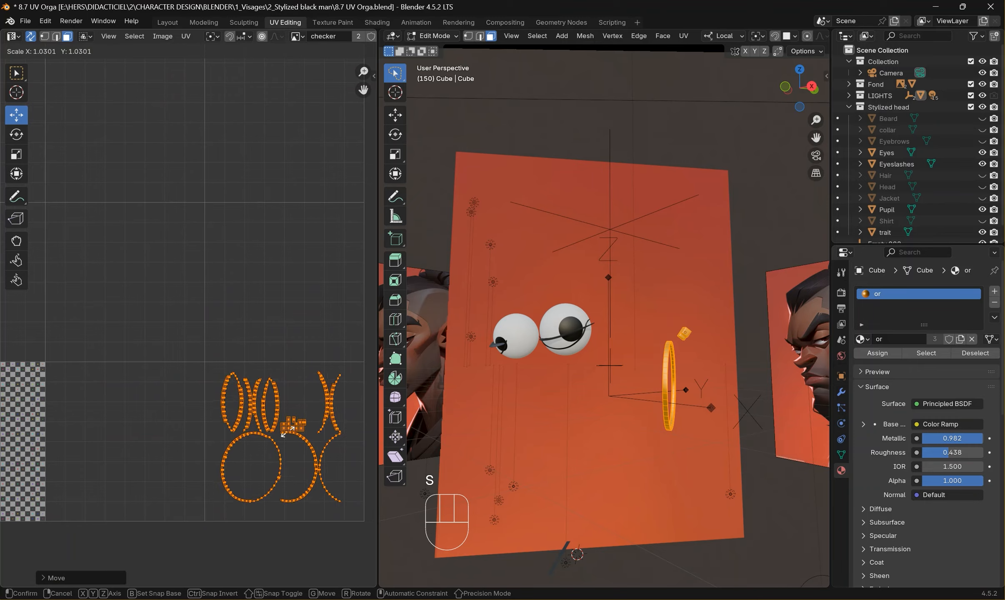
{"action": "left_click", "coordinate": [285, 433]}
{"action": "key", "text": "Tab"}
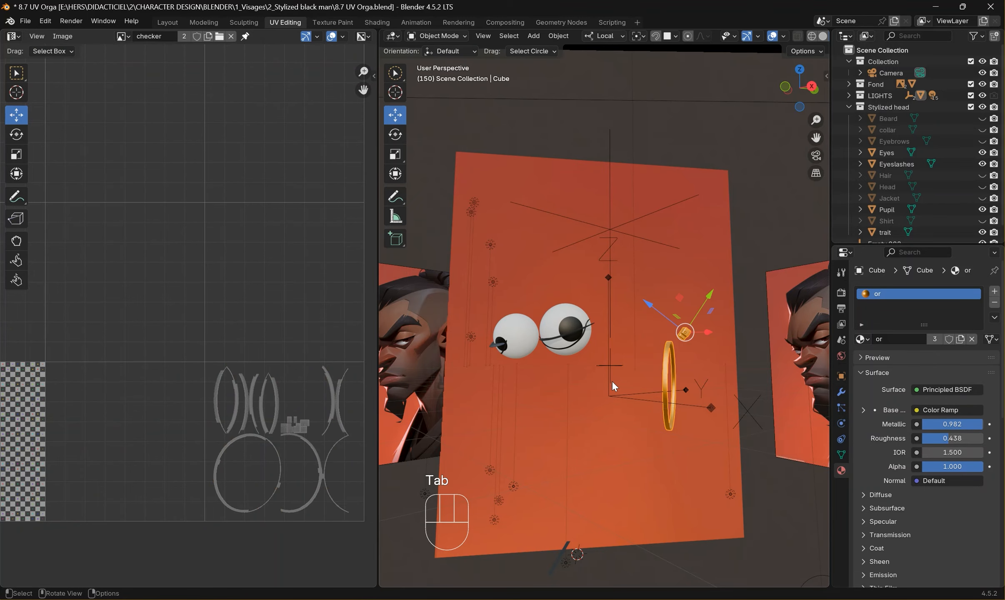
Step: Locate the joined earring object in the LIGHTS collection and rename it "collar"
{"action": "key", "text": "KP_Decimal"}
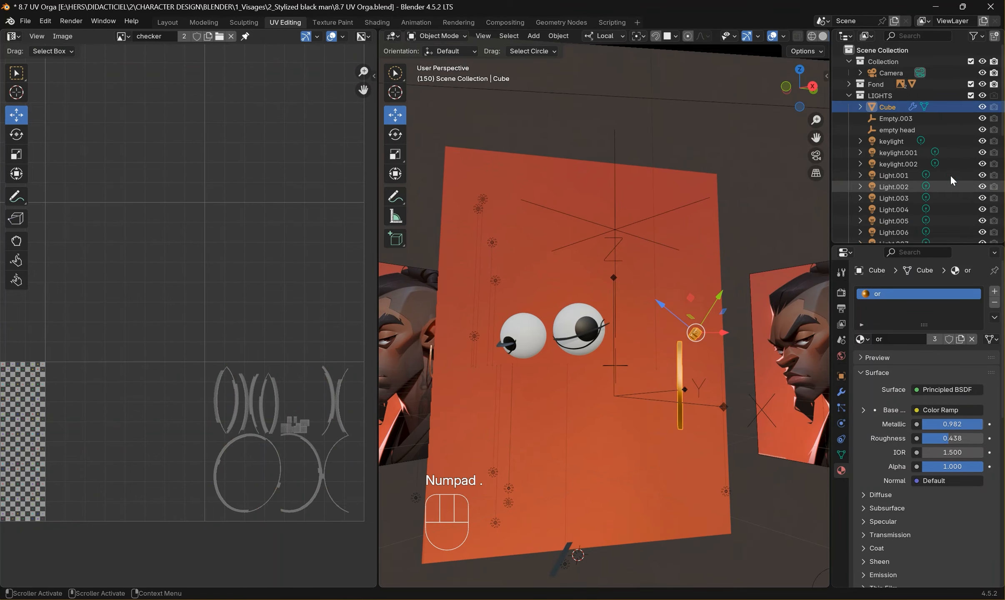
{"action": "left_click", "coordinate": [681, 409]}
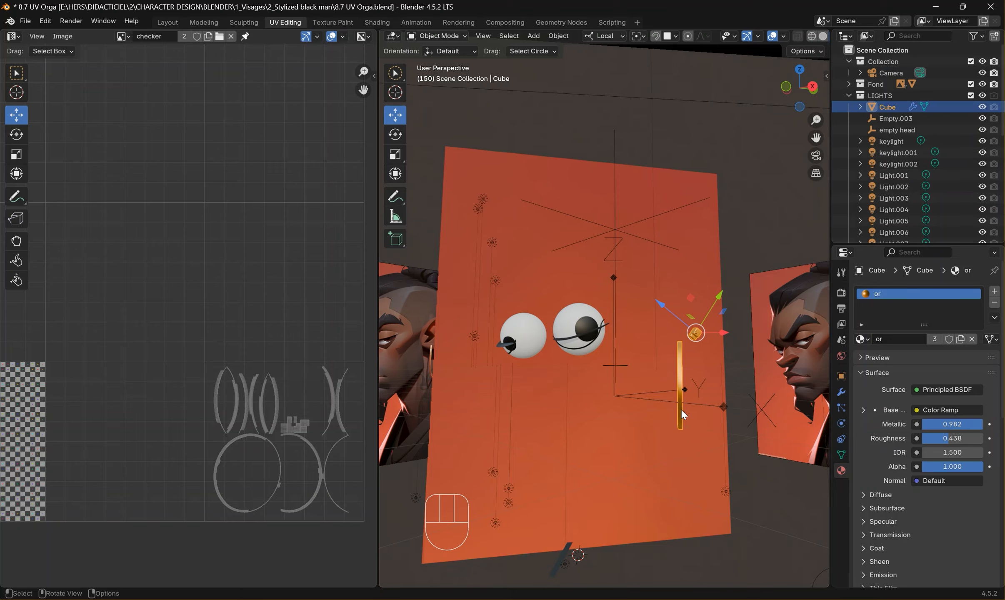
{"action": "double_click", "coordinate": [910, 105]}
{"action": "type", "text": "collar"}
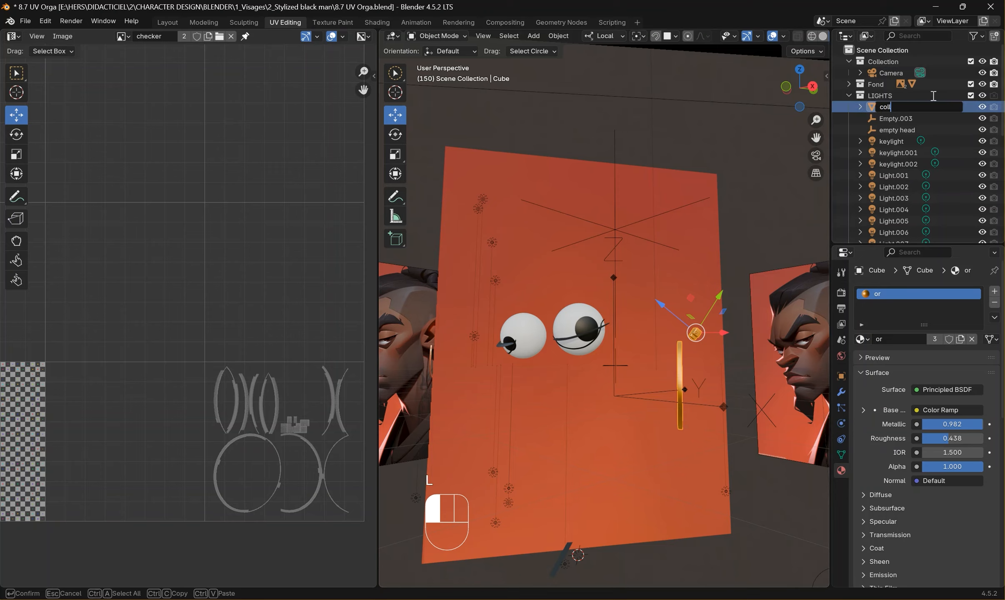
{"action": "key", "text": "Return"}
Step: Move the renamed earring object to the Stylized head collection and hide it
{"action": "key", "text": "m"}
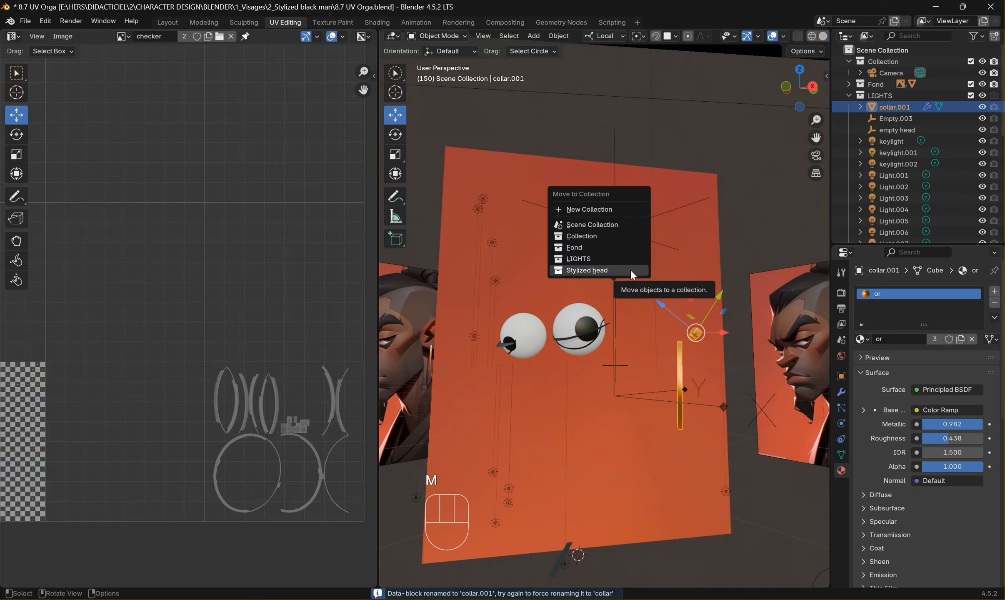
{"action": "left_click", "coordinate": [629, 268]}
{"action": "left_click", "coordinate": [849, 95]}
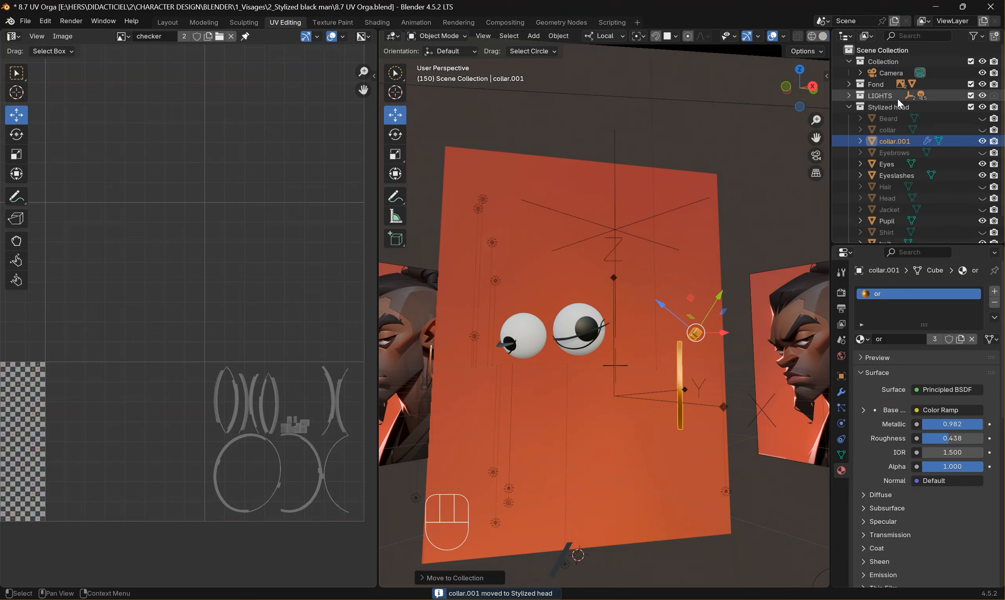
{"action": "left_click", "coordinate": [981, 142]}
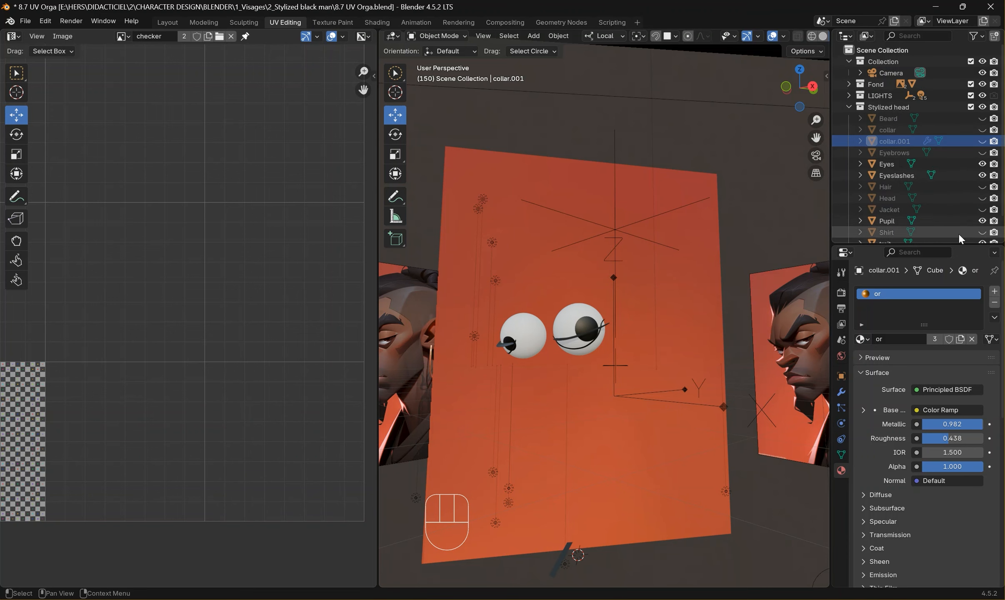
Step: Select the Eyes object and unwrap its whole mesh with Smart UV Project at the default settings
{"action": "left_click", "coordinate": [899, 164]}
{"action": "middle_click_drag", "start_coordinate": [168, 405], "coordinate": [394, 312], "text": "shift"}
{"action": "key", "text": "Tab"}
{"action": "key", "text": "a"}
{"action": "key", "text": "Tab"}
{"action": "key", "text": "a"}
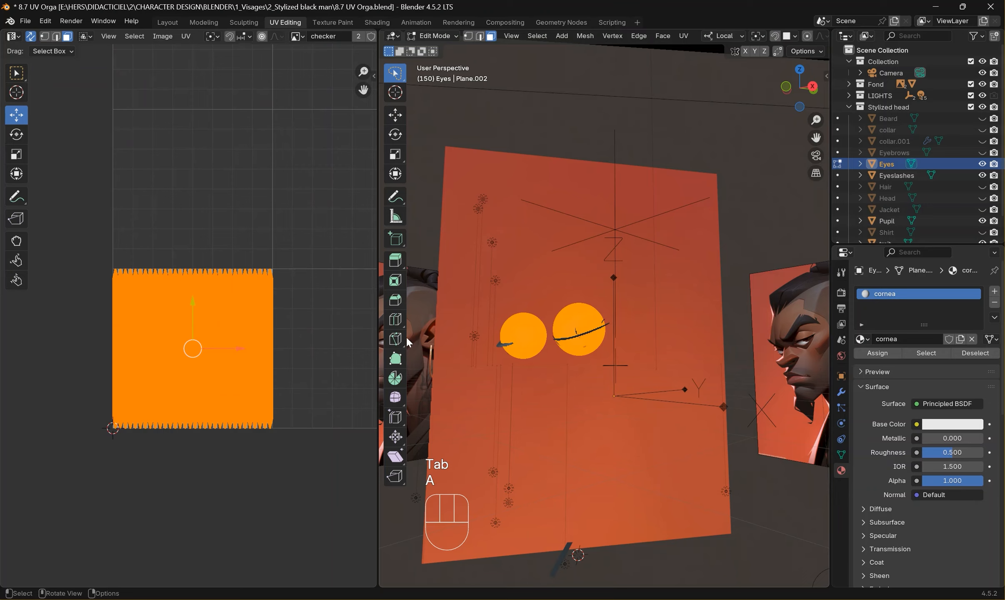
{"action": "scroll", "coordinate": [519, 336], "scroll_direction": "up", "scroll_amount": 1}
{"action": "scroll", "coordinate": [519, 335], "scroll_direction": "up", "scroll_amount": 5}
{"action": "scroll", "coordinate": [519, 336], "scroll_direction": "down", "scroll_amount": 6}
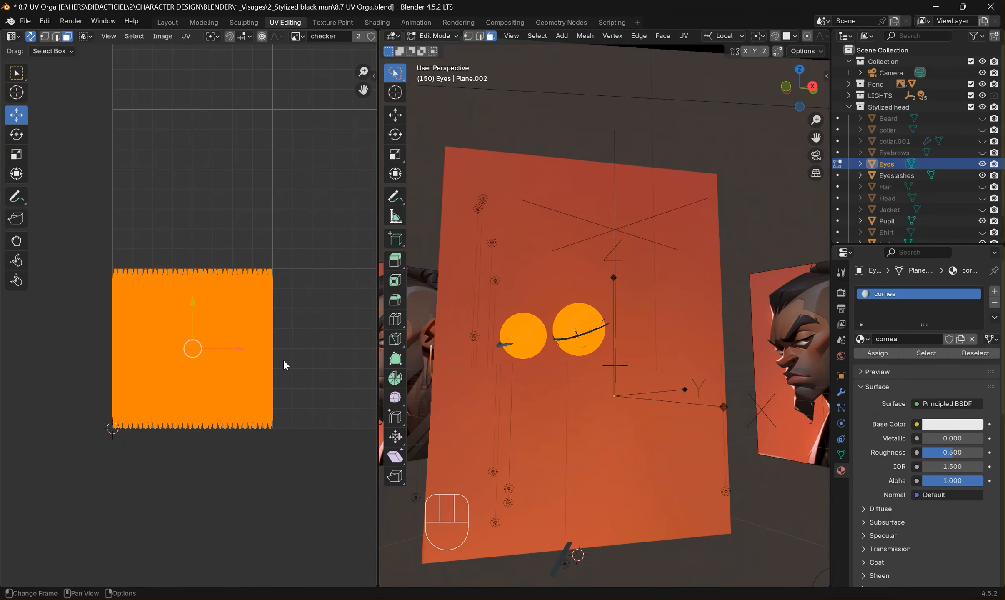
{"action": "left_click", "coordinate": [684, 36]}
{"action": "left_click", "coordinate": [709, 59]}
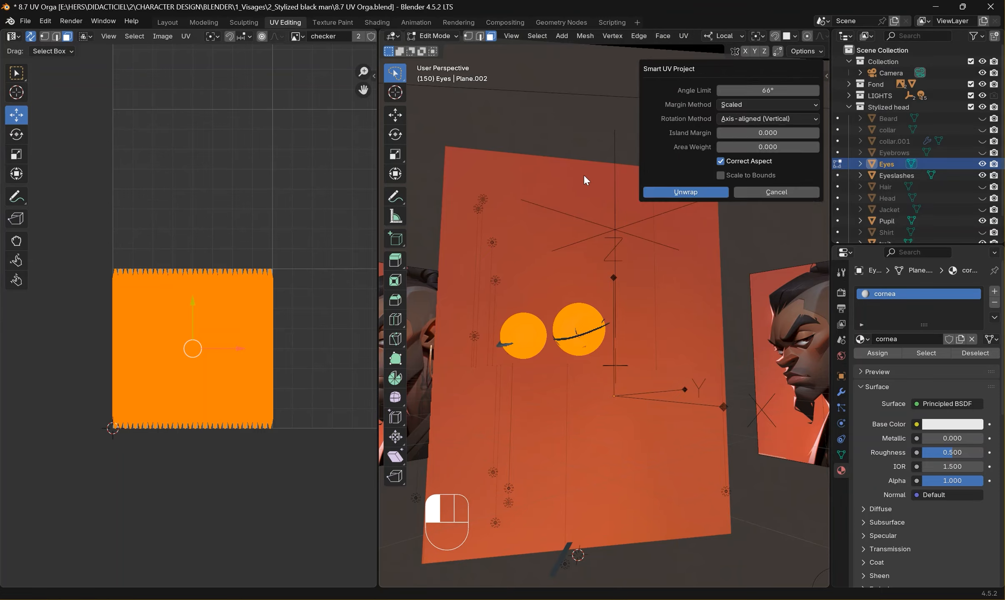
{"action": "left_click", "coordinate": [680, 195]}
Step: Scale the eyes' UVs to a bit under half a tile and move them into the second tile of the bottom row
{"action": "middle_click_drag", "start_coordinate": [297, 354], "coordinate": [209, 399], "text": "shift"}
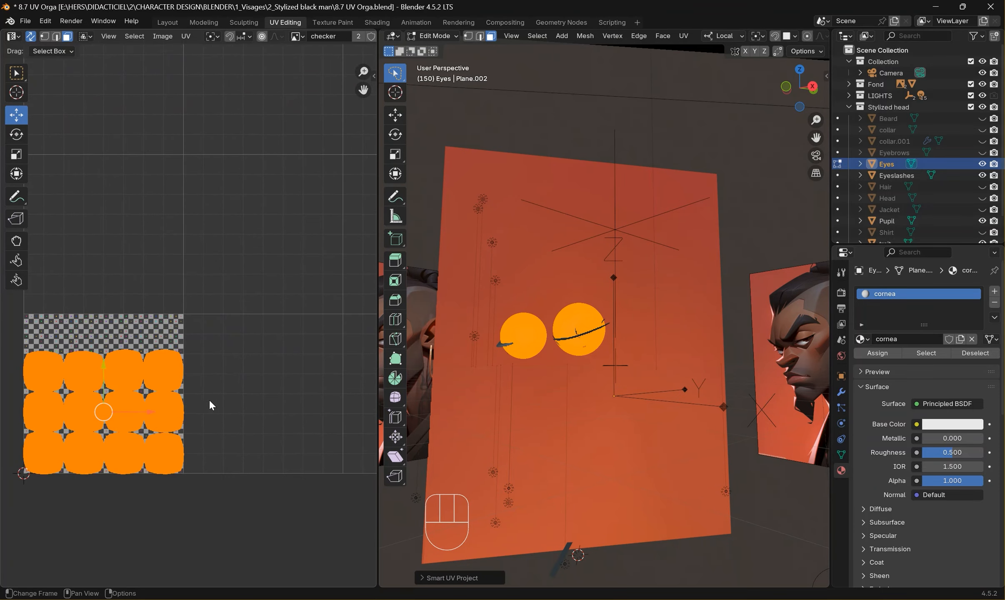
{"action": "key", "text": "s"}
{"action": "left_click", "coordinate": [138, 403]}
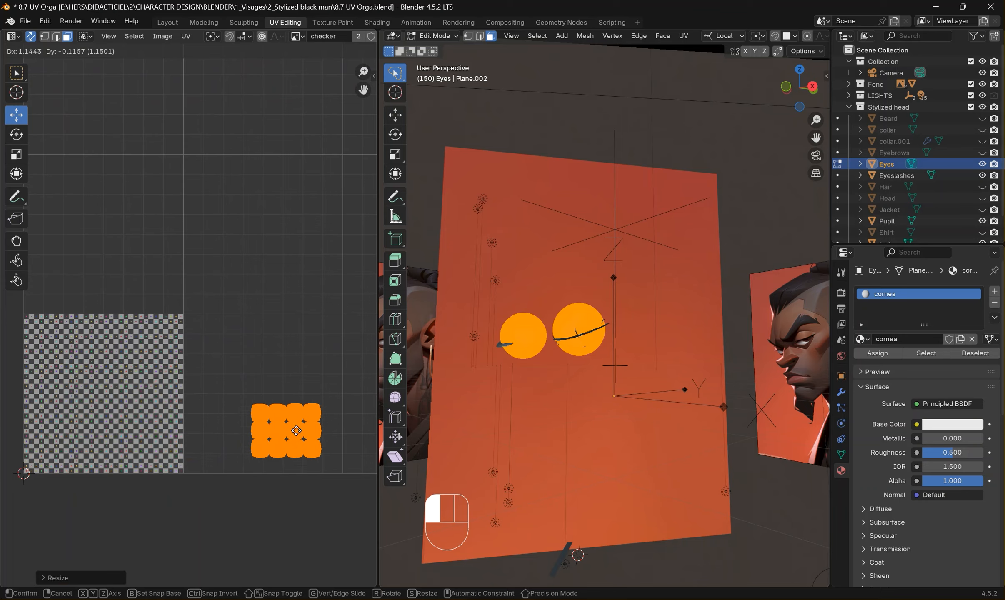
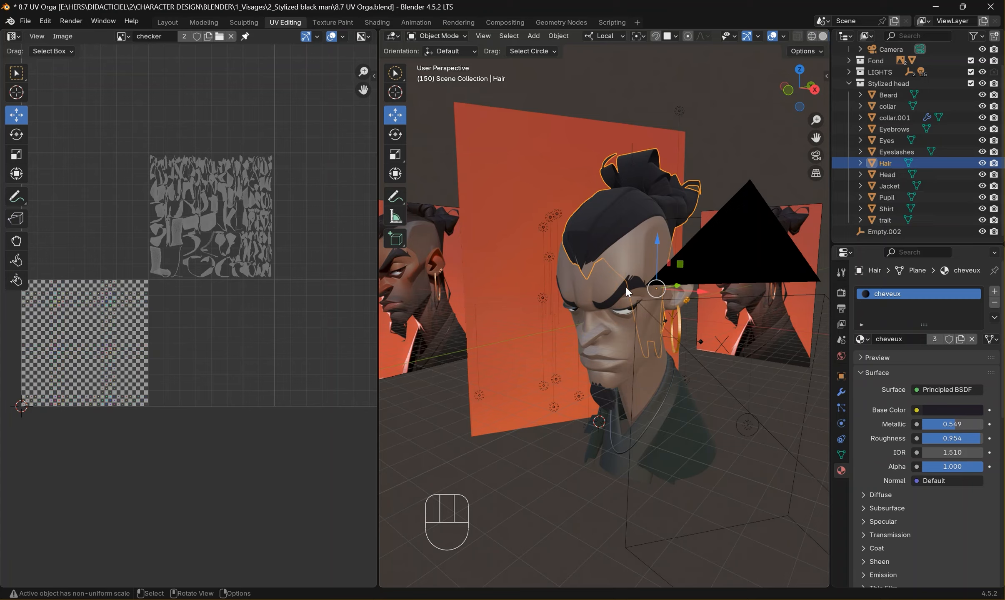
Step: Select the head and eyebrows together with the hair to view their combined UV placement
{"action": "left_click", "coordinate": [589, 264], "text": "shift"}
{"action": "left_click", "coordinate": [615, 293], "text": "shift"}
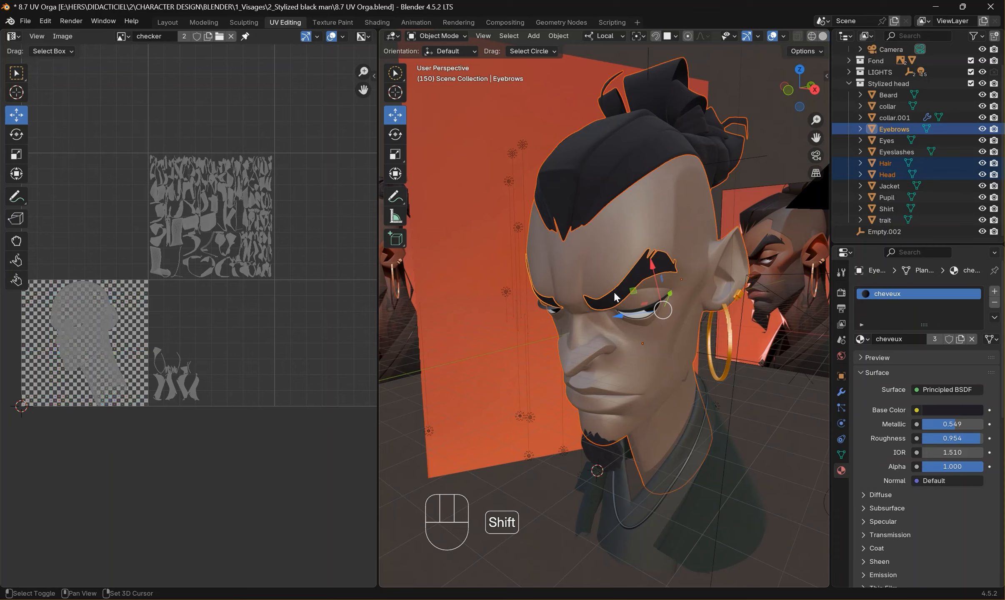
{"action": "middle_click_drag", "start_coordinate": [614, 296], "coordinate": [604, 317]}
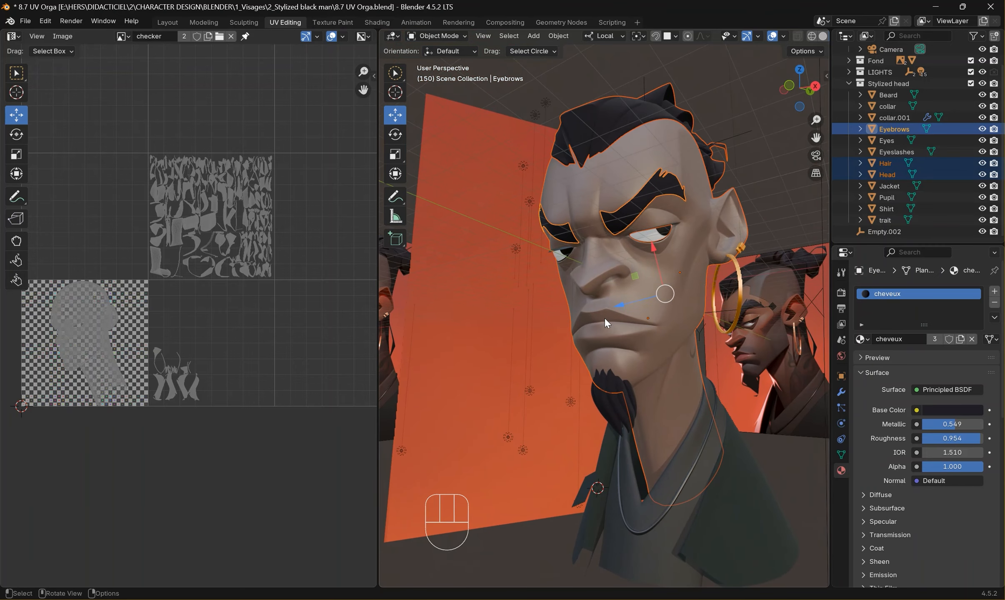
Step: Select all character objects from Beard through Shirt, leaving out trait, and join them into one mesh
{"action": "left_click", "coordinate": [900, 96]}
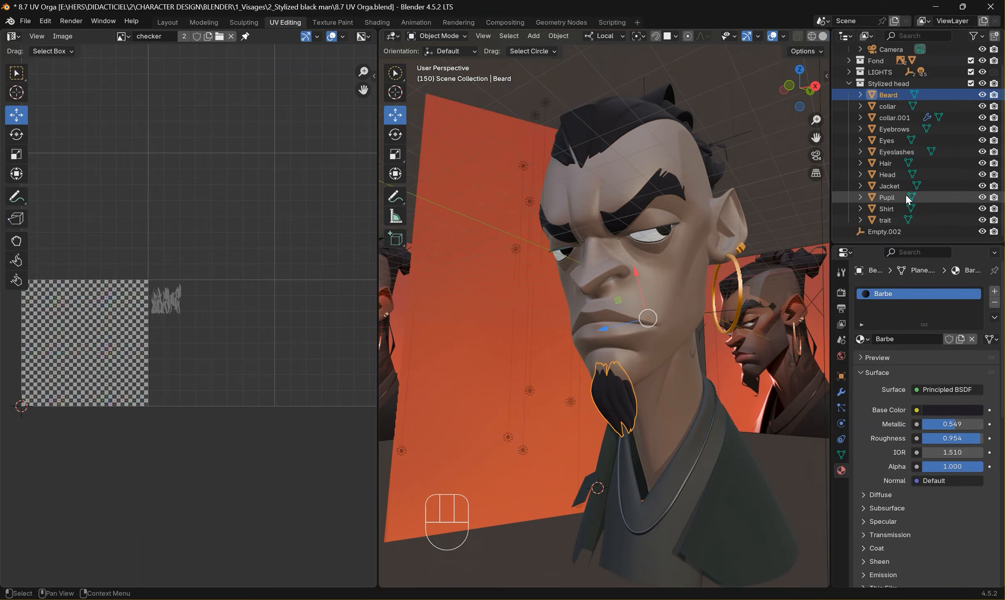
{"action": "left_click", "coordinate": [893, 205], "text": "shift"}
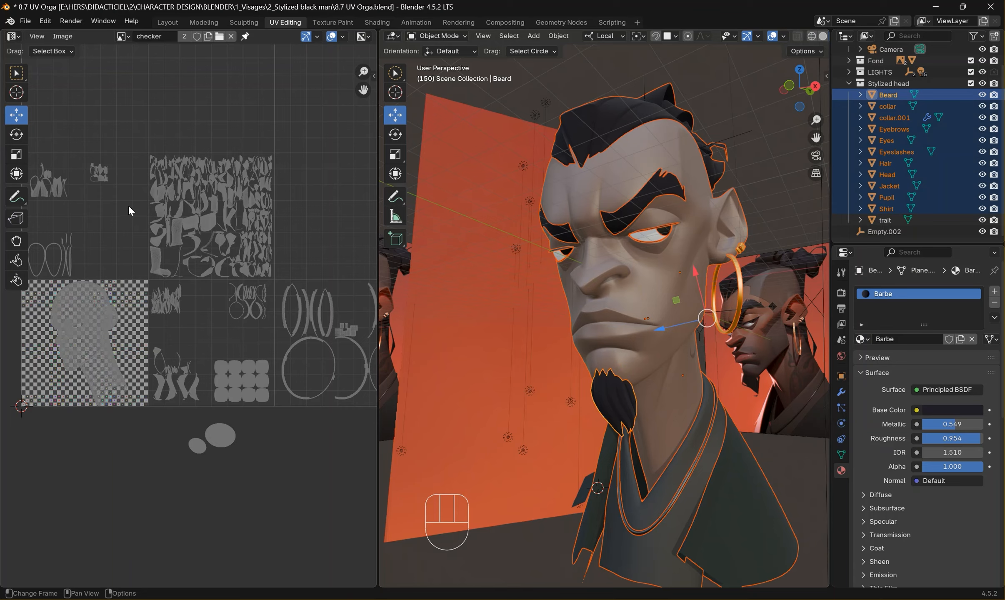
{"action": "scroll", "coordinate": [247, 289], "scroll_direction": "down", "scroll_amount": 1}
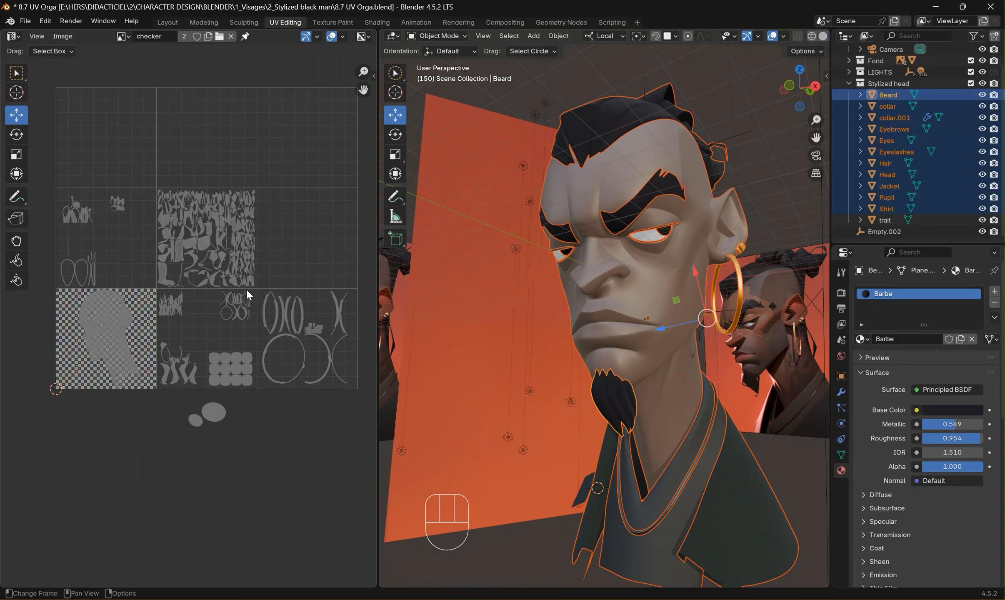
{"action": "middle_click_drag", "start_coordinate": [745, 253], "coordinate": [712, 265]}
{"action": "key", "text": "ctrl"}
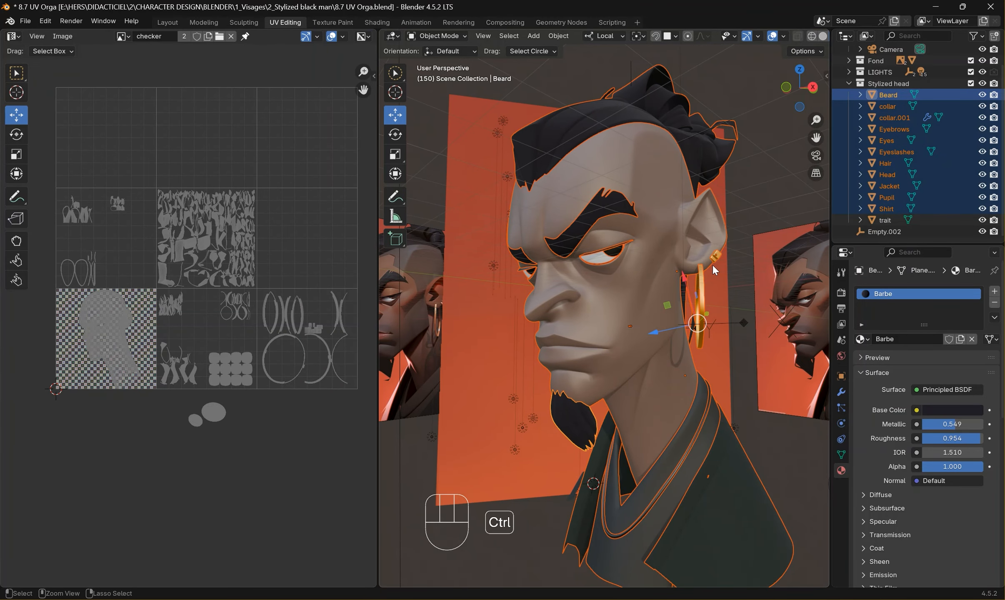
{"action": "key", "text": "ctrl+j"}
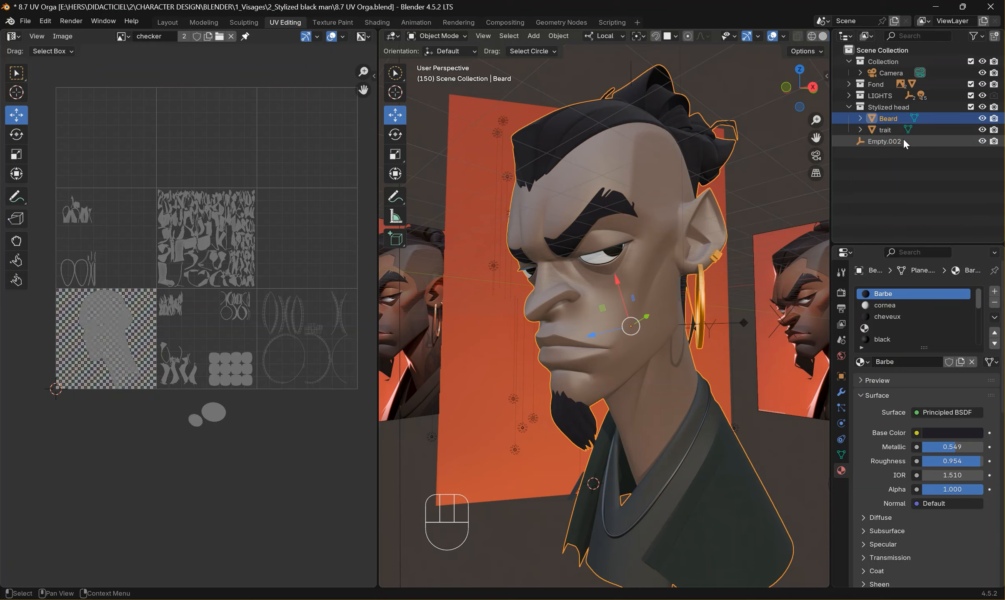
Step: Check the joined character mesh by toggling its visibility and rename it "head"
{"action": "left_click", "coordinate": [982, 119]}
{"action": "left_click", "coordinate": [982, 119]}
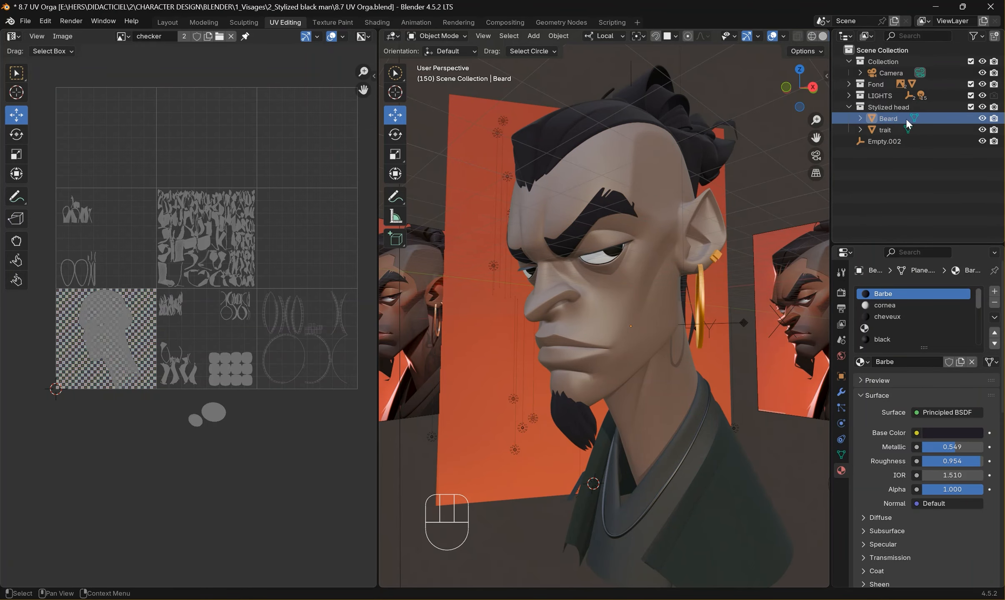
{"action": "double_click", "coordinate": [906, 119]}
{"action": "type", "text": "head"}
{"action": "key", "text": "Return"}
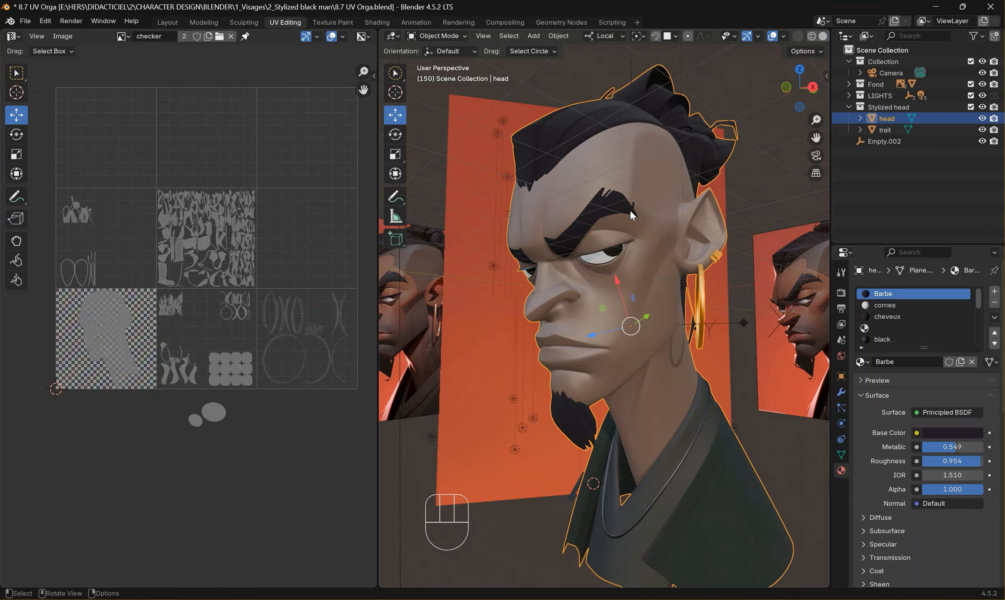
Step: Widen the UV editor to show the tile layout larger and enter Edit Mode on the joined head
{"action": "left_click_drag", "start_coordinate": [377, 315], "coordinate": [634, 329]}
{"action": "scroll", "coordinate": [320, 342], "scroll_direction": "up", "scroll_amount": 4}
{"action": "middle_click_drag", "start_coordinate": [321, 342], "coordinate": [388, 394], "text": "shift"}
{"action": "scroll", "coordinate": [366, 371], "scroll_direction": "down", "scroll_amount": 1}
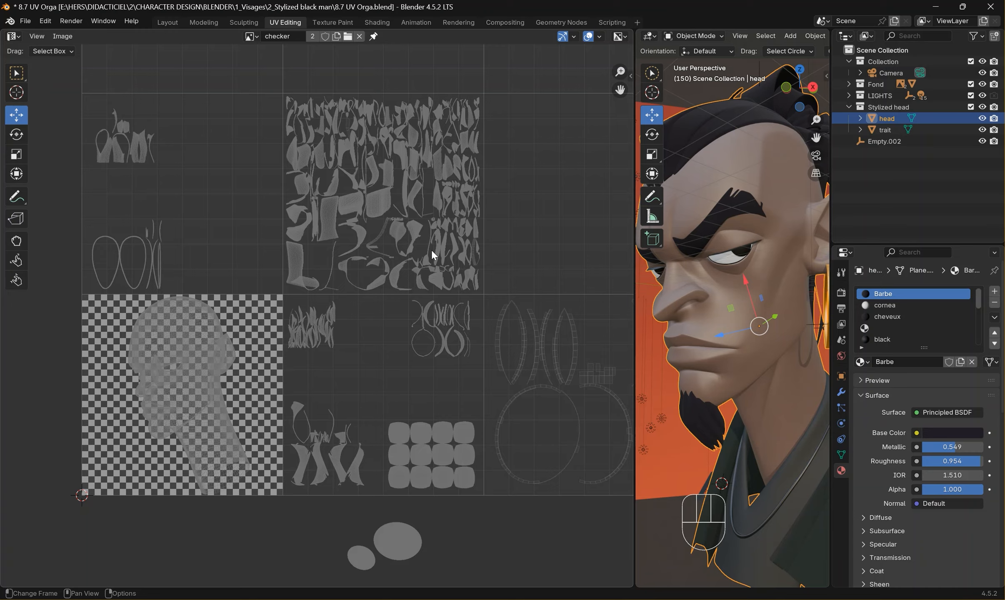
{"action": "key", "text": "Tab"}
{"action": "key", "text": "Tab"}
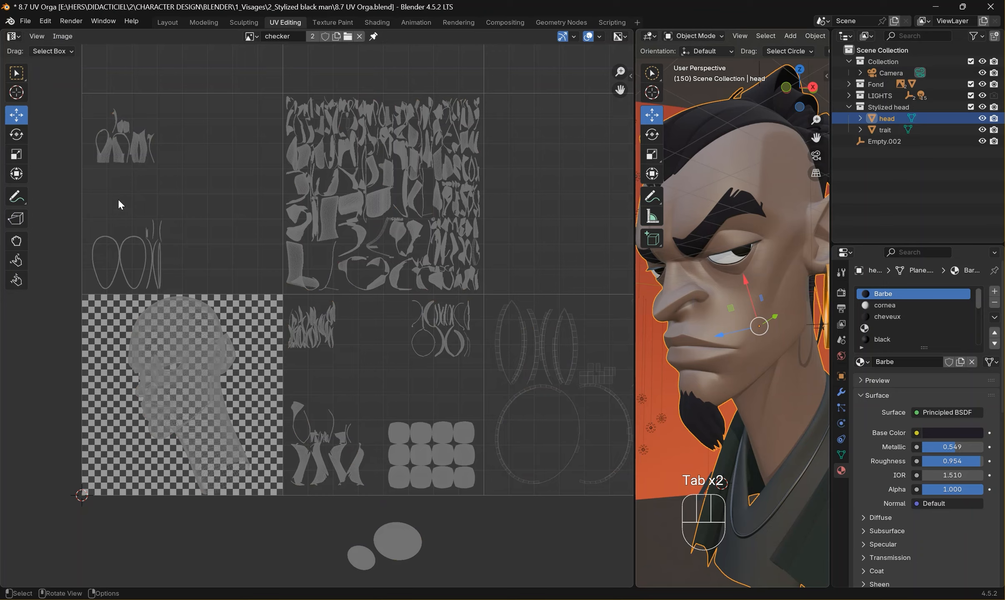
{"action": "key", "text": "Tab"}
Step: Select the garment islands in the upper part of the tile above the first, move them toward its centre, and scale them up about 4.5 times
{"action": "left_click_drag", "start_coordinate": [83, 185], "coordinate": [240, 67]}
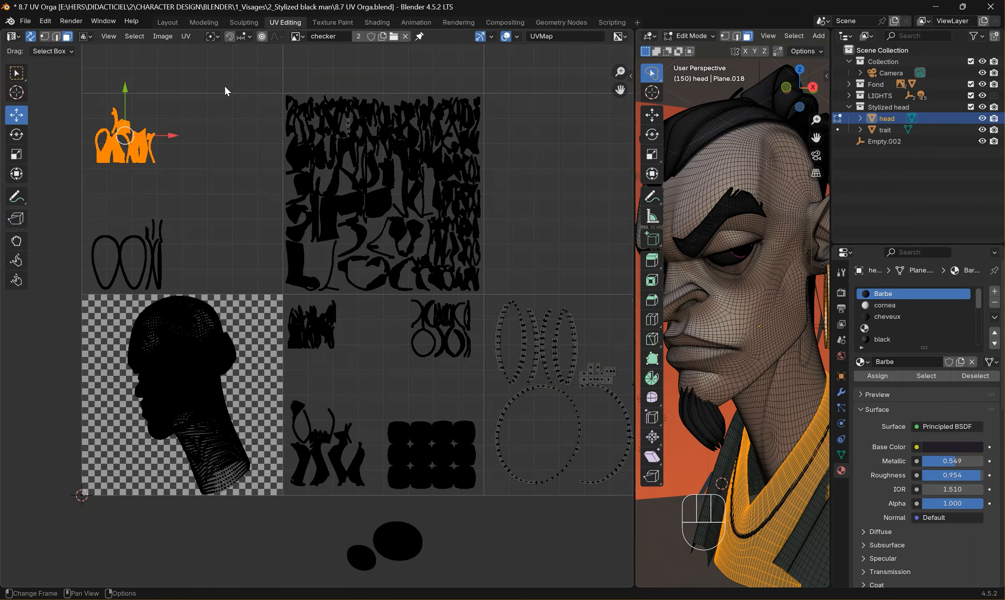
{"action": "left_click_drag", "start_coordinate": [132, 137], "coordinate": [180, 156]}
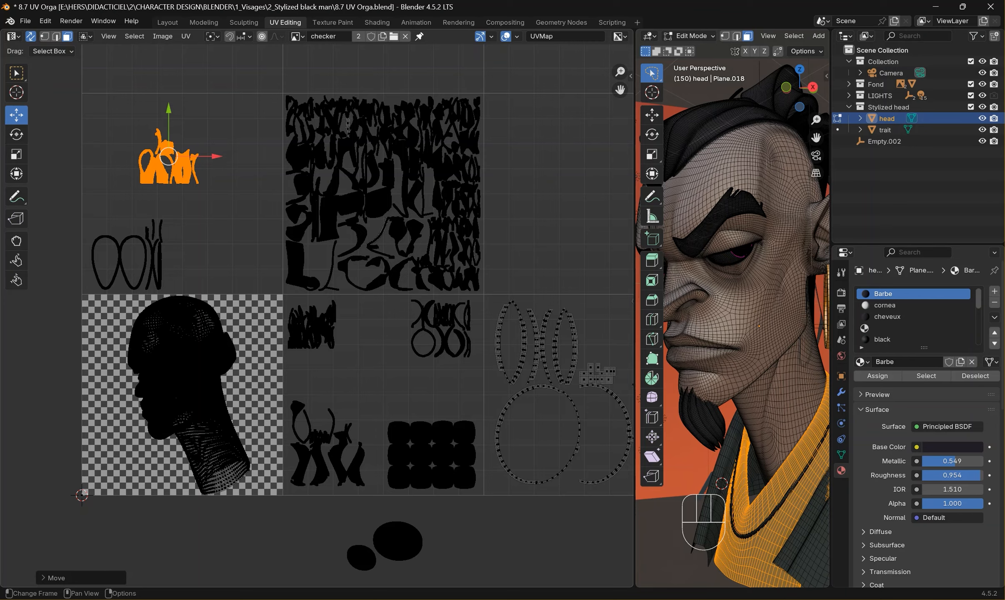
{"action": "key", "text": "s"}
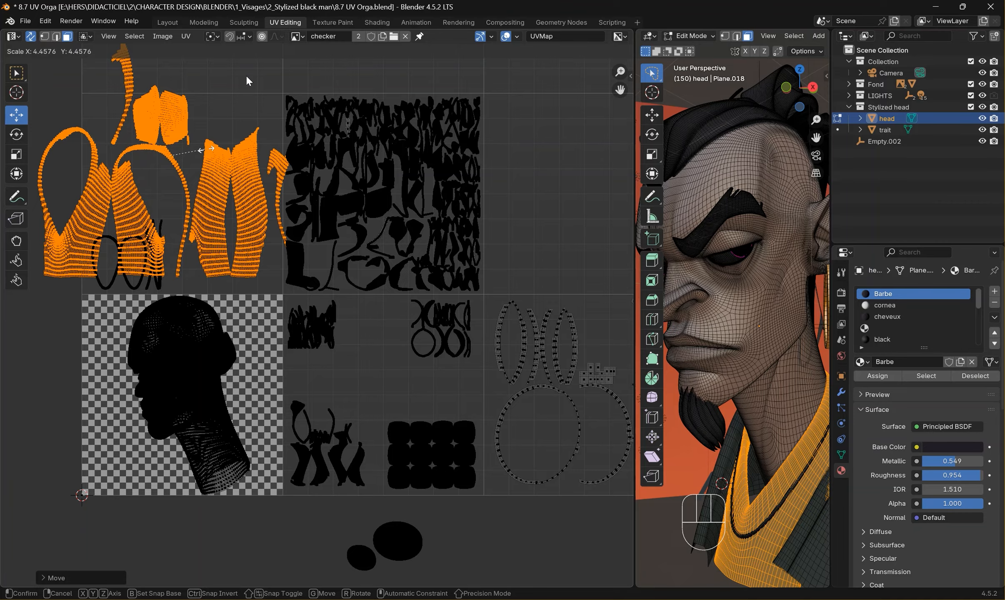
{"action": "left_click", "coordinate": [249, 69]}
{"action": "left_click", "coordinate": [252, 68]}
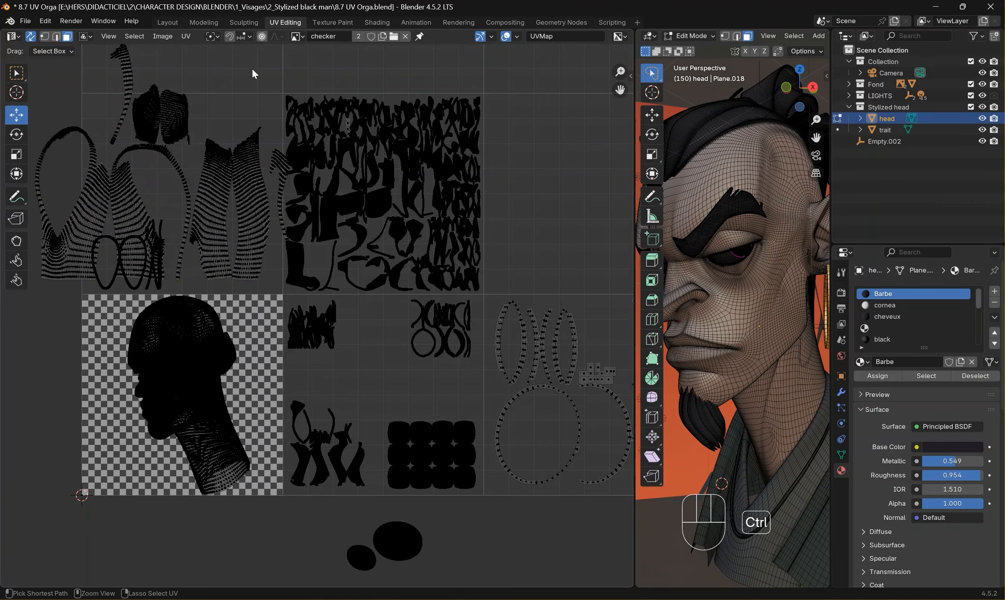
{"action": "key", "text": "ctrl+z"}
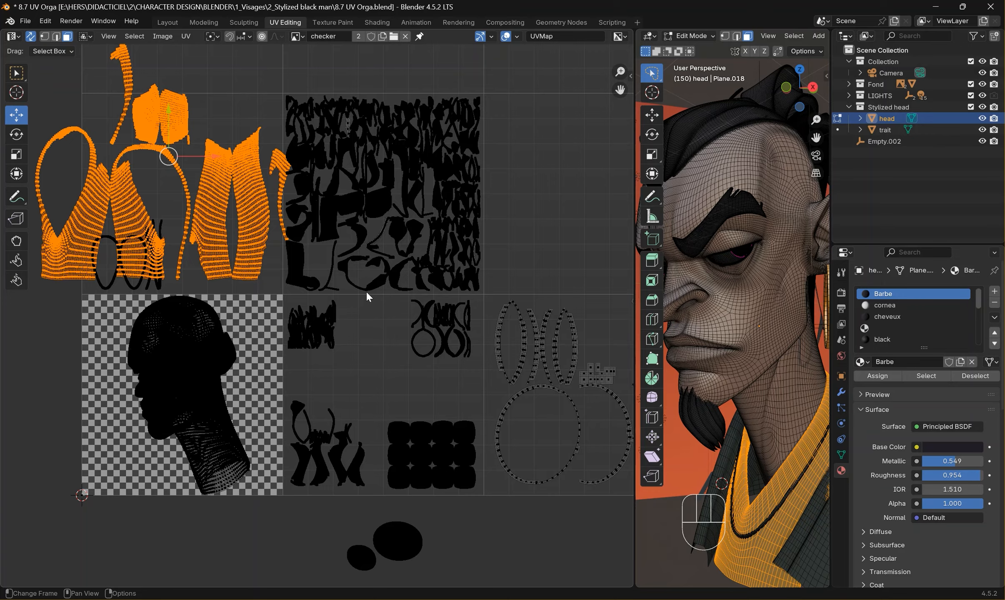
Step: Undo the garment islands' enlargement and select the necklace islands together with all jewelry islands in the third tile
{"action": "key", "text": "ctrl"}
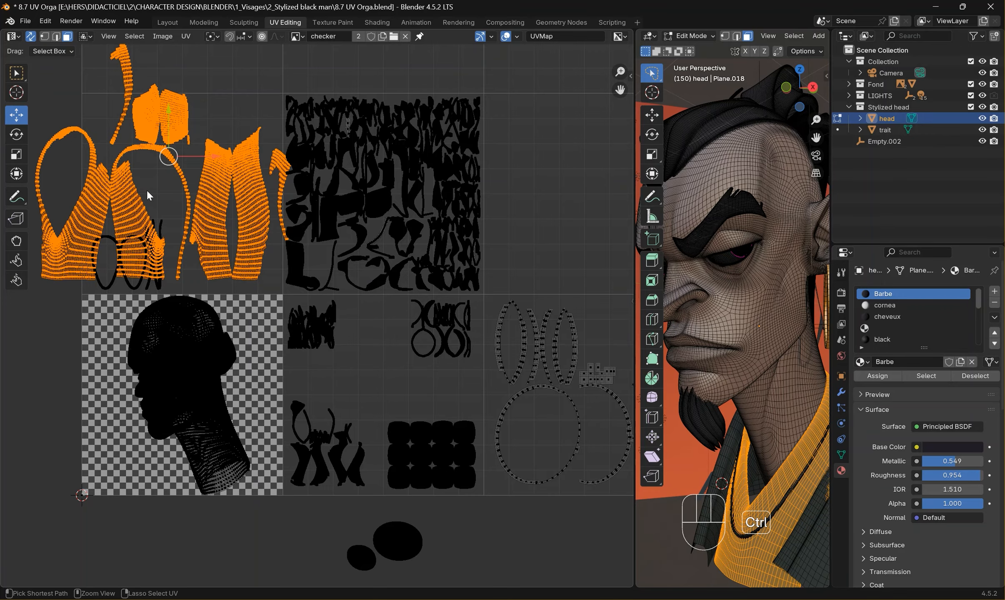
{"action": "key", "text": "ctrl+z"}
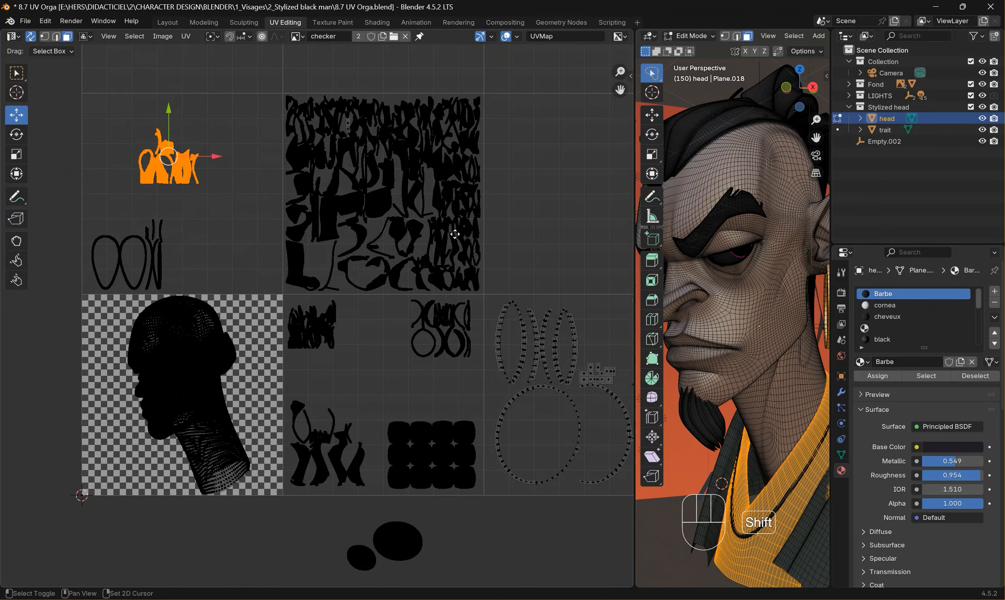
{"action": "middle_click_drag", "start_coordinate": [454, 264], "coordinate": [432, 234]}
{"action": "left_click_drag", "start_coordinate": [56, 182], "coordinate": [194, 266]}
{"action": "middle_click_drag", "start_coordinate": [512, 482], "coordinate": [449, 475], "text": "shift"}
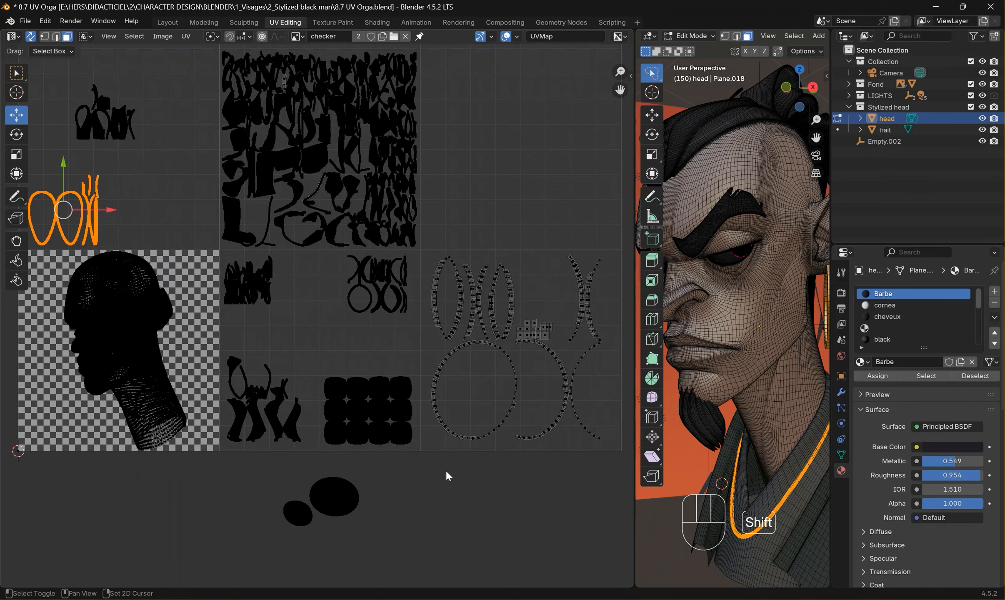
{"action": "mouse_move", "coordinate": [432, 466]}
{"action": "left_mouse_down", "text": "shift"}
{"action": "mouse_move", "coordinate": [620, 266]}
{"action": "mouse_move", "coordinate": [607, 294]}
{"action": "mouse_move", "coordinate": [723, 204]}
{"action": "left_mouse_up", "text": "shift"}
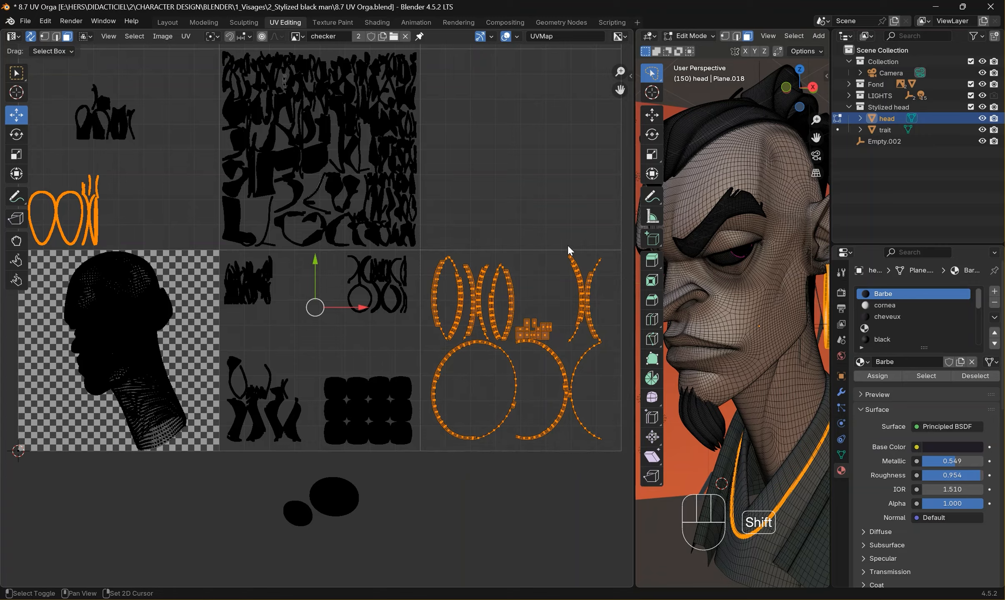
Step: Pack the selected necklace and jewelry islands together and move them horizontally by about 1.06 into the third tile
{"action": "scroll", "coordinate": [448, 228], "scroll_direction": "down", "scroll_amount": 2}
{"action": "left_click", "coordinate": [186, 37]}
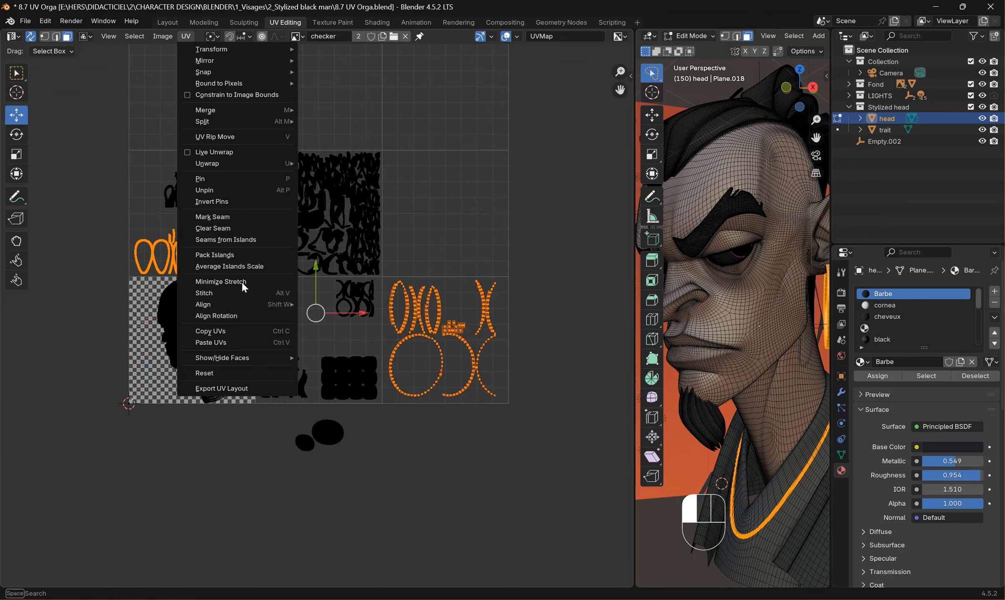
{"action": "left_click", "coordinate": [238, 255]}
{"action": "left_click", "coordinate": [233, 429]}
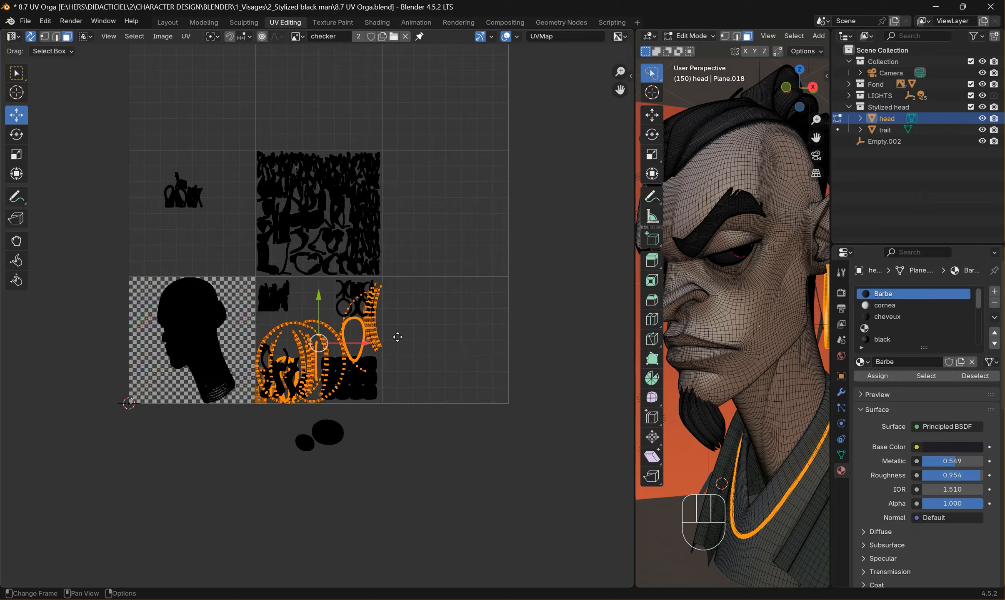
{"action": "key", "text": "g"}
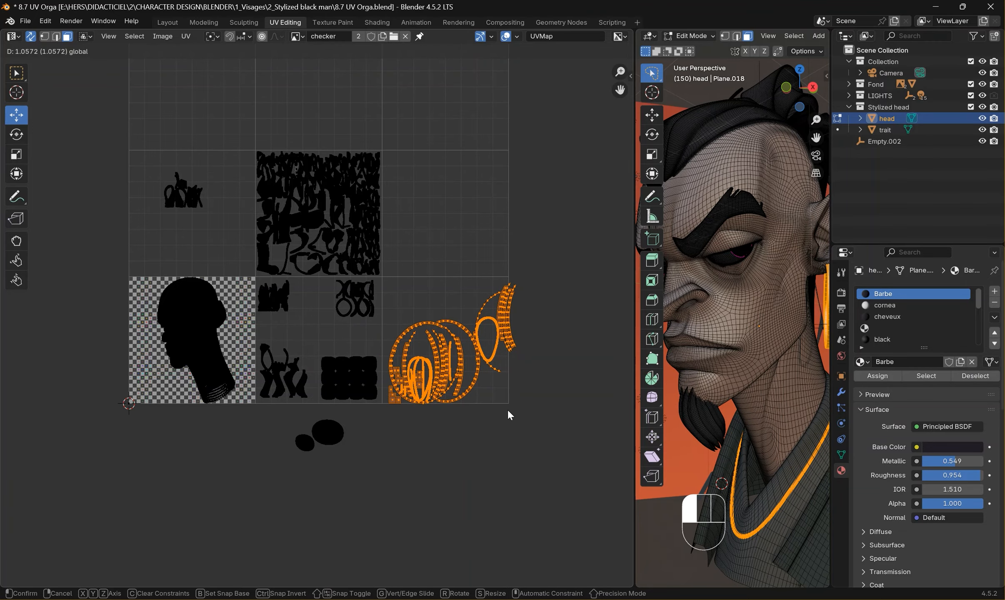
{"action": "left_click_drag", "start_coordinate": [507, 411], "coordinate": [508, 410]}
Step: Enlarge the packed jewelry islands and adjust their position and scale so they fit inside the third tile with a small margin
{"action": "scroll", "coordinate": [508, 411], "scroll_direction": "up", "scroll_amount": 3}
{"action": "middle_click_drag", "start_coordinate": [580, 354], "coordinate": [434, 311], "text": "shift"}
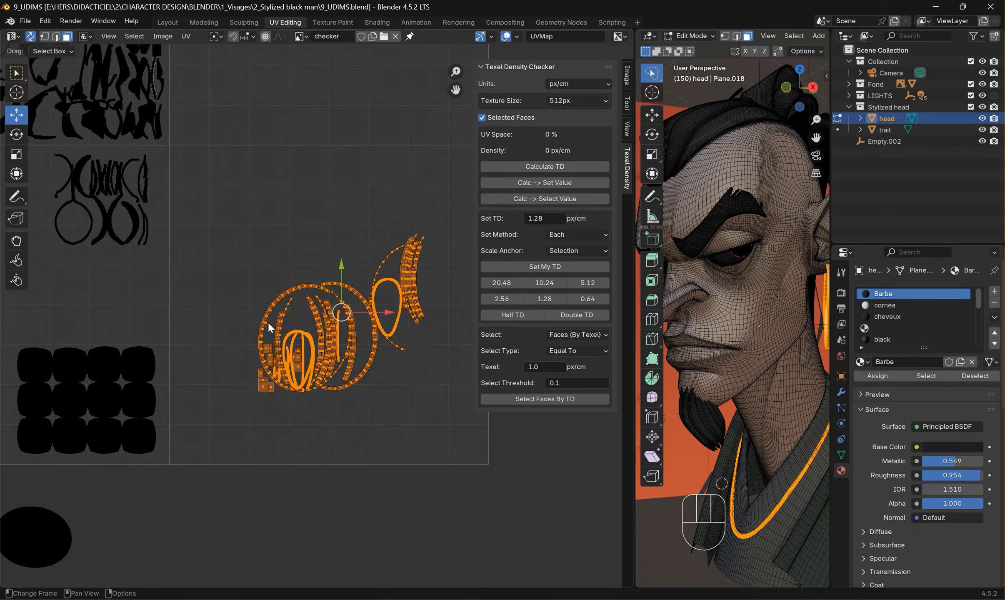
{"action": "key", "text": "s"}
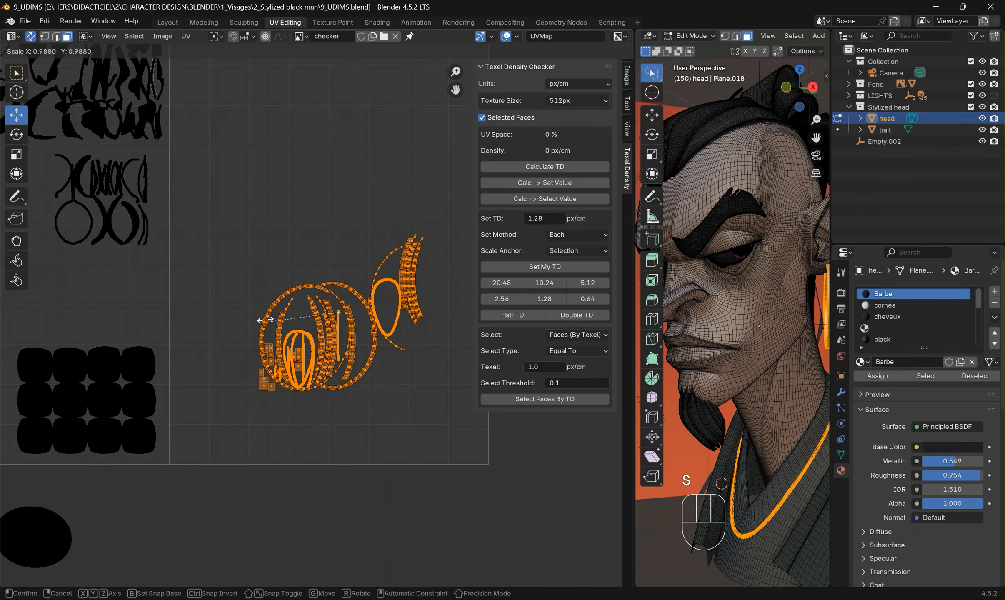
{"action": "left_click", "coordinate": [204, 317]}
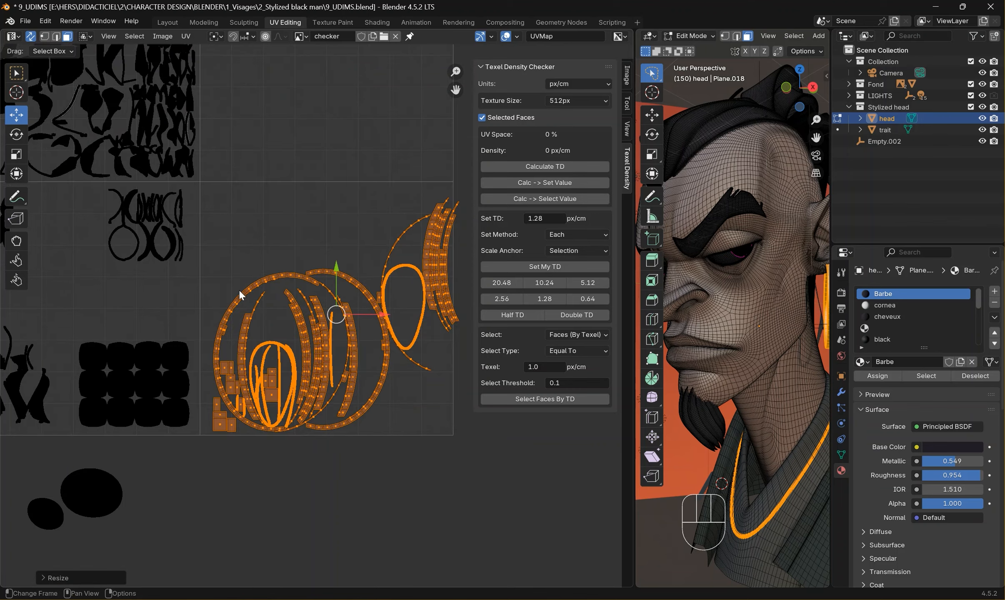
{"action": "left_click_drag", "start_coordinate": [382, 320], "coordinate": [374, 311]}
{"action": "key", "text": "s"}
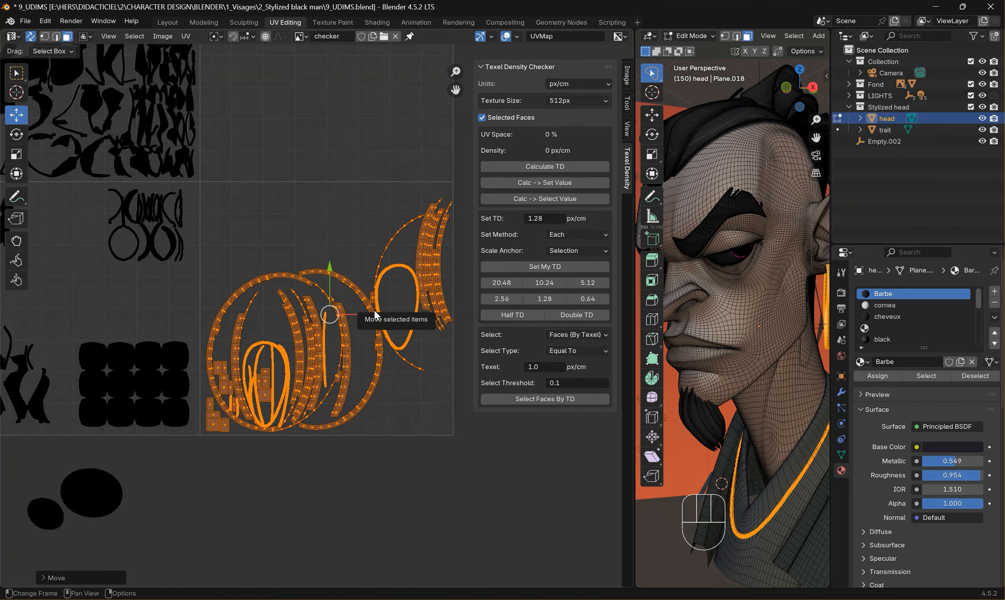
{"action": "left_click", "coordinate": [375, 310]}
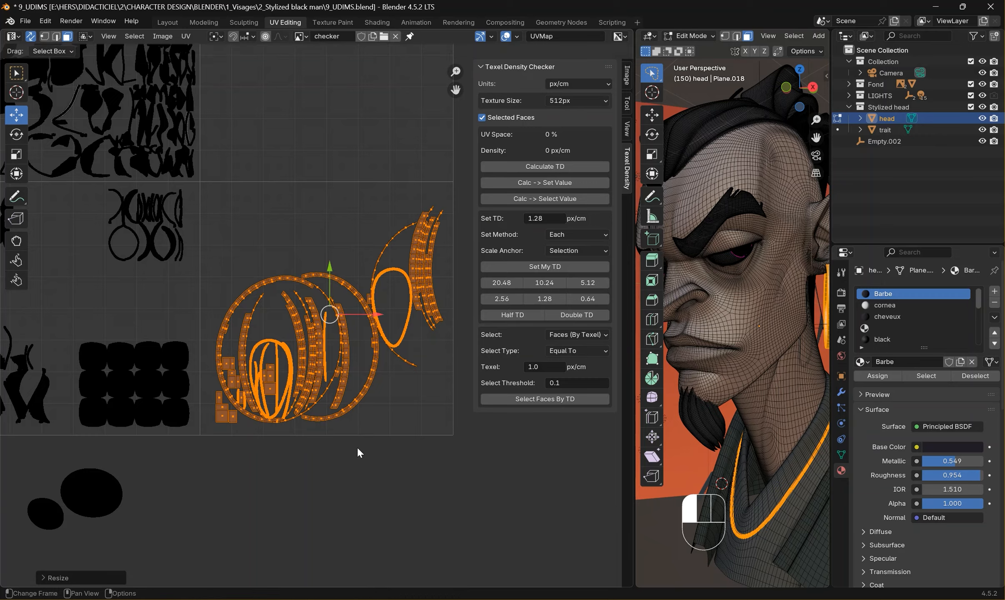
Step: Move the grid of rounded eye islands from the second tile into the first tile's lower-left area and shrink it beside the head
{"action": "scroll", "coordinate": [461, 483], "scroll_direction": "down", "scroll_amount": 3}
{"action": "scroll", "coordinate": [306, 339], "scroll_direction": "up", "scroll_amount": 4}
{"action": "middle_click_drag", "start_coordinate": [307, 339], "coordinate": [310, 380], "text": "shift"}
{"action": "scroll", "coordinate": [319, 409], "scroll_direction": "down", "scroll_amount": 1}
{"action": "scroll", "coordinate": [329, 426], "scroll_direction": "down", "scroll_amount": 1}
{"action": "scroll", "coordinate": [310, 384], "scroll_direction": "up", "scroll_amount": 1}
{"action": "left_click_drag", "start_coordinate": [286, 445], "coordinate": [417, 346]}
{"action": "middle_click_drag", "start_coordinate": [396, 367], "coordinate": [526, 394], "text": "shift"}
{"action": "left_click_drag", "start_coordinate": [488, 429], "coordinate": [98, 435]}
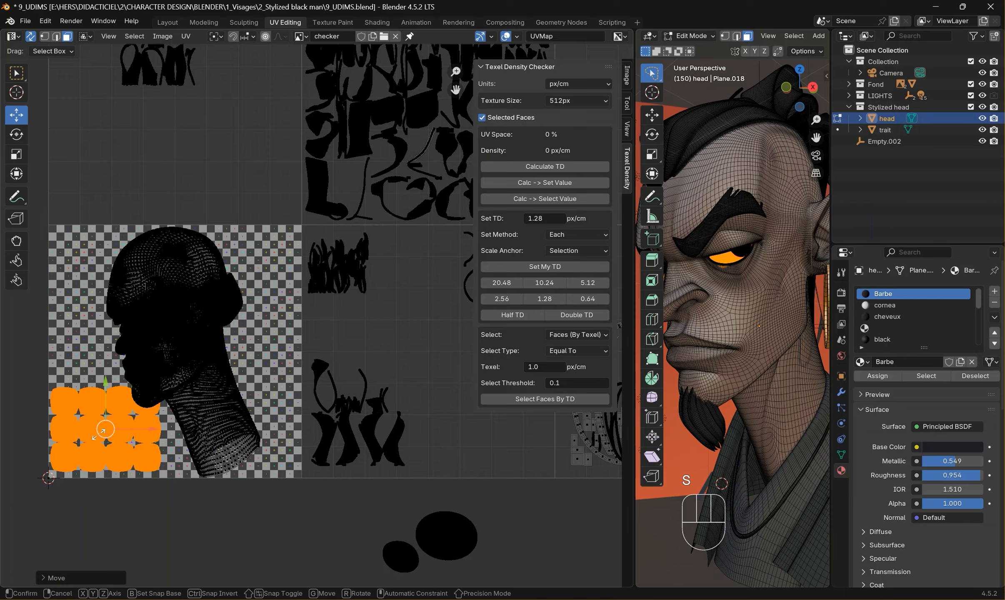
{"action": "left_click", "coordinate": [111, 461]}
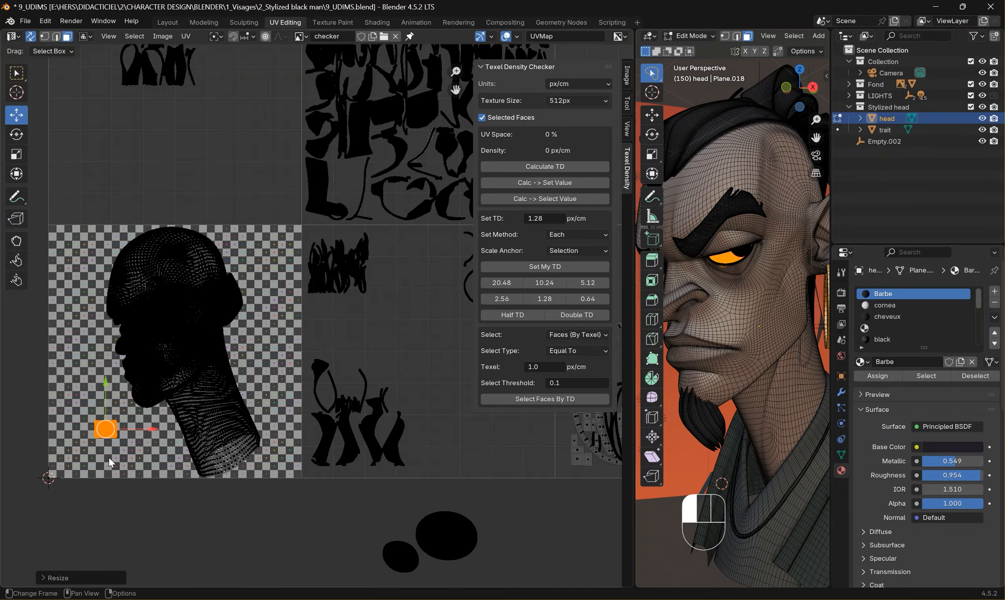
Step: Scale the small grid of eye islands back up moderately and place it in the lower-left corner of the first tile
{"action": "left_click", "coordinate": [112, 428]}
{"action": "left_click_drag", "start_coordinate": [88, 446], "coordinate": [125, 411]}
{"action": "middle_click_drag", "start_coordinate": [114, 428], "coordinate": [323, 357], "text": "shift"}
{"action": "scroll", "coordinate": [324, 357], "scroll_direction": "up", "scroll_amount": 5}
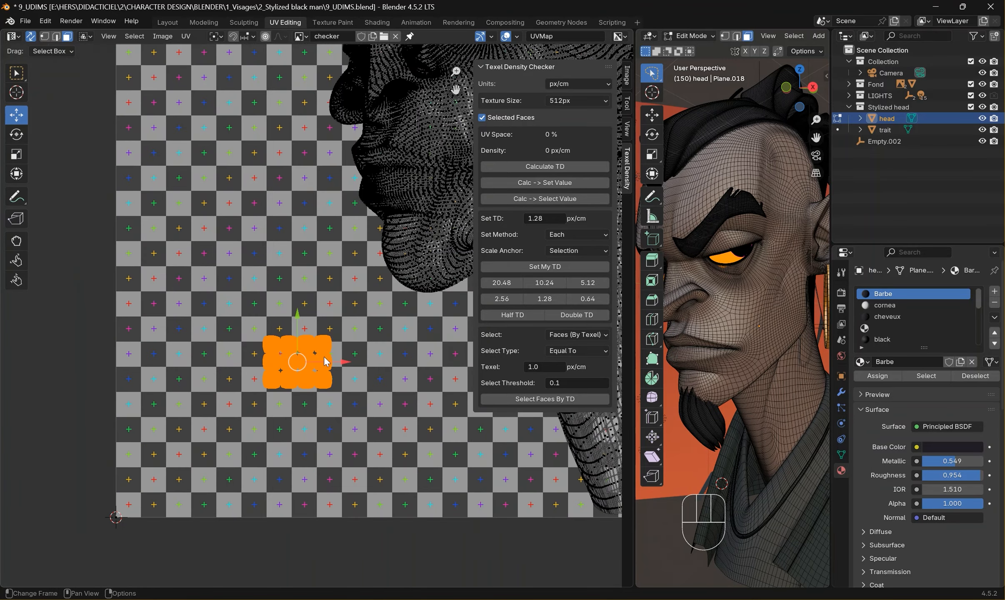
{"action": "key", "text": "s"}
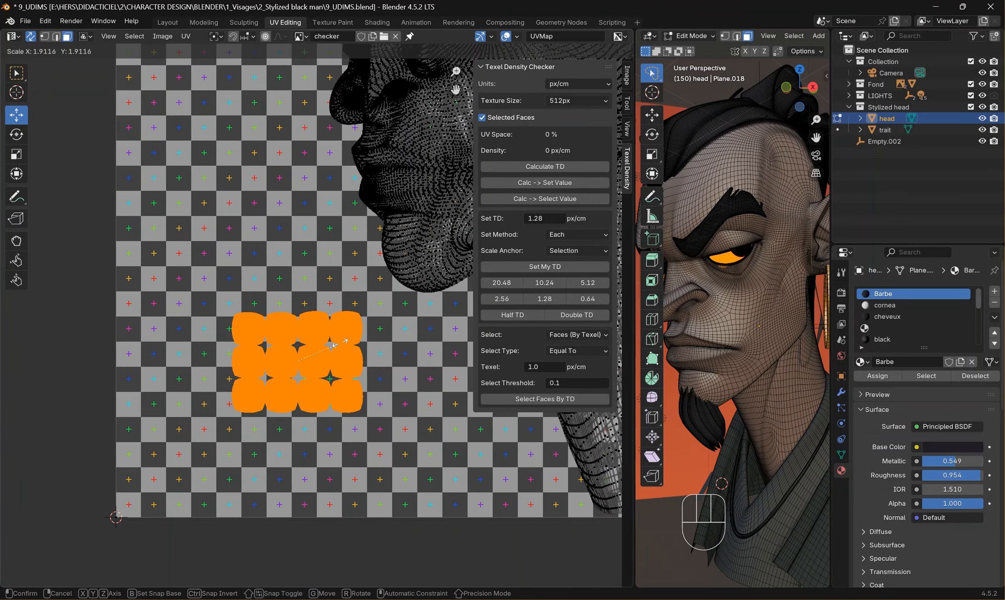
{"action": "left_click", "coordinate": [305, 376]}
{"action": "left_click_drag", "start_coordinate": [305, 376], "coordinate": [212, 438]}
{"action": "left_click", "coordinate": [287, 384]}
Step: Select all beard, eyebrow and eyelash islands in the second tile and pack them to fill it
{"action": "scroll", "coordinate": [289, 392], "scroll_direction": "down", "scroll_amount": 11}
{"action": "middle_click_drag", "start_coordinate": [315, 447], "coordinate": [294, 433], "text": "shift"}
{"action": "scroll", "coordinate": [390, 369], "scroll_direction": "up", "scroll_amount": 3}
{"action": "middle_click_drag", "start_coordinate": [390, 369], "coordinate": [351, 368], "text": "shift"}
{"action": "left_click", "coordinate": [425, 477]}
{"action": "middle_click_drag", "start_coordinate": [250, 402], "coordinate": [145, 471], "text": "shift"}
{"action": "left_click_drag", "start_coordinate": [197, 489], "coordinate": [391, 284]}
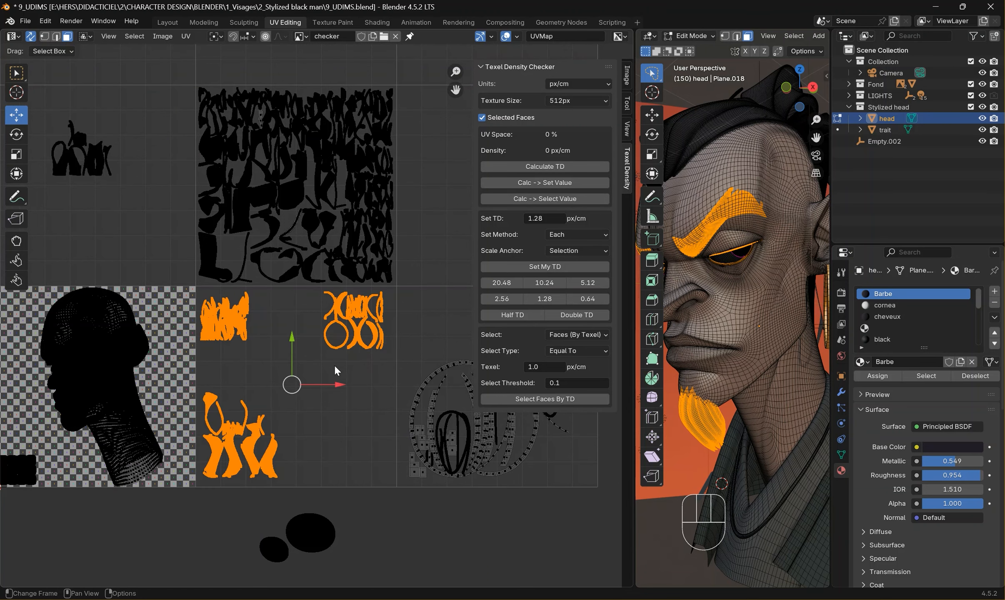
{"action": "left_click", "coordinate": [185, 36]}
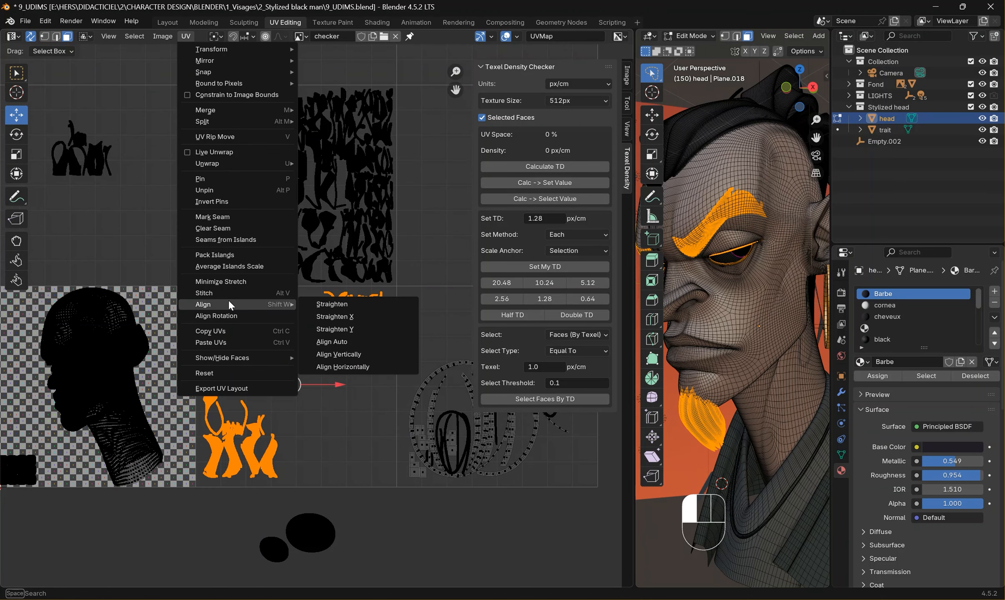
{"action": "left_click", "coordinate": [220, 255]}
{"action": "left_click", "coordinate": [197, 428]}
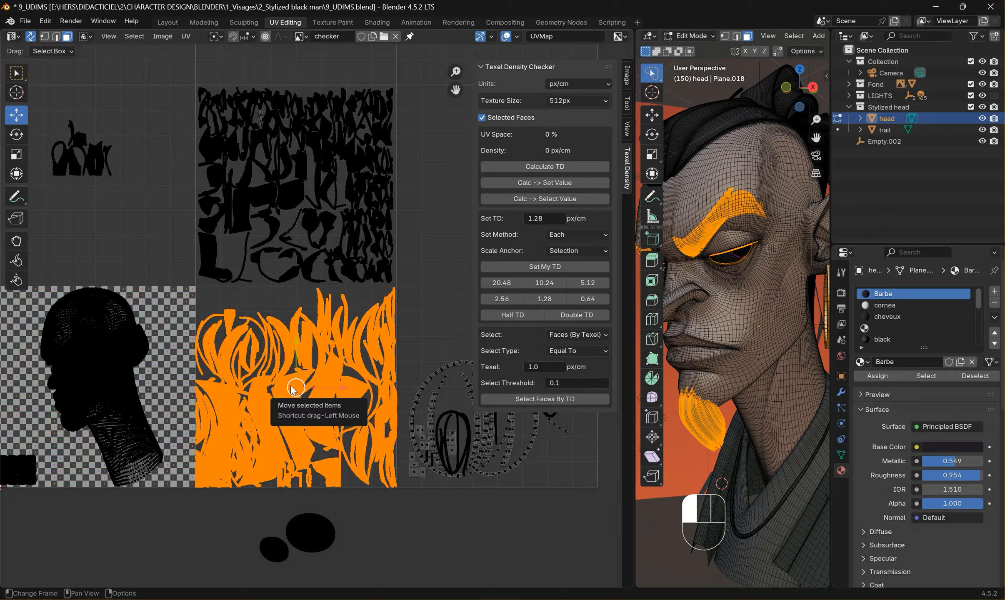
Step: Scale the packed beard and eyebrow islands down slightly to leave a margin inside the second tile, and deselect them
{"action": "key", "text": "KP_Decimal"}
{"action": "key", "text": "s"}
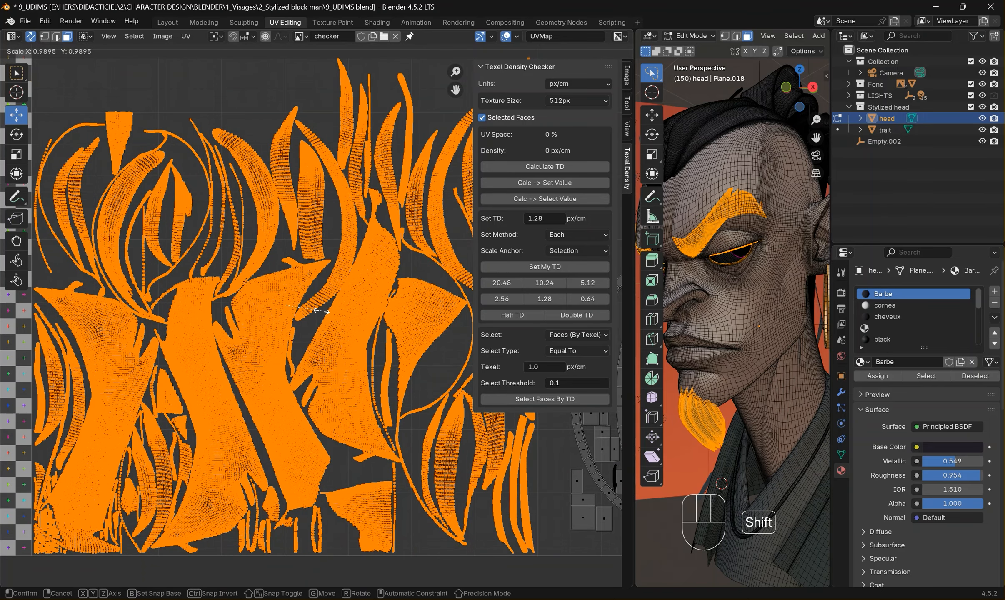
{"action": "left_click", "coordinate": [314, 352]}
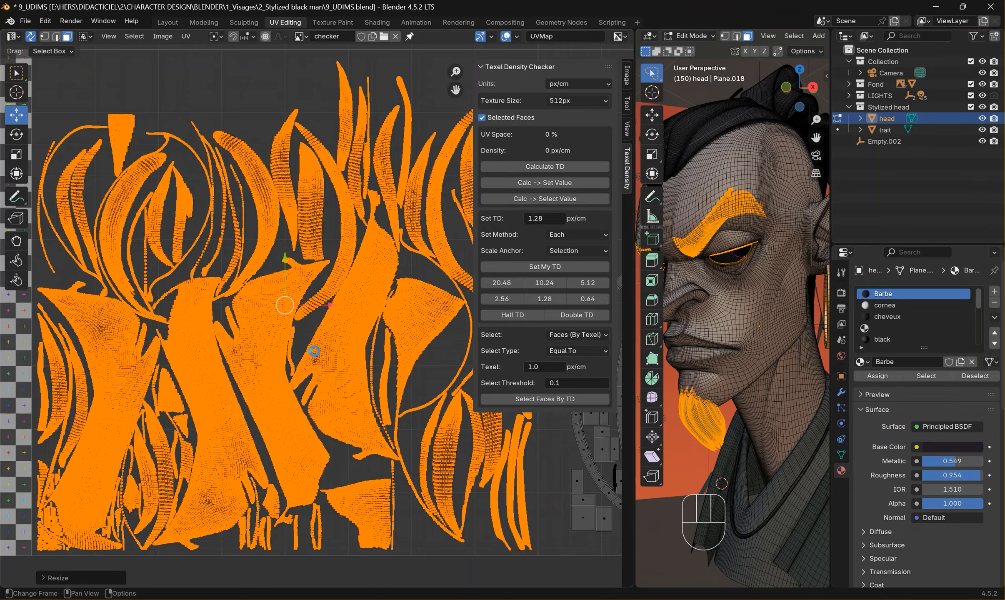
{"action": "left_click", "coordinate": [318, 81]}
{"action": "scroll", "coordinate": [320, 289], "scroll_direction": "down", "scroll_amount": 5}
{"action": "middle_click_drag", "start_coordinate": [319, 288], "coordinate": [342, 306]}
Step: Select the whole jacket on the 3D model by extending the selection from one of its faces to all linked geometry
{"action": "left_click", "coordinate": [25, 21]}
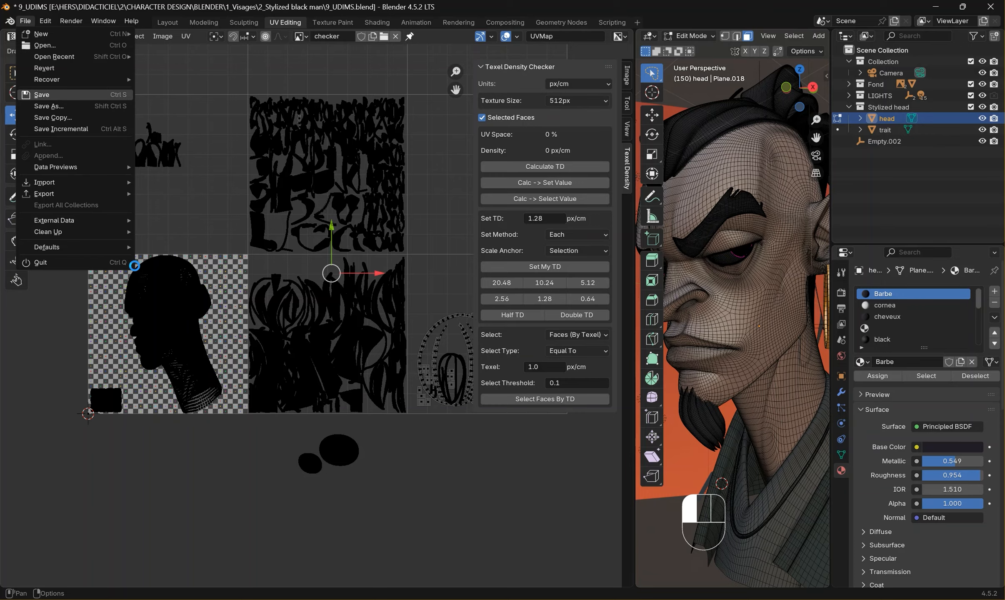
{"action": "left_click_drag", "start_coordinate": [112, 188], "coordinate": [217, 98]}
{"action": "middle_click_drag", "start_coordinate": [295, 180], "coordinate": [227, 195]}
{"action": "left_click", "coordinate": [820, 534]}
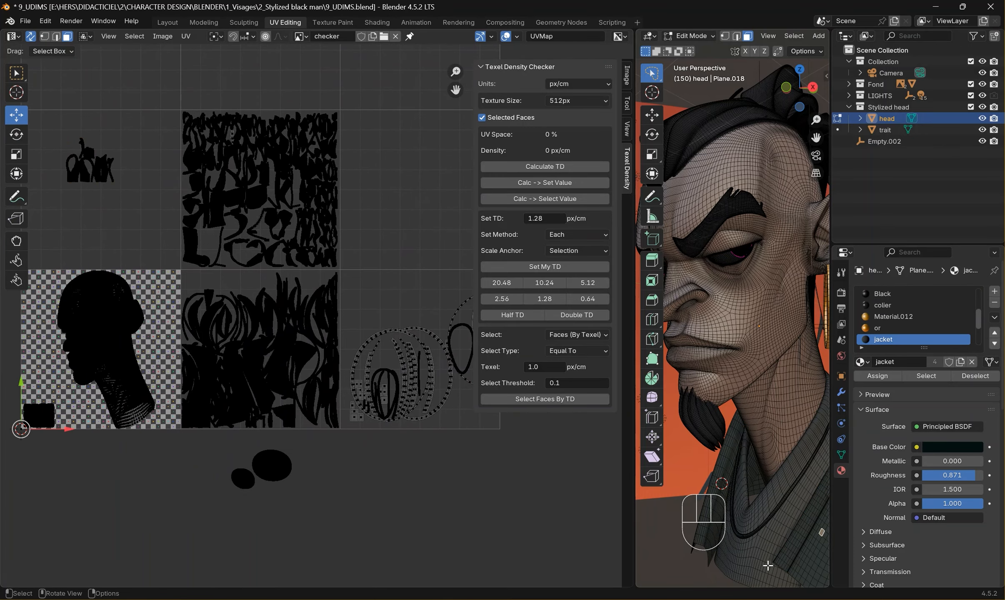
{"action": "key", "text": "ctrl+l"}
Step: Enlarge the 3D view and unwrap the selected jacket with Smart UV Project
{"action": "scroll", "coordinate": [367, 425], "scroll_direction": "down", "scroll_amount": 2}
{"action": "scroll", "coordinate": [366, 422], "scroll_direction": "up", "scroll_amount": 1}
{"action": "middle_click_drag", "start_coordinate": [111, 443], "coordinate": [203, 502], "text": "shift"}
{"action": "scroll", "coordinate": [273, 443], "scroll_direction": "up", "scroll_amount": 3}
{"action": "scroll", "coordinate": [274, 444], "scroll_direction": "down", "scroll_amount": 2}
{"action": "scroll", "coordinate": [731, 316], "scroll_direction": "down", "scroll_amount": 2}
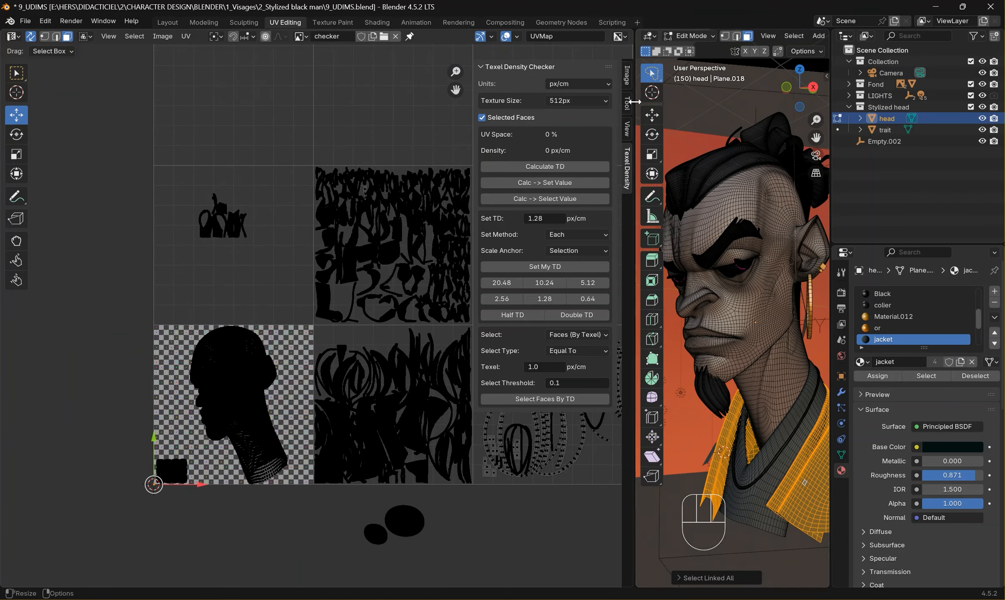
{"action": "left_click_drag", "start_coordinate": [635, 308], "coordinate": [405, 308]}
{"action": "left_click", "coordinate": [709, 36]}
{"action": "left_click", "coordinate": [746, 87]}
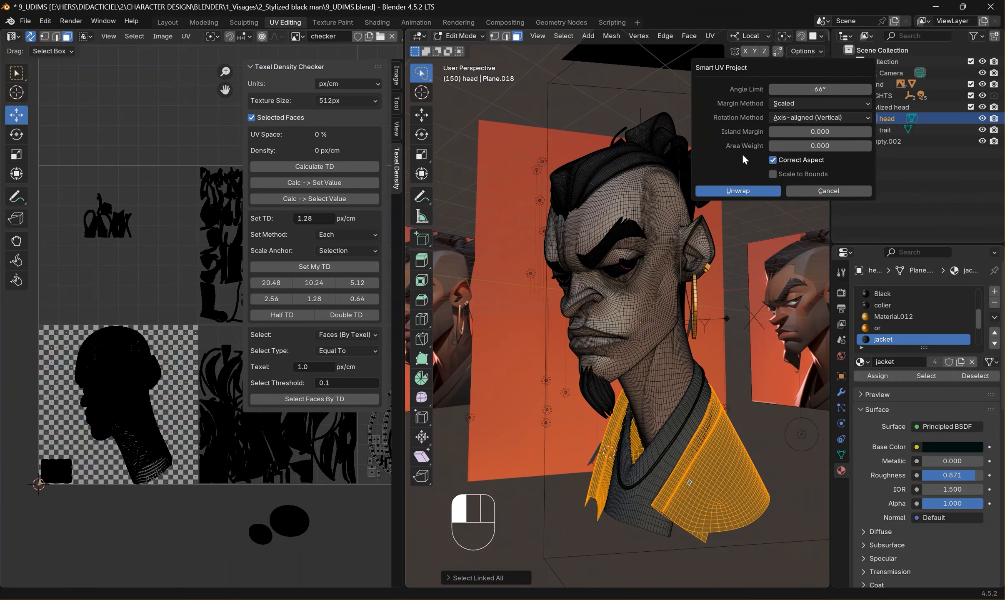
Step: Add the garment islands from the tile above the first to the jacket selection and pack them all together
{"action": "left_click_drag", "start_coordinate": [65, 278], "coordinate": [172, 178], "text": "shift"}
{"action": "left_click", "coordinate": [185, 36]}
{"action": "left_click", "coordinate": [196, 256]}
{"action": "left_click", "coordinate": [214, 426]}
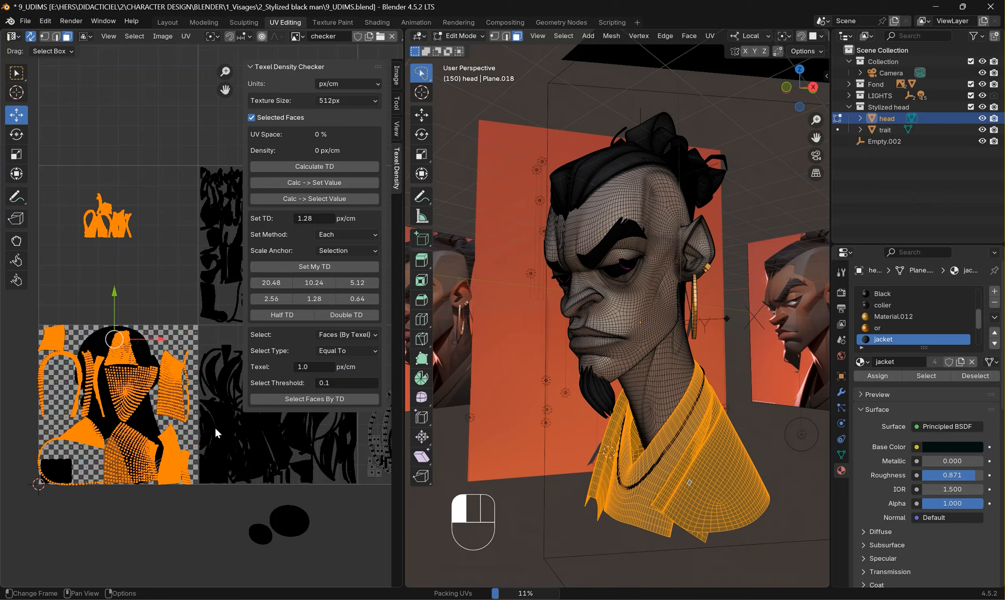
Step: Move the packed jacket and garment islands up off the head into the tile directly above the first
{"action": "key", "text": "g"}
{"action": "mouse_move", "coordinate": [117, 247]}
{"action": "left_mouse_down"}
{"action": "mouse_move", "coordinate": [144, 279]}
{"action": "mouse_move", "coordinate": [127, 246]}
{"action": "left_mouse_up"}
{"action": "middle_click_drag", "start_coordinate": [127, 246], "coordinate": [172, 281]}
{"action": "left_click_drag", "start_coordinate": [164, 285], "coordinate": [168, 251]}
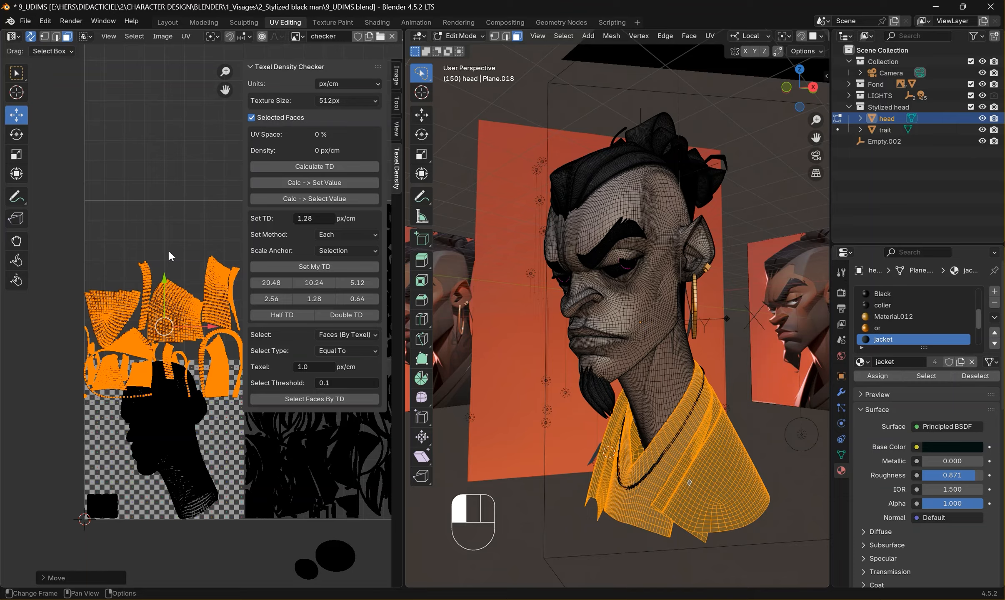
{"action": "key", "text": "g"}
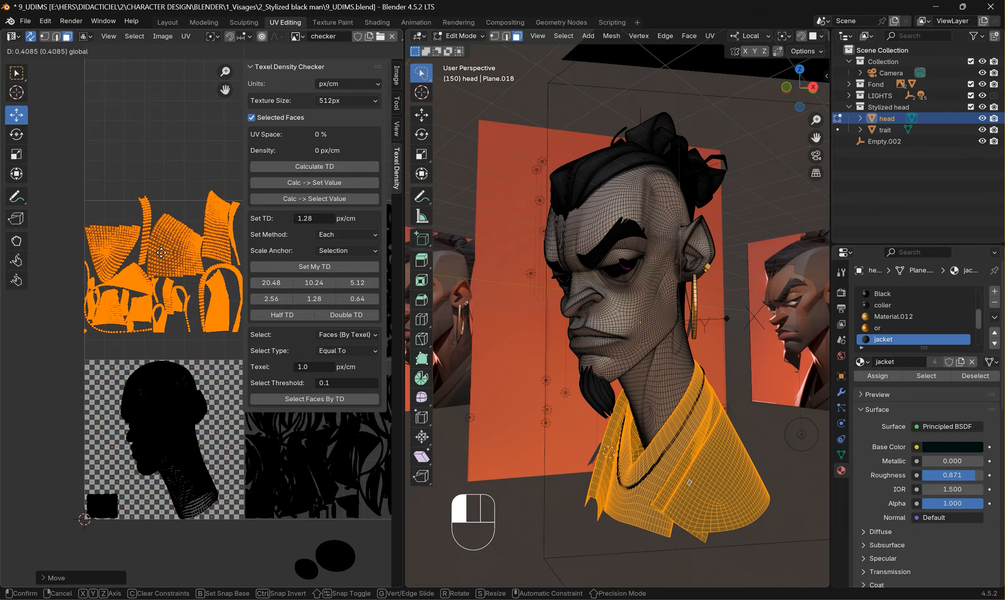
{"action": "left_click", "coordinate": [247, 268]}
Step: Hide the texel density settings, scale the garment islands down slightly to leave a margin within their tile, and deselect them
{"action": "key", "text": "n"}
{"action": "scroll", "coordinate": [175, 294], "scroll_direction": "up", "scroll_amount": 3}
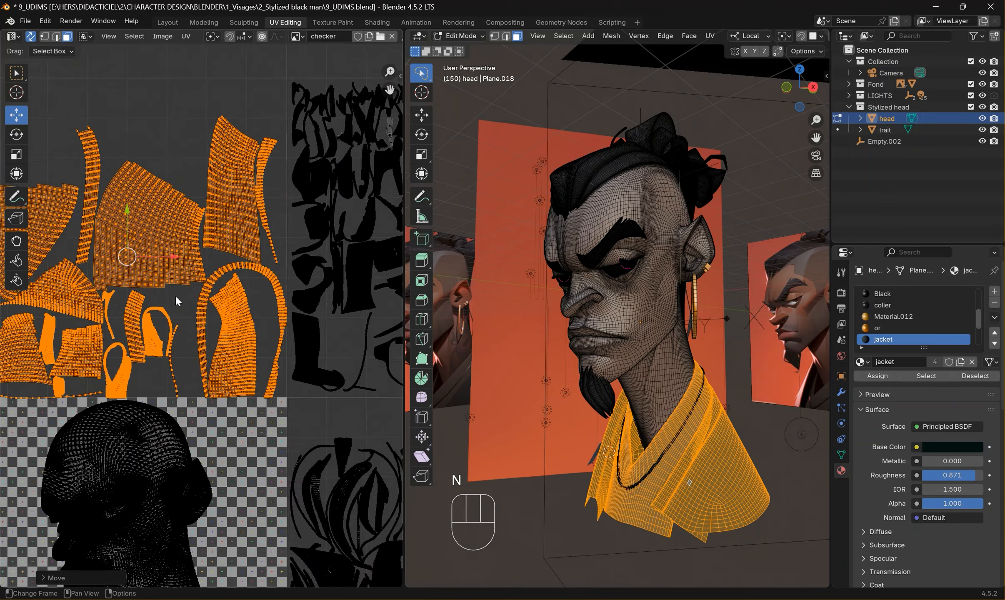
{"action": "middle_click_drag", "start_coordinate": [175, 294], "coordinate": [263, 343]}
{"action": "key", "text": "s"}
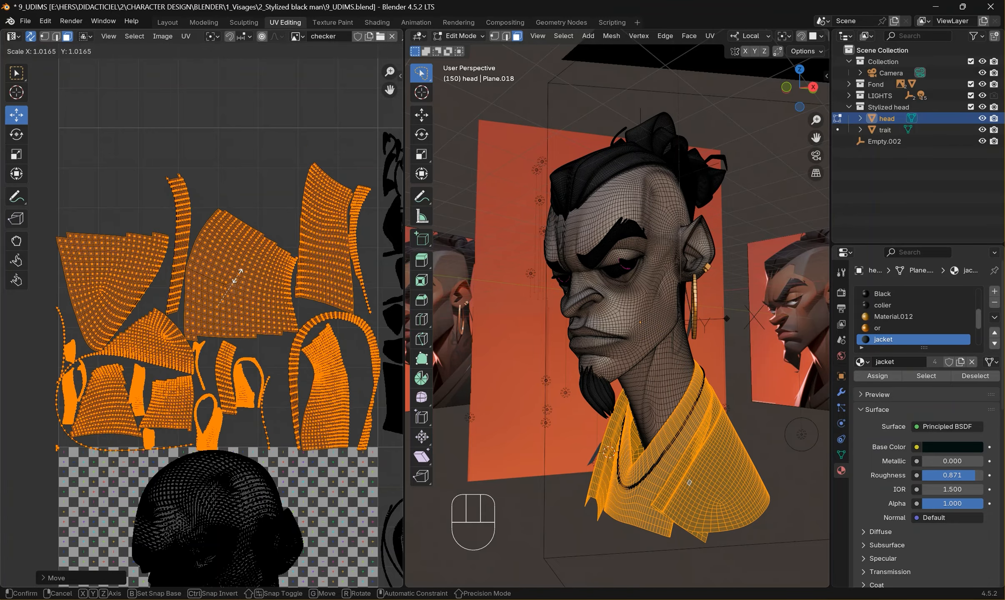
{"action": "left_click", "coordinate": [236, 273]}
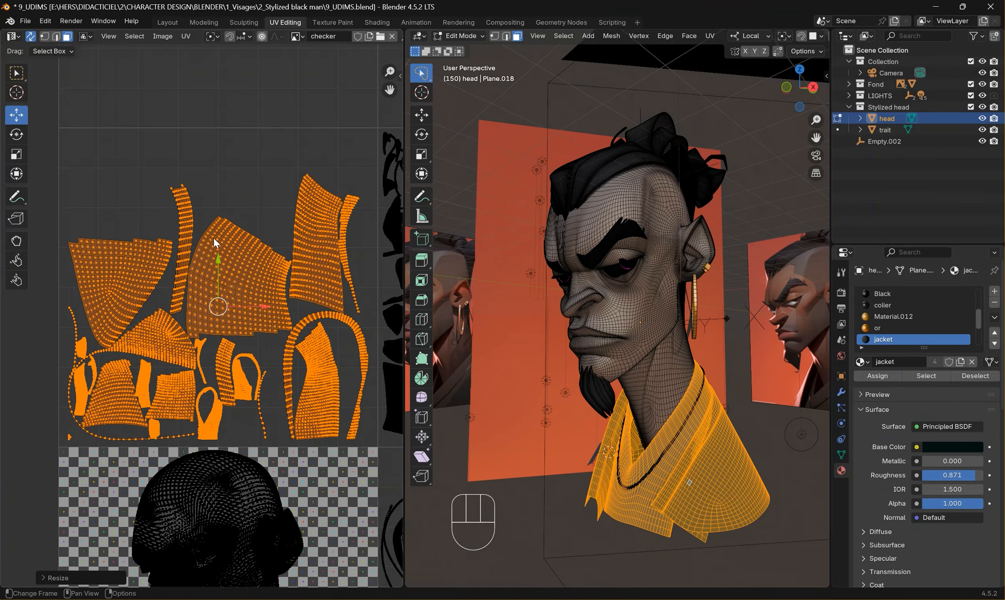
{"action": "scroll", "coordinate": [208, 250], "scroll_direction": "down", "scroll_amount": 4}
{"action": "left_click", "coordinate": [206, 498]}
Step: Select the larger round island below the second tile with its linked geometry and examine the matching eye on the 3D model
{"action": "mouse_move", "coordinate": [328, 277]}
{"action": "middle_mouse_down", "text": "shift"}
{"action": "mouse_move", "coordinate": [243, 282]}
{"action": "mouse_move", "coordinate": [321, 304]}
{"action": "mouse_move", "coordinate": [314, 275]}
{"action": "middle_mouse_up", "text": "shift"}
{"action": "left_click_drag", "start_coordinate": [240, 509], "coordinate": [368, 438]}
{"action": "middle_click_drag", "start_coordinate": [294, 449], "coordinate": [322, 455], "text": "shift"}
{"action": "scroll", "coordinate": [323, 456], "scroll_direction": "up", "scroll_amount": 3}
{"action": "middle_click_drag", "start_coordinate": [204, 312], "coordinate": [247, 312], "text": "shift"}
{"action": "left_click", "coordinate": [386, 472]}
{"action": "key", "text": "ctrl+l"}
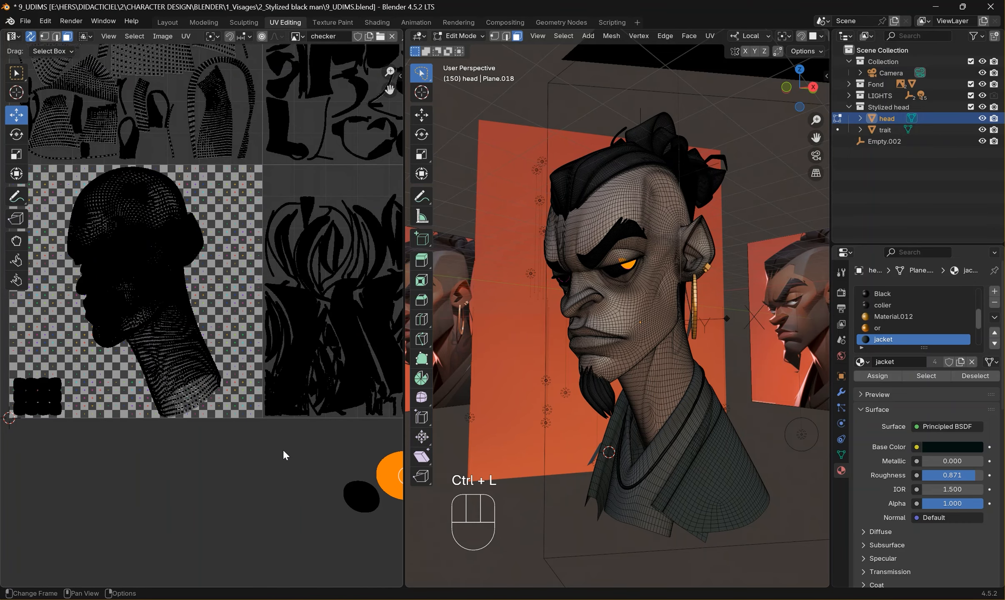
{"action": "left_click_drag", "start_coordinate": [404, 456], "coordinate": [648, 456]}
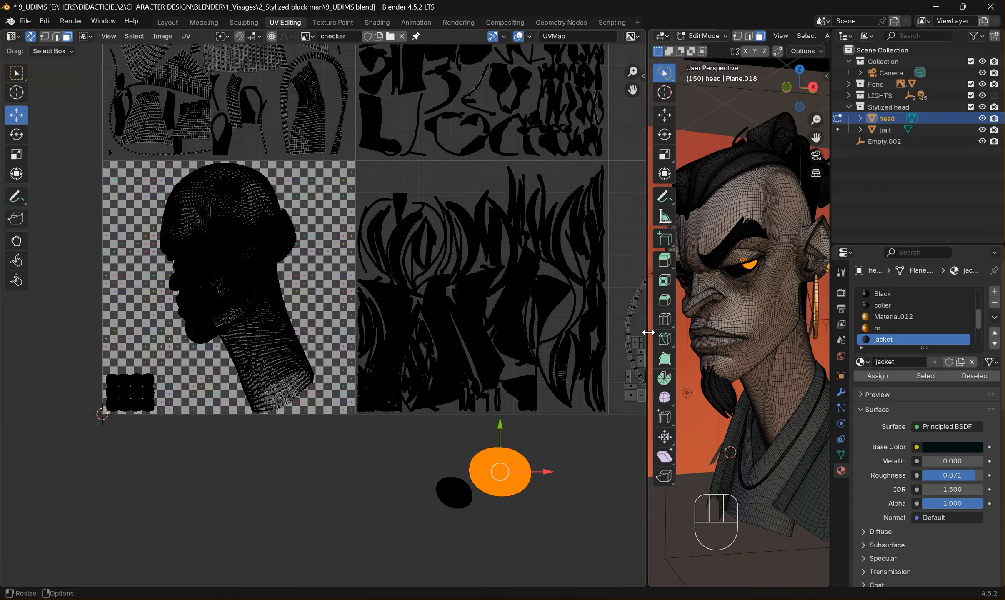
{"action": "left_click_drag", "start_coordinate": [648, 332], "coordinate": [411, 423]}
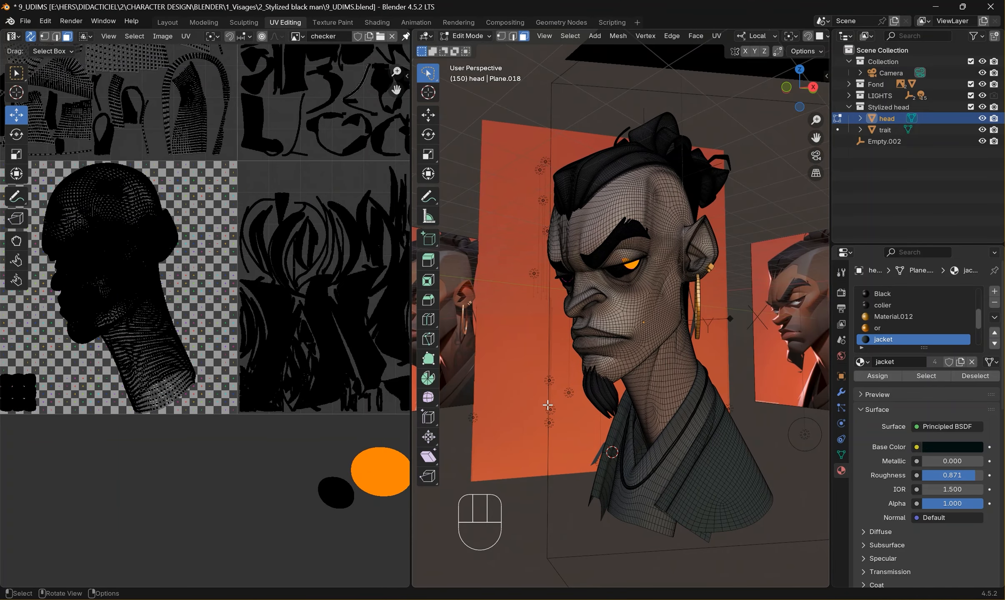
{"action": "middle_click_drag", "start_coordinate": [630, 422], "coordinate": [632, 442]}
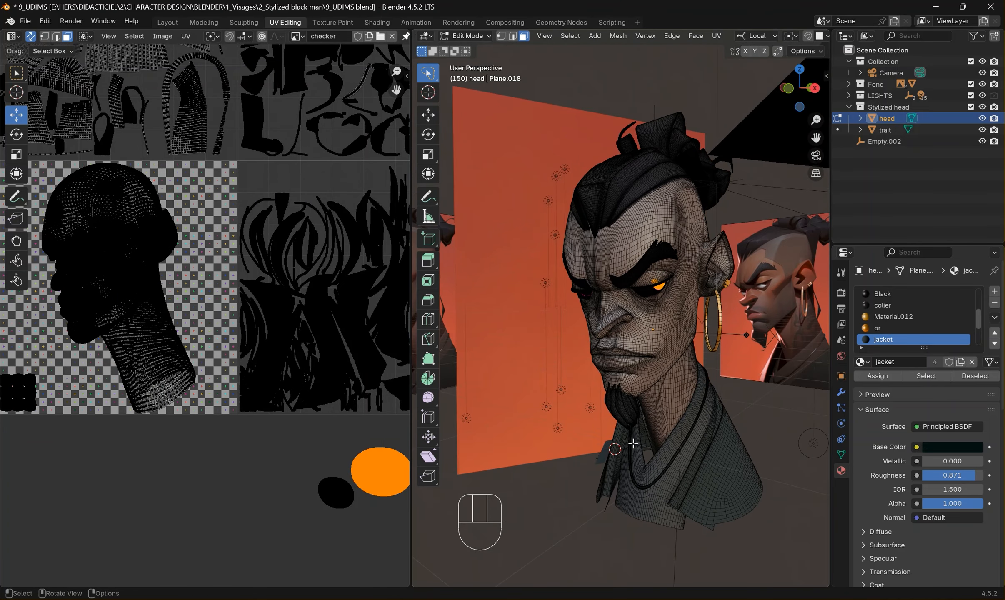
Step: Browse the list of existing materials available for the jacket slot without assigning one
{"action": "middle_click_drag", "start_coordinate": [664, 408], "coordinate": [632, 406]}
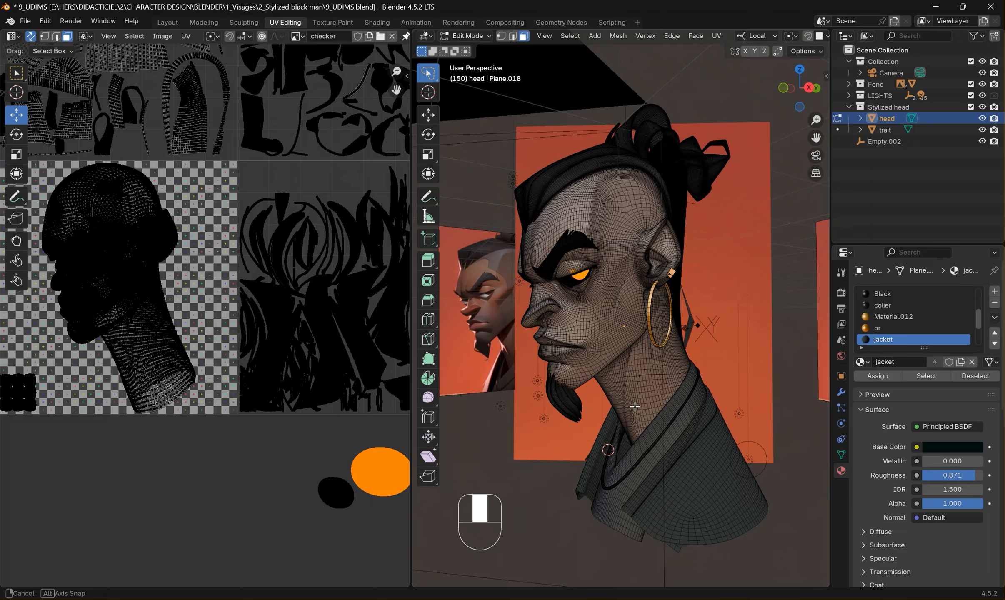
{"action": "left_click", "coordinate": [868, 364]}
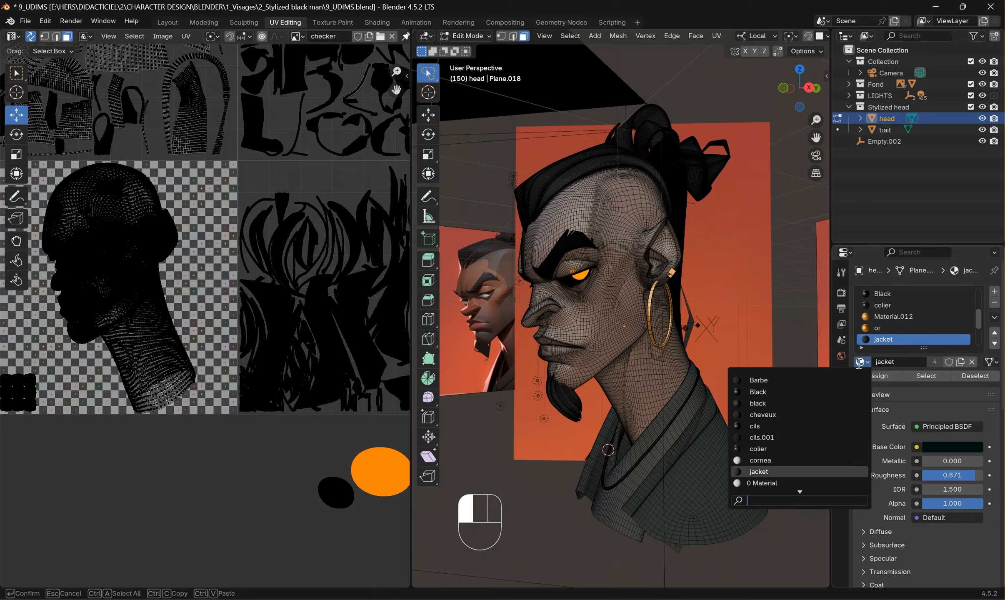
{"action": "scroll", "coordinate": [789, 441], "scroll_direction": "down", "scroll_amount": 5}
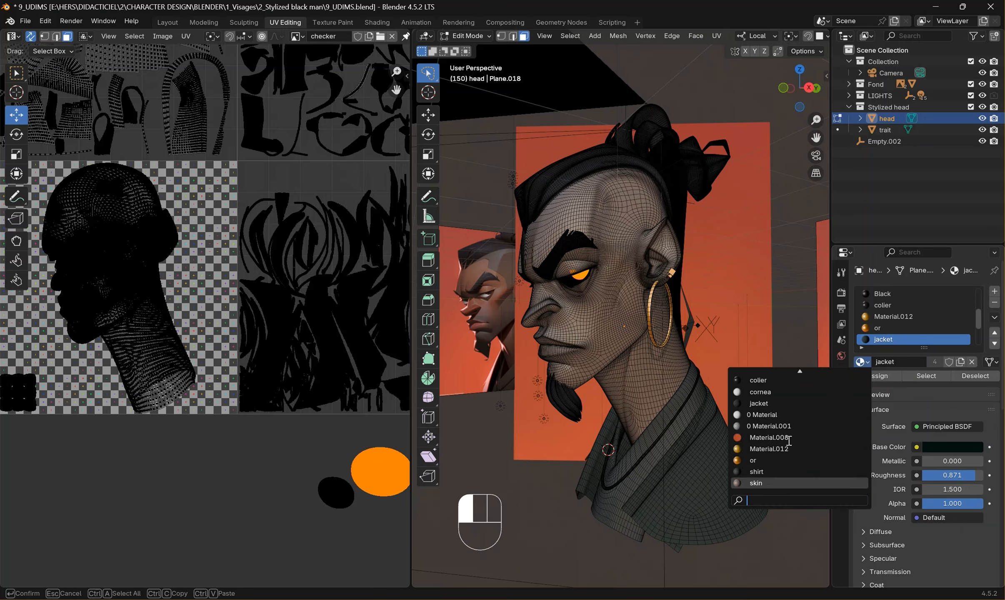
{"action": "scroll", "coordinate": [790, 440], "scroll_direction": "up", "scroll_amount": 10}
{"action": "scroll", "coordinate": [790, 439], "scroll_direction": "down", "scroll_amount": 15}
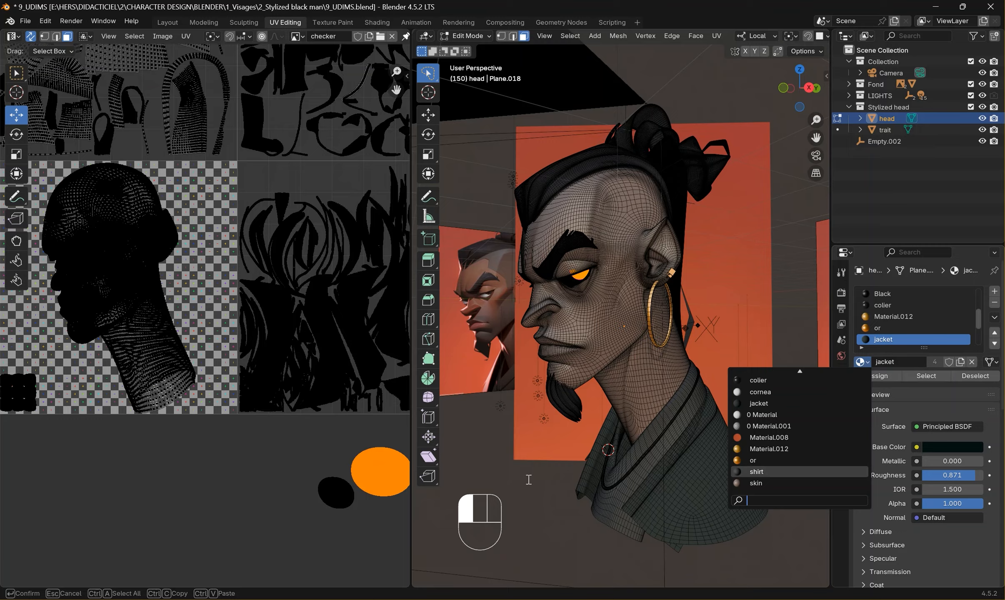
{"action": "scroll", "coordinate": [782, 424], "scroll_direction": "up", "scroll_amount": 6}
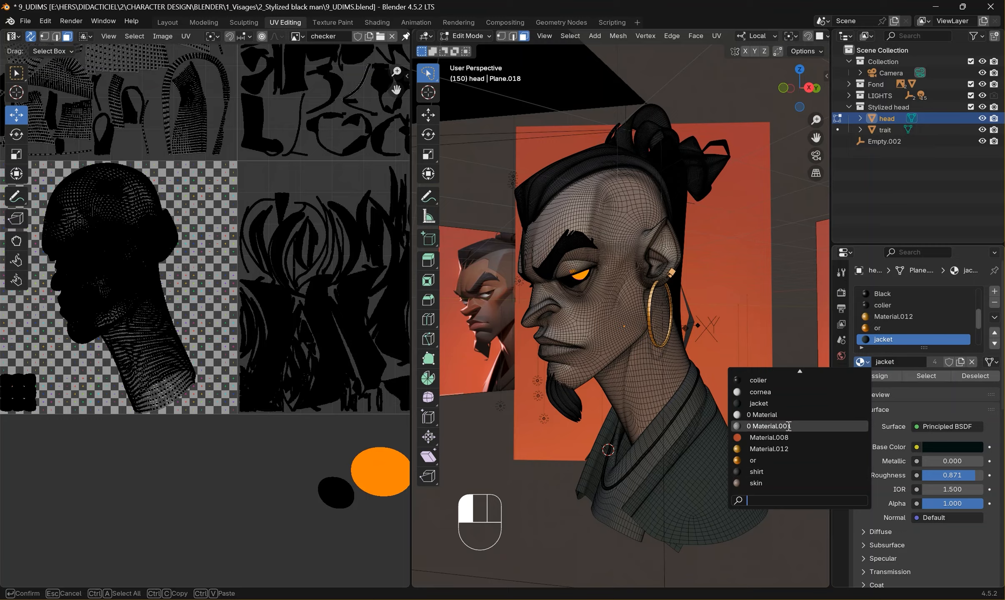
{"action": "scroll", "coordinate": [782, 425], "scroll_direction": "up", "scroll_amount": 4}
{"action": "scroll", "coordinate": [782, 424], "scroll_direction": "down", "scroll_amount": 11}
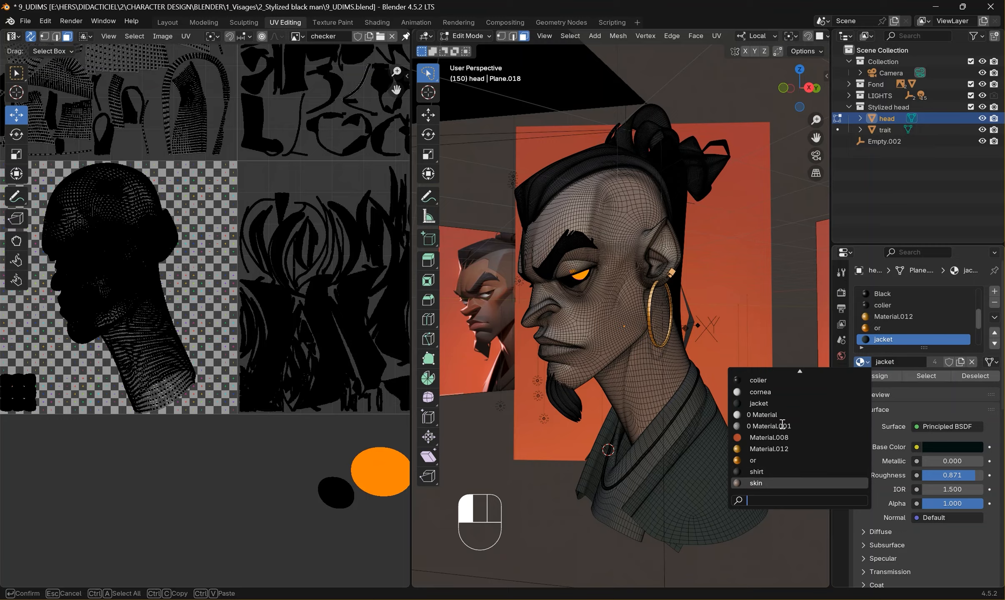
{"action": "left_click", "coordinate": [544, 486]}
Step: Leave mesh editing and give the head's empty material slot a new material with the checker image texture as its base color
{"action": "key", "text": "Tab"}
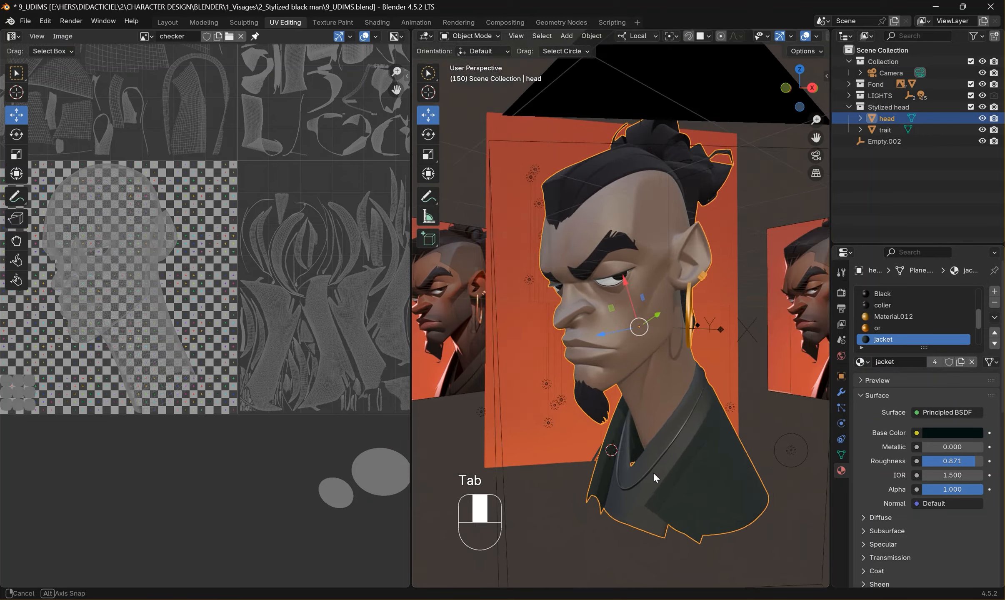
{"action": "scroll", "coordinate": [926, 324], "scroll_direction": "up", "scroll_amount": 5}
{"action": "scroll", "coordinate": [913, 329], "scroll_direction": "down", "scroll_amount": 3}
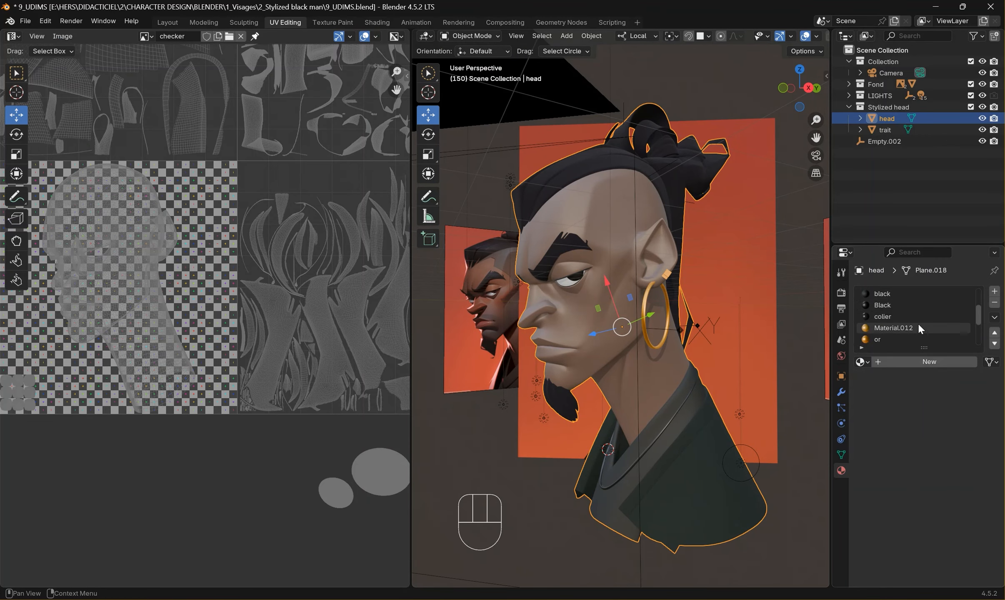
{"action": "scroll", "coordinate": [919, 325], "scroll_direction": "up", "scroll_amount": 1}
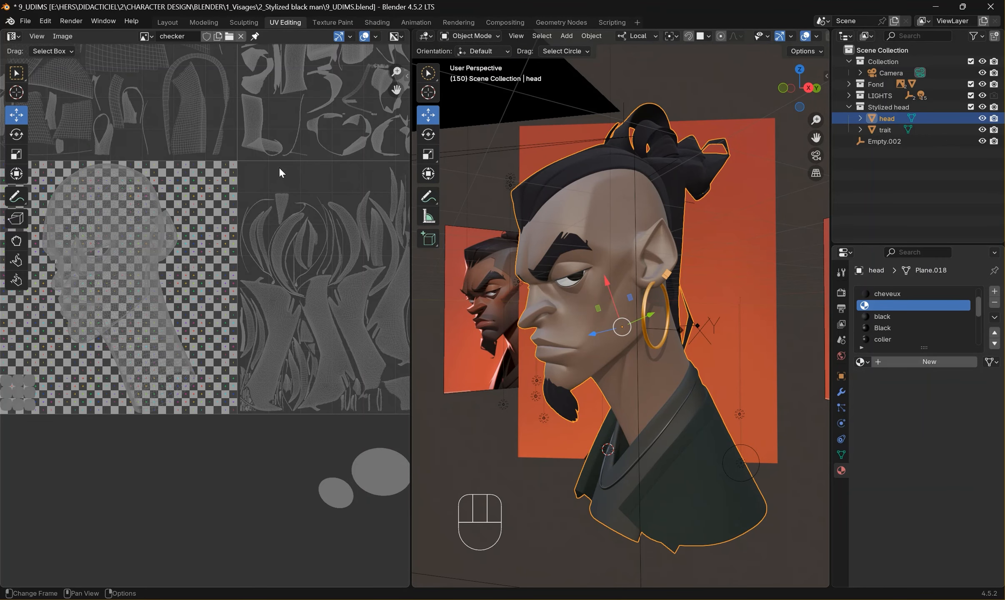
{"action": "left_click", "coordinate": [929, 362]}
{"action": "left_click", "coordinate": [917, 433]}
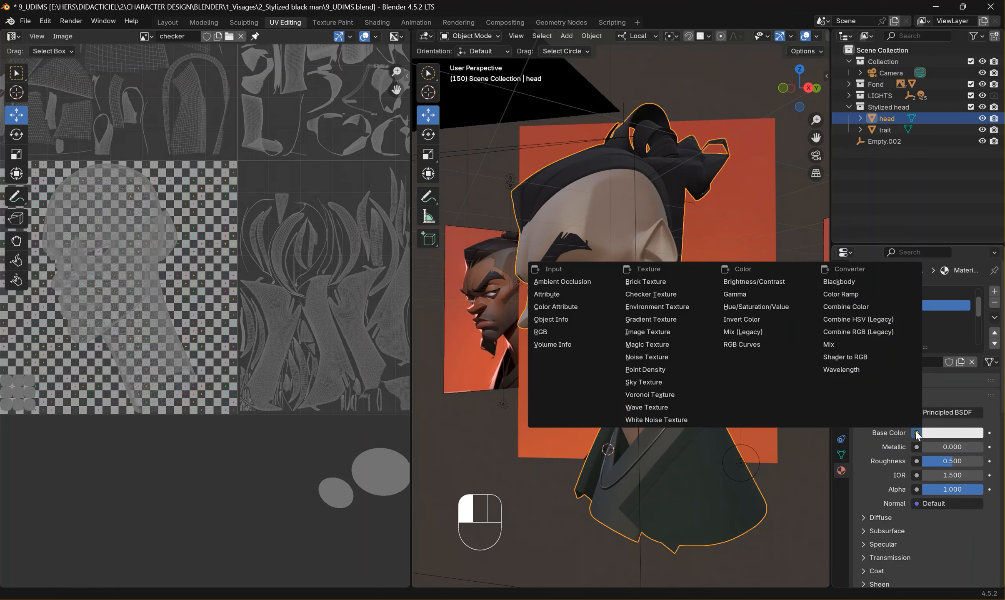
{"action": "left_click", "coordinate": [650, 333]}
{"action": "left_click", "coordinate": [866, 447]}
{"action": "left_click", "coordinate": [763, 464]}
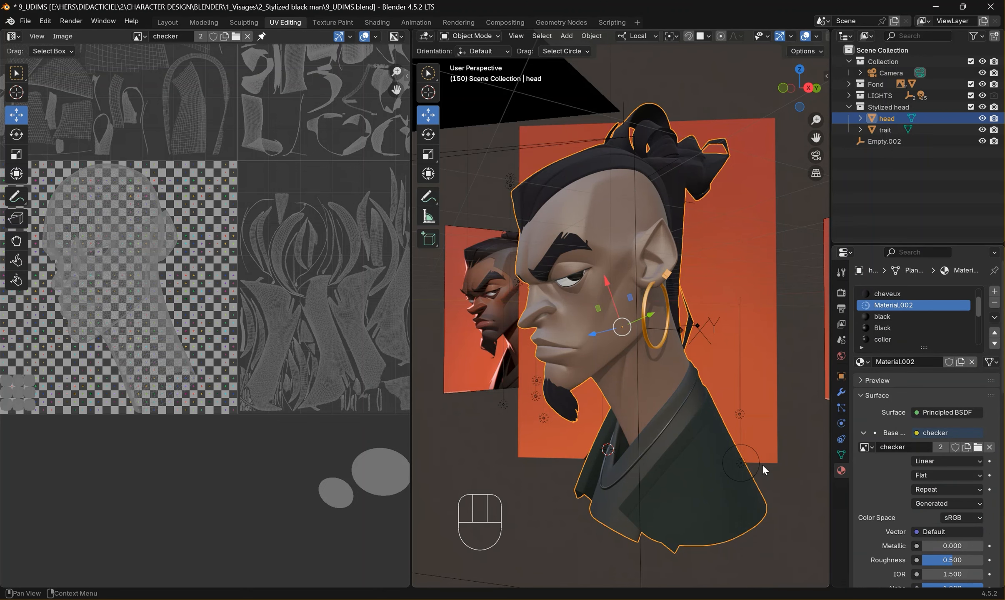
{"action": "left_click", "coordinate": [914, 296]}
{"action": "scroll", "coordinate": [901, 297], "scroll_direction": "up", "scroll_amount": 2}
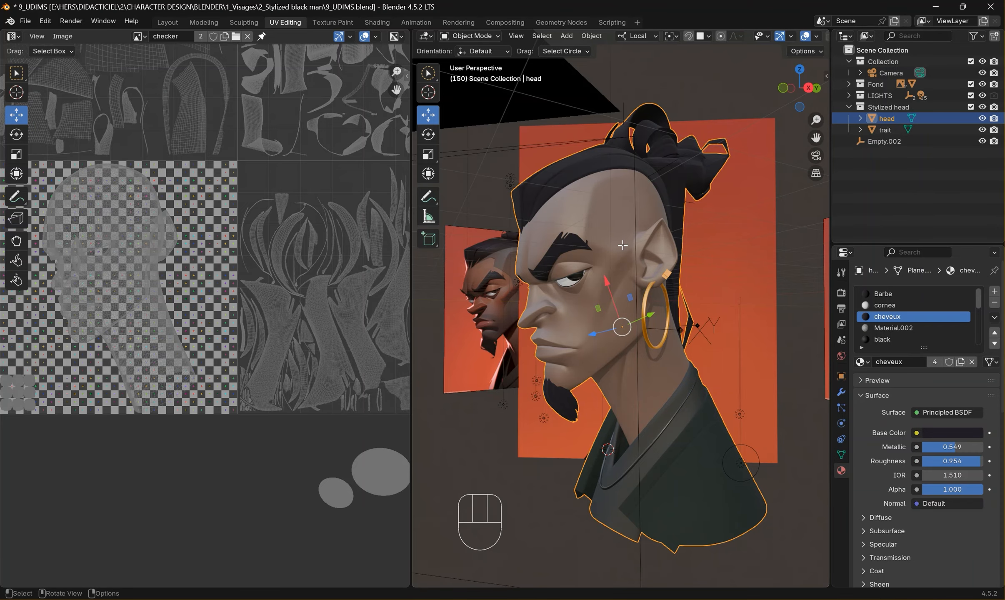
{"action": "key", "text": "Tab"}
{"action": "key", "text": "a"}
{"action": "middle_click_drag", "start_coordinate": [623, 245], "coordinate": [648, 238]}
{"action": "key", "text": "p"}
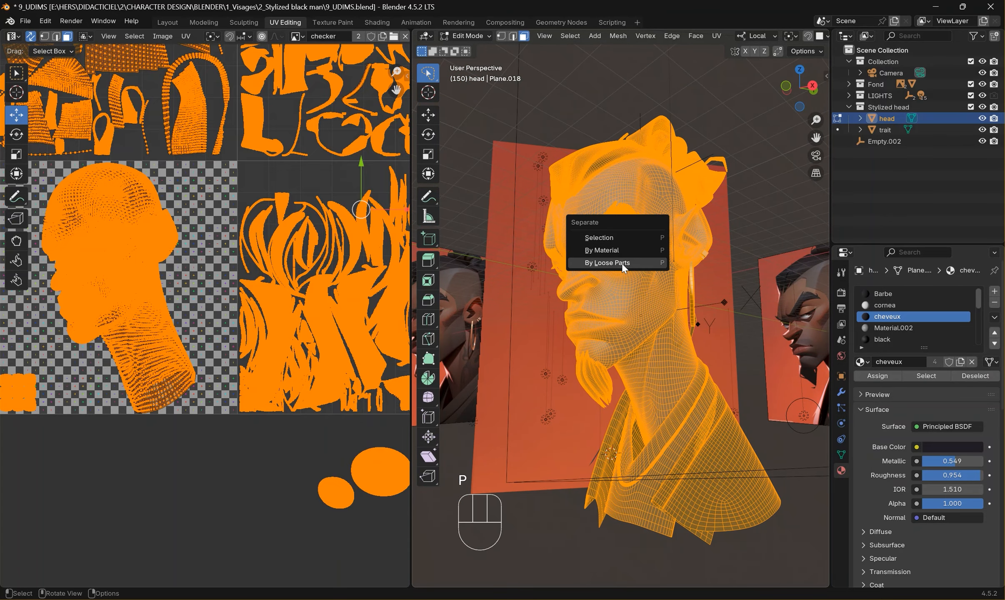
{"action": "middle_click_drag", "start_coordinate": [758, 202], "coordinate": [726, 235]}
Step: Select the two round pupil islands below the second tile, separate them into their own object, and make that object active
{"action": "key", "text": "Tab"}
{"action": "scroll", "coordinate": [669, 237], "scroll_direction": "up", "scroll_amount": 4}
{"action": "middle_click_drag", "start_coordinate": [610, 225], "coordinate": [679, 320], "text": "shift"}
{"action": "key", "text": "Tab"}
{"action": "left_click", "coordinate": [665, 321]}
{"action": "left_click", "coordinate": [685, 266]}
{"action": "left_click_drag", "start_coordinate": [270, 521], "coordinate": [411, 422]}
{"action": "middle_click_drag", "start_coordinate": [361, 391], "coordinate": [275, 363], "text": "shift"}
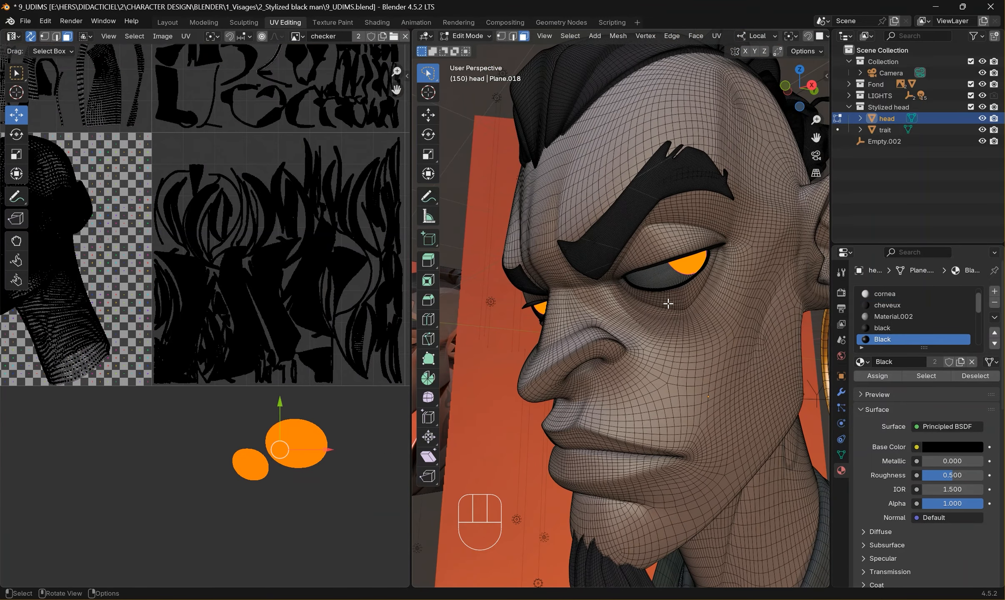
{"action": "key", "text": "p"}
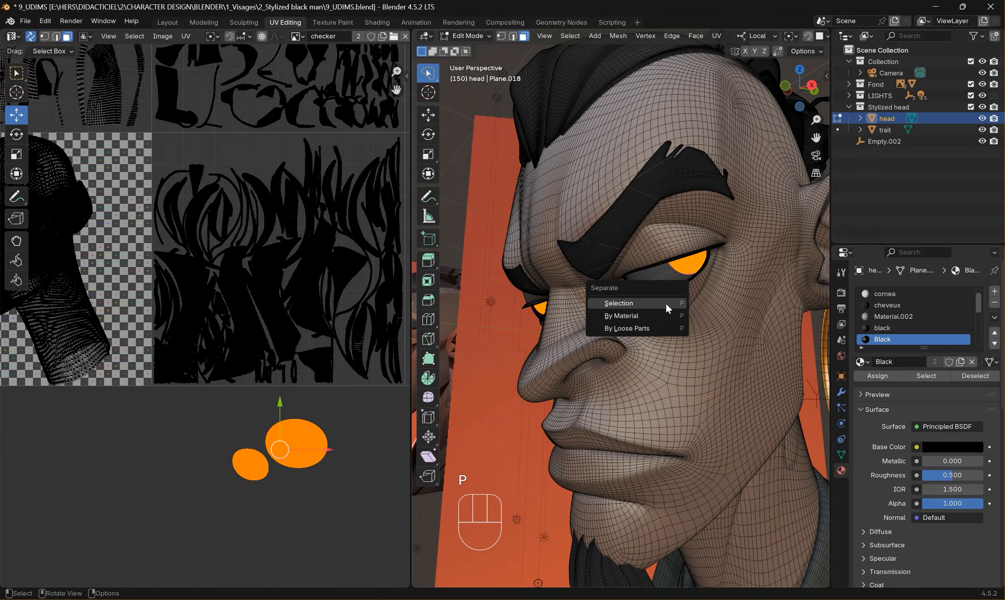
{"action": "left_click", "coordinate": [629, 306]}
{"action": "key", "text": "Tab"}
{"action": "left_click", "coordinate": [693, 263]}
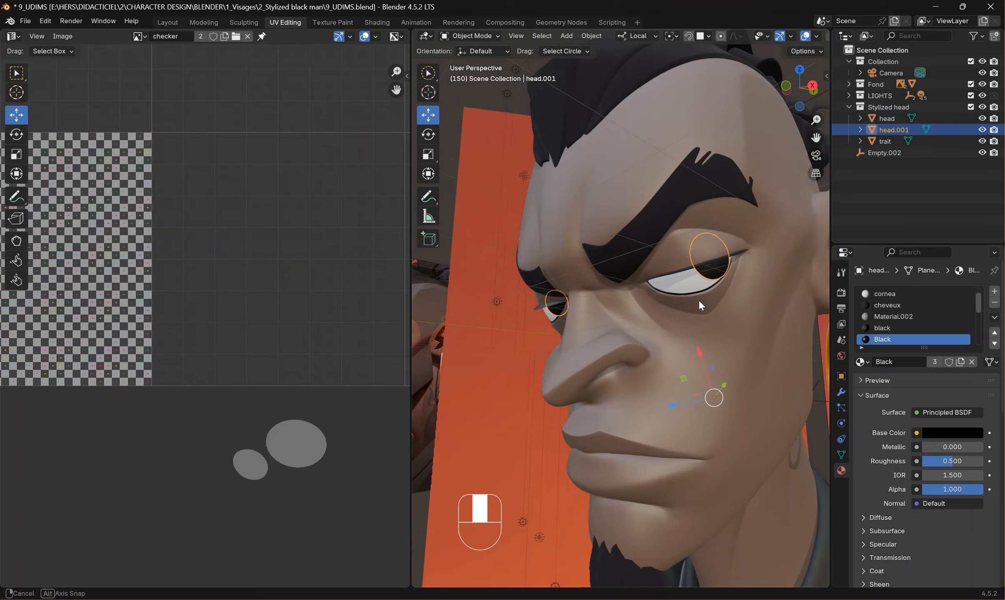
Step: Show the camera view and remove all inherited material slots from the separated pupils object
{"action": "key", "text": "KP_0"}
{"action": "scroll", "coordinate": [908, 310], "scroll_direction": "up", "scroll_amount": 1}
{"action": "scroll", "coordinate": [909, 312], "scroll_direction": "down", "scroll_amount": 9}
{"action": "scroll", "coordinate": [913, 315], "scroll_direction": "up", "scroll_amount": 9}
{"action": "left_click", "coordinate": [917, 295]}
{"action": "left_click", "coordinate": [995, 306]}
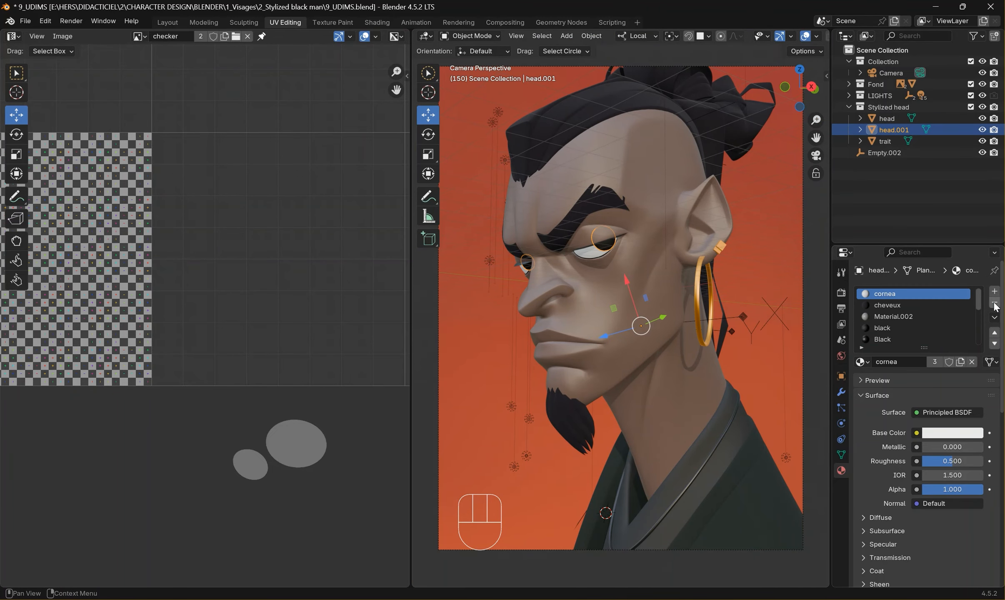
{"action": "left_click", "coordinate": [994, 304]}
{"action": "left_click", "coordinate": [995, 304]}
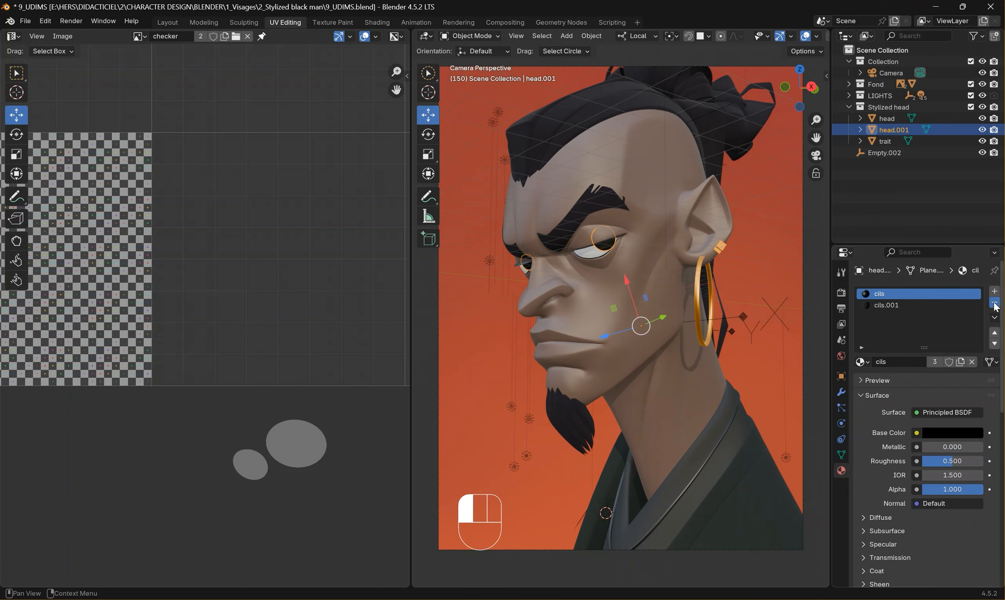
{"action": "left_click", "coordinate": [995, 304]}
Step: Create a new material on the pupils object with the checker image texture as its base color
{"action": "left_click", "coordinate": [950, 337]}
{"action": "left_click", "coordinate": [917, 410]}
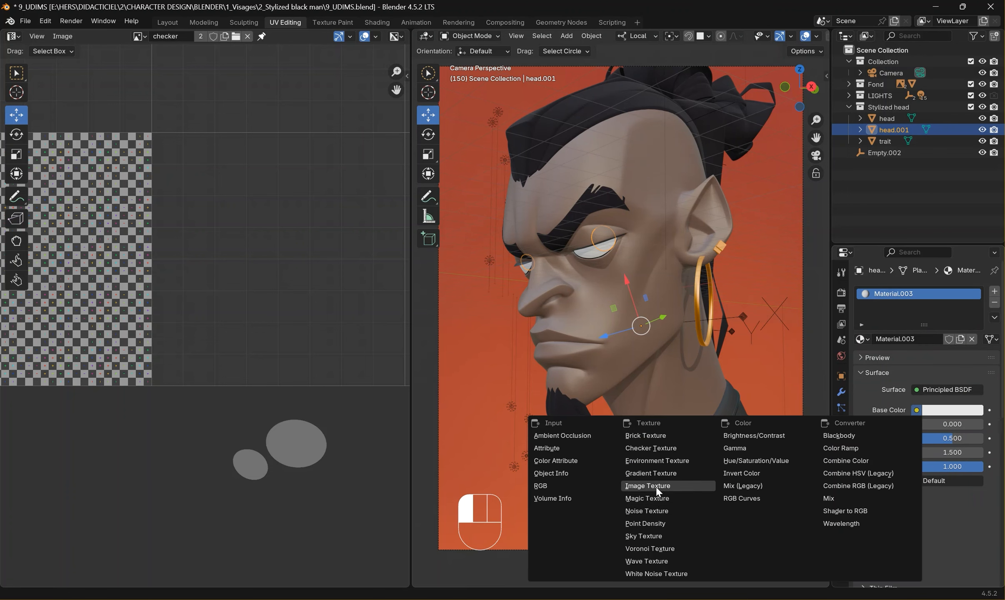
{"action": "left_click", "coordinate": [650, 499]}
{"action": "left_click", "coordinate": [870, 423]}
{"action": "left_click", "coordinate": [755, 436]}
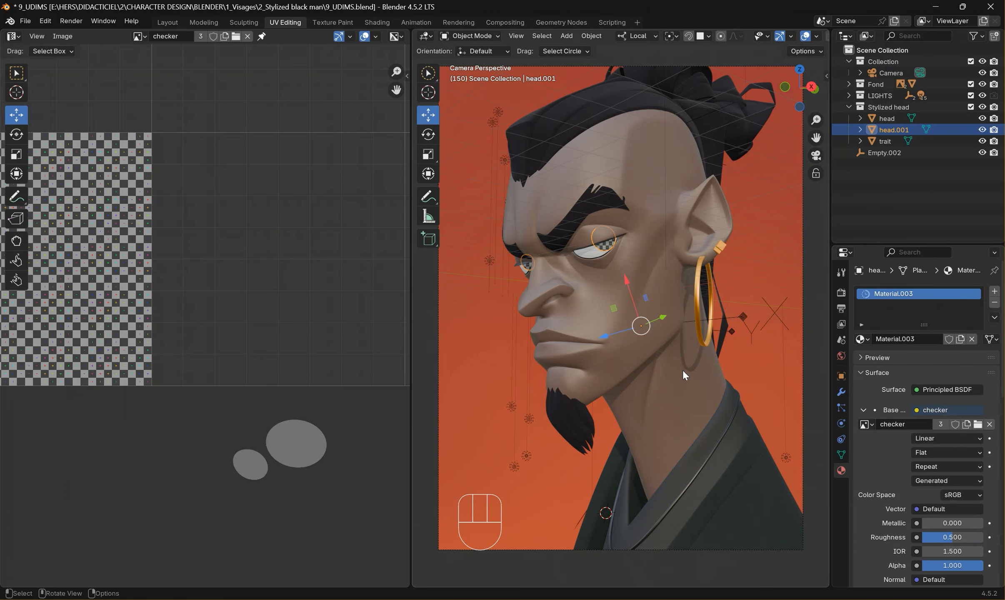
Step: Select the larger pupil island with its linked geometry and scale it along X to about 0.73 to correct the stretched checker
{"action": "key", "text": "KP_0"}
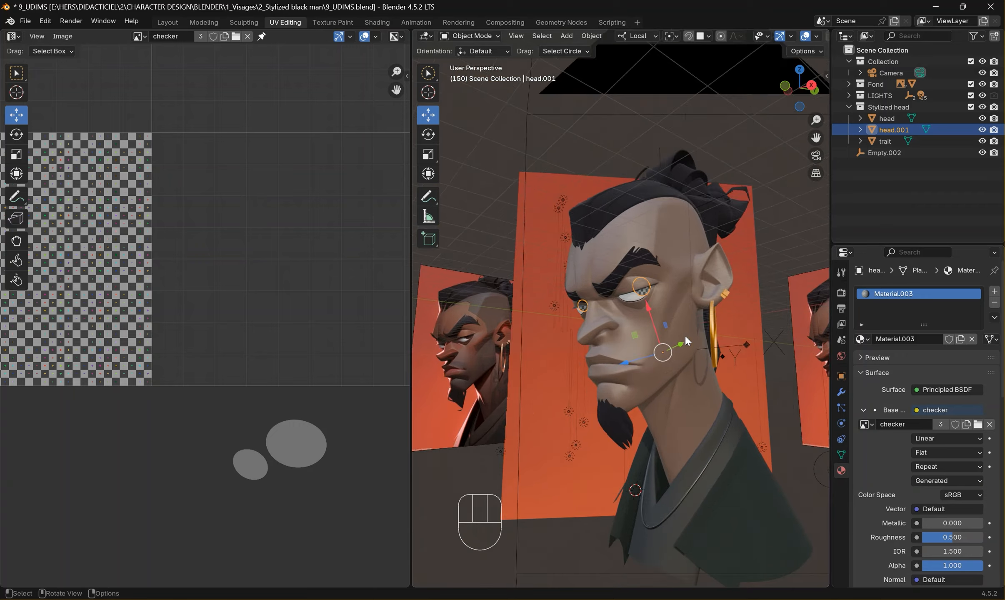
{"action": "scroll", "coordinate": [679, 324], "scroll_direction": "up", "scroll_amount": 8}
{"action": "middle_click_drag", "start_coordinate": [596, 113], "coordinate": [671, 308], "text": "shift"}
{"action": "scroll", "coordinate": [677, 277], "scroll_direction": "up", "scroll_amount": 10}
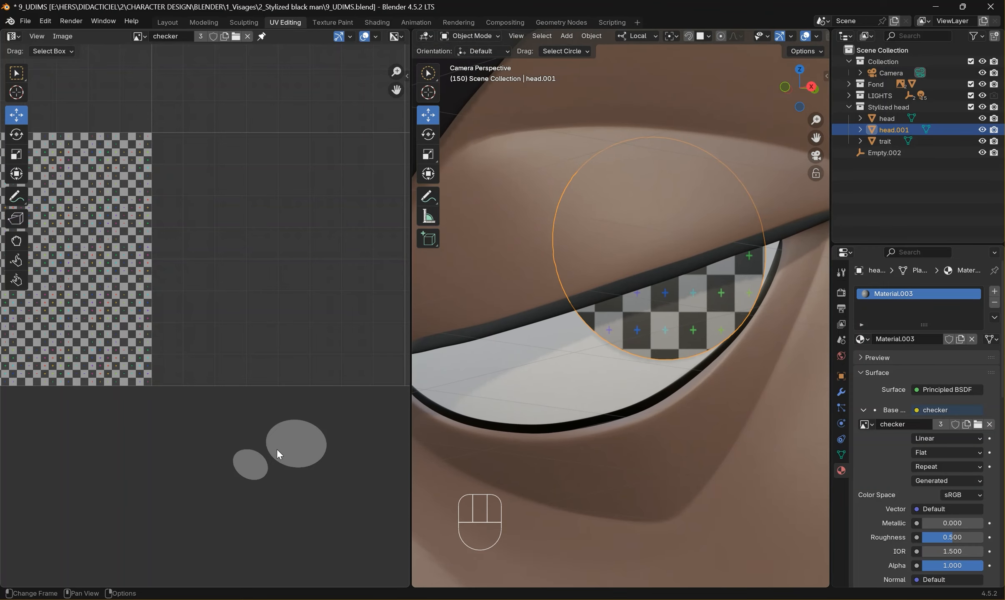
{"action": "key", "text": "Tab"}
{"action": "key", "text": "ctrl+l"}
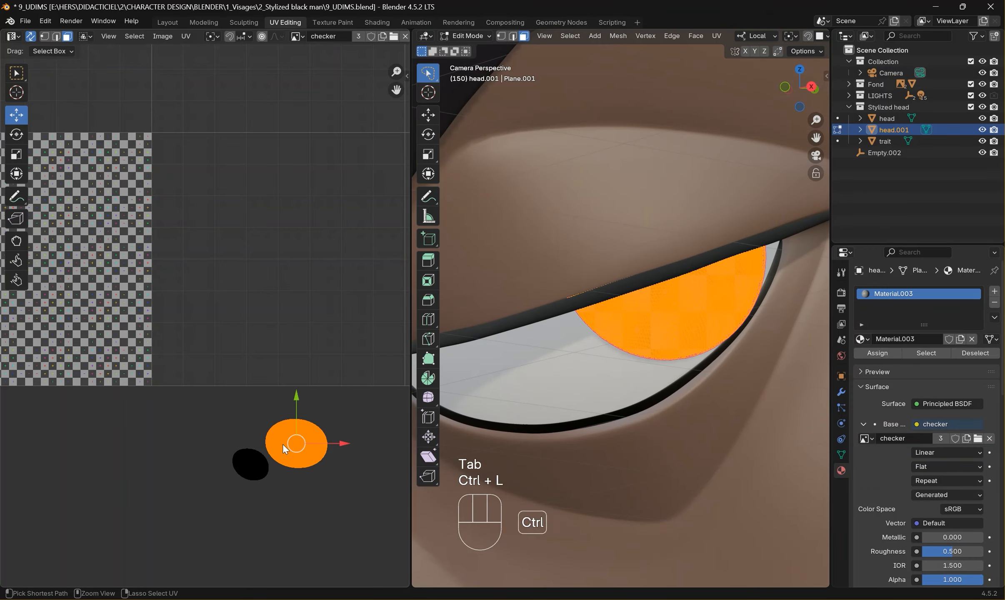
{"action": "scroll", "coordinate": [731, 277], "scroll_direction": "up", "scroll_amount": 4}
{"action": "scroll", "coordinate": [731, 277], "scroll_direction": "up", "scroll_amount": 2}
{"action": "scroll", "coordinate": [198, 300], "scroll_direction": "up", "scroll_amount": 4}
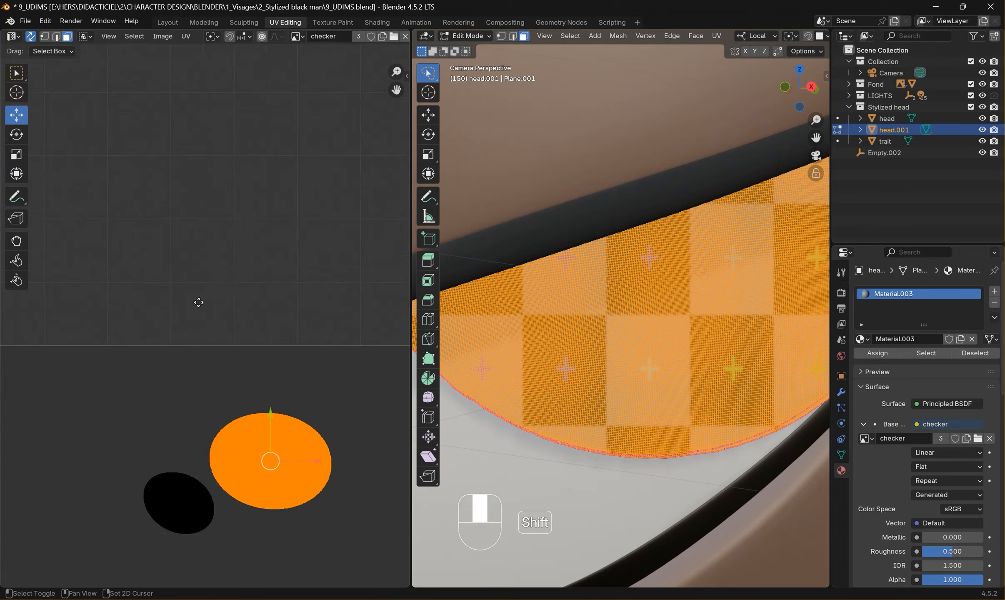
{"action": "key", "text": "s"}
{"action": "key", "text": "x"}
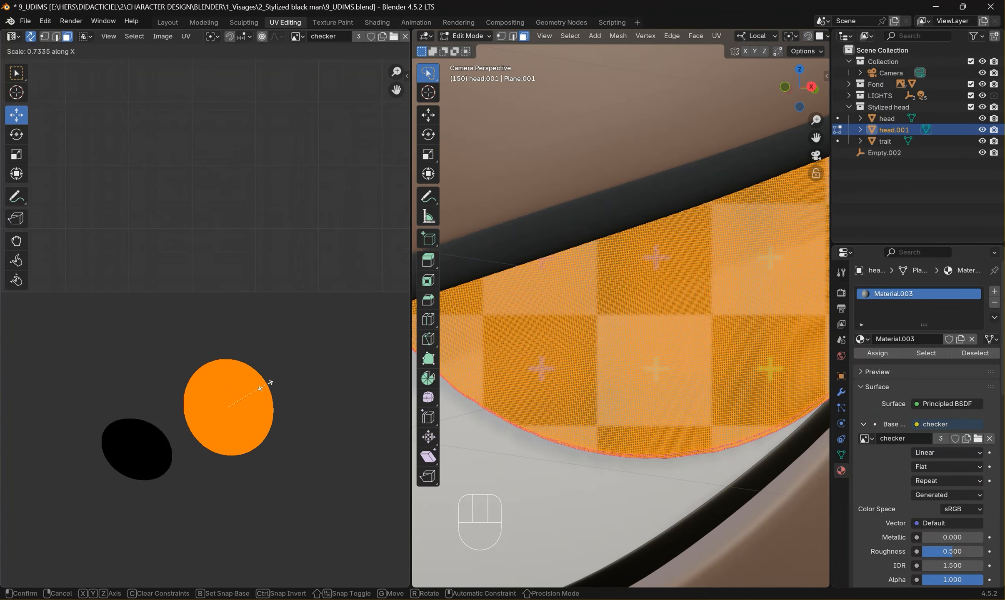
{"action": "left_click", "coordinate": [265, 386]}
Step: Select the smaller pupil island with its linked geometry and narrow it along X to even out the checker on the far eye
{"action": "scroll", "coordinate": [441, 358], "scroll_direction": "down", "scroll_amount": 2}
{"action": "middle_click_drag", "start_coordinate": [421, 356], "coordinate": [670, 346], "text": "shift"}
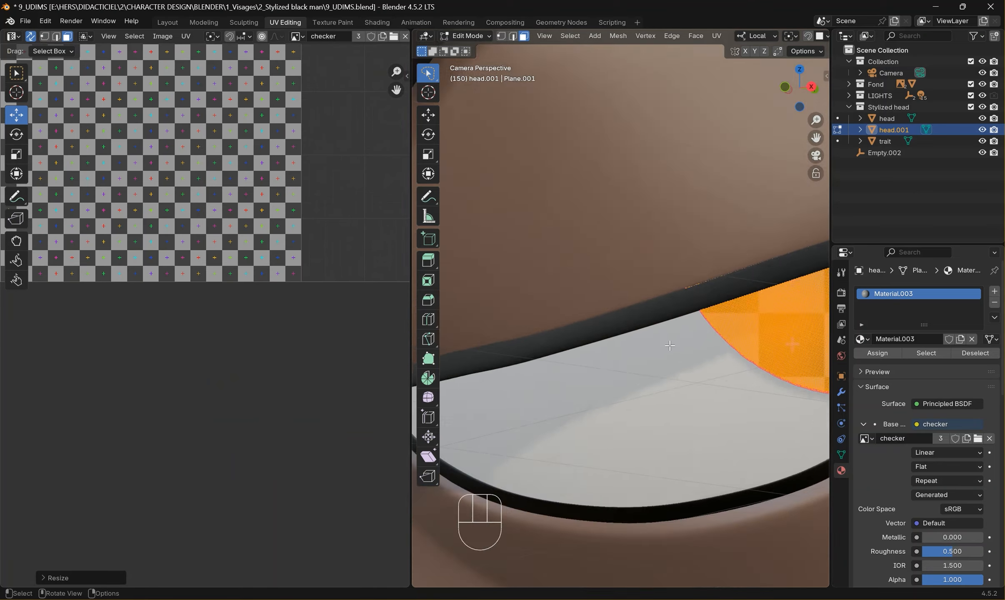
{"action": "scroll", "coordinate": [670, 345], "scroll_direction": "down", "scroll_amount": 9}
{"action": "middle_click_drag", "start_coordinate": [605, 333], "coordinate": [718, 318], "text": "shift"}
{"action": "scroll", "coordinate": [613, 436], "scroll_direction": "up", "scroll_amount": 10}
{"action": "middle_click_drag", "start_coordinate": [612, 435], "coordinate": [624, 186], "text": "shift"}
{"action": "middle_click_drag", "start_coordinate": [400, 351], "coordinate": [345, 343], "text": "shift"}
{"action": "middle_click_drag", "start_coordinate": [473, 412], "coordinate": [606, 348], "text": "shift"}
{"action": "scroll", "coordinate": [391, 354], "scroll_direction": "up", "scroll_amount": 2}
{"action": "middle_click_drag", "start_coordinate": [402, 352], "coordinate": [351, 313], "text": "shift"}
{"action": "left_click", "coordinate": [151, 415]}
{"action": "key", "text": "ctrl+l"}
{"action": "key", "text": "s"}
{"action": "key", "text": "x"}
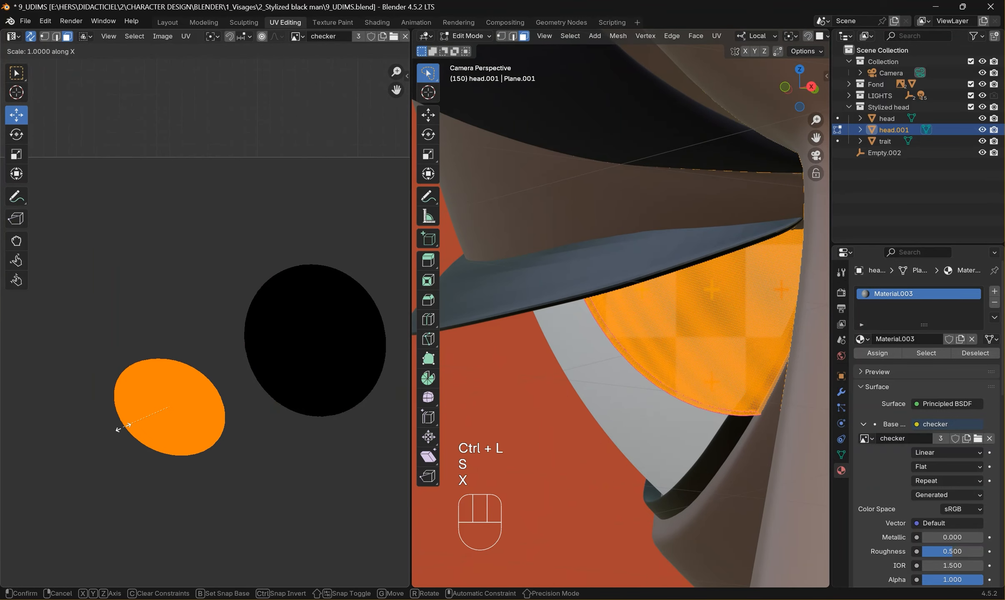
{"action": "left_click", "coordinate": [144, 428]}
Step: Leave mesh editing and examine the checker pattern on both pupils in the camera view
{"action": "scroll", "coordinate": [655, 329], "scroll_direction": "down", "scroll_amount": 6}
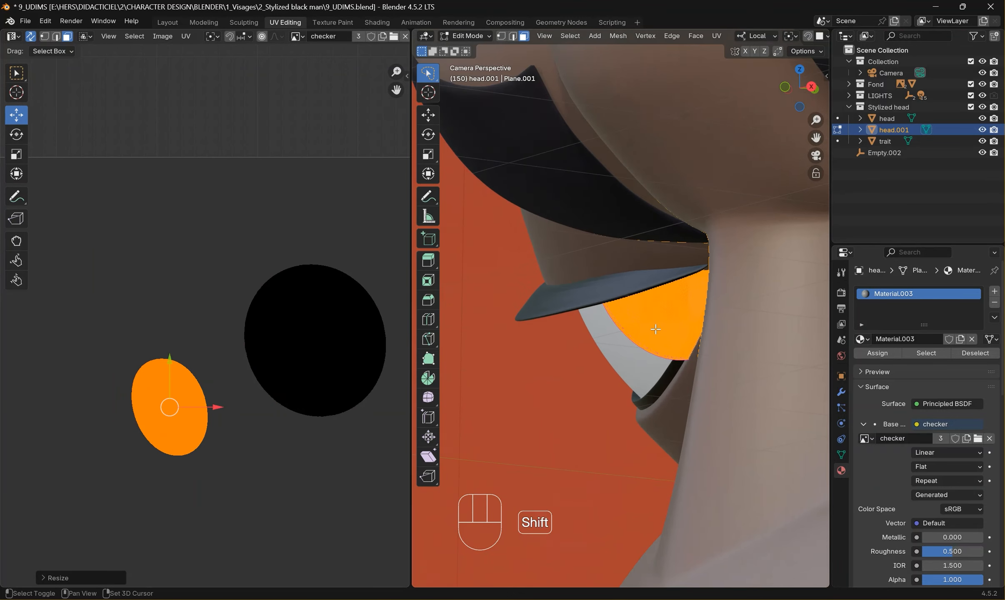
{"action": "scroll", "coordinate": [655, 329], "scroll_direction": "up", "scroll_amount": 4}
{"action": "scroll", "coordinate": [256, 391], "scroll_direction": "down", "scroll_amount": 4}
{"action": "scroll", "coordinate": [718, 347], "scroll_direction": "down", "scroll_amount": 8}
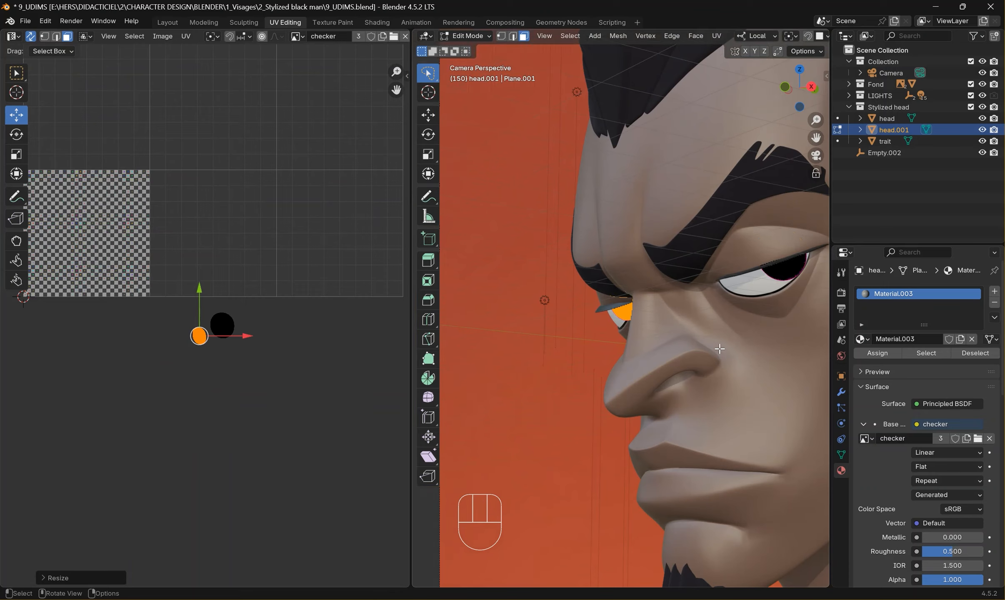
{"action": "key", "text": "Tab"}
{"action": "scroll", "coordinate": [729, 301], "scroll_direction": "down", "scroll_amount": 5}
{"action": "middle_click_drag", "start_coordinate": [728, 303], "coordinate": [695, 285], "text": "shift"}
{"action": "scroll", "coordinate": [695, 286], "scroll_direction": "up", "scroll_amount": 3}
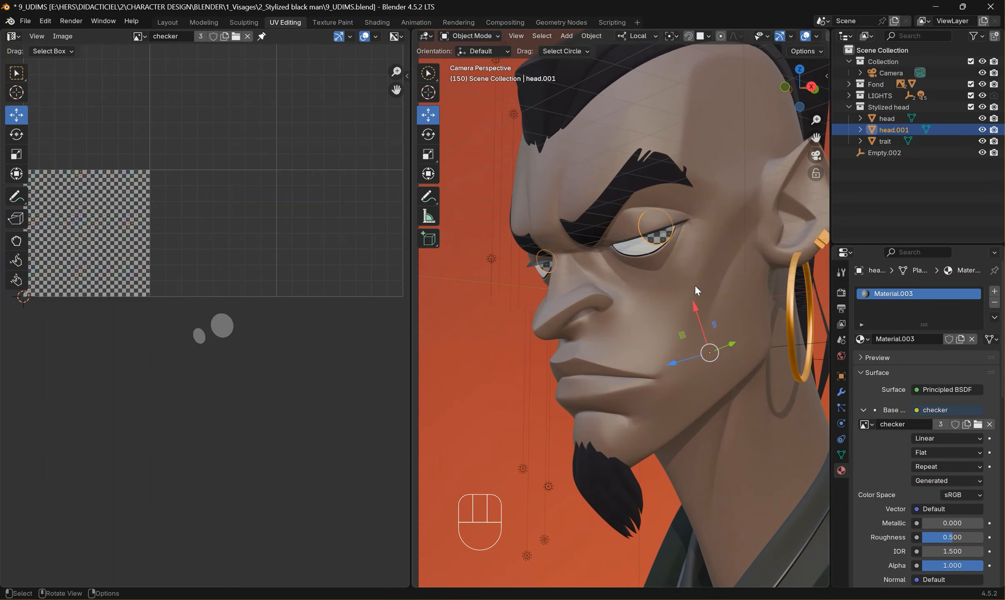
Step: Remove the checker material from the pupils object and give it a new material with a black base color
{"action": "left_click", "coordinate": [995, 302]}
{"action": "left_click", "coordinate": [862, 338]}
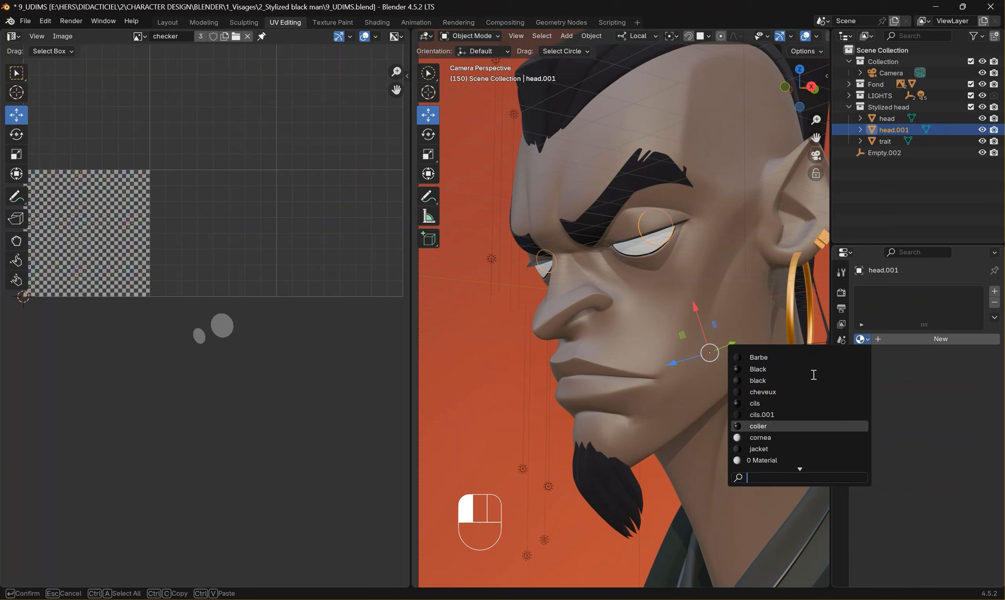
{"action": "scroll", "coordinate": [783, 446], "scroll_direction": "down", "scroll_amount": 6}
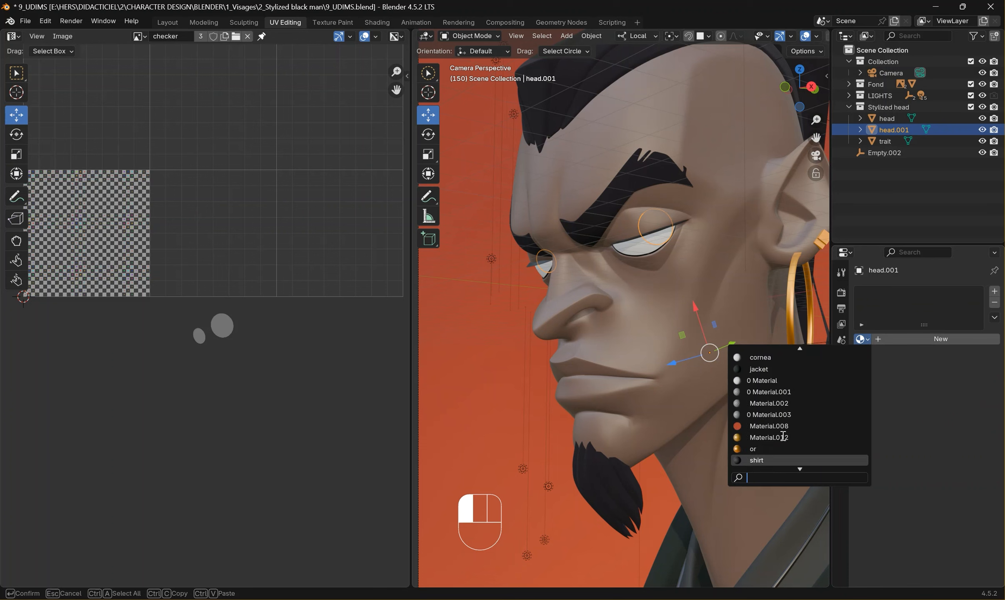
{"action": "scroll", "coordinate": [783, 436], "scroll_direction": "up", "scroll_amount": 6}
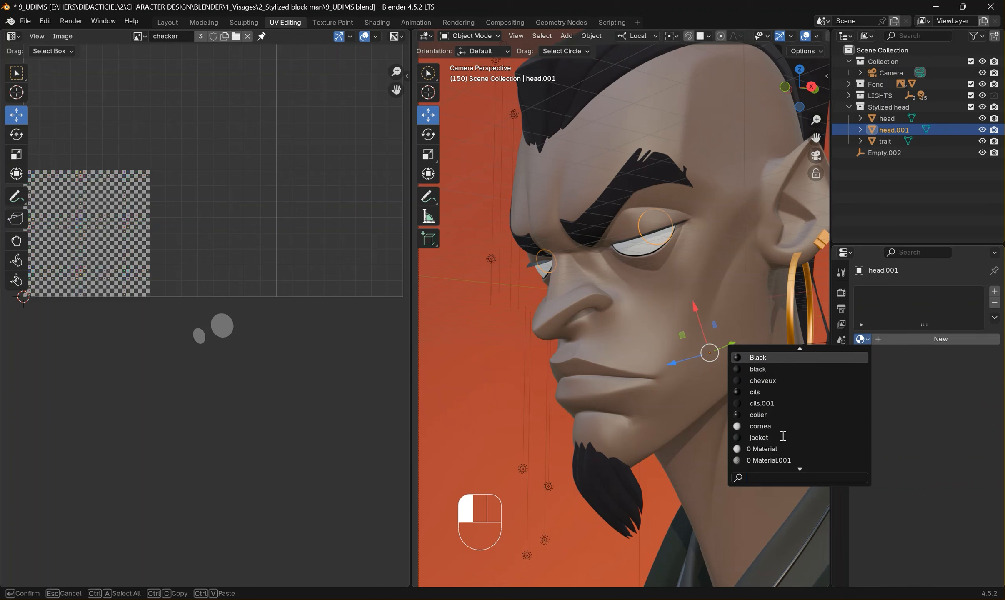
{"action": "scroll", "coordinate": [808, 416], "scroll_direction": "down", "scroll_amount": 8}
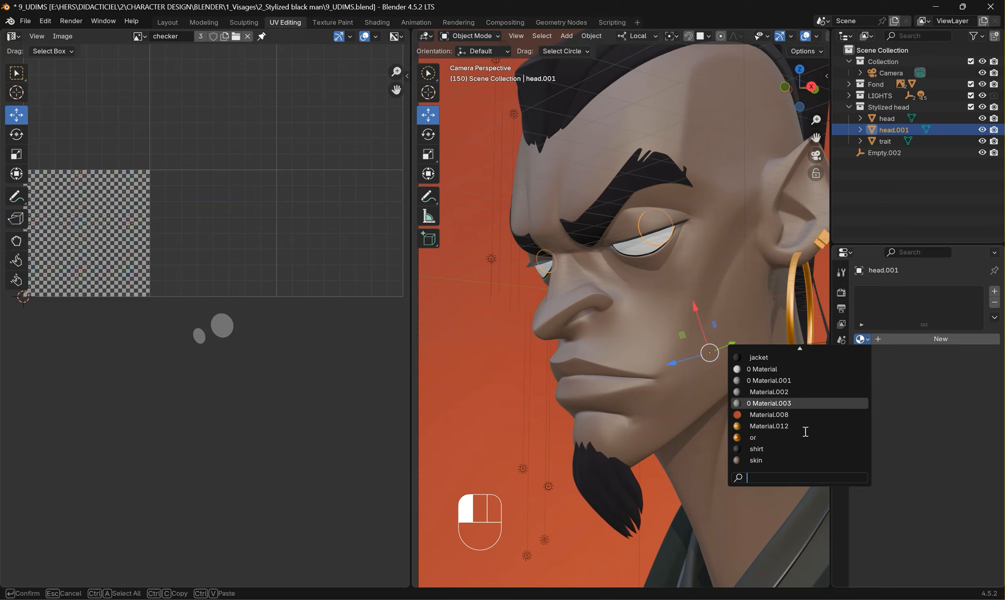
{"action": "scroll", "coordinate": [802, 375], "scroll_direction": "up", "scroll_amount": 7}
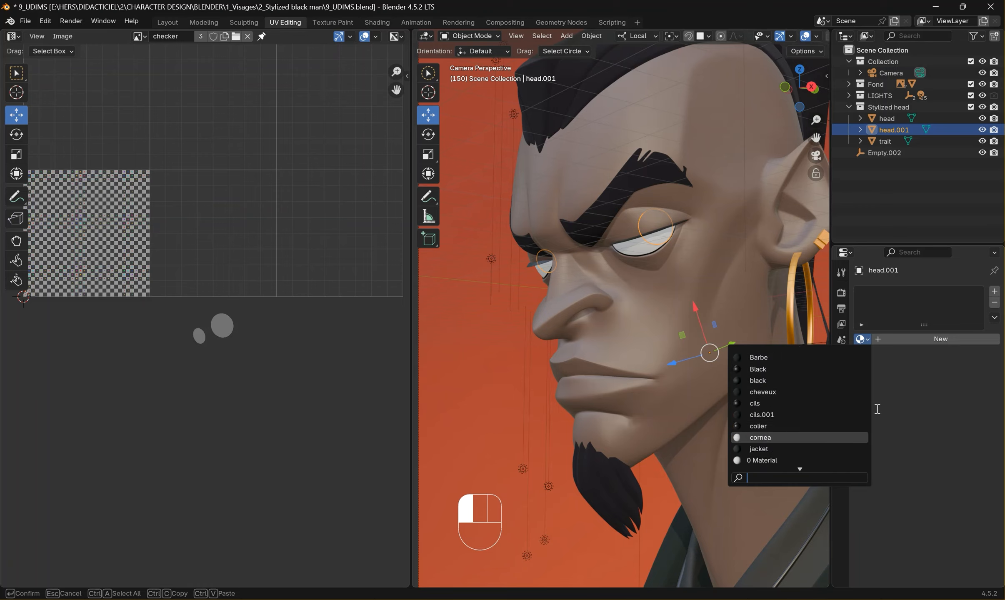
{"action": "left_click", "coordinate": [931, 340]}
{"action": "left_click", "coordinate": [936, 409]}
{"action": "left_click_drag", "start_coordinate": [976, 275], "coordinate": [975, 314]}
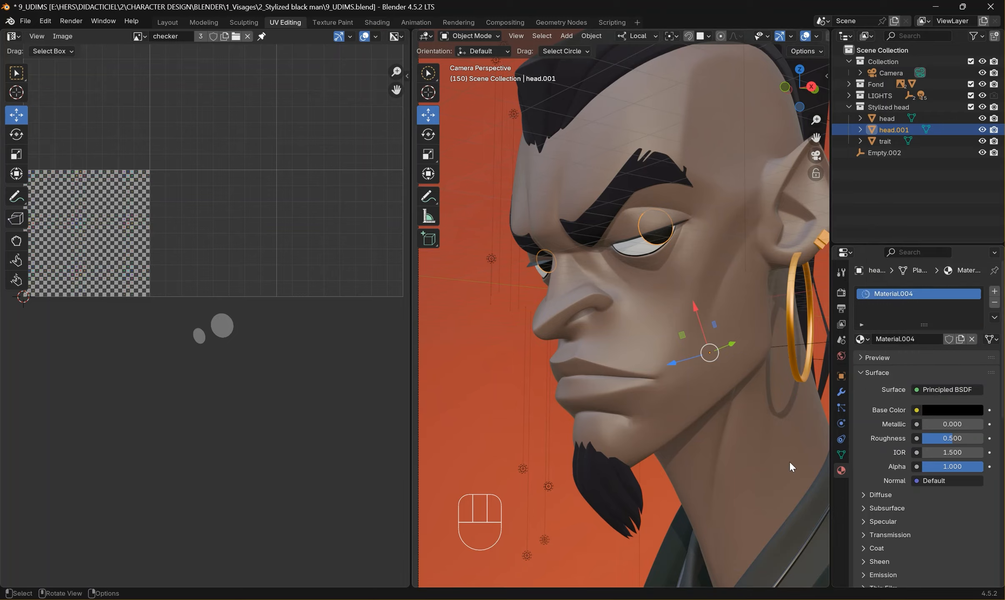
Step: Set the new material's roughness to 0.455 and rename the material Pupils
{"action": "left_click_drag", "start_coordinate": [952, 440], "coordinate": [950, 440]}
{"action": "double_click", "coordinate": [951, 295]}
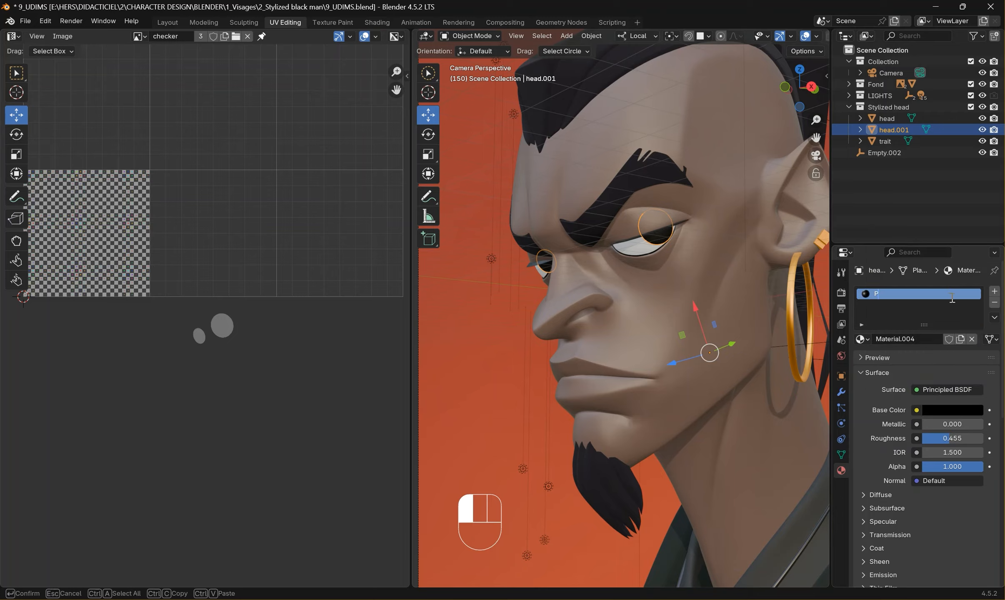
{"action": "type", "text": "Pupils"}
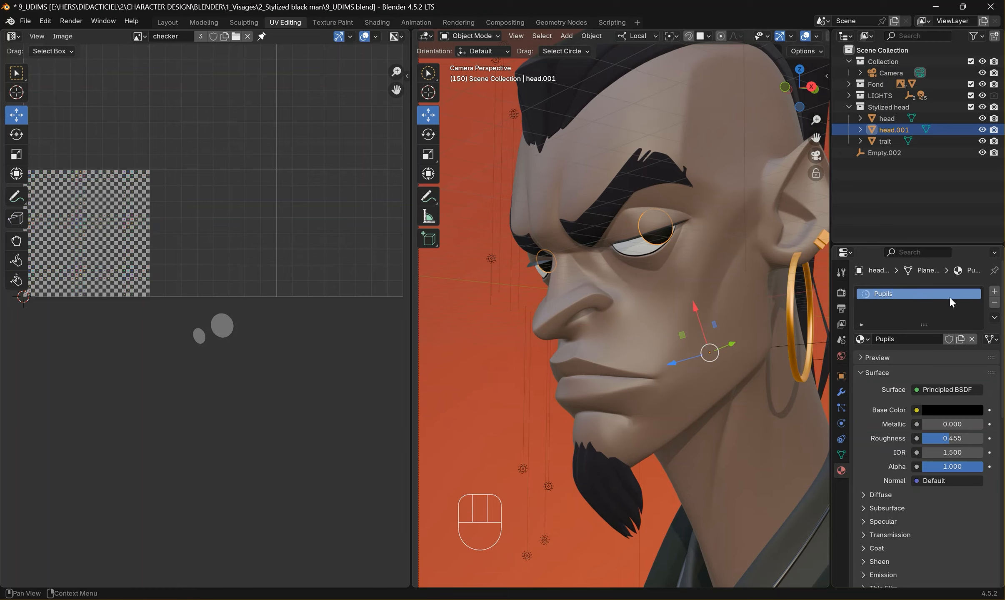
{"action": "key", "text": "Return"}
Step: Join the pupils object into the head mesh and move both pupil UV islands into the first UDIM tile beside the face
{"action": "left_click", "coordinate": [654, 275], "text": "shift"}
{"action": "key", "text": "ctrl+j"}
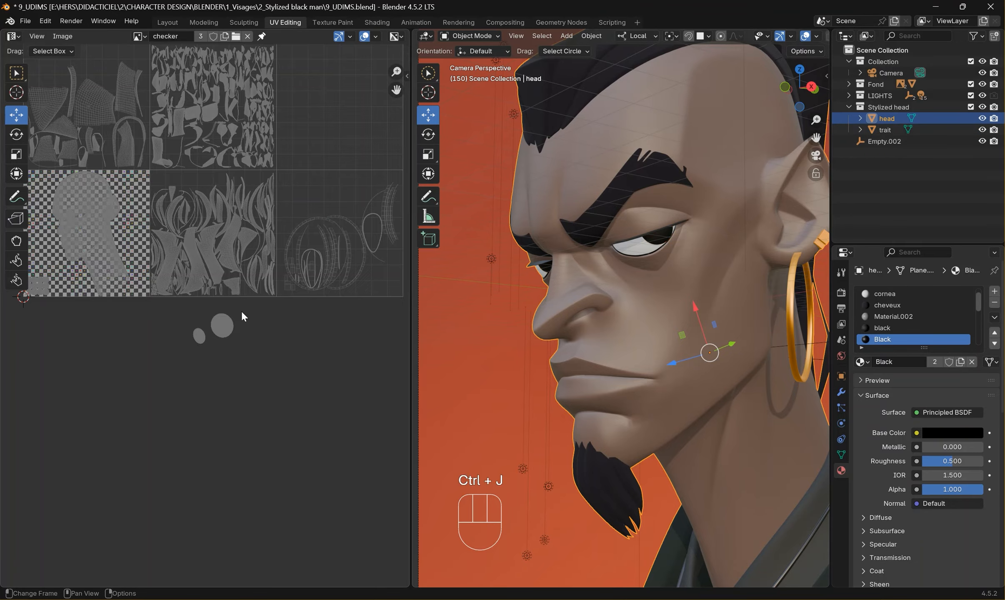
{"action": "scroll", "coordinate": [336, 415], "scroll_direction": "up", "scroll_amount": 3}
{"action": "key", "text": "Tab"}
{"action": "left_click_drag", "start_coordinate": [238, 453], "coordinate": [407, 347]}
{"action": "middle_click_drag", "start_coordinate": [228, 337], "coordinate": [308, 409], "text": "shift"}
{"action": "left_click_drag", "start_coordinate": [401, 470], "coordinate": [97, 441]}
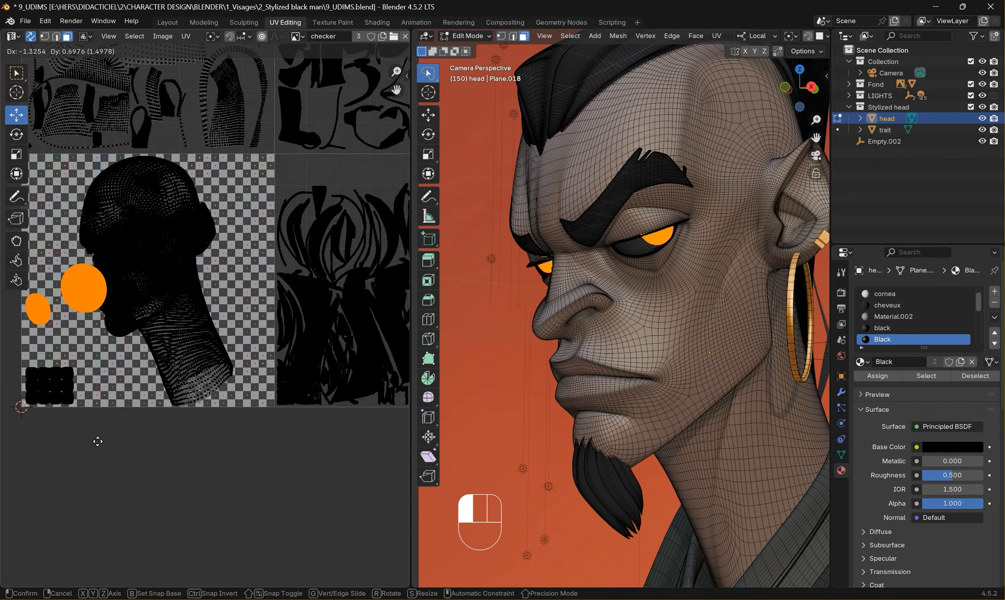
{"action": "left_click_drag", "start_coordinate": [234, 332], "coordinate": [226, 351]}
Step: Select the smaller pupil island with its linked geometry and place it just above the block of small square islands
{"action": "middle_click_drag", "start_coordinate": [94, 288], "coordinate": [251, 348], "text": "shift"}
{"action": "scroll", "coordinate": [236, 384], "scroll_direction": "up", "scroll_amount": 5}
{"action": "left_click", "coordinate": [106, 337]}
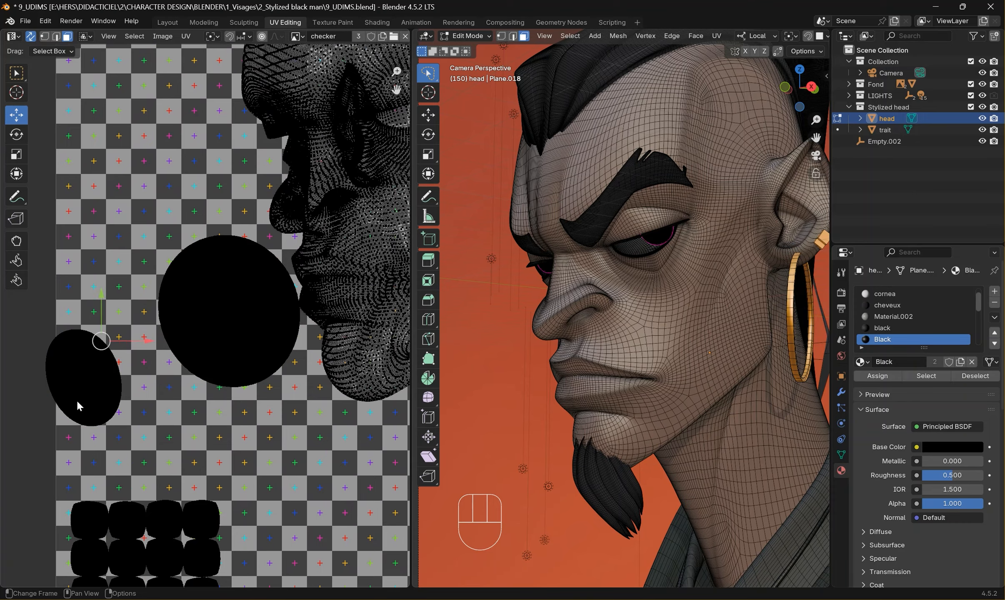
{"action": "key", "text": "ctrl+l"}
{"action": "left_click_drag", "start_coordinate": [77, 403], "coordinate": [159, 307]}
Step: Move the linked larger pupil island above the smaller one, clear of the face island, and return to Object Mode
{"action": "left_click", "coordinate": [276, 483]}
{"action": "key", "text": "ctrl+l"}
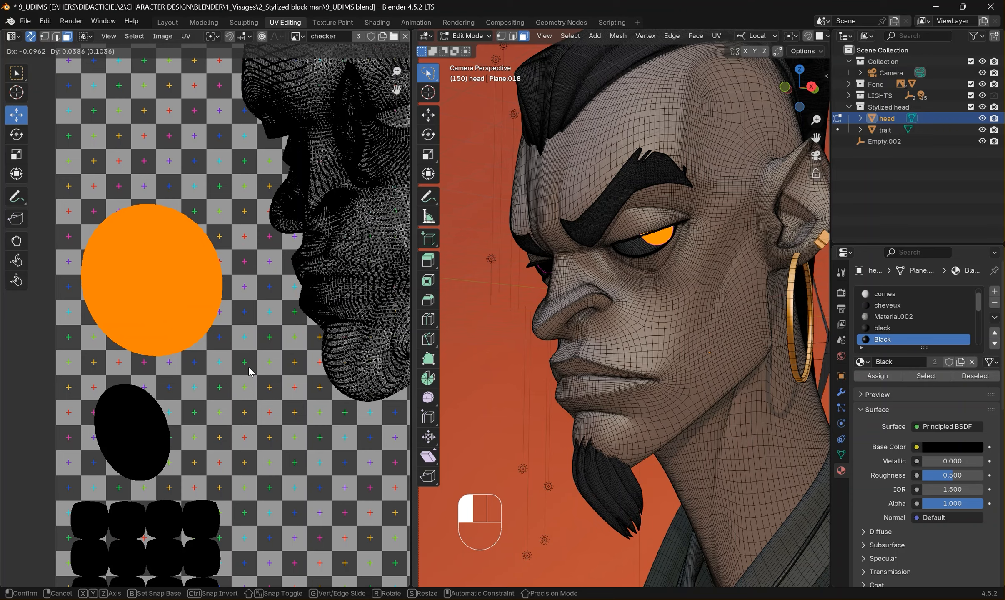
{"action": "left_click_drag", "start_coordinate": [249, 371], "coordinate": [249, 371]}
{"action": "scroll", "coordinate": [249, 372], "scroll_direction": "down", "scroll_amount": 11}
{"action": "middle_click_drag", "start_coordinate": [258, 342], "coordinate": [211, 402], "text": "shift"}
{"action": "scroll", "coordinate": [183, 355], "scroll_direction": "up", "scroll_amount": 3}
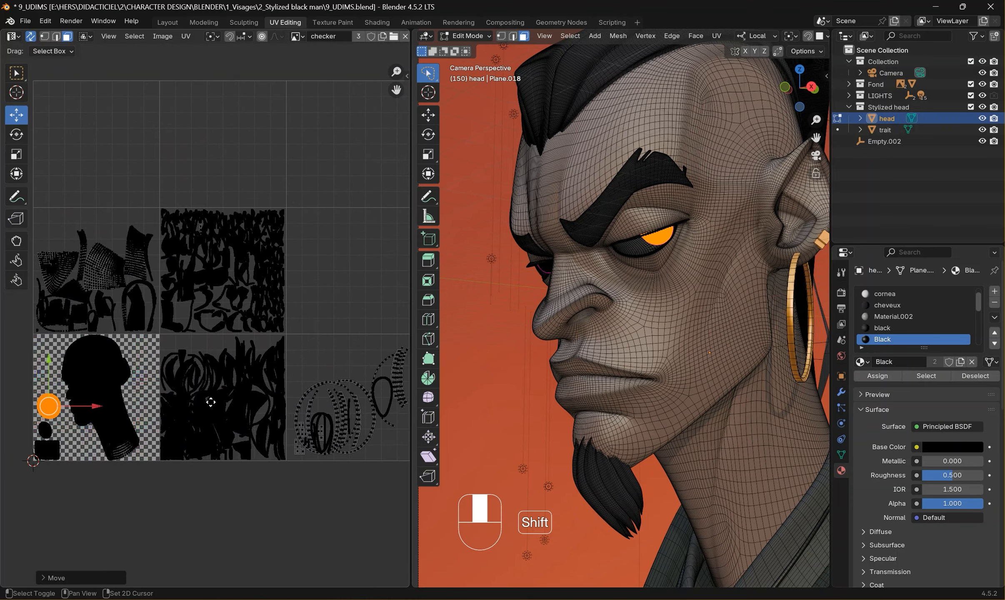
{"action": "key", "text": "Tab"}
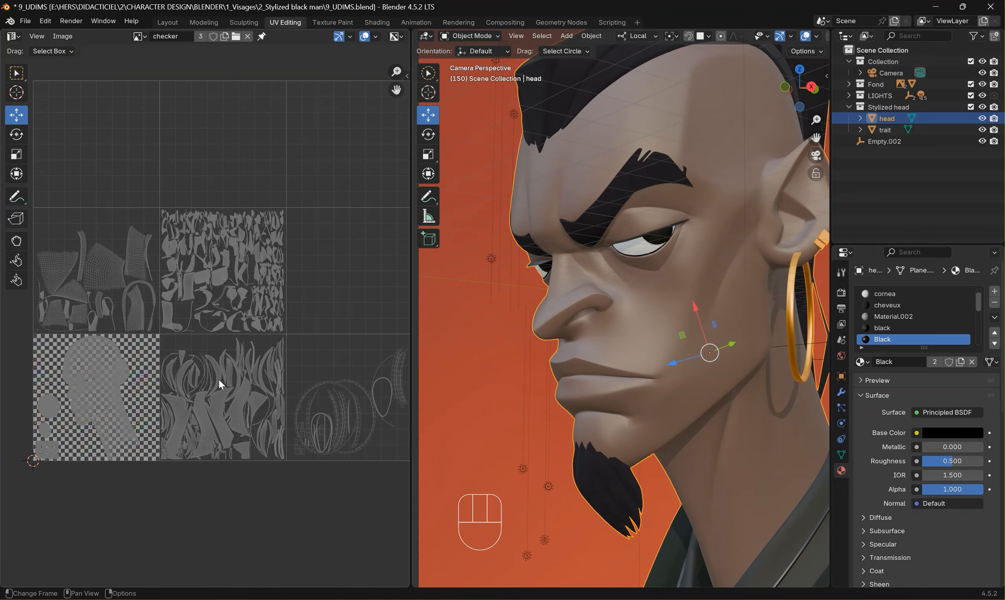